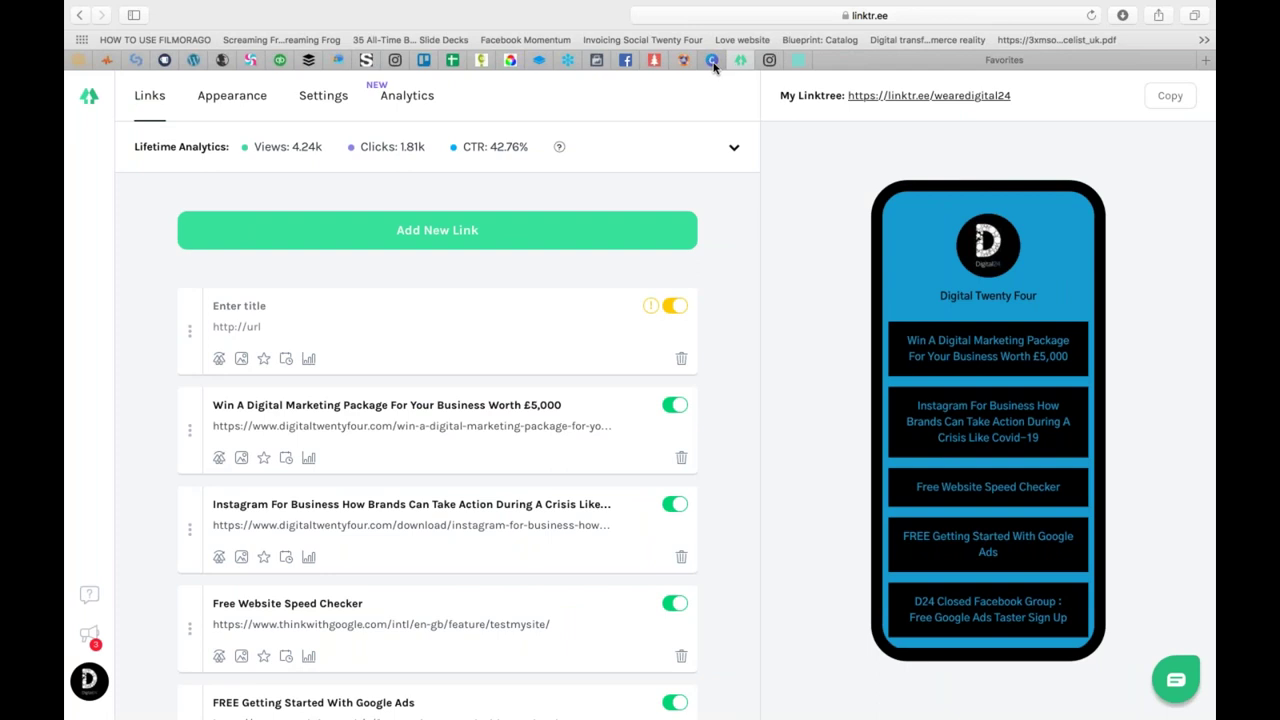
Step: Bring up the presentation's Creator Studio slide, and return to the Creator Studio page in Safari
{"action": "left_click", "coordinate": [712, 61]}
{"action": "left_click", "coordinate": [626, 61]}
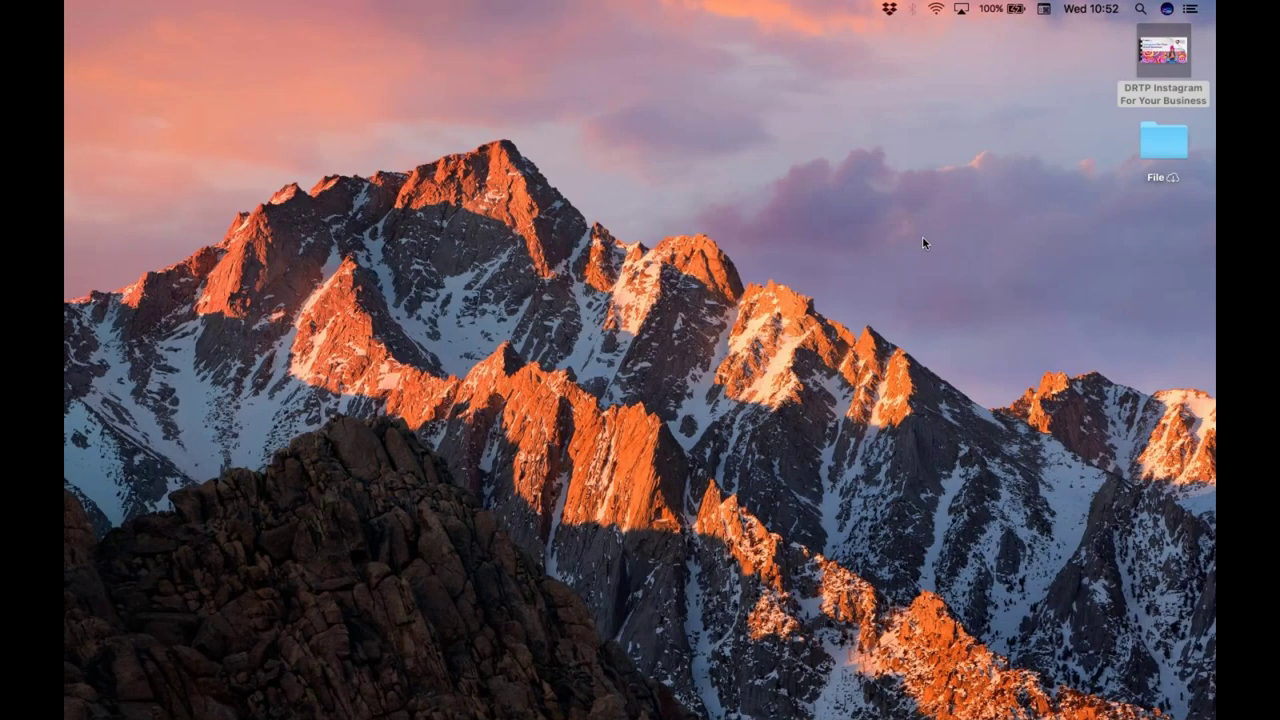
{"action": "key", "text": "ctrl+Up"}
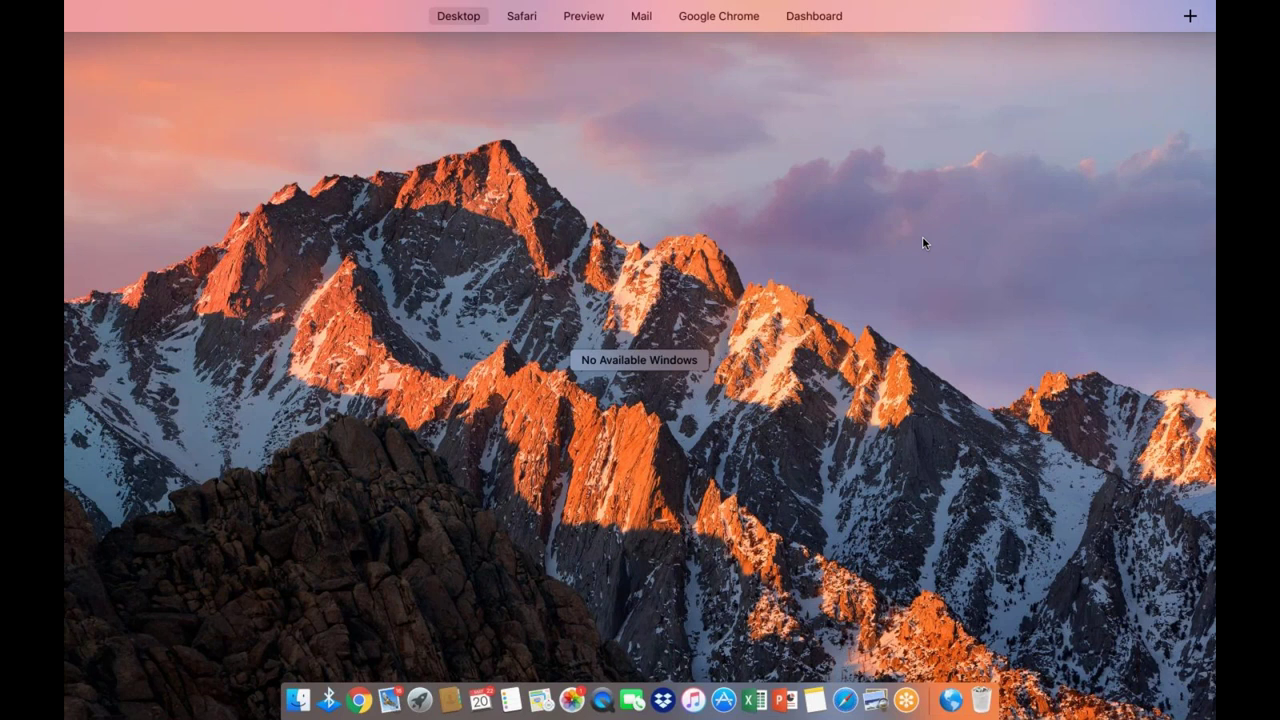
{"action": "left_click", "coordinate": [906, 700]}
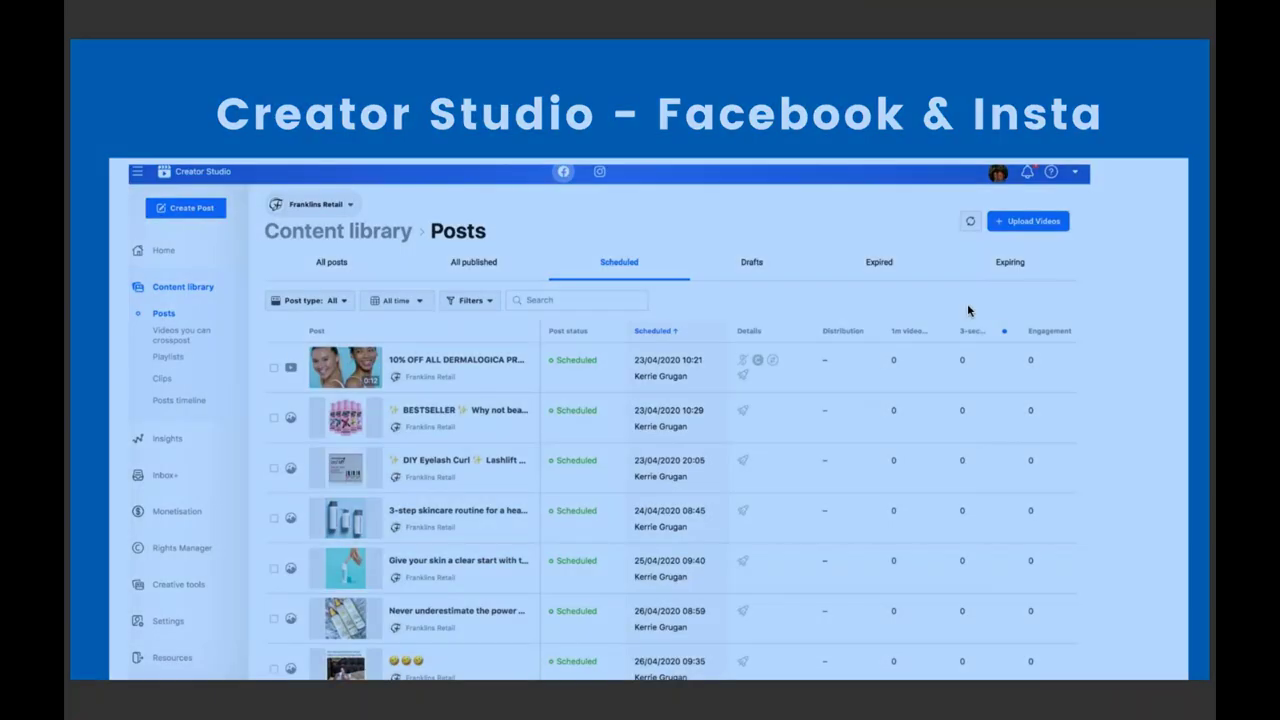
{"action": "left_click", "coordinate": [845, 700]}
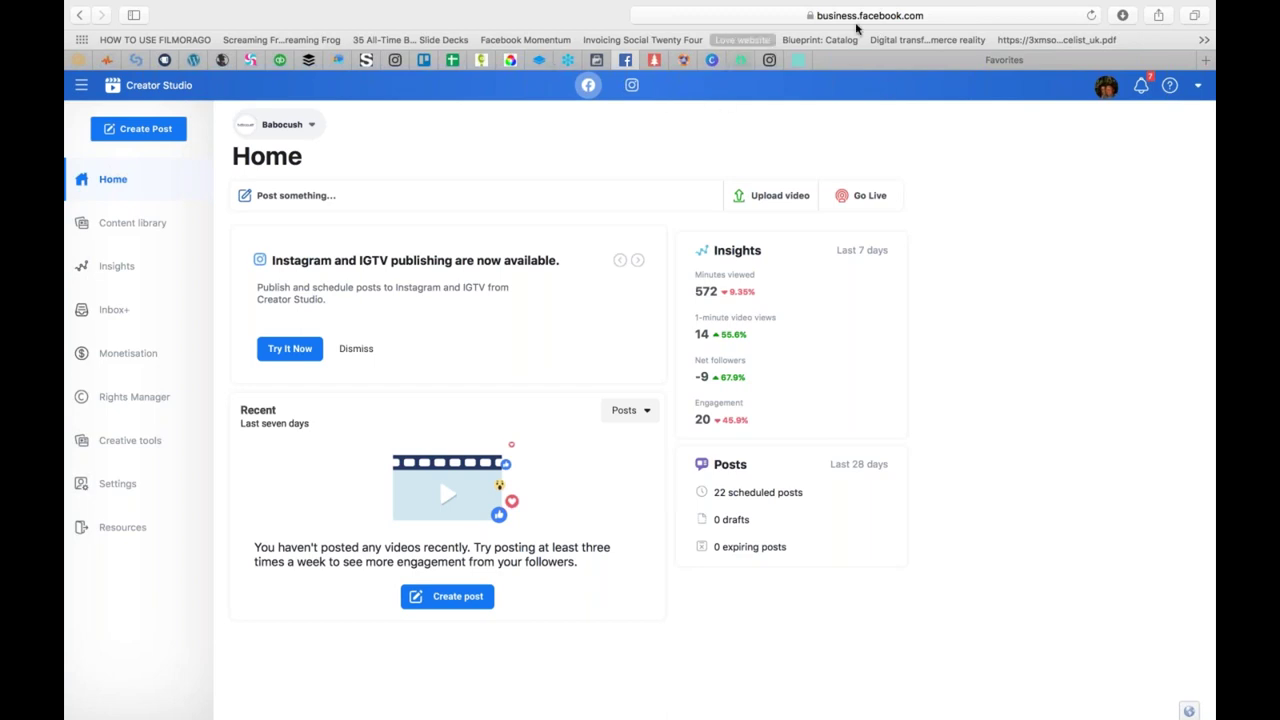
Step: Load facebook.com, search for "babocush" and open the Babocush business Page
{"action": "left_click", "coordinate": [930, 18]}
{"action": "type", "text": "face"}
{"action": "key", "text": "Return"}
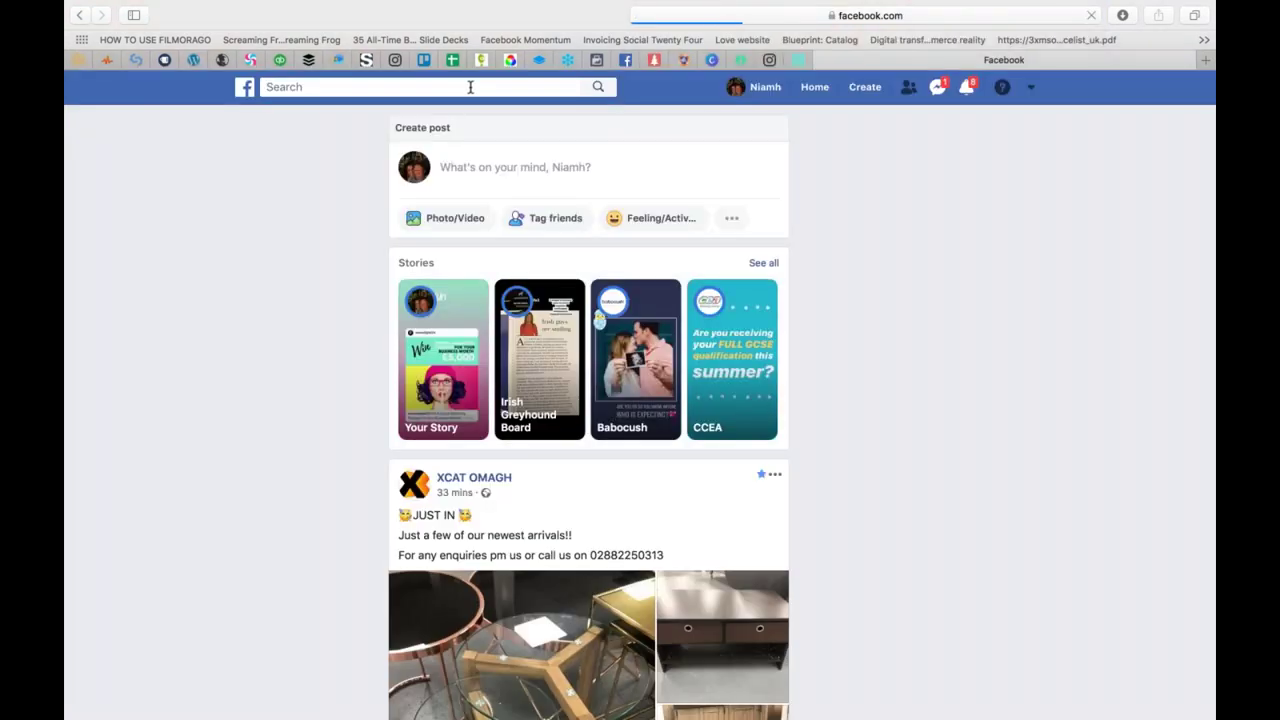
{"action": "left_click", "coordinate": [469, 87]}
{"action": "type", "text": "babocush"}
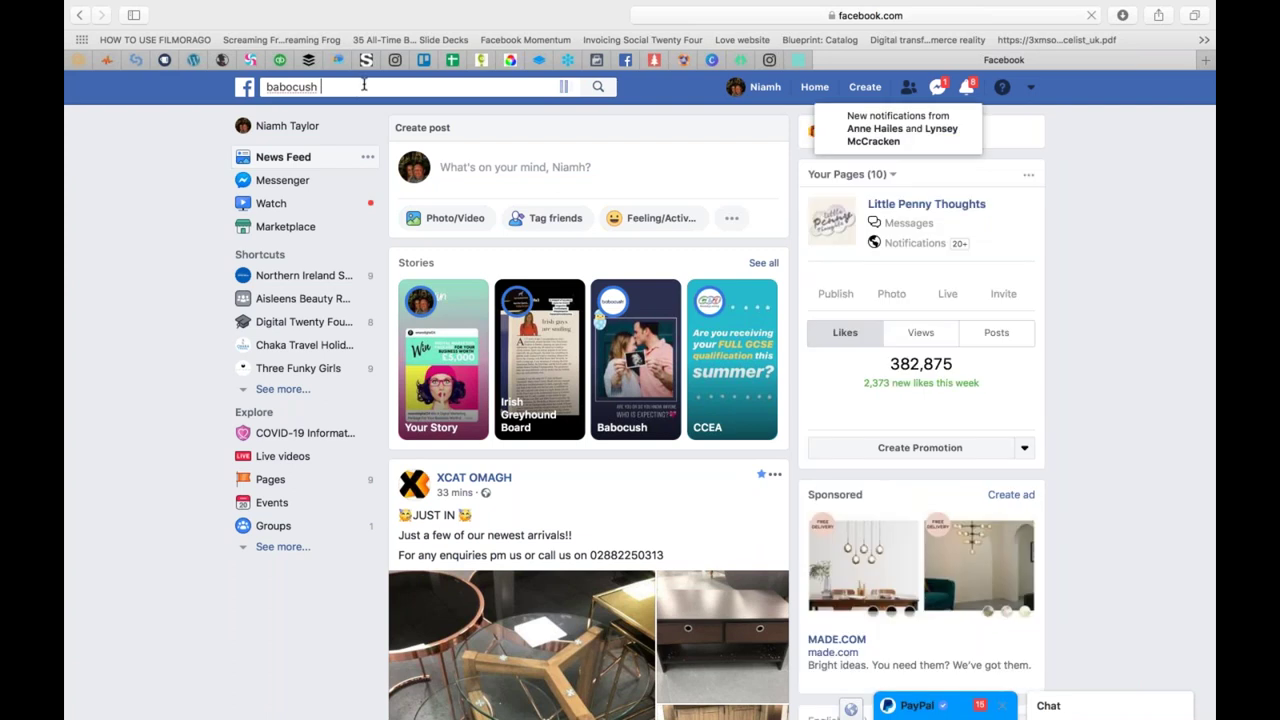
{"action": "left_click", "coordinate": [453, 105]}
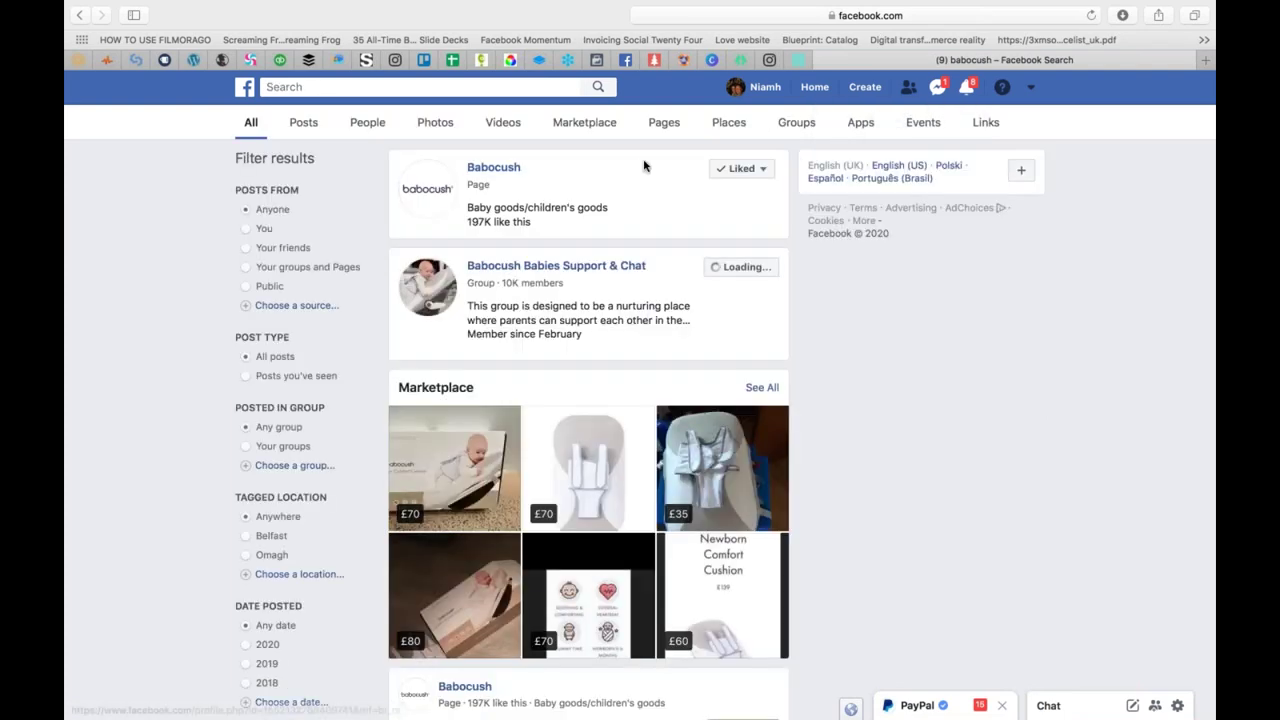
{"action": "left_click", "coordinate": [644, 166]}
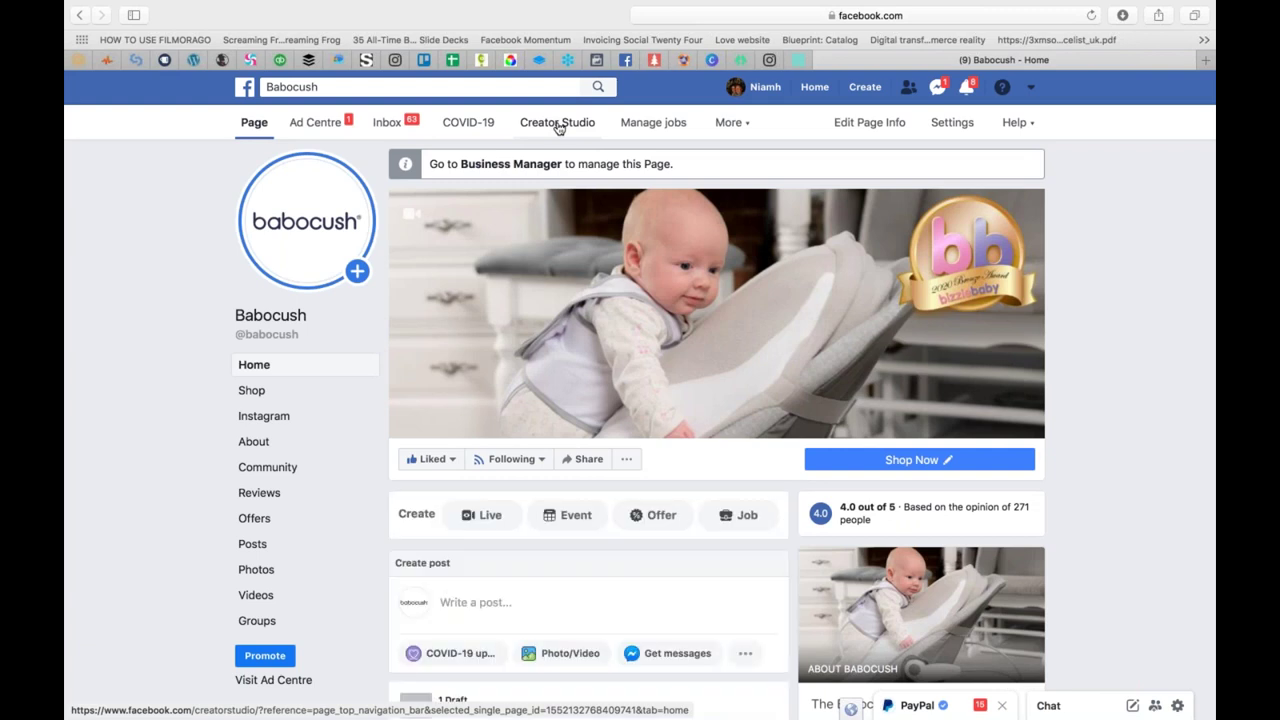
Step: Go to the Babocush Page's publishing tools and open Creator Studio from there
{"action": "left_click", "coordinate": [731, 123]}
{"action": "left_click", "coordinate": [752, 198]}
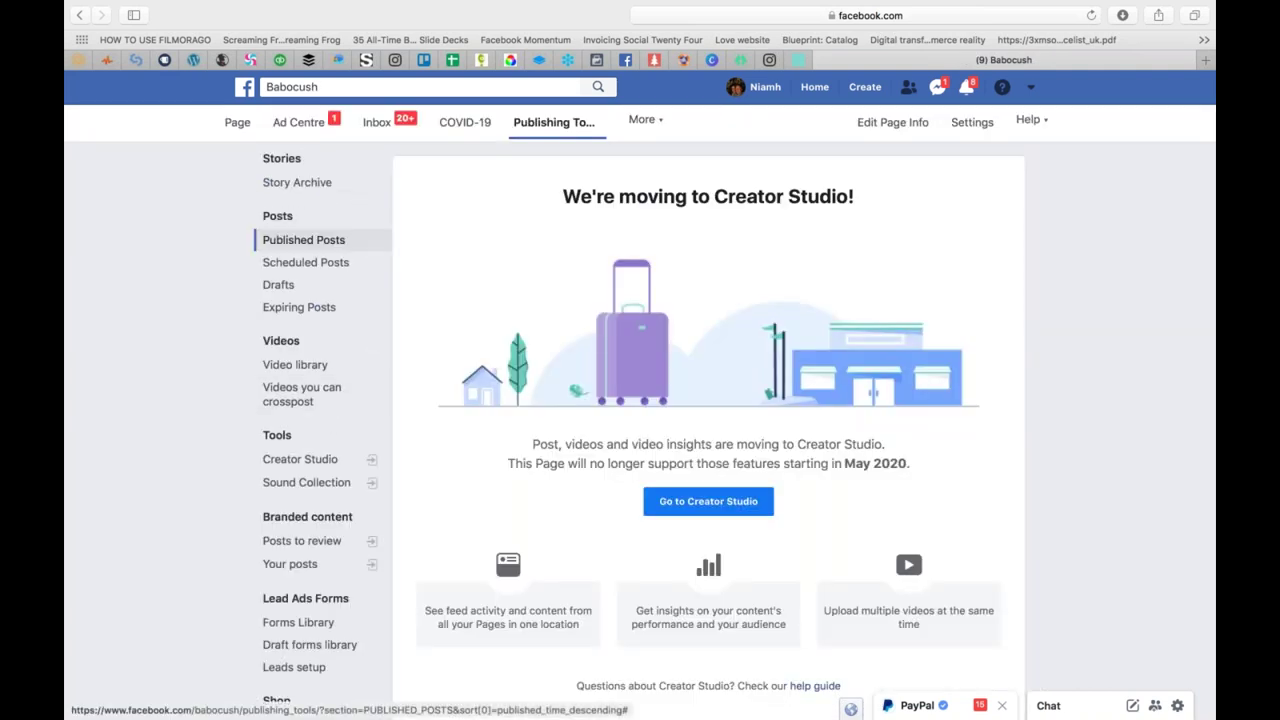
{"action": "left_click", "coordinate": [302, 462]}
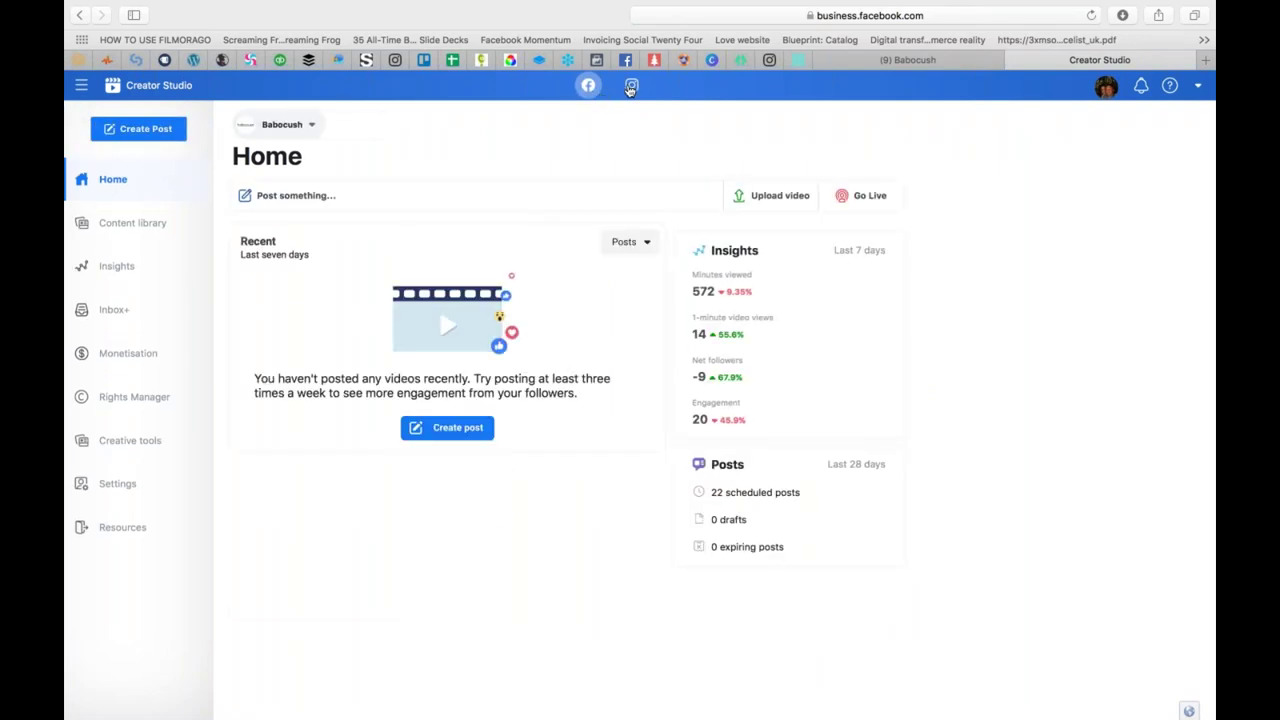
Step: Switch Creator Studio to Instagram and start a new Instagram feed post for the babocush account
{"action": "left_click", "coordinate": [632, 87]}
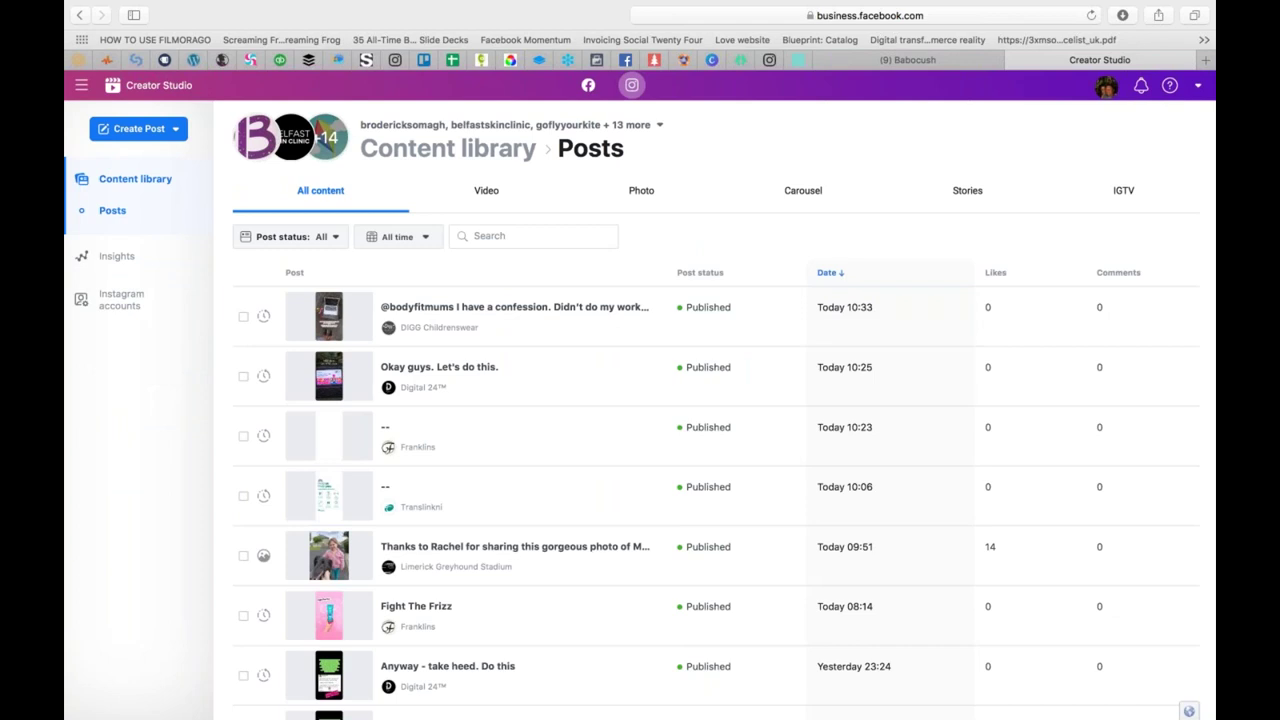
{"action": "left_click", "coordinate": [138, 129]}
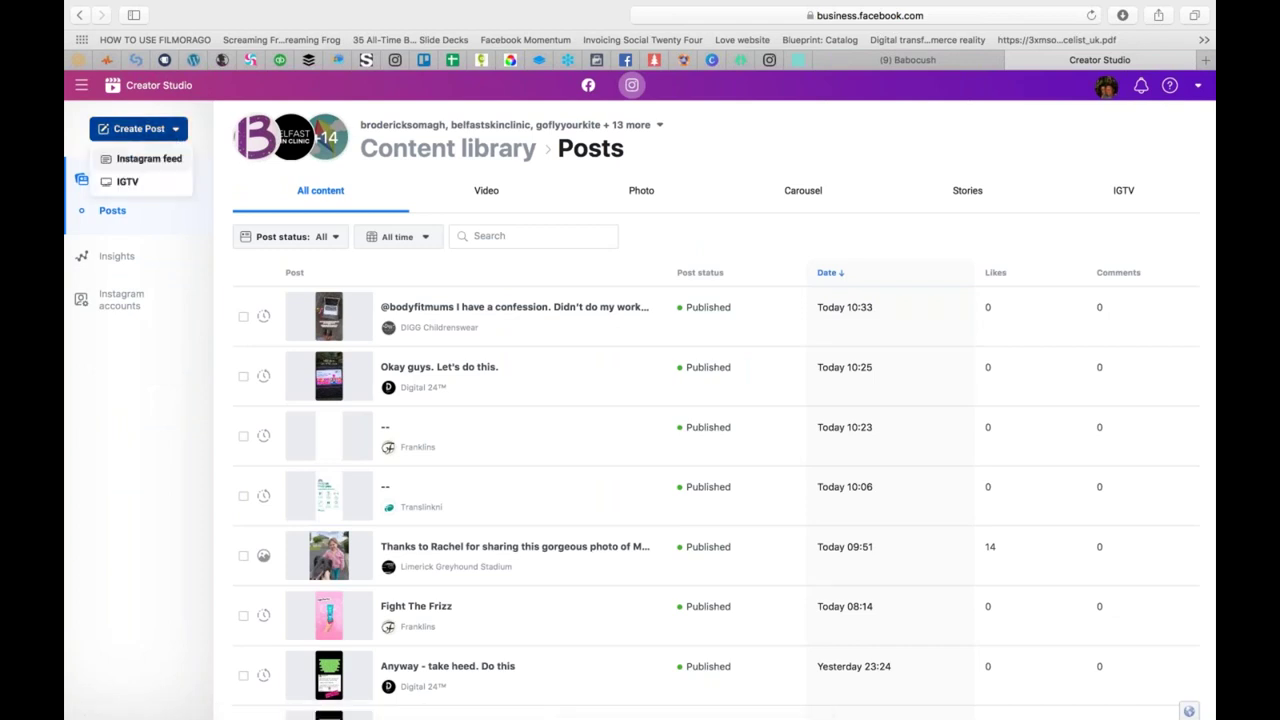
{"action": "left_click", "coordinate": [148, 159]}
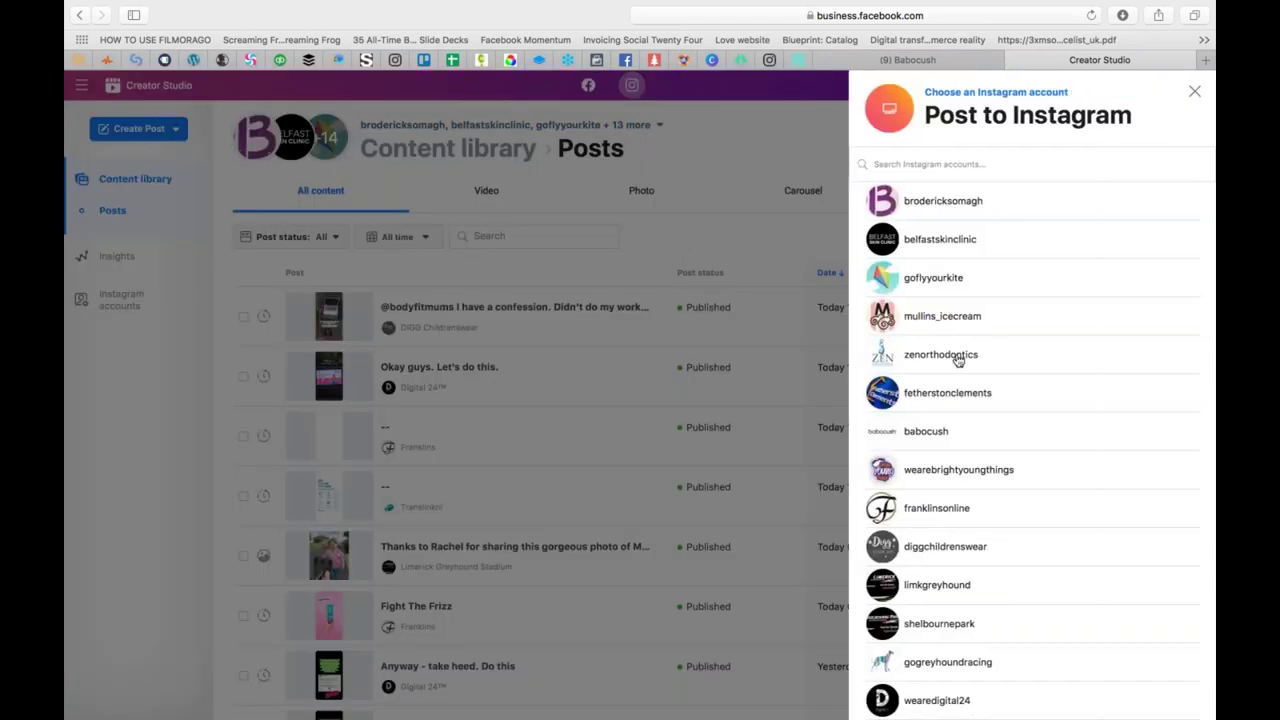
{"action": "left_click", "coordinate": [957, 433]}
Step: Fill in the placeholder caption "ndsdign nlgesrn '" and set the post's location to Northern Ireland
{"action": "left_click", "coordinate": [719, 214]}
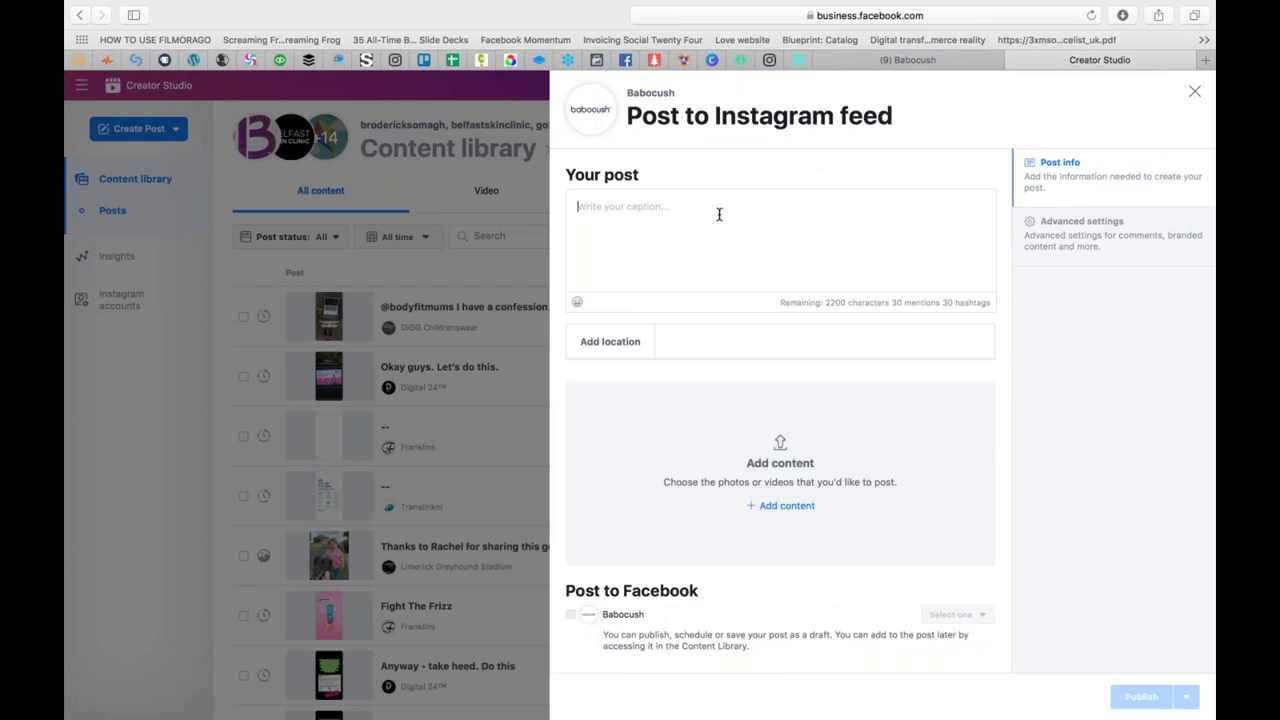
{"action": "type", "text": "ndsdign nlgesrn '"}
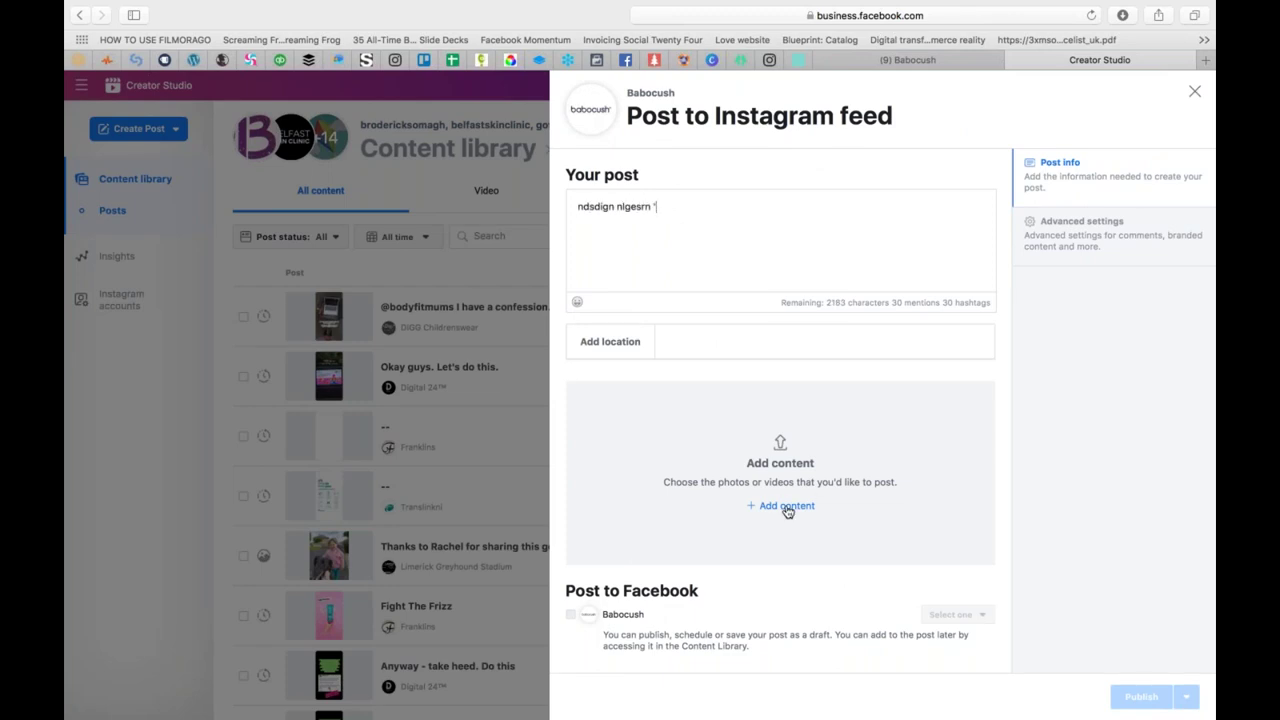
{"action": "left_click", "coordinate": [693, 340]}
{"action": "type", "text": "no"}
{"action": "left_click", "coordinate": [742, 371]}
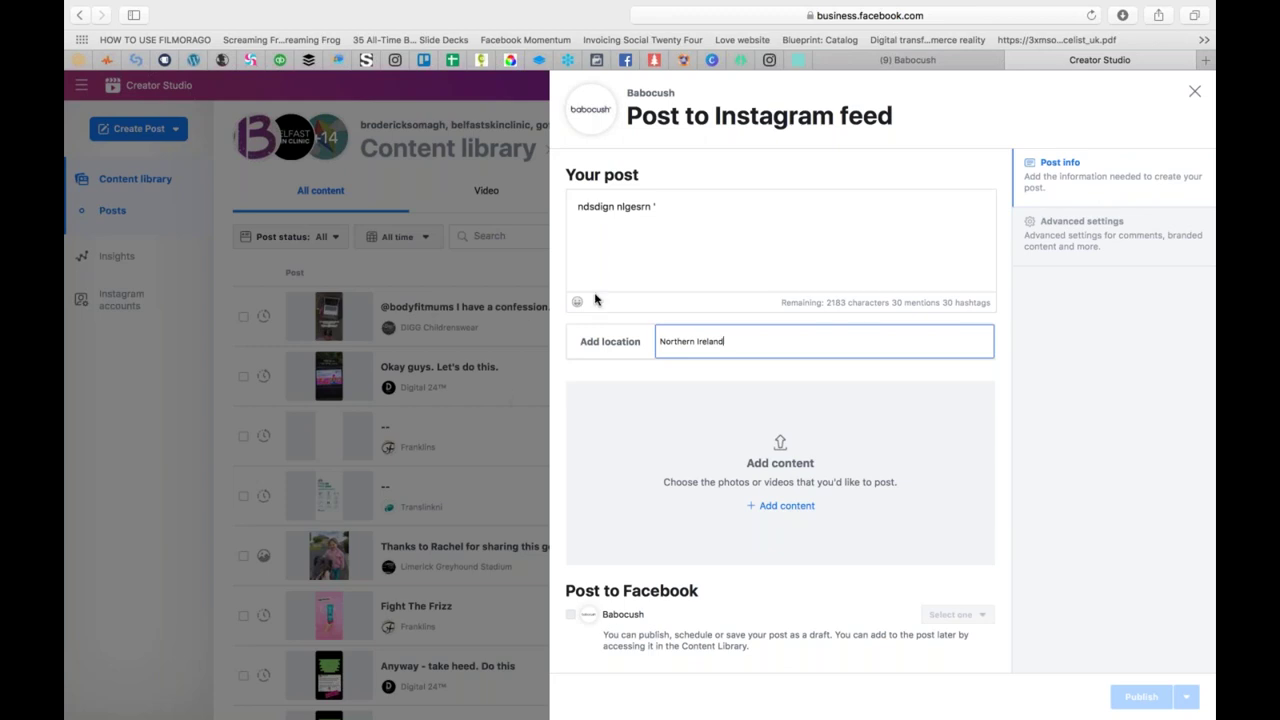
Step: Close the Instagram post composer and discard the unsaved post
{"action": "left_click", "coordinate": [457, 186]}
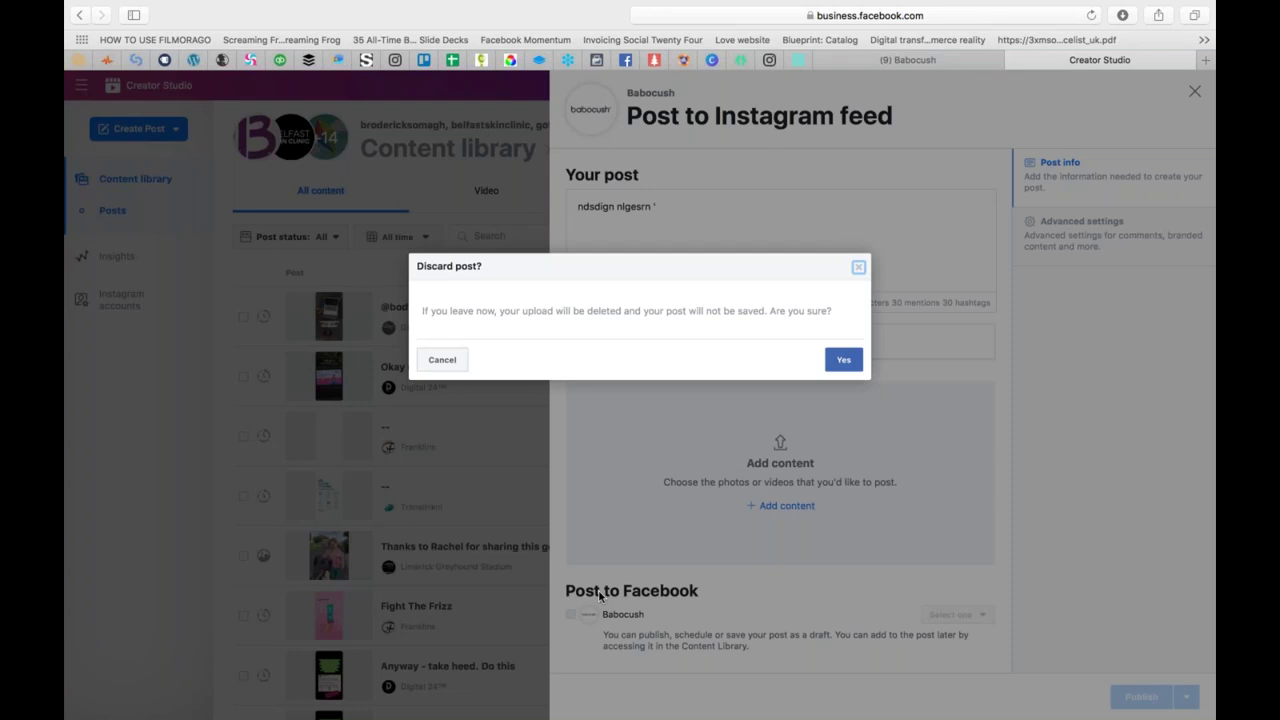
{"action": "left_click", "coordinate": [858, 267]}
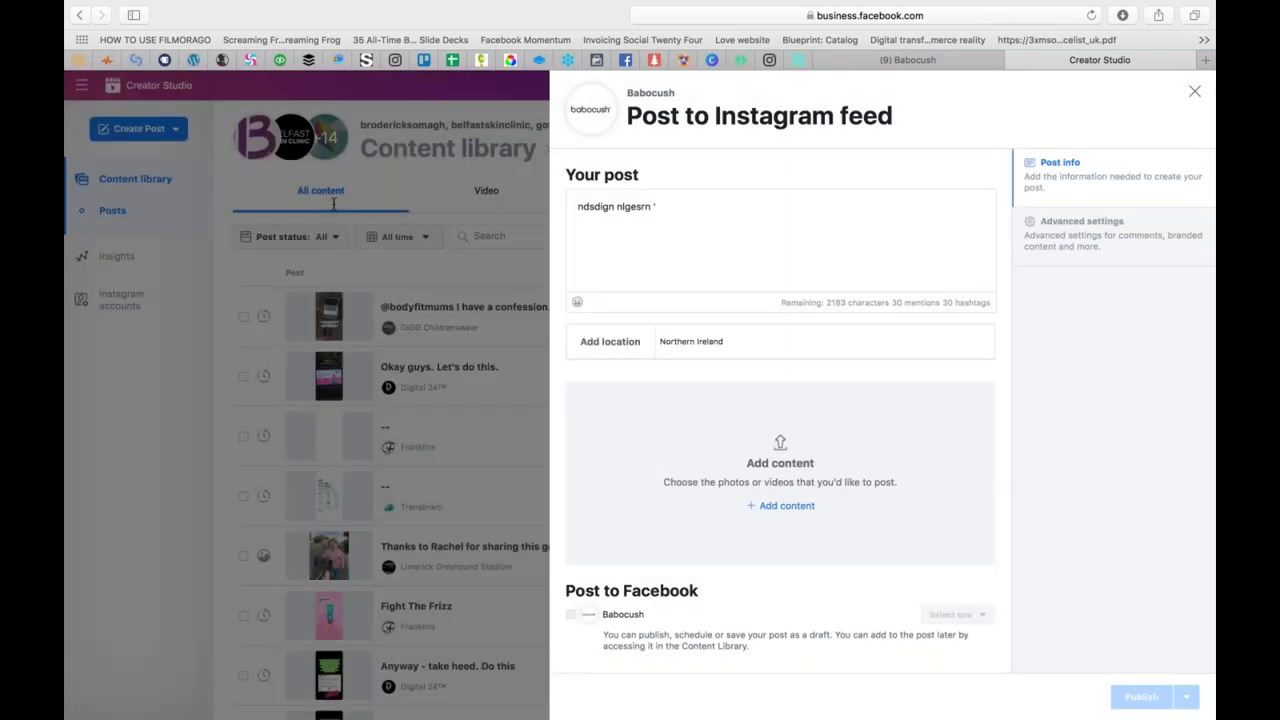
{"action": "left_click", "coordinate": [368, 184]}
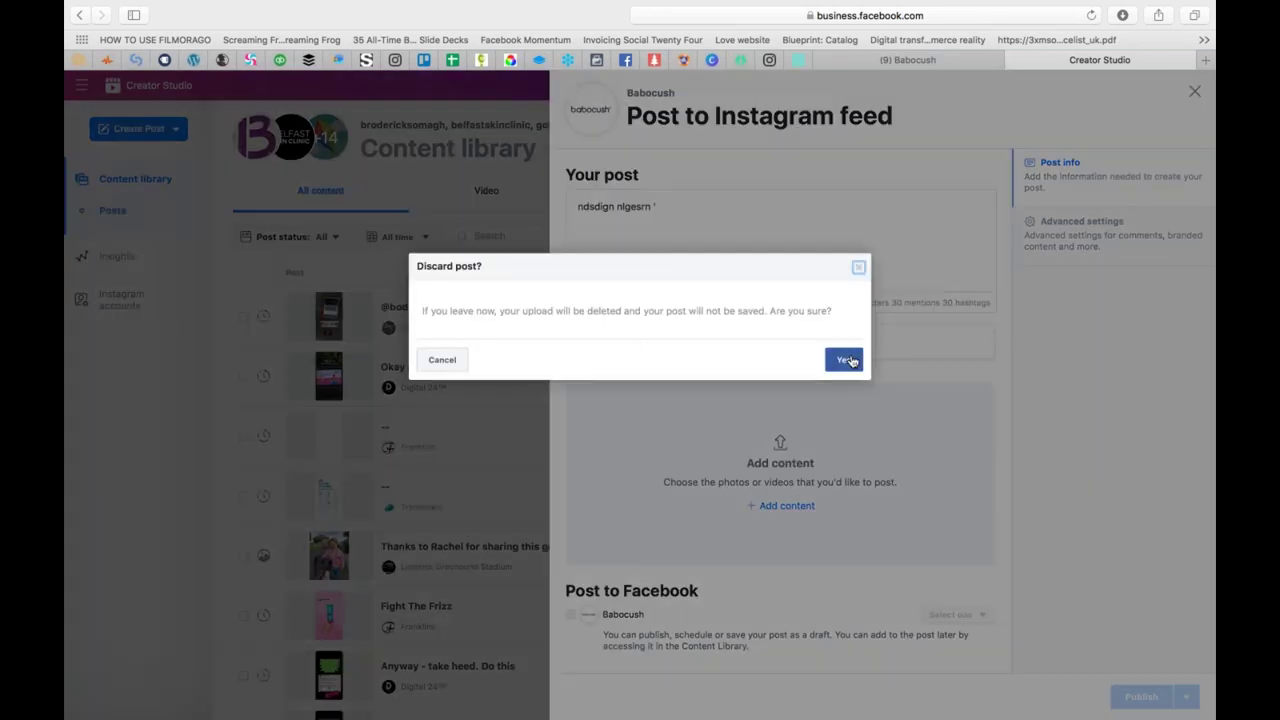
{"action": "left_click", "coordinate": [844, 359]}
Step: Switch Creator Studio back to Facebook and show Babocush's scheduled posts in the content library
{"action": "left_click", "coordinate": [177, 179]}
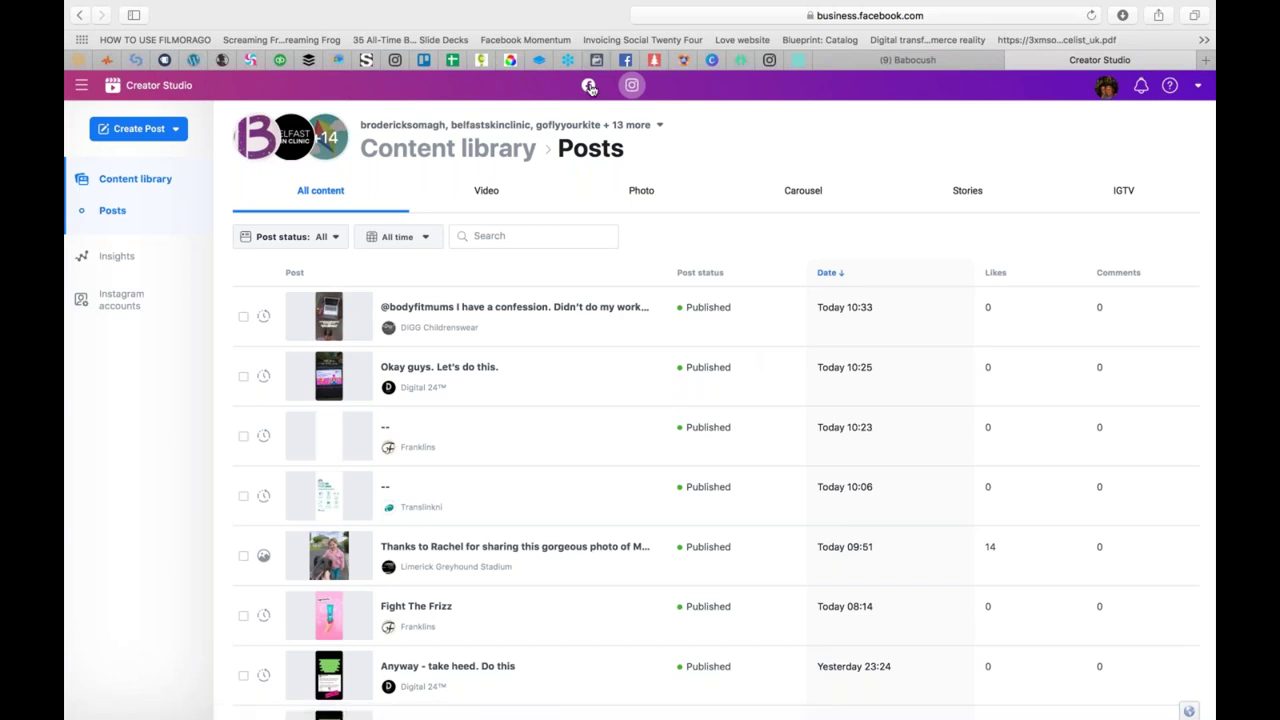
{"action": "left_click", "coordinate": [150, 222]}
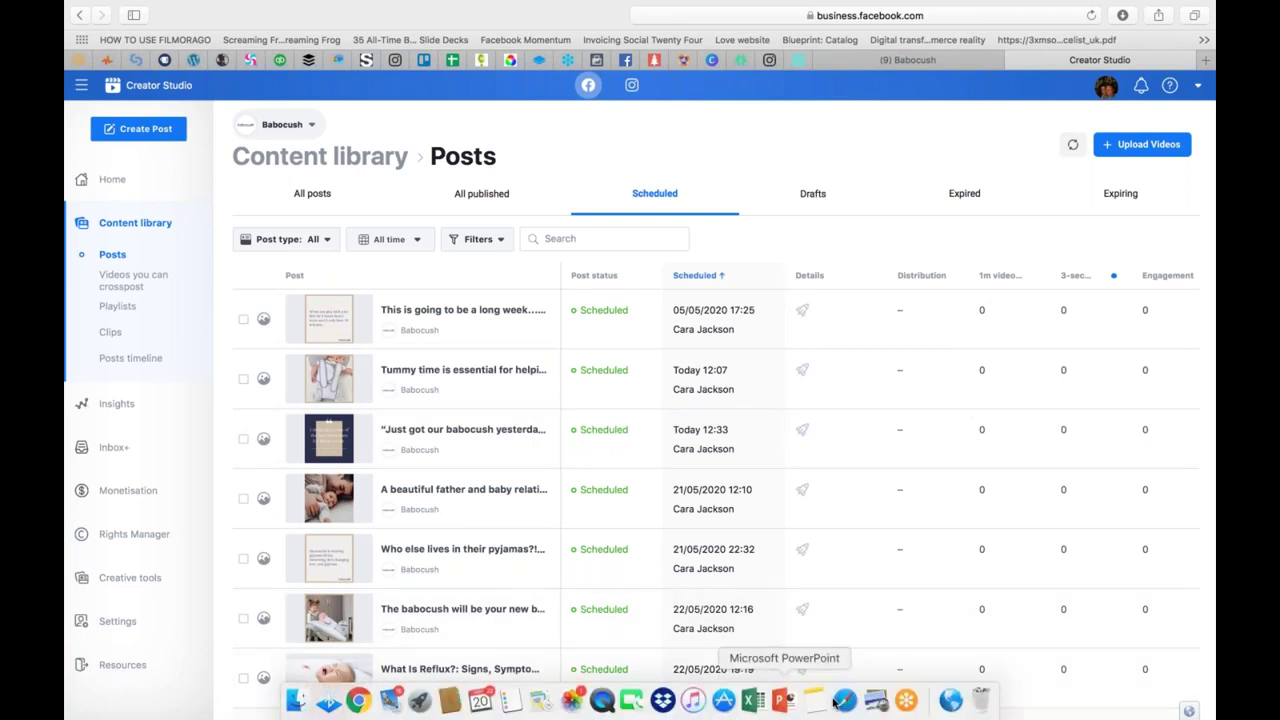
Step: Return to the presentation and go through the Plann, UNUM and Planoly slides up to the Pine Tools image splitting slide
{"action": "left_click", "coordinate": [875, 700]}
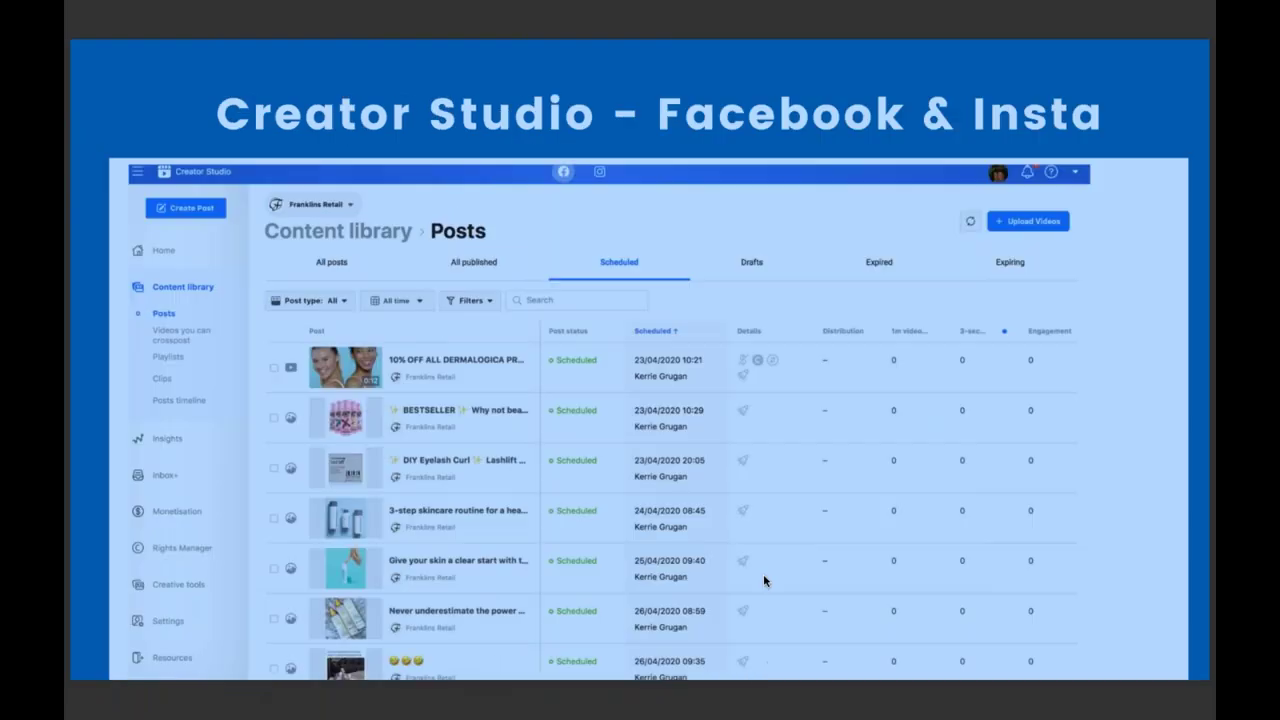
{"action": "key", "text": "Right"}
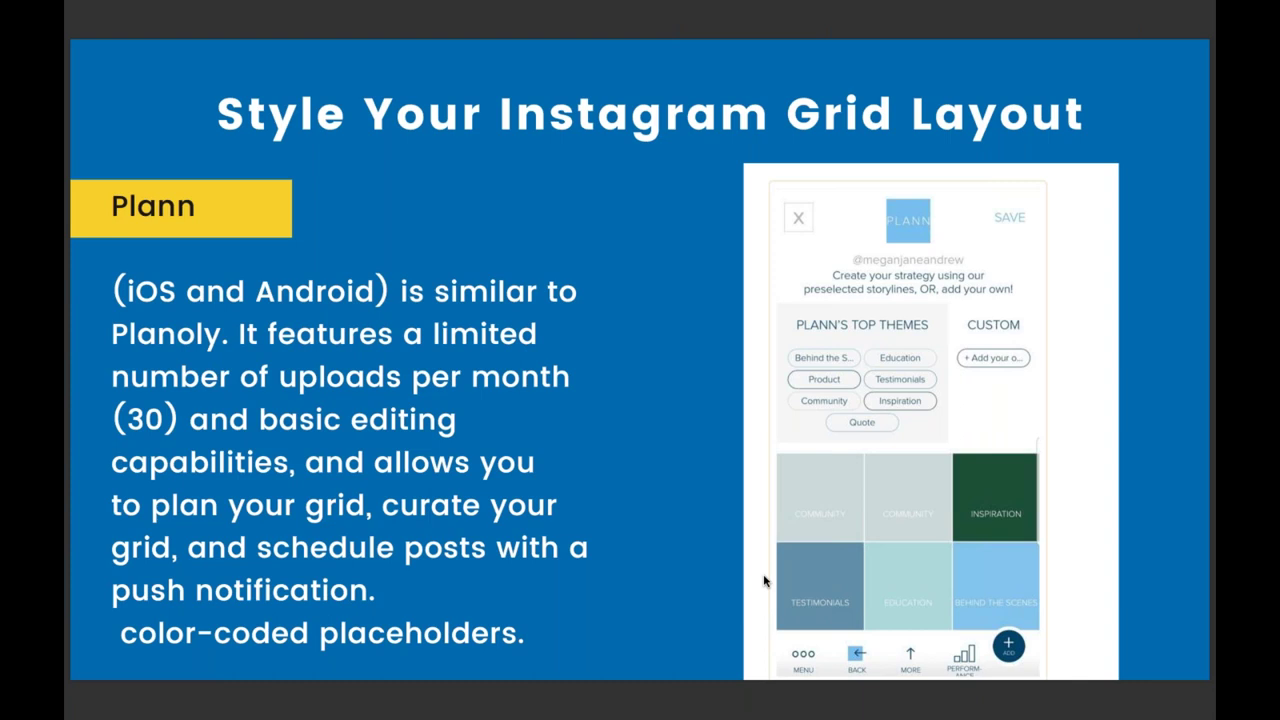
{"action": "key", "text": "Right"}
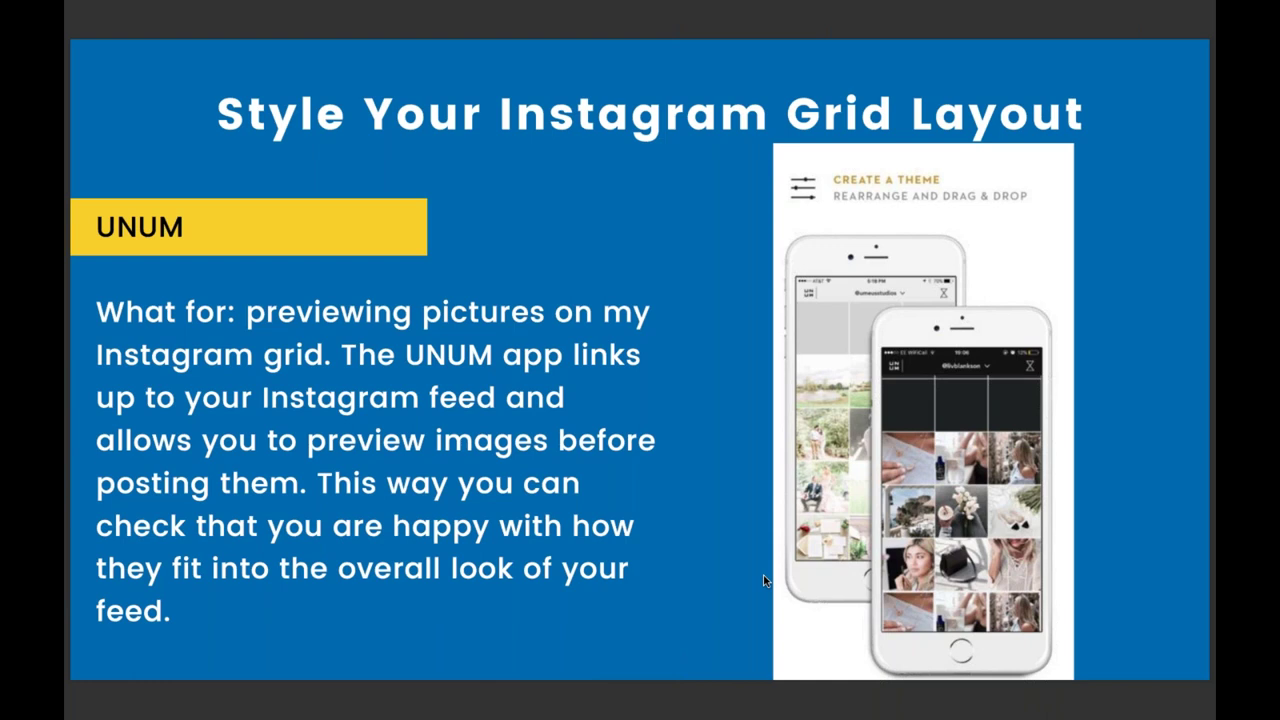
{"action": "key", "text": "Right"}
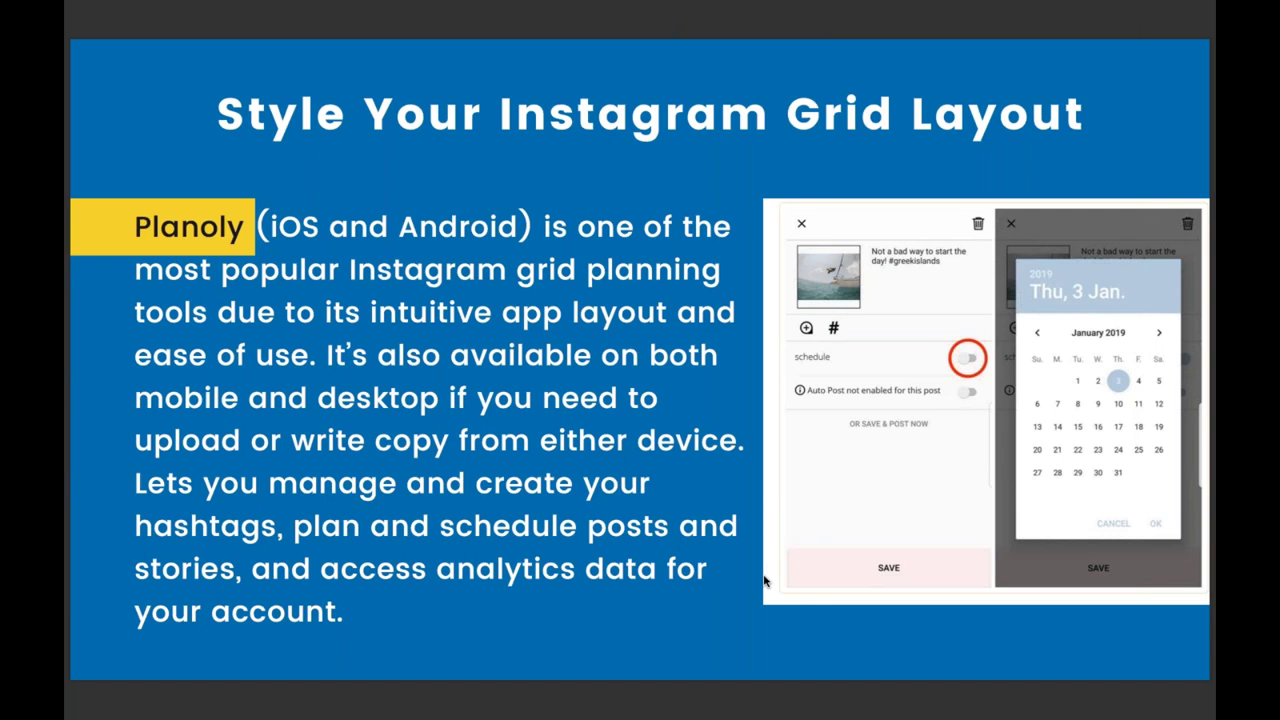
{"action": "key", "text": "Right"}
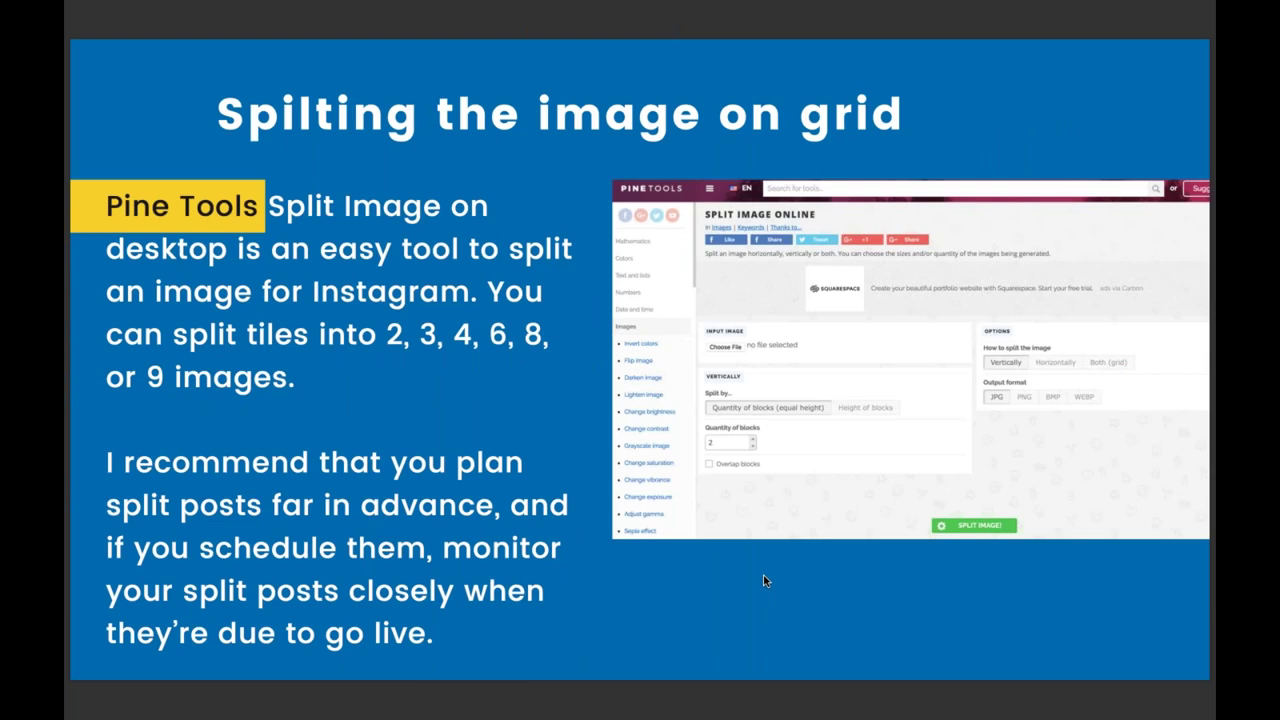
Step: Switch to the PineTools site in Safari and open its Image Color Picker tool from the image tools
{"action": "mouse_move", "coordinate": [775, 716]}
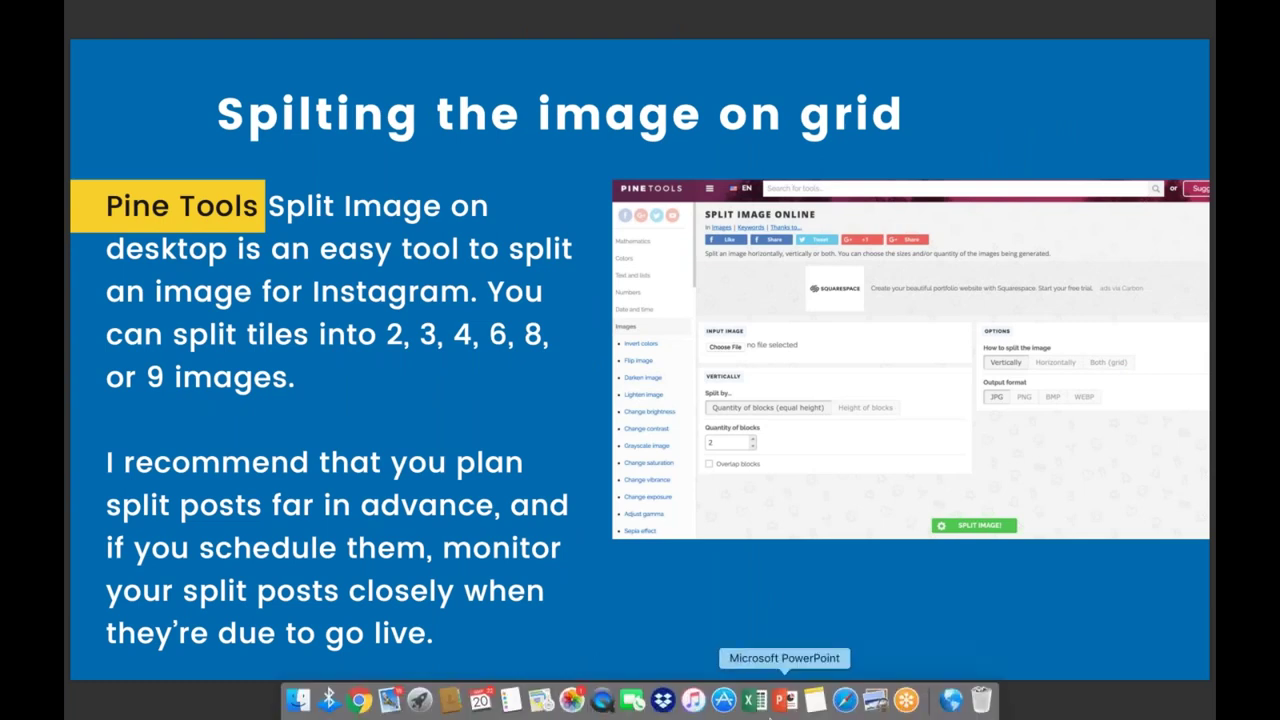
{"action": "left_click", "coordinate": [845, 706]}
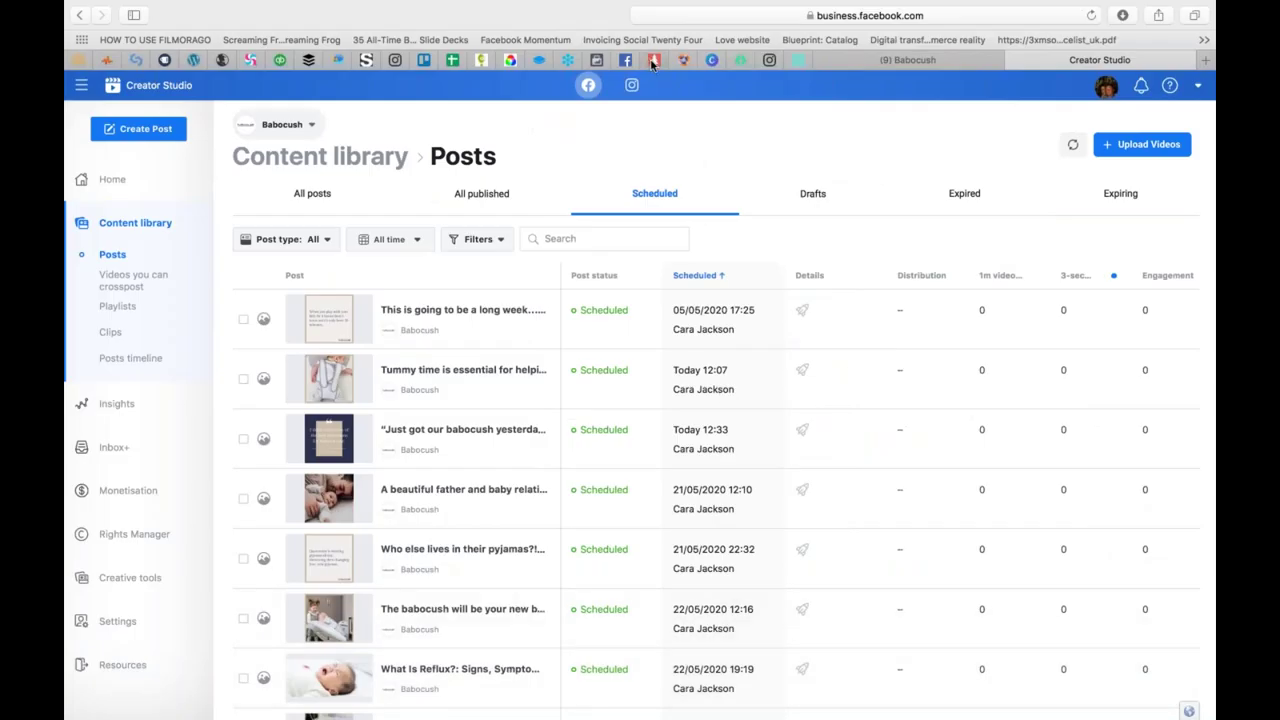
{"action": "left_click", "coordinate": [654, 60]}
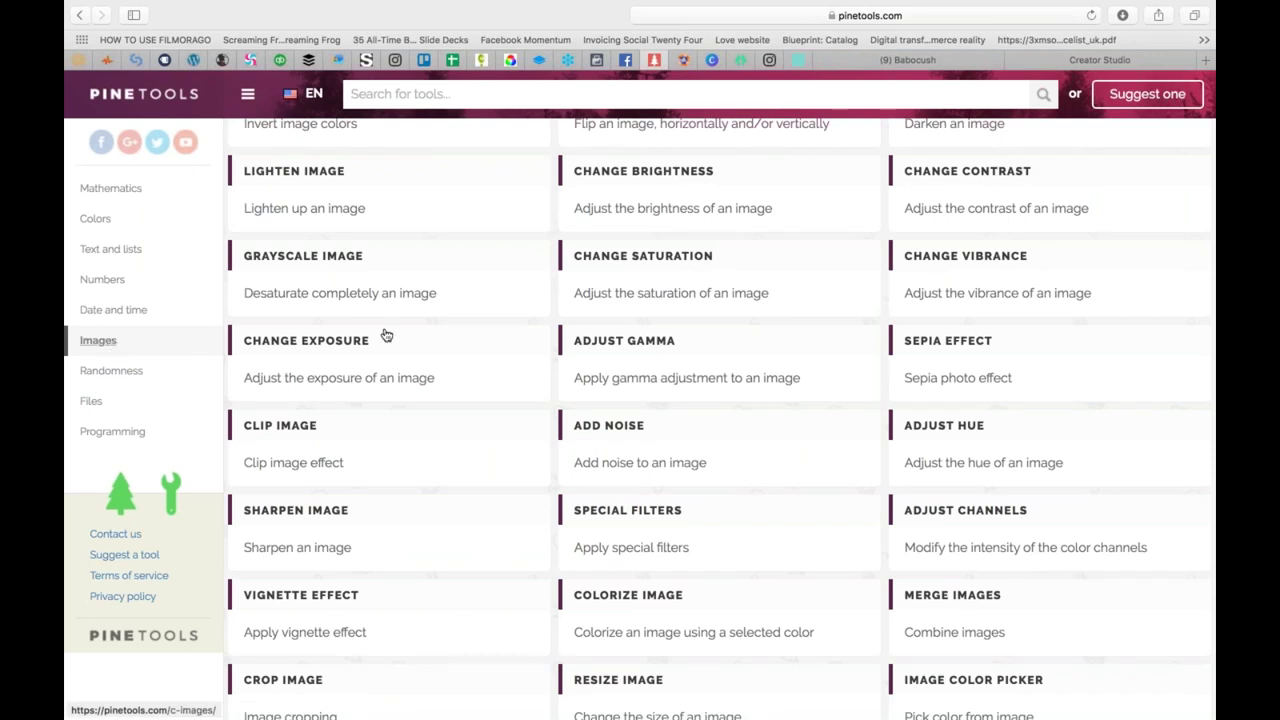
{"action": "scroll", "coordinate": [647, 345], "scroll_direction": "down", "scroll_amount": 1}
{"action": "scroll", "coordinate": [647, 345], "scroll_direction": "down", "scroll_amount": 5}
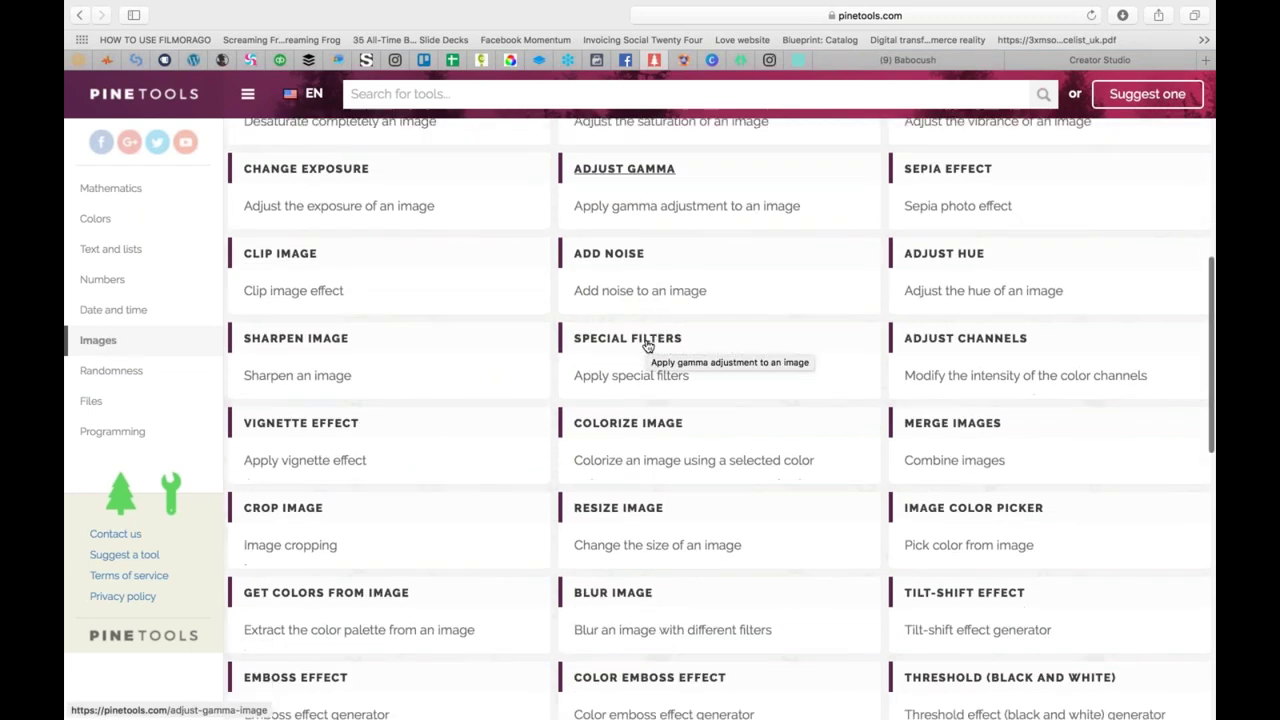
{"action": "left_click", "coordinate": [981, 485]}
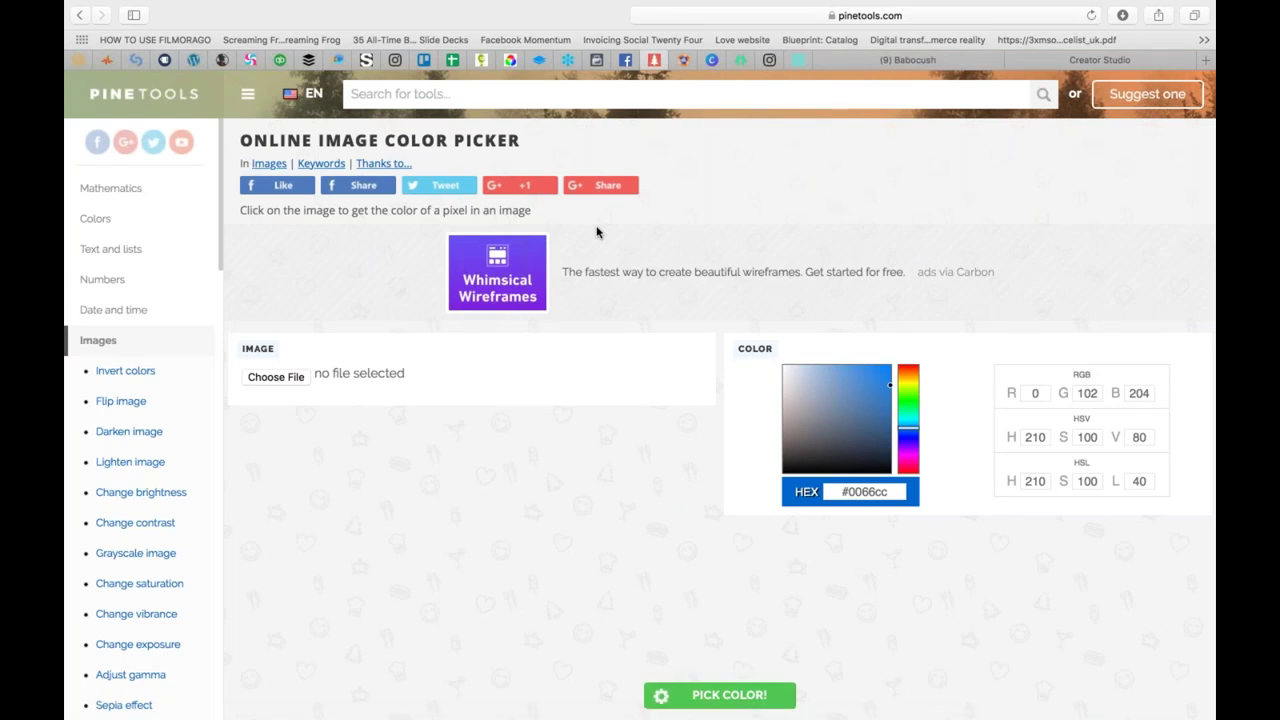
Step: Load the image "Screenshot 2020-05-20 10.55.27" from the Screenshots folder into the color picker
{"action": "left_click", "coordinate": [279, 383]}
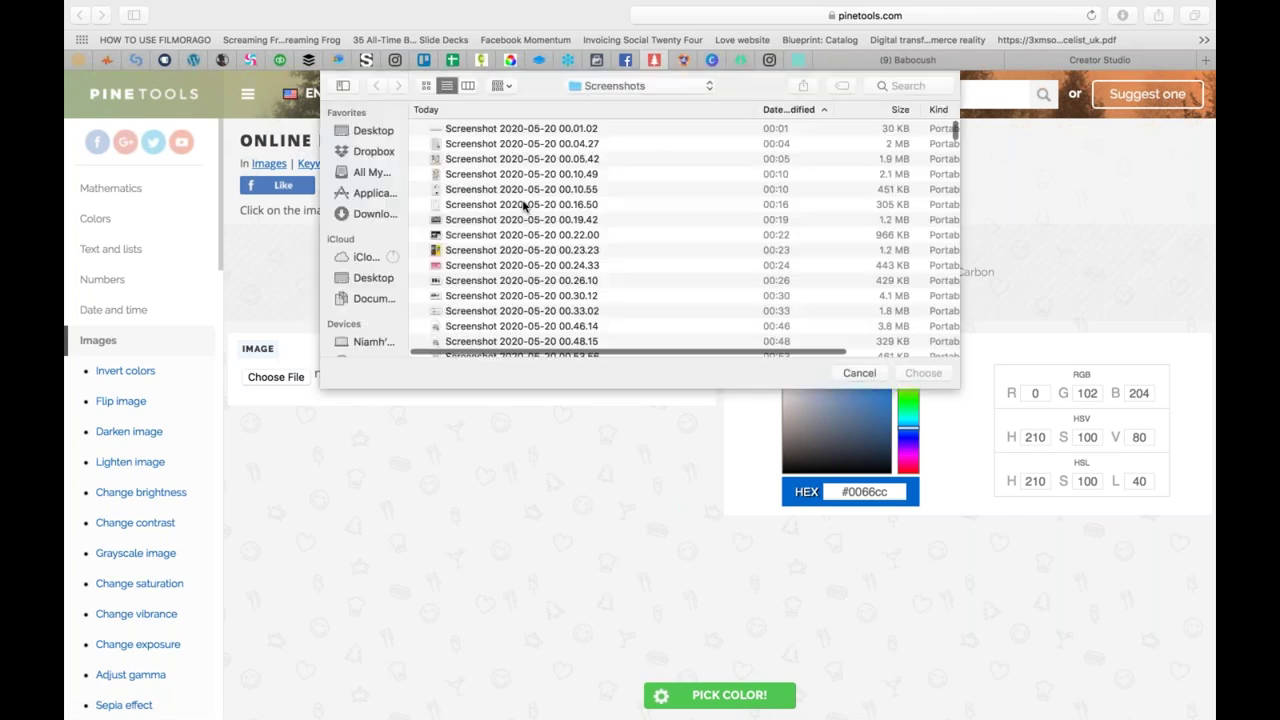
{"action": "scroll", "coordinate": [523, 206], "scroll_direction": "down", "scroll_amount": 5}
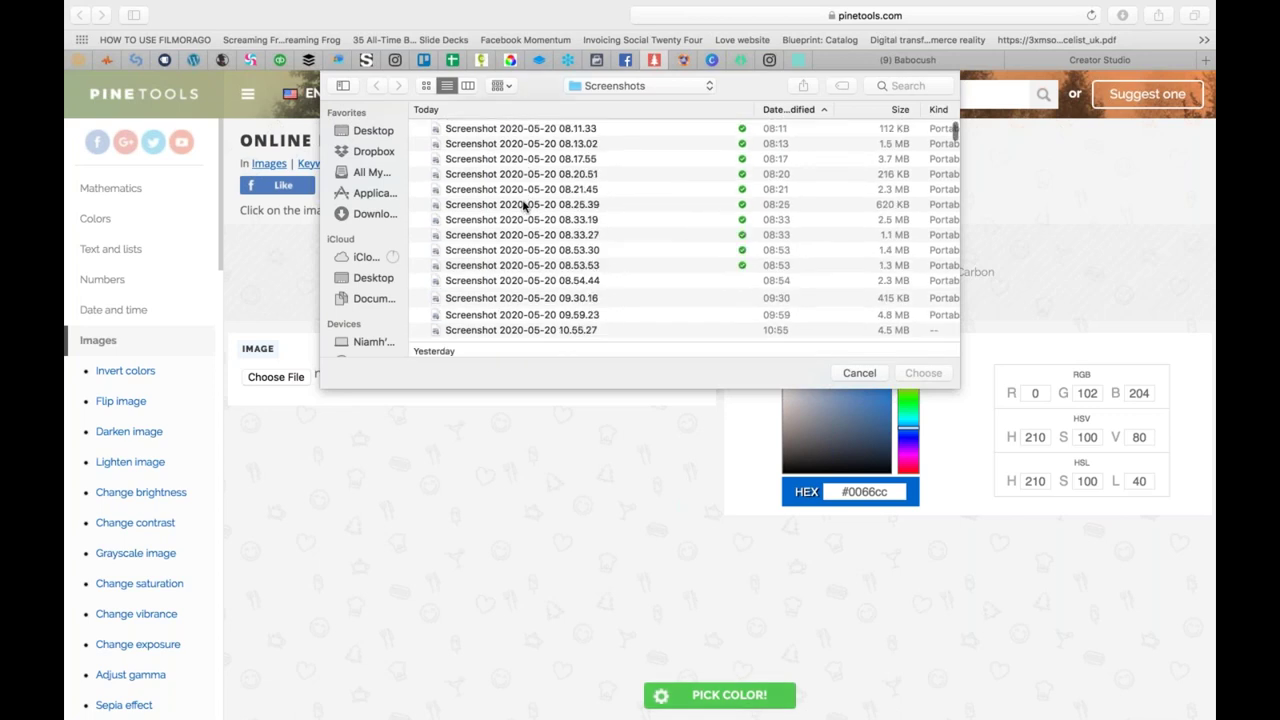
{"action": "left_click", "coordinate": [505, 258]}
{"action": "double_click", "coordinate": [505, 257]}
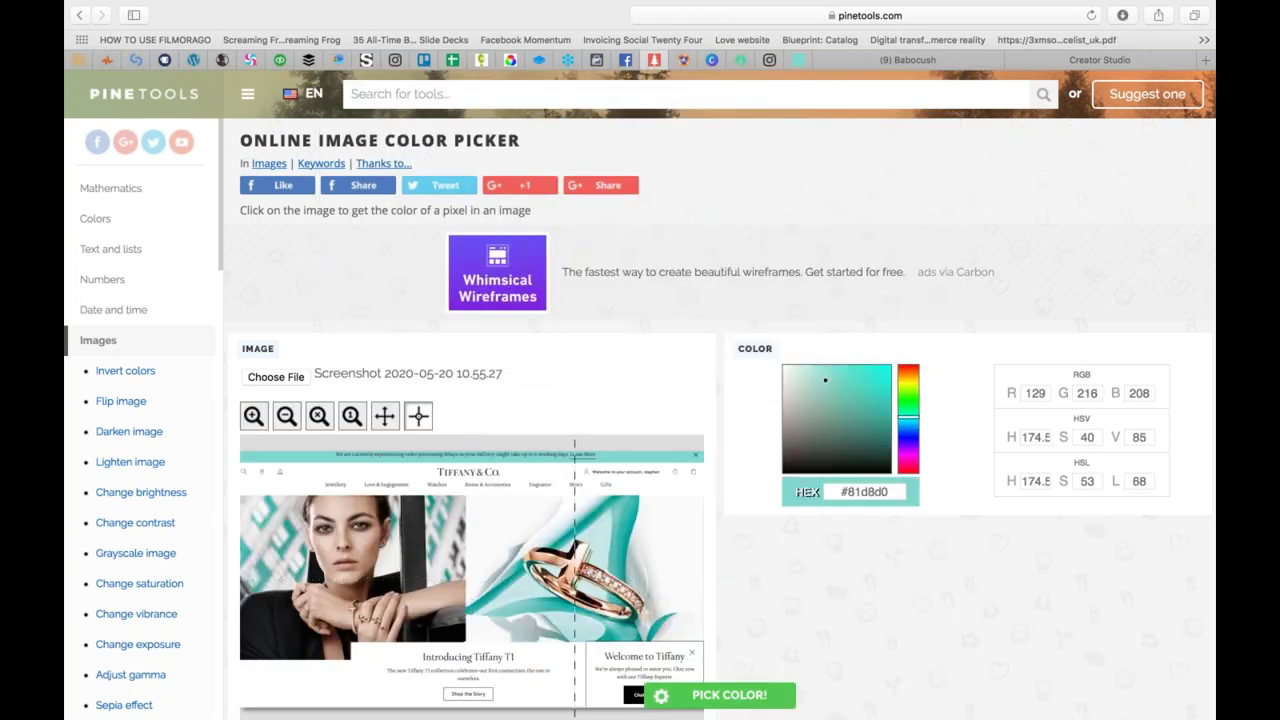
{"action": "scroll", "coordinate": [649, 390], "scroll_direction": "down", "scroll_amount": 2}
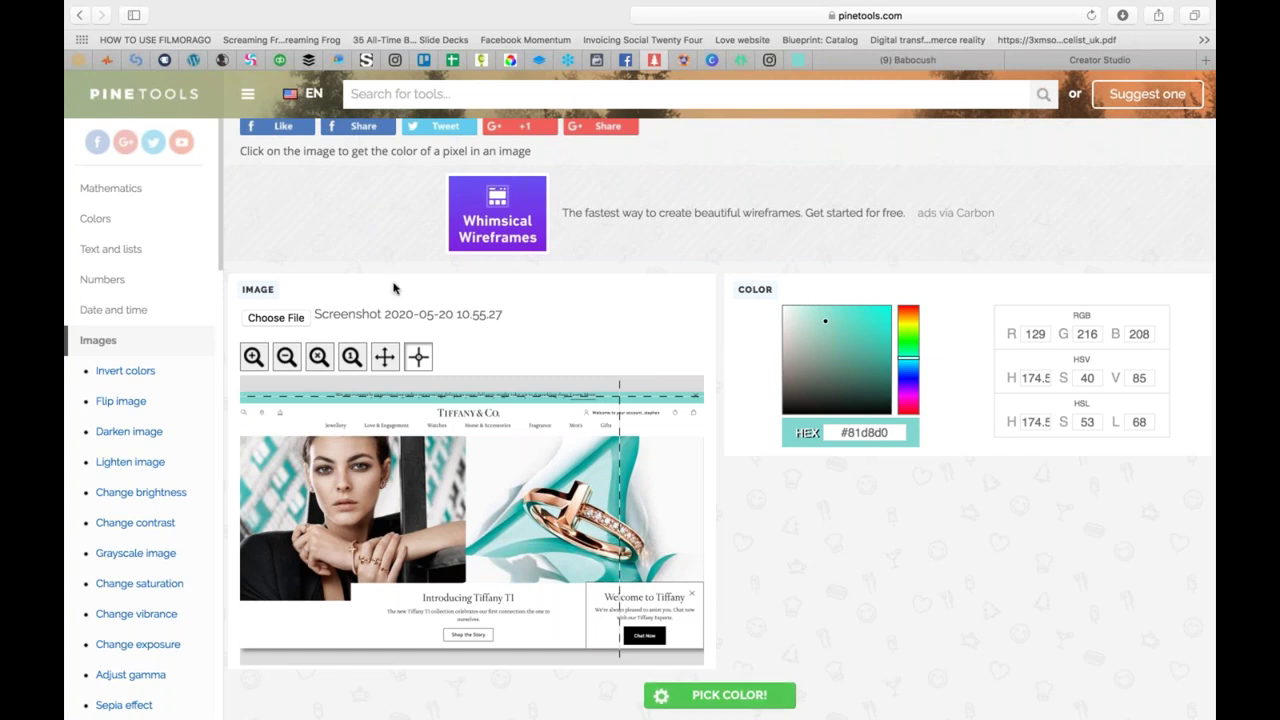
Step: Return to the PineTools image tools list and open the Split Image tool
{"action": "left_click", "coordinate": [77, 19]}
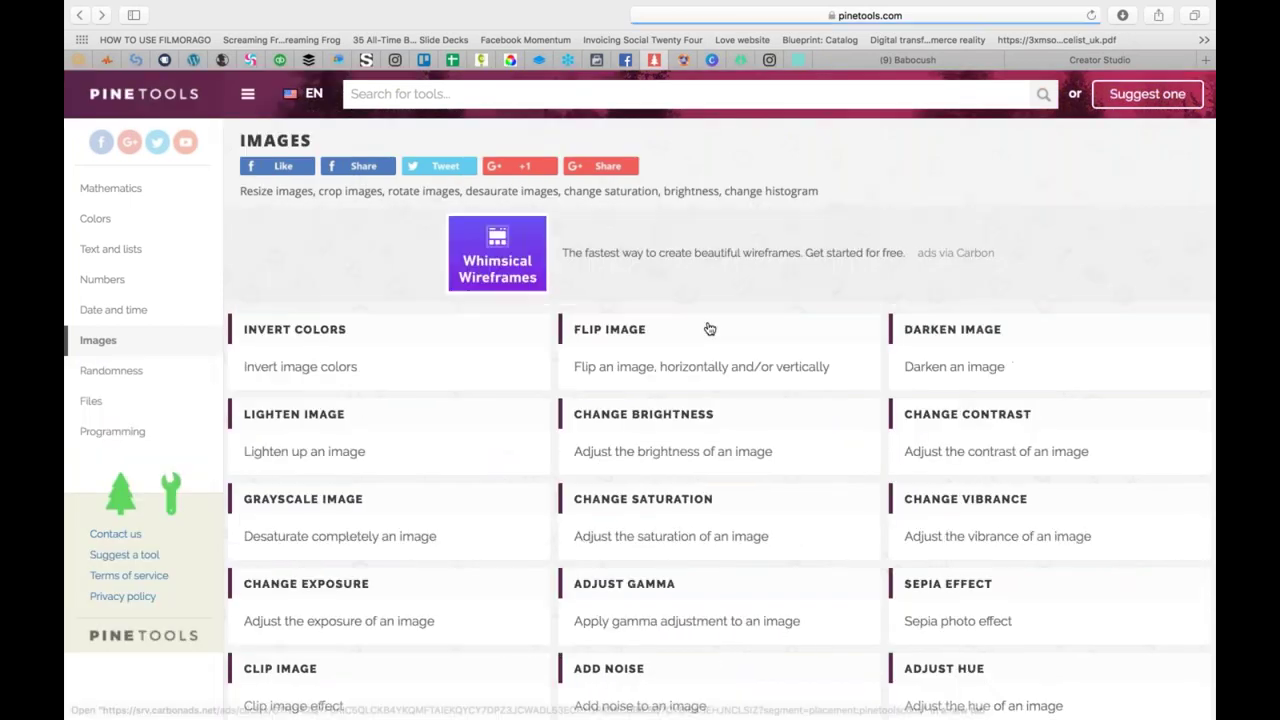
{"action": "scroll", "coordinate": [706, 329], "scroll_direction": "down", "scroll_amount": 3}
{"action": "scroll", "coordinate": [609, 356], "scroll_direction": "down", "scroll_amount": 1}
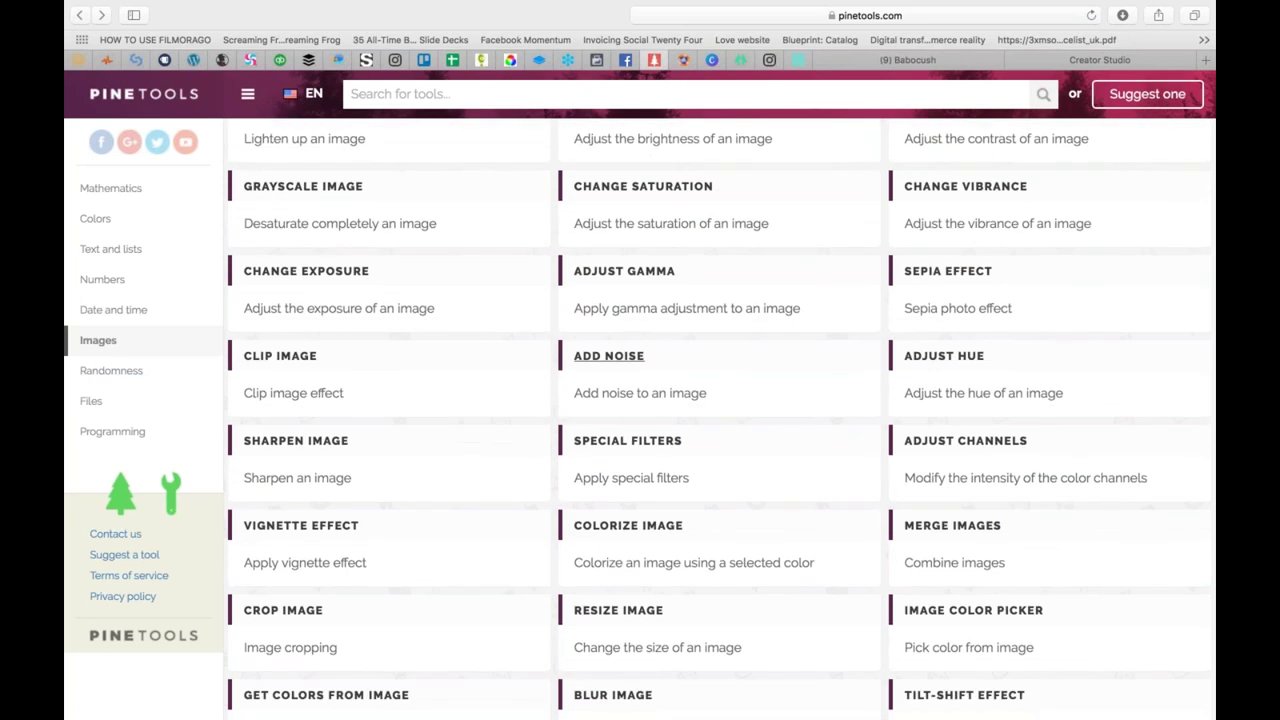
{"action": "scroll", "coordinate": [609, 356], "scroll_direction": "down", "scroll_amount": 3}
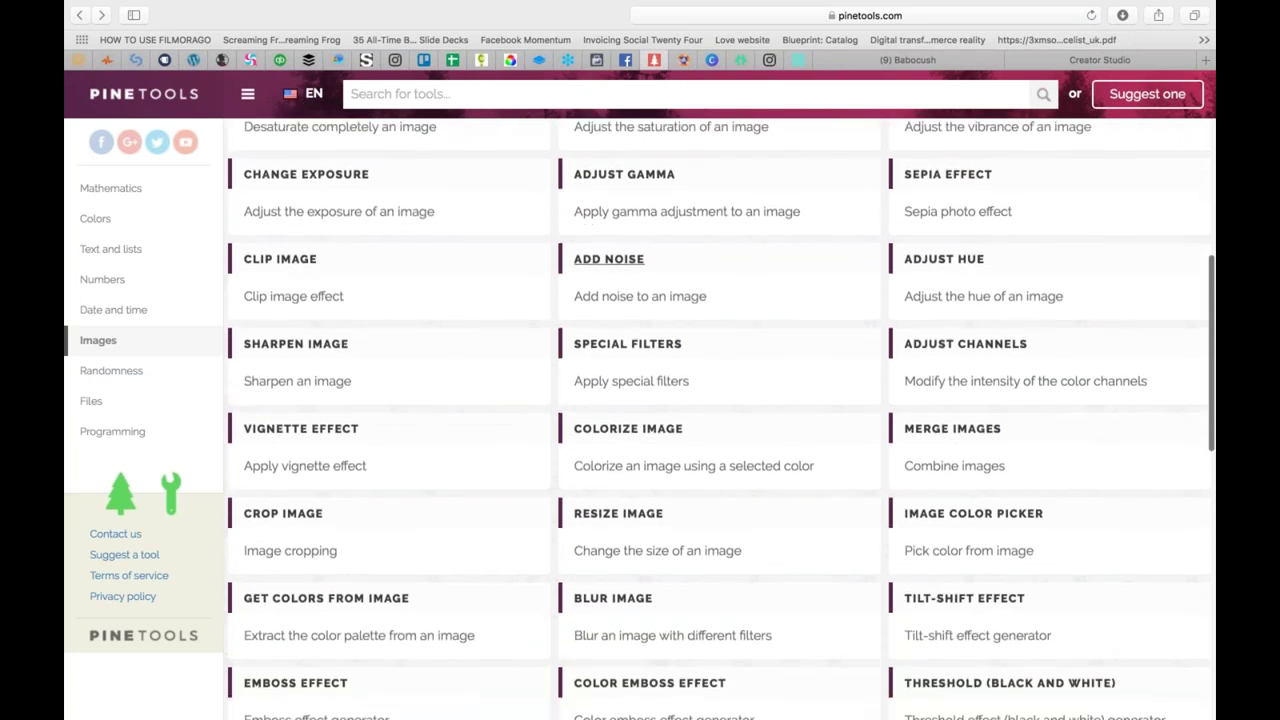
{"action": "scroll", "coordinate": [628, 350], "scroll_direction": "down", "scroll_amount": 1}
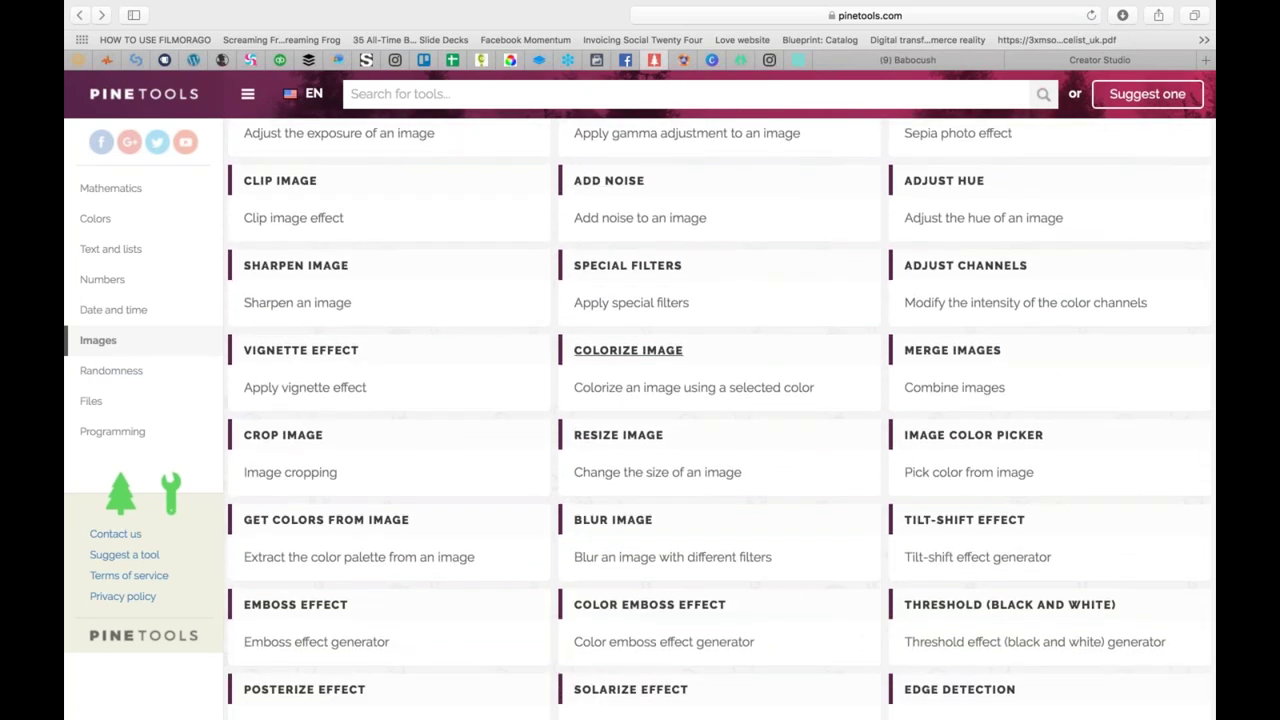
{"action": "scroll", "coordinate": [628, 350], "scroll_direction": "down", "scroll_amount": 8}
{"action": "scroll", "coordinate": [628, 350], "scroll_direction": "down", "scroll_amount": 3}
{"action": "scroll", "coordinate": [628, 350], "scroll_direction": "up", "scroll_amount": 8}
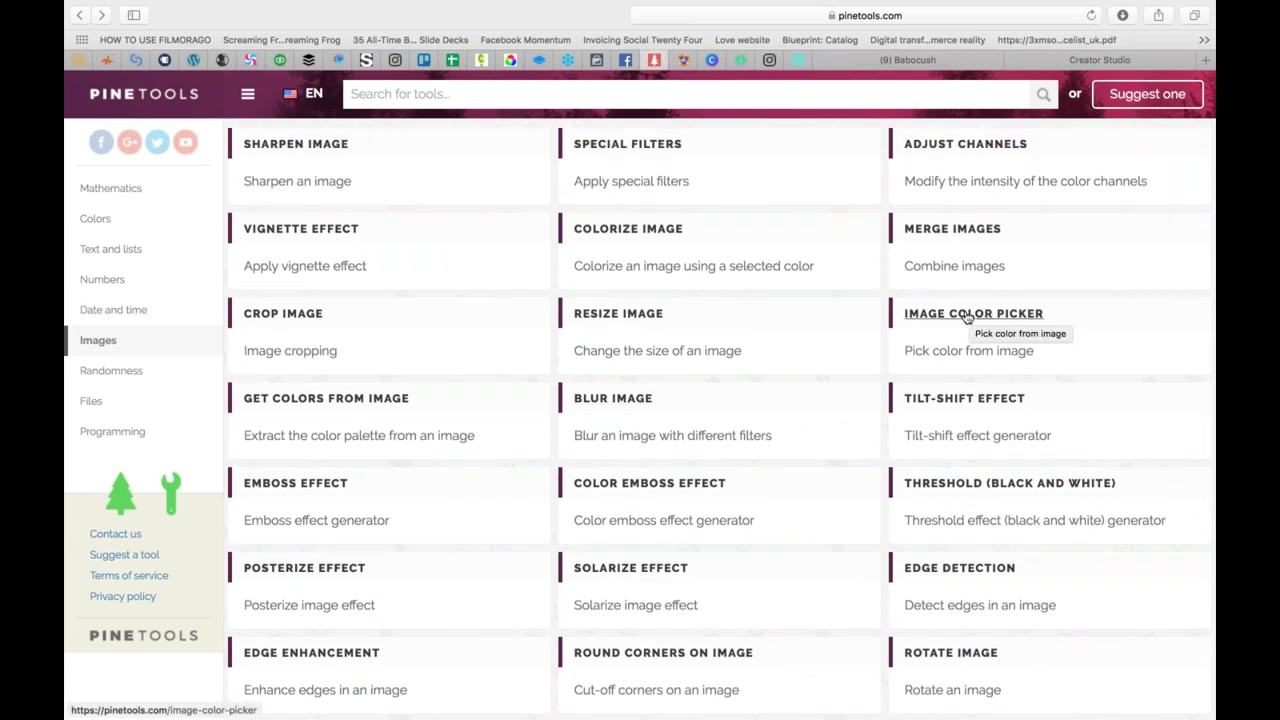
{"action": "scroll", "coordinate": [968, 317], "scroll_direction": "down", "scroll_amount": 10}
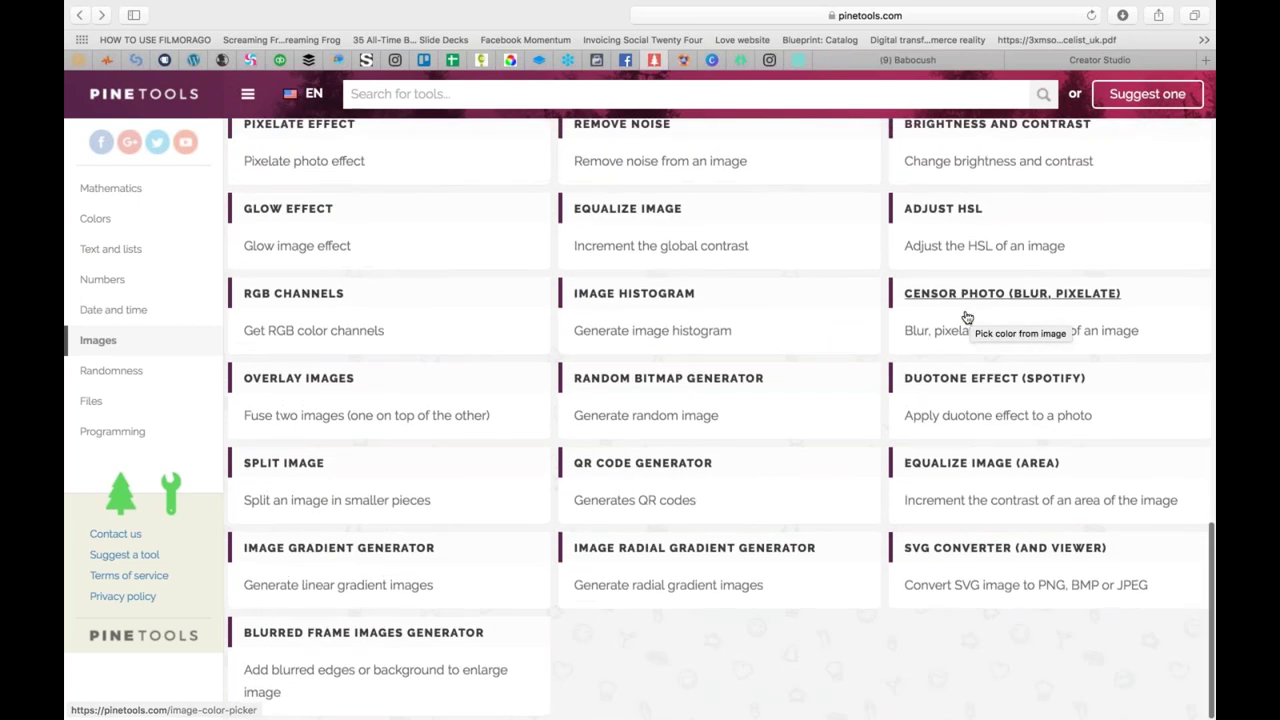
{"action": "left_click", "coordinate": [284, 522]}
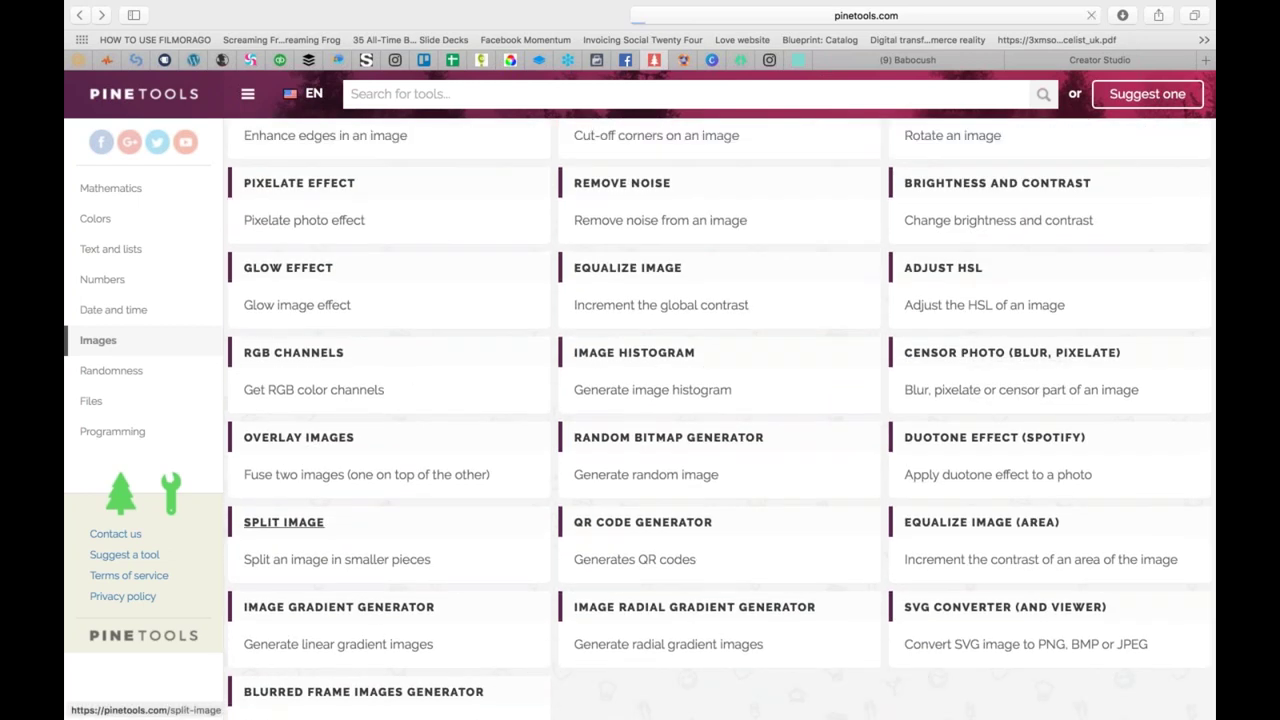
Step: Load the image "Screenshot 2020-05-20 10.55.27" from the Screenshots folder into the Split Image tool
{"action": "left_click", "coordinate": [276, 377]}
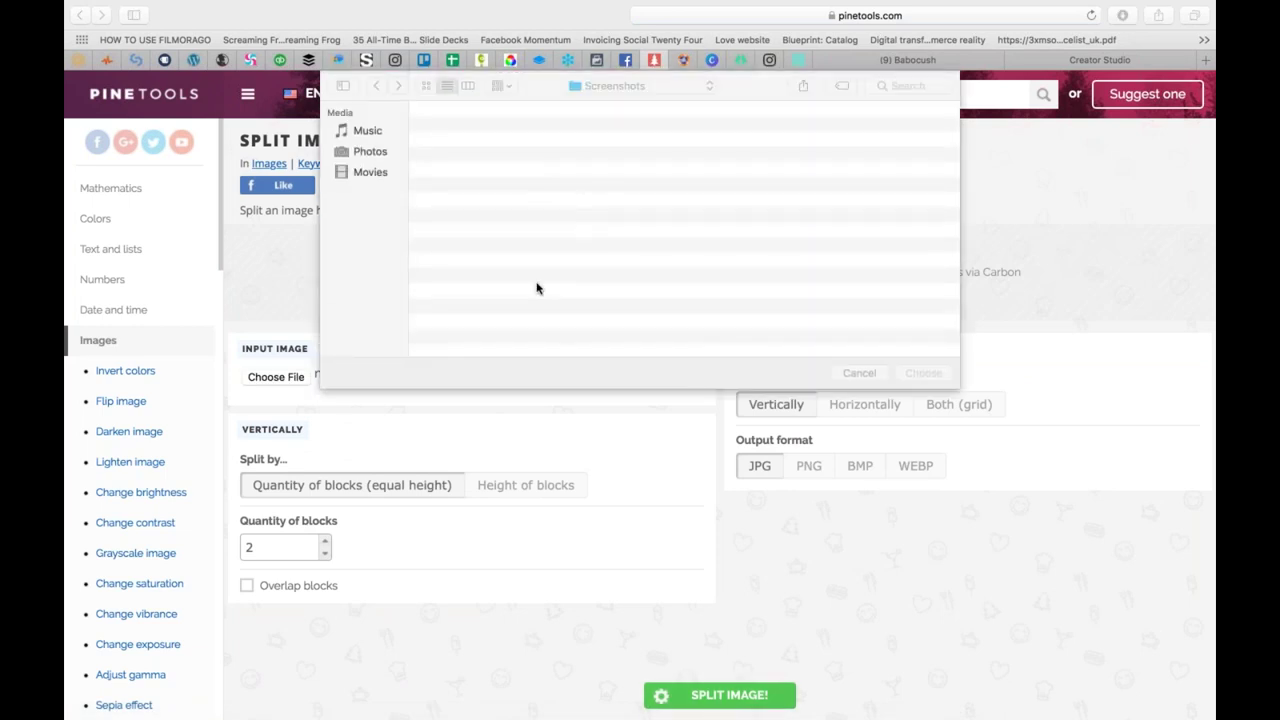
{"action": "scroll", "coordinate": [536, 290], "scroll_direction": "down", "scroll_amount": 5}
{"action": "scroll", "coordinate": [536, 291], "scroll_direction": "down", "scroll_amount": 10}
{"action": "double_click", "coordinate": [537, 246]}
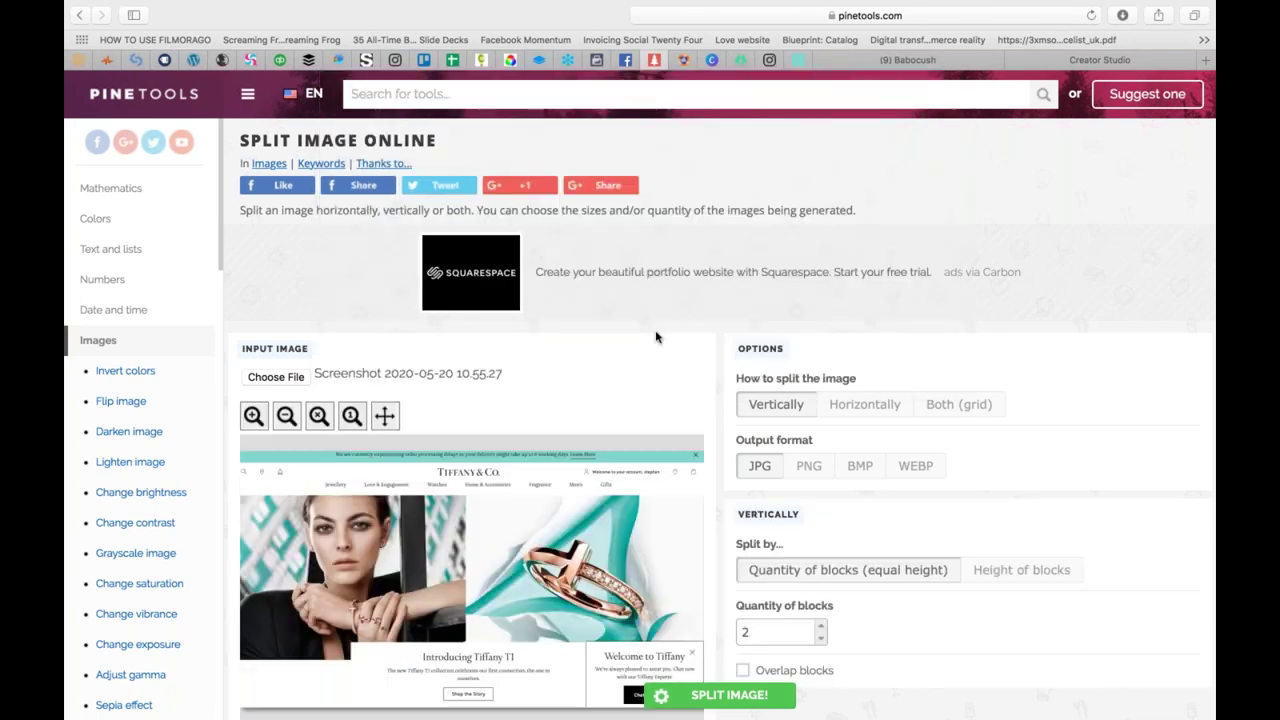
Step: Split the image both ways as a grid with 3 vertical blocks, and open the row 1, column 1 JPG piece
{"action": "scroll", "coordinate": [814, 569], "scroll_direction": "down", "scroll_amount": 1}
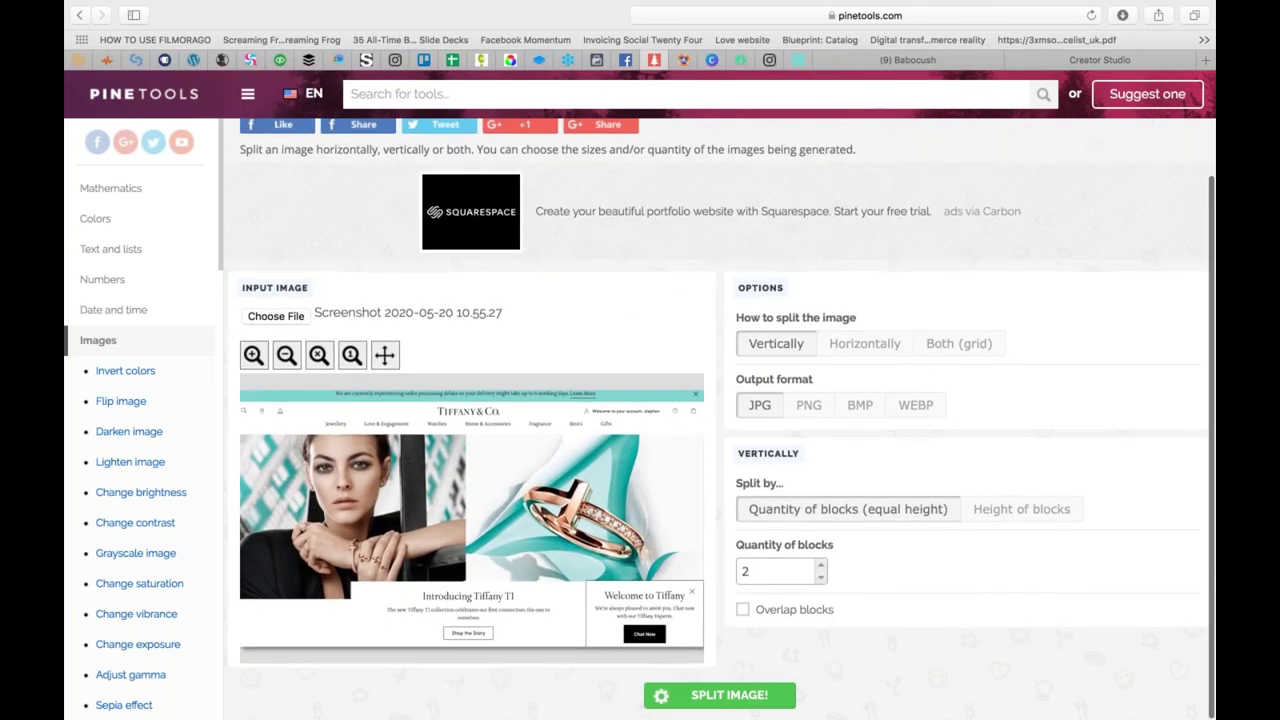
{"action": "left_click", "coordinate": [814, 569]}
{"action": "key", "text": "BackSpace"}
{"action": "type", "text": "3"}
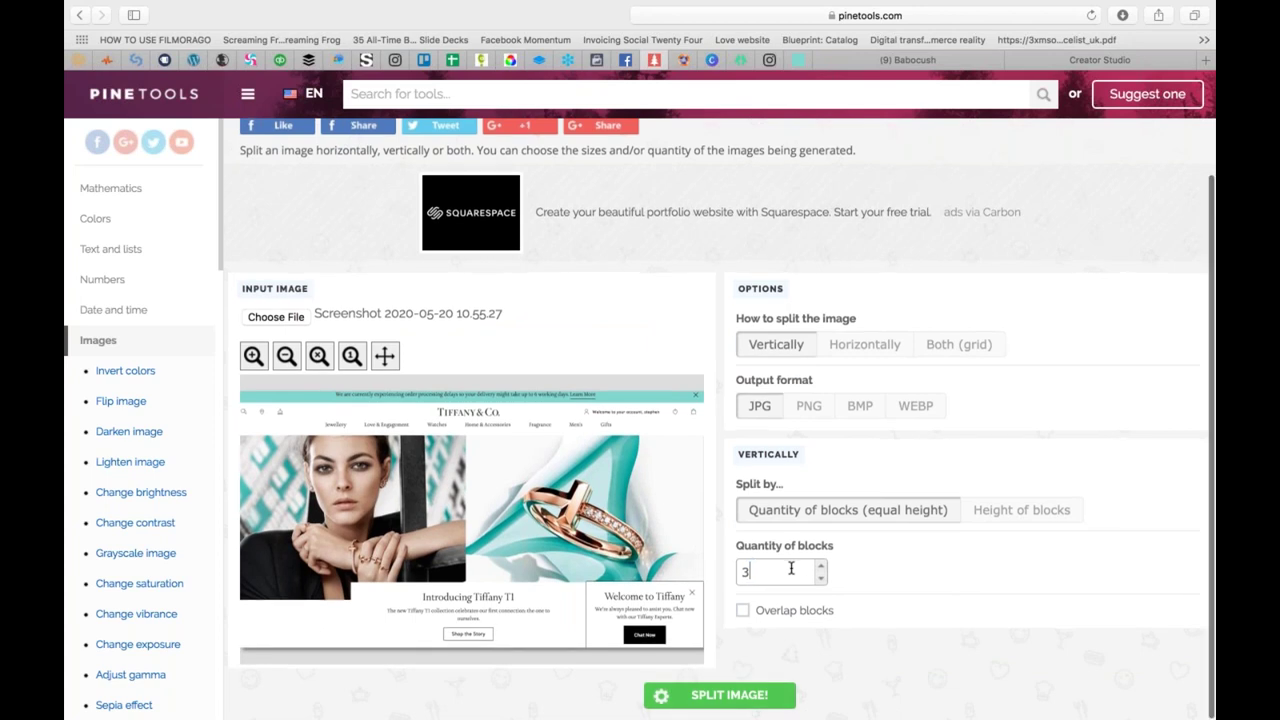
{"action": "left_click", "coordinate": [971, 348]}
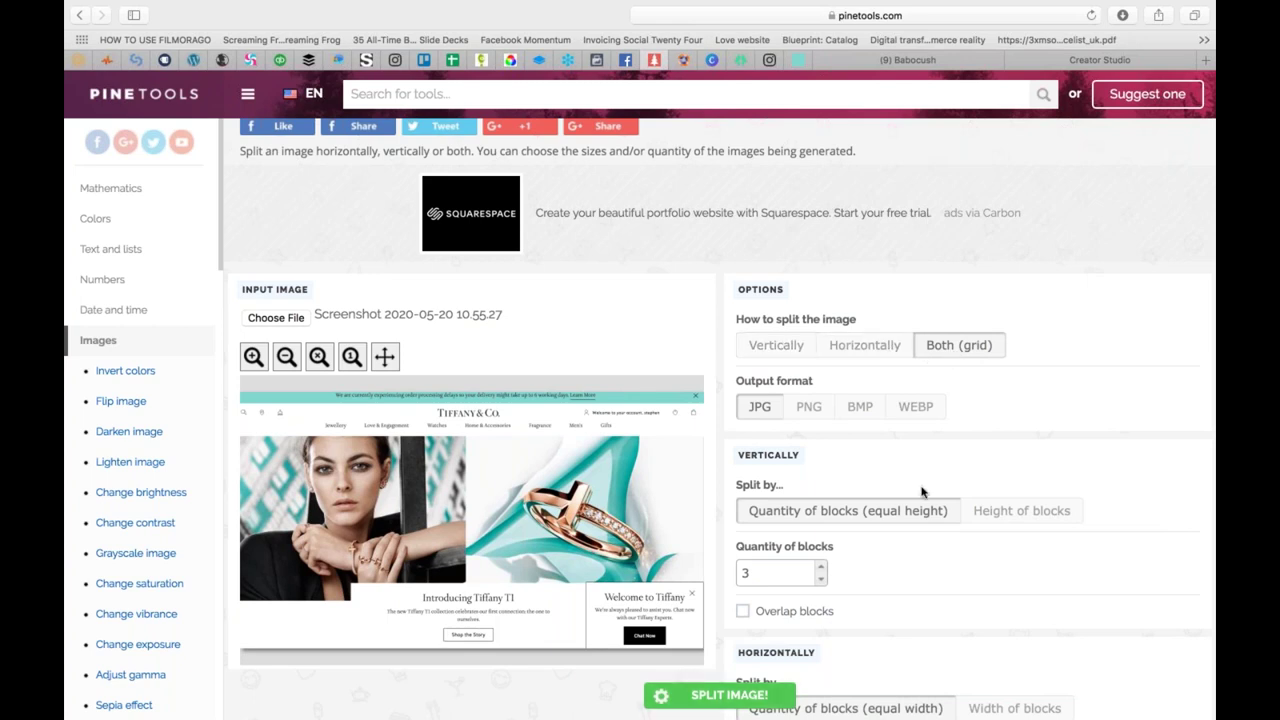
{"action": "left_click", "coordinate": [720, 694]}
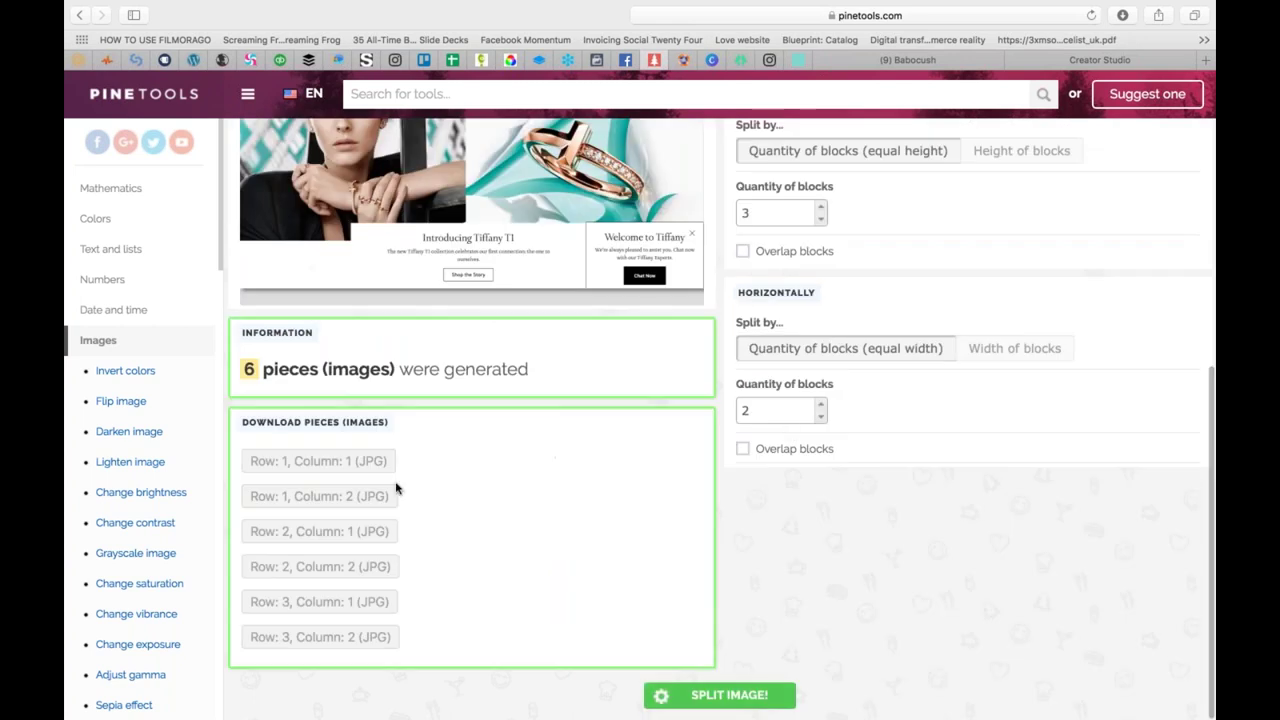
{"action": "left_click", "coordinate": [338, 463]}
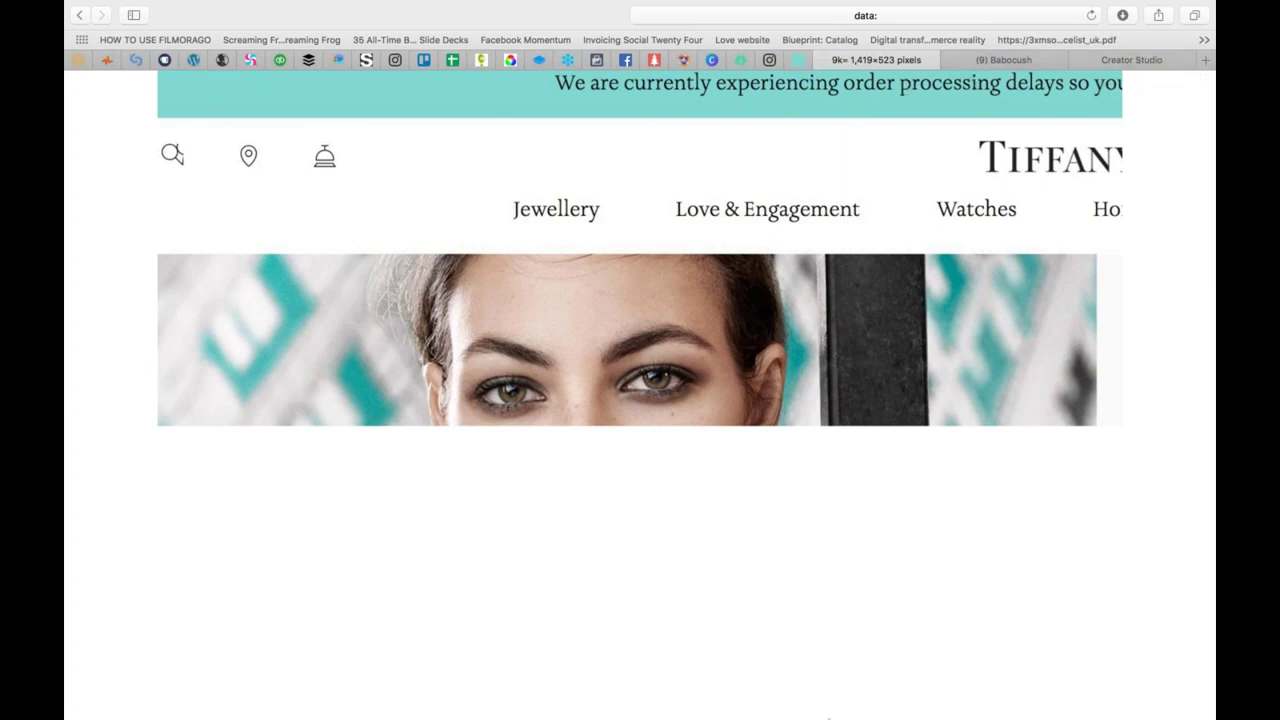
Step: Return to the presentation and go through the Adobe Spark, InShot and Canva slides up to Canva's Remove background slide
{"action": "left_click", "coordinate": [876, 700]}
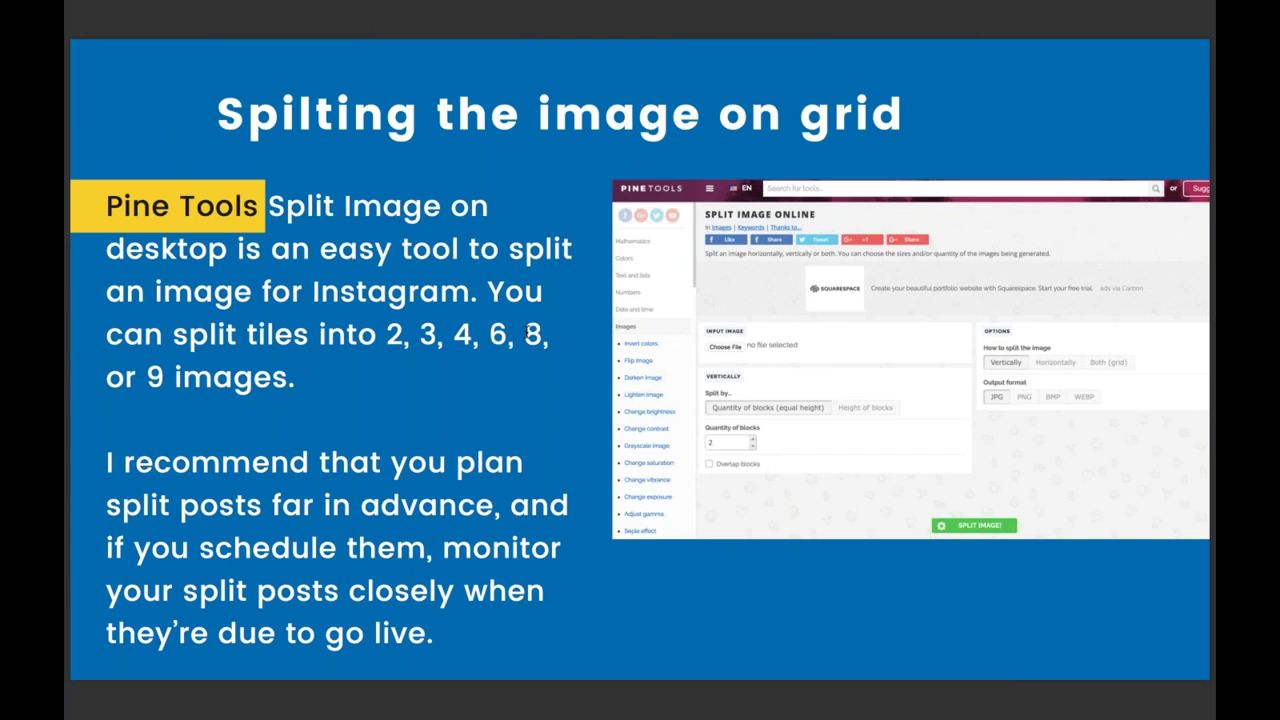
{"action": "scroll", "coordinate": [528, 333], "scroll_direction": "down", "scroll_amount": 3}
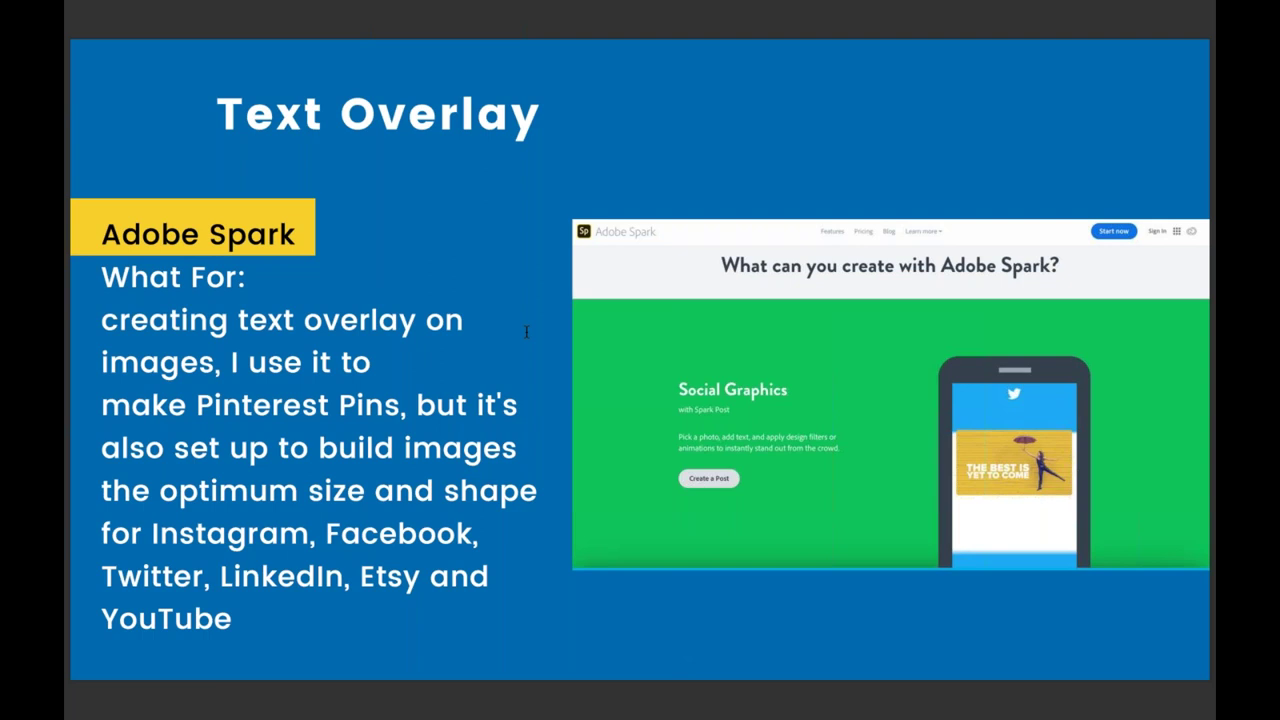
{"action": "scroll", "coordinate": [526, 333], "scroll_direction": "down", "scroll_amount": 3}
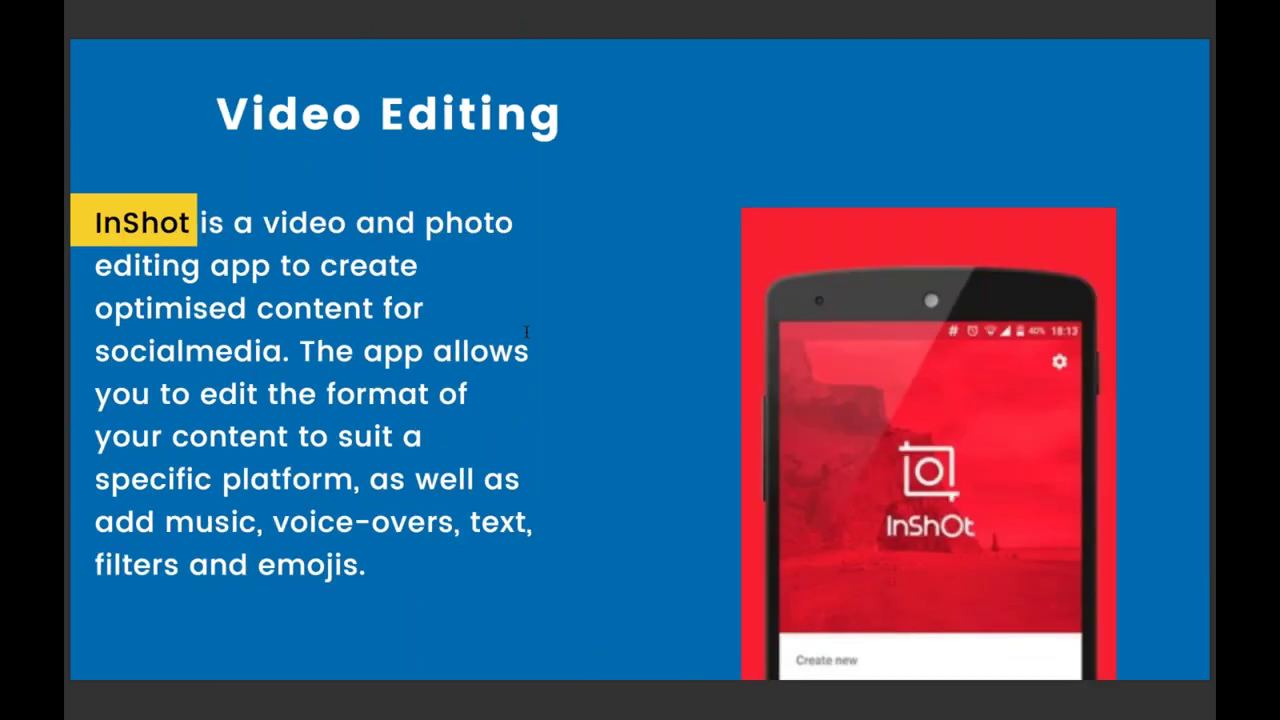
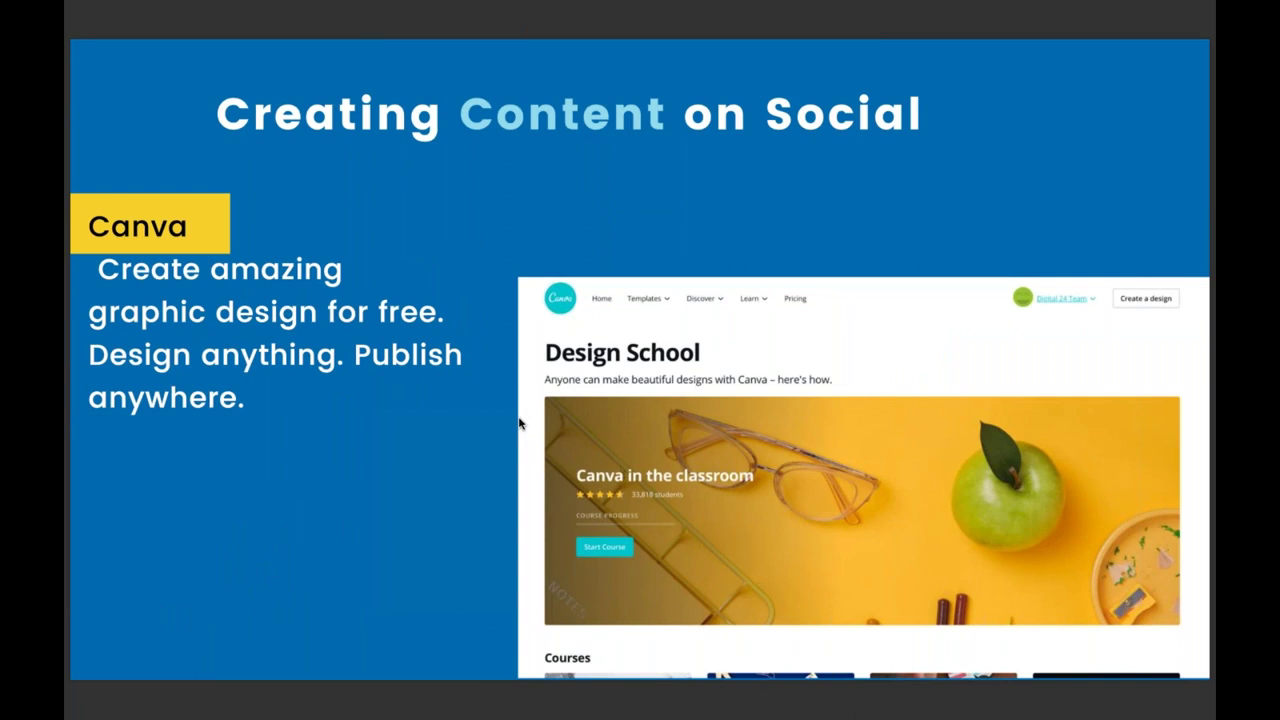
{"action": "key", "text": "Right"}
{"action": "key", "text": "Right"}
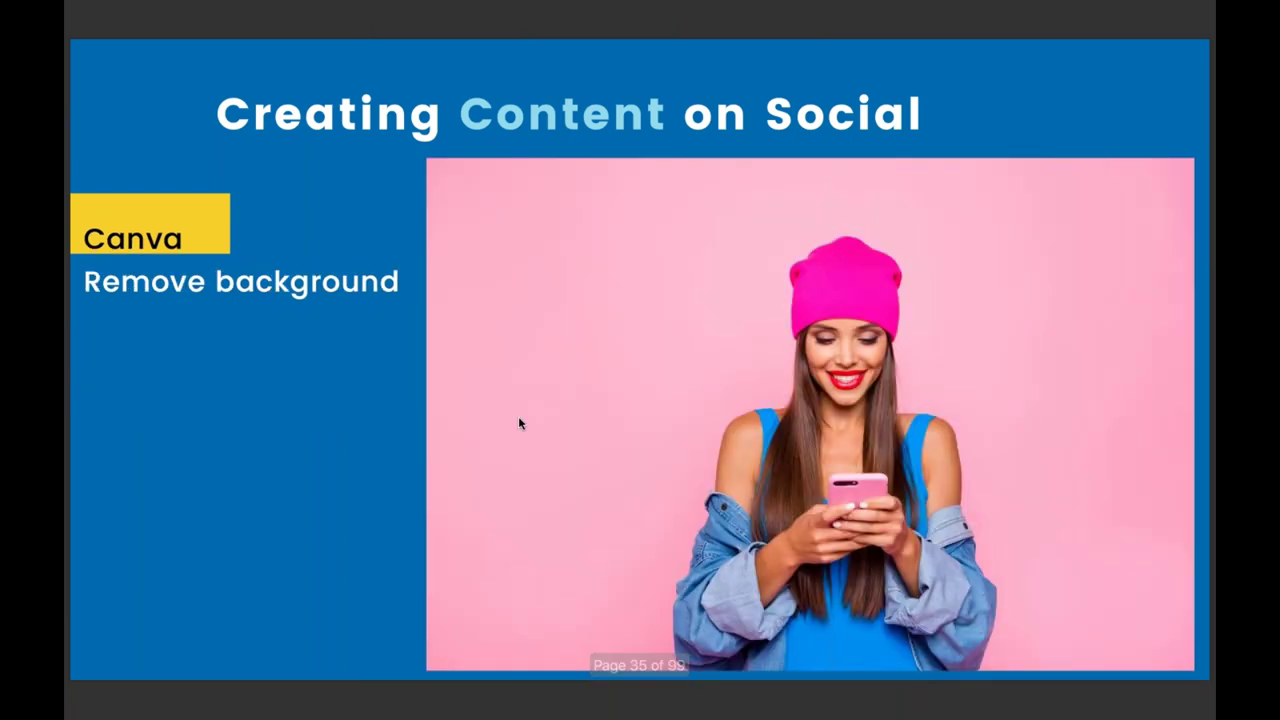
Step: Leave the full-screen presentation, switch to Safari and close the Babocush and Creator Studio tabs
{"action": "key", "text": "Escape"}
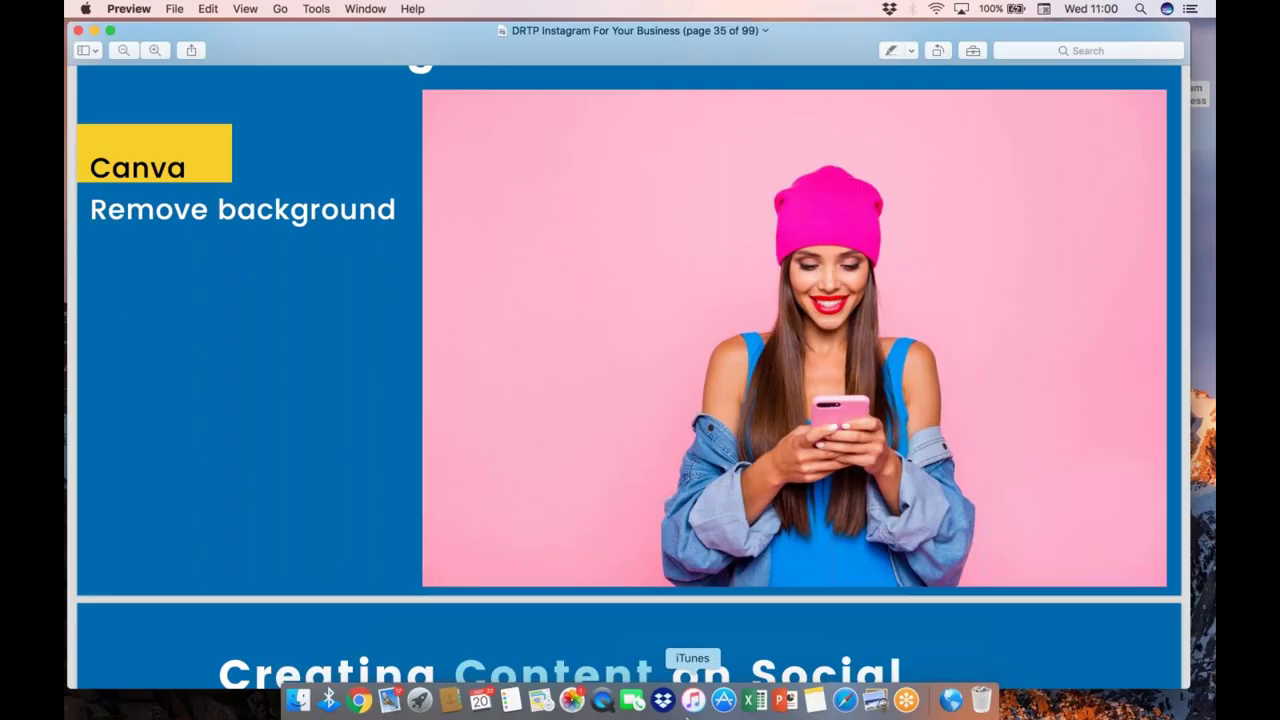
{"action": "left_click", "coordinate": [843, 702]}
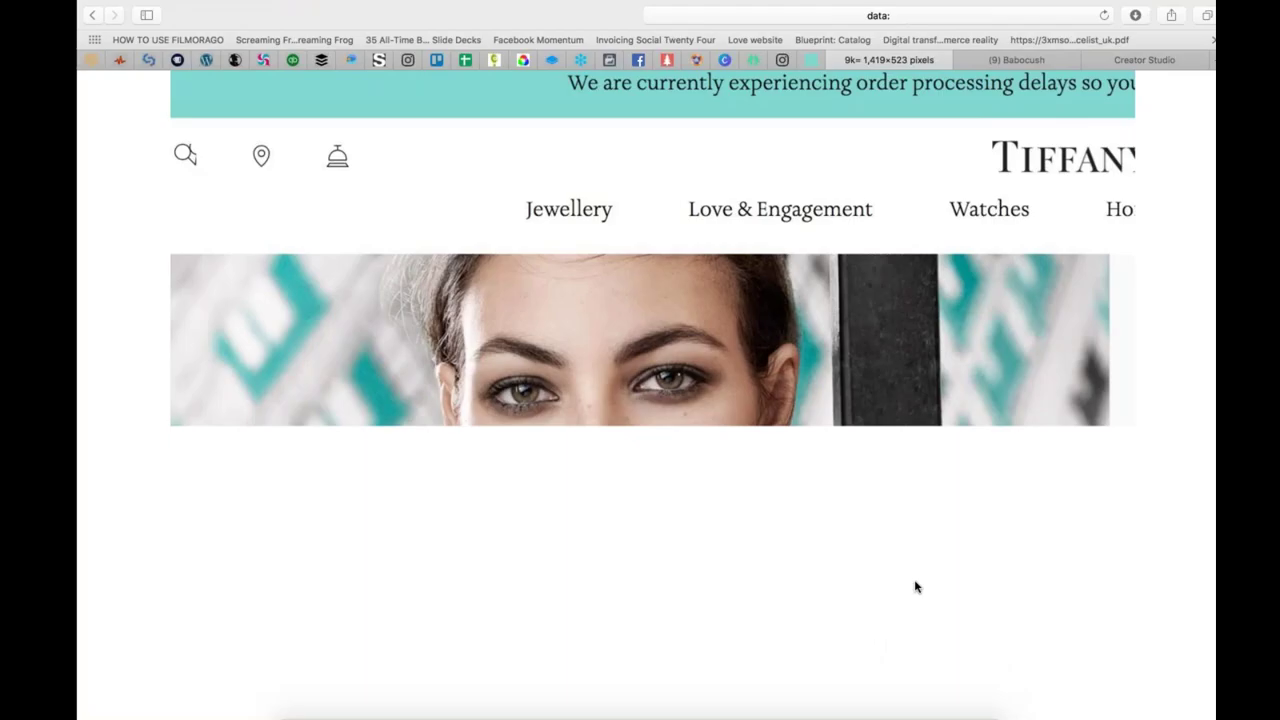
{"action": "left_click", "coordinate": [950, 60]}
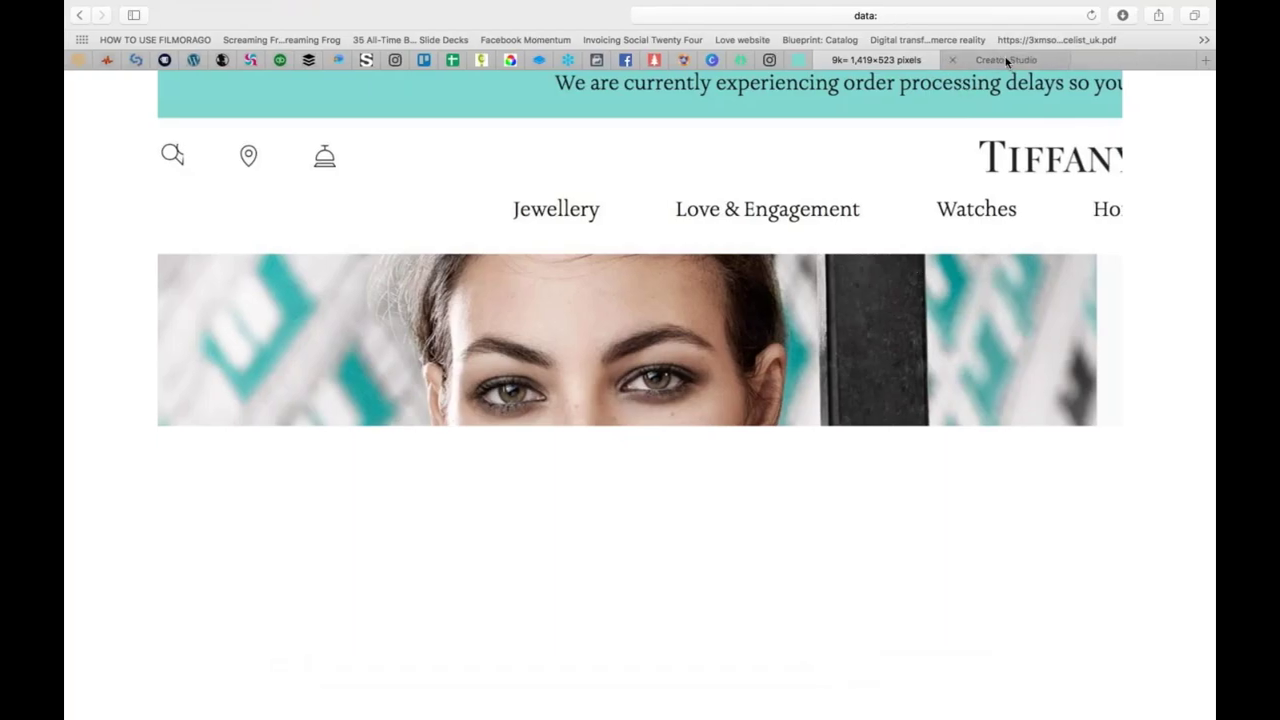
{"action": "left_click", "coordinate": [951, 60]}
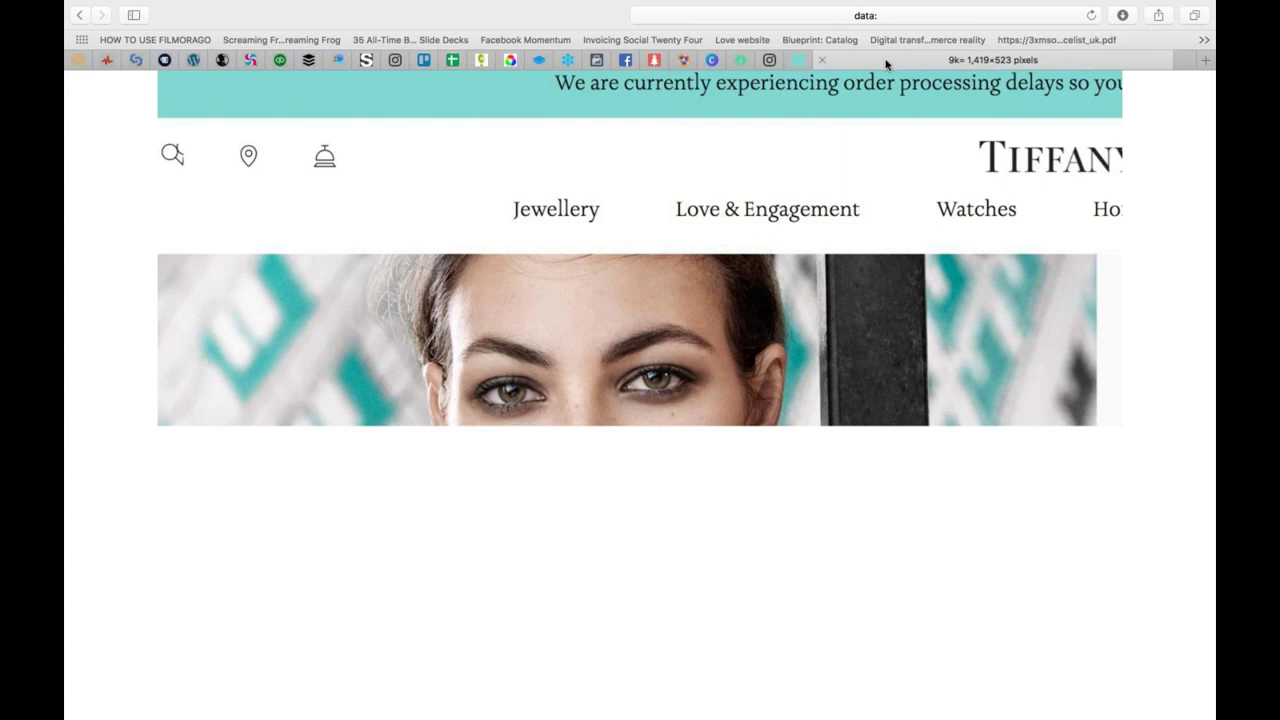
Step: Show the "Colorful Summer Sale Instagram Post" design in Canva and remove its photo's background with Background Remover
{"action": "left_click", "coordinate": [711, 60]}
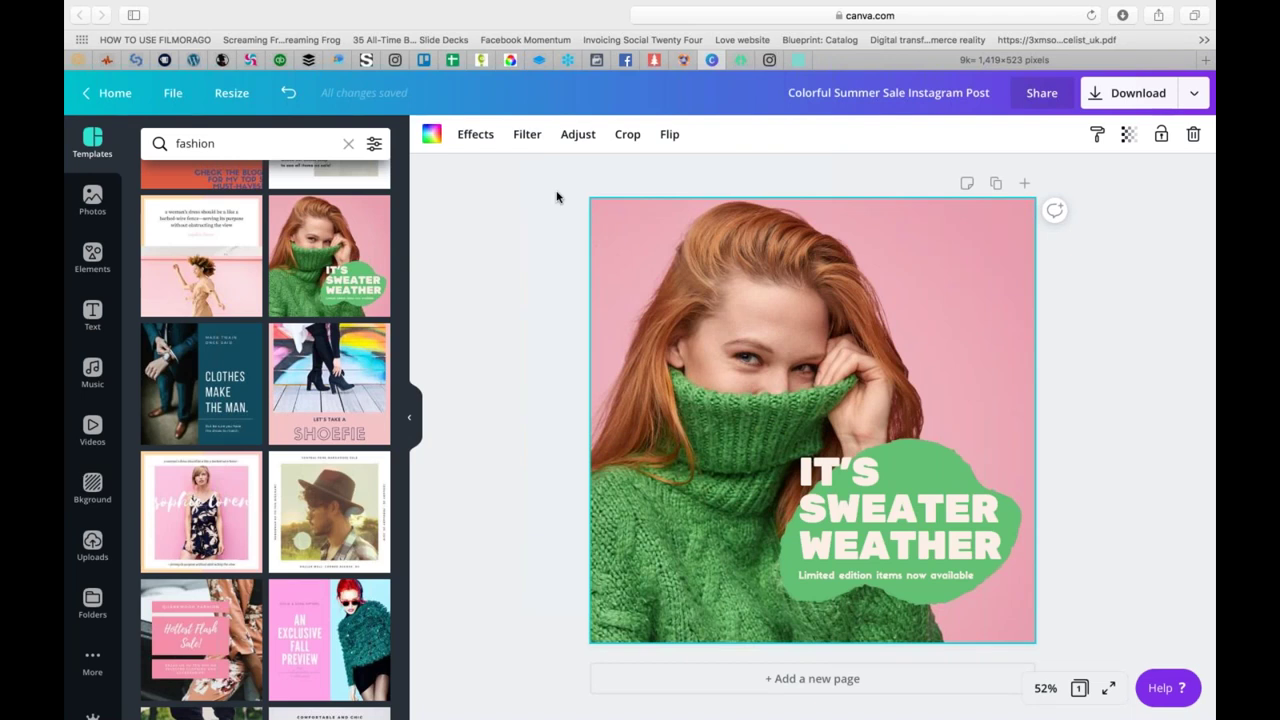
{"action": "left_click", "coordinate": [480, 137]}
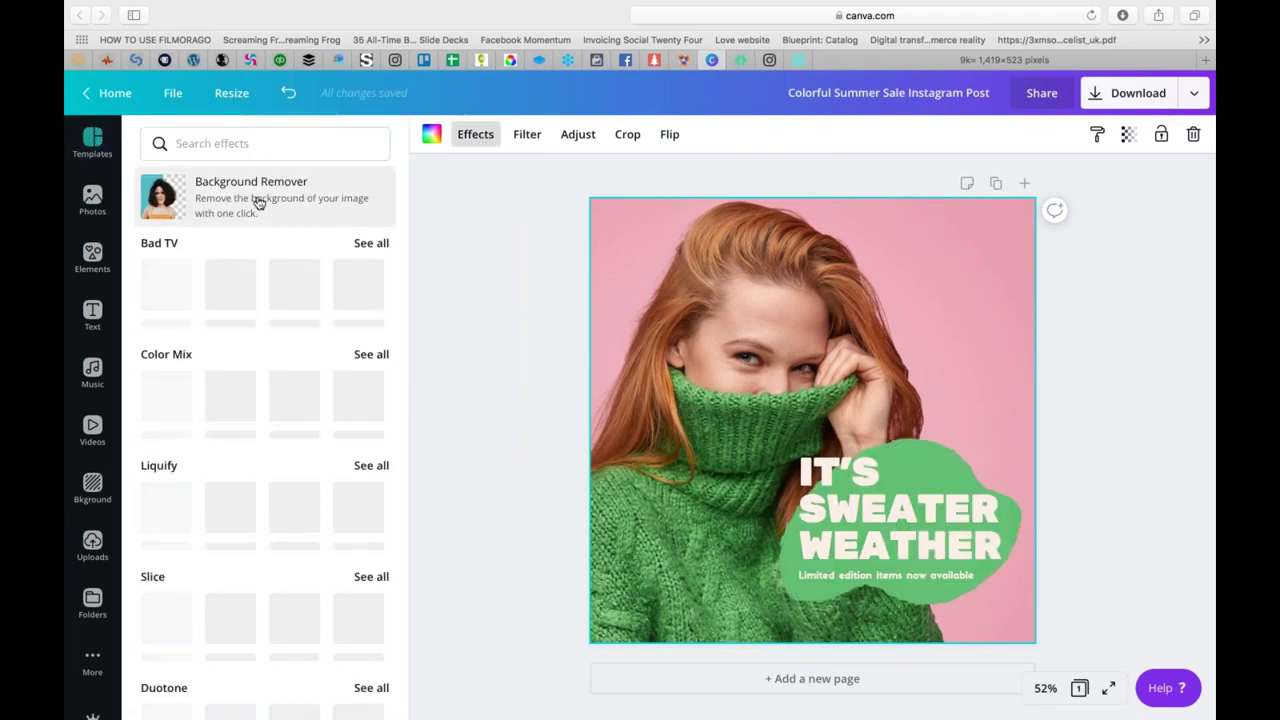
{"action": "left_click", "coordinate": [258, 203]}
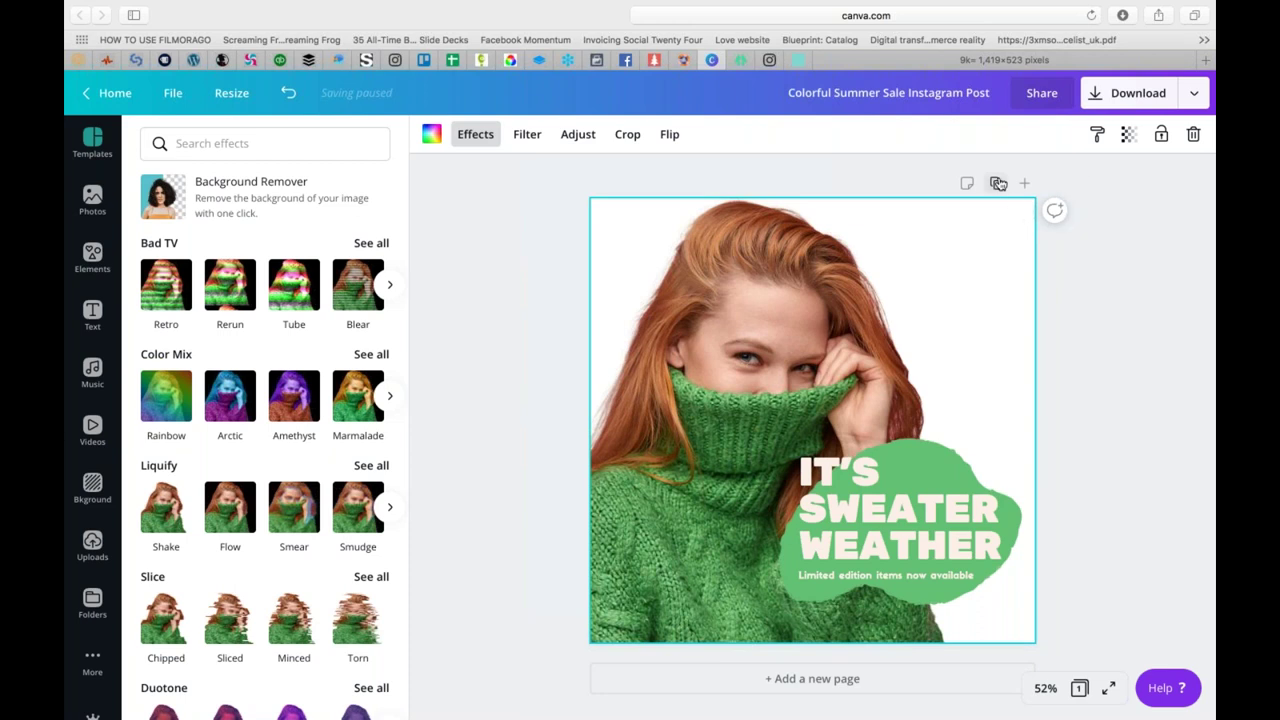
Step: Examine the design's publishing options and its download file types, including PNG, MP4 video and GIF
{"action": "left_click", "coordinate": [1188, 97]}
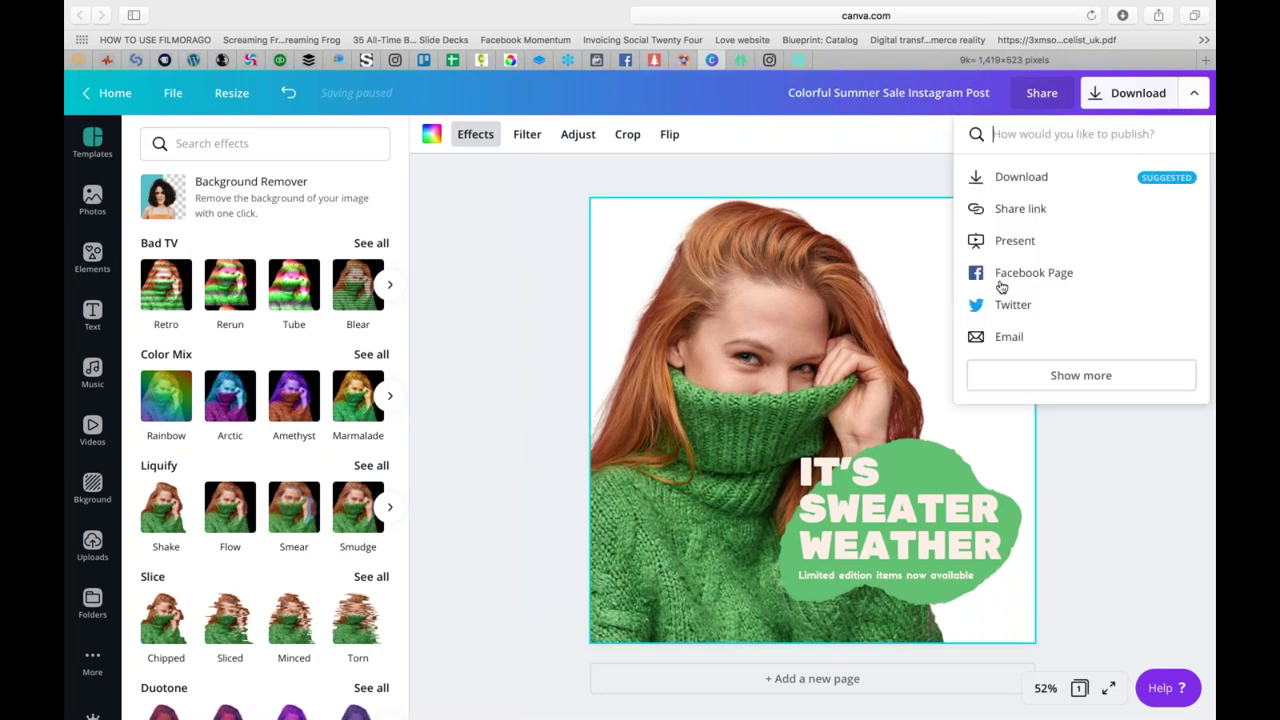
{"action": "left_click", "coordinate": [1155, 97]}
{"action": "left_click", "coordinate": [1077, 211]}
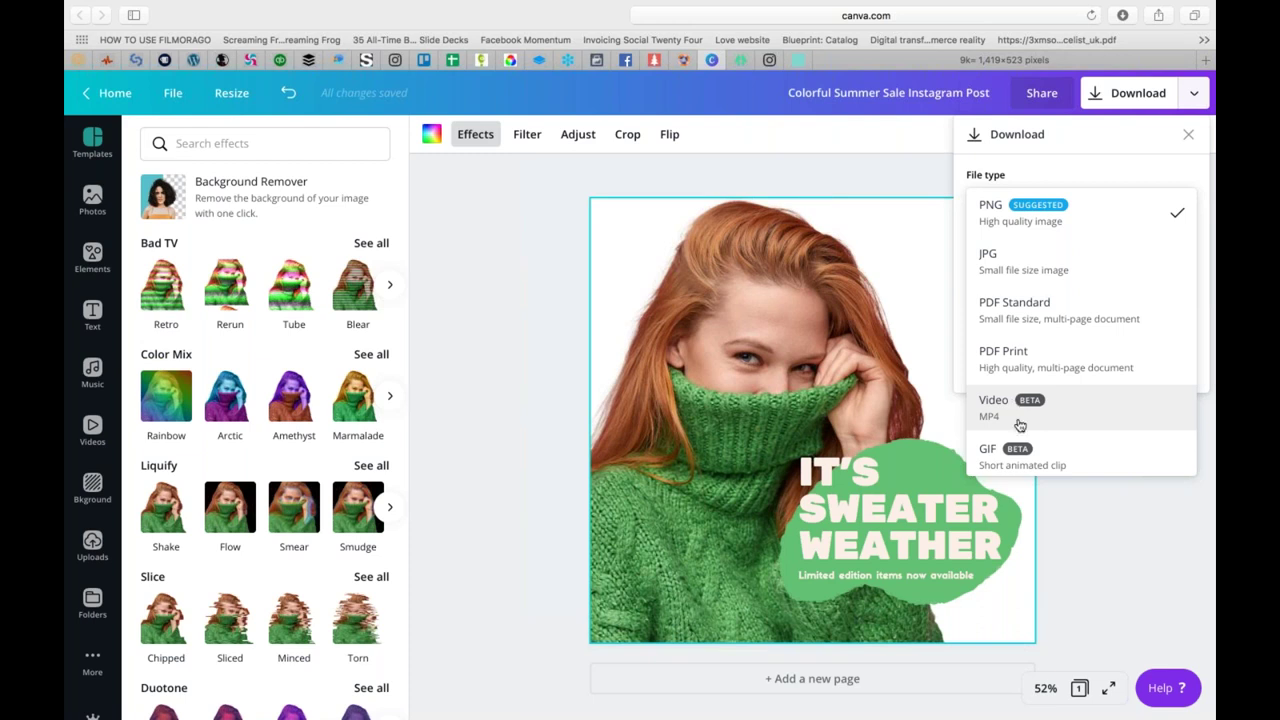
{"action": "left_click", "coordinate": [1016, 463]}
{"action": "left_click", "coordinate": [1095, 242]}
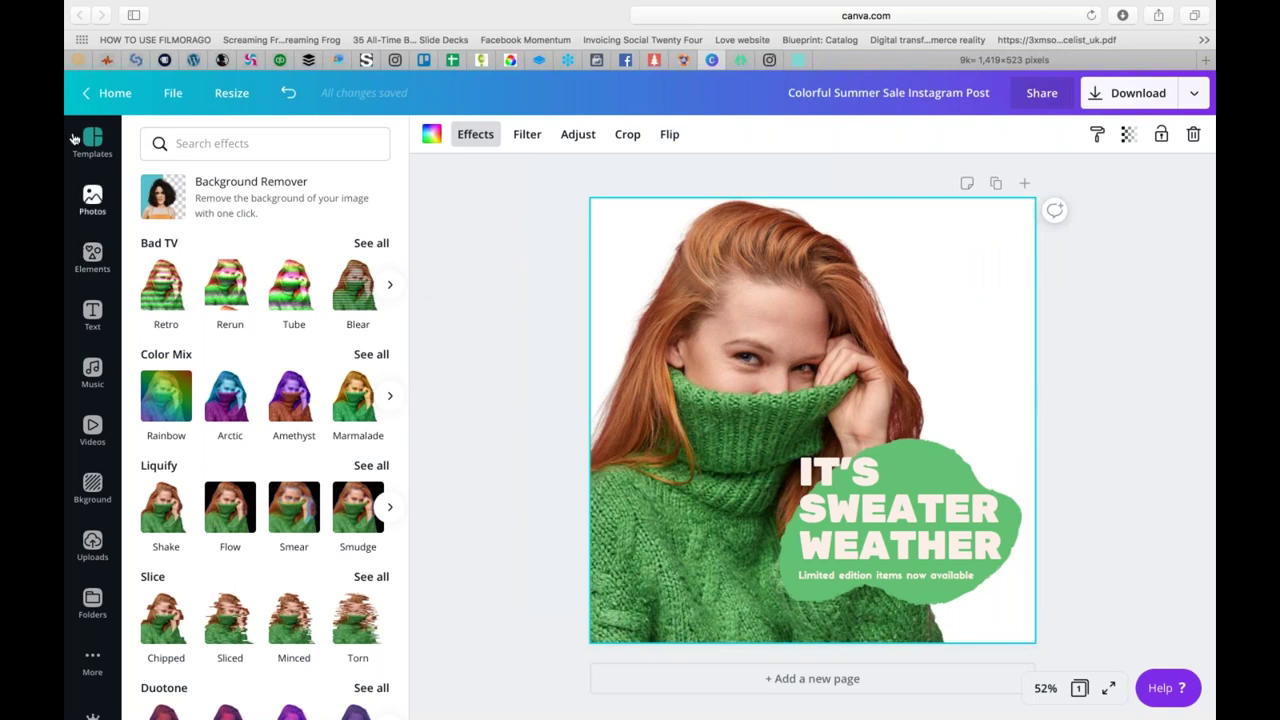
Step: Leave the sweater design for the Canva home page and create a new blank Instagram Post design
{"action": "left_click", "coordinate": [105, 92]}
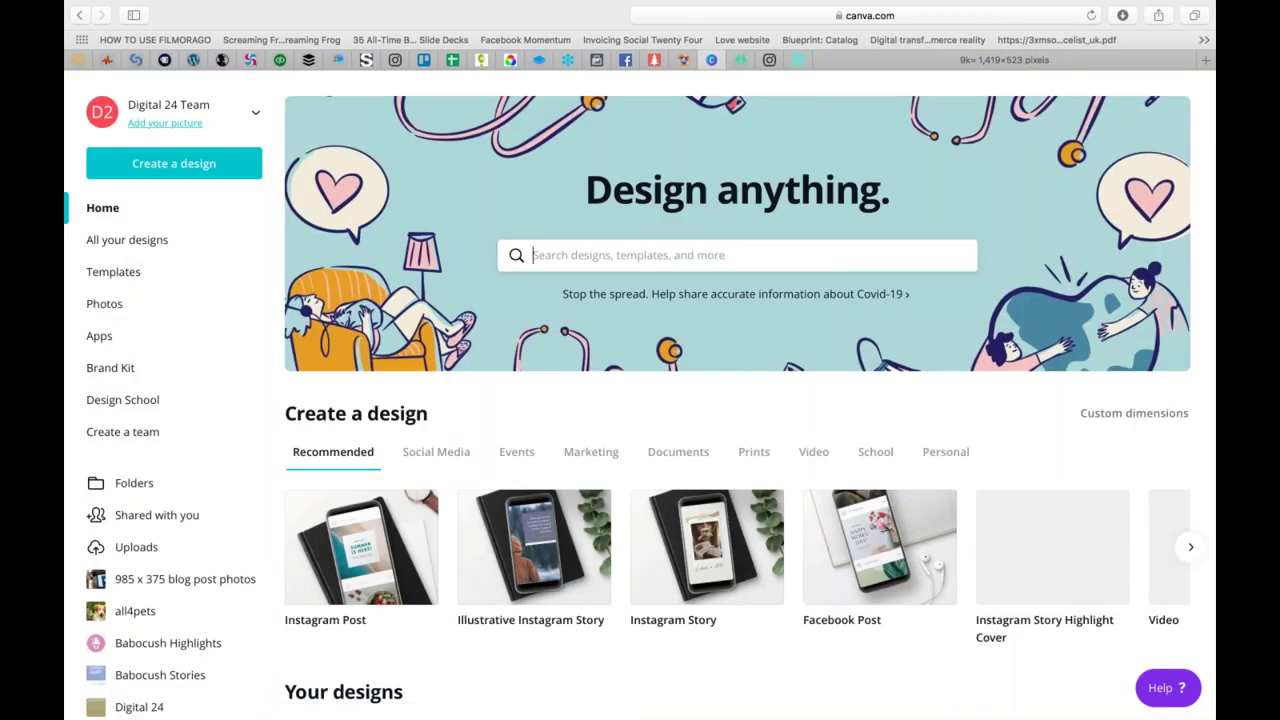
{"action": "left_click", "coordinate": [370, 554]}
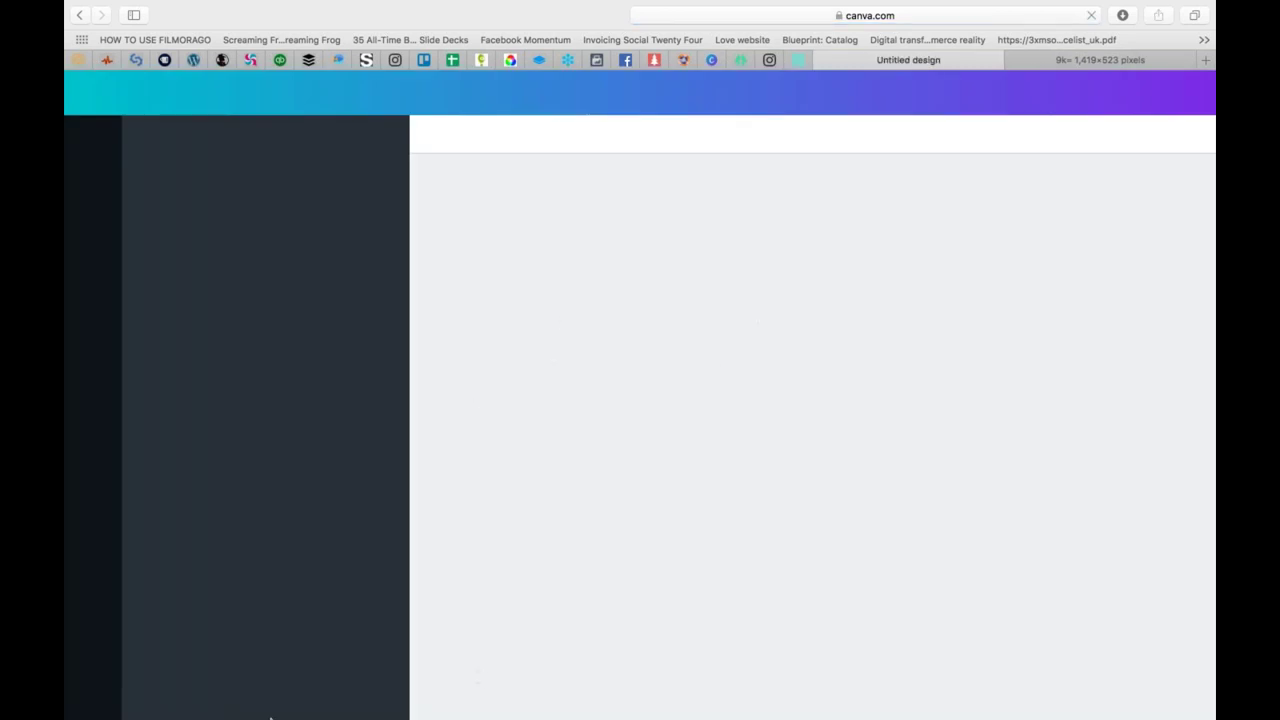
Step: Quit the Mail application running in the background
{"action": "right_click", "coordinate": [390, 700]}
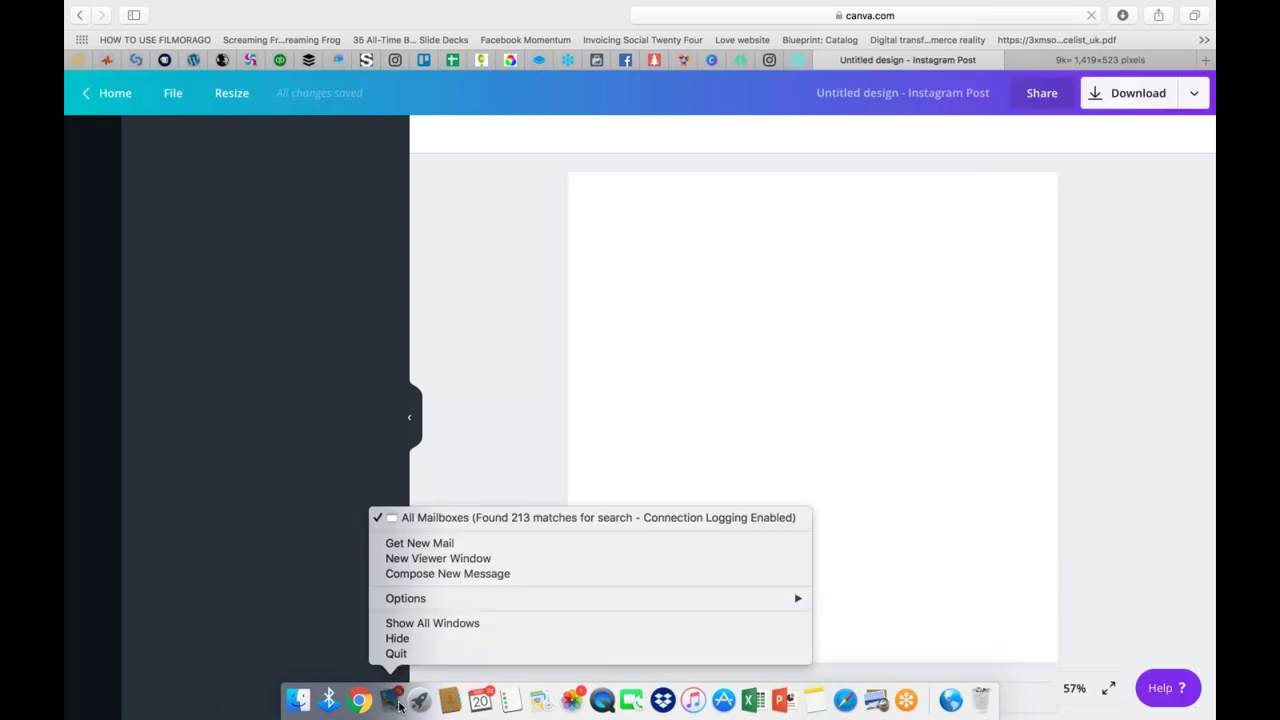
{"action": "left_click", "coordinate": [400, 654]}
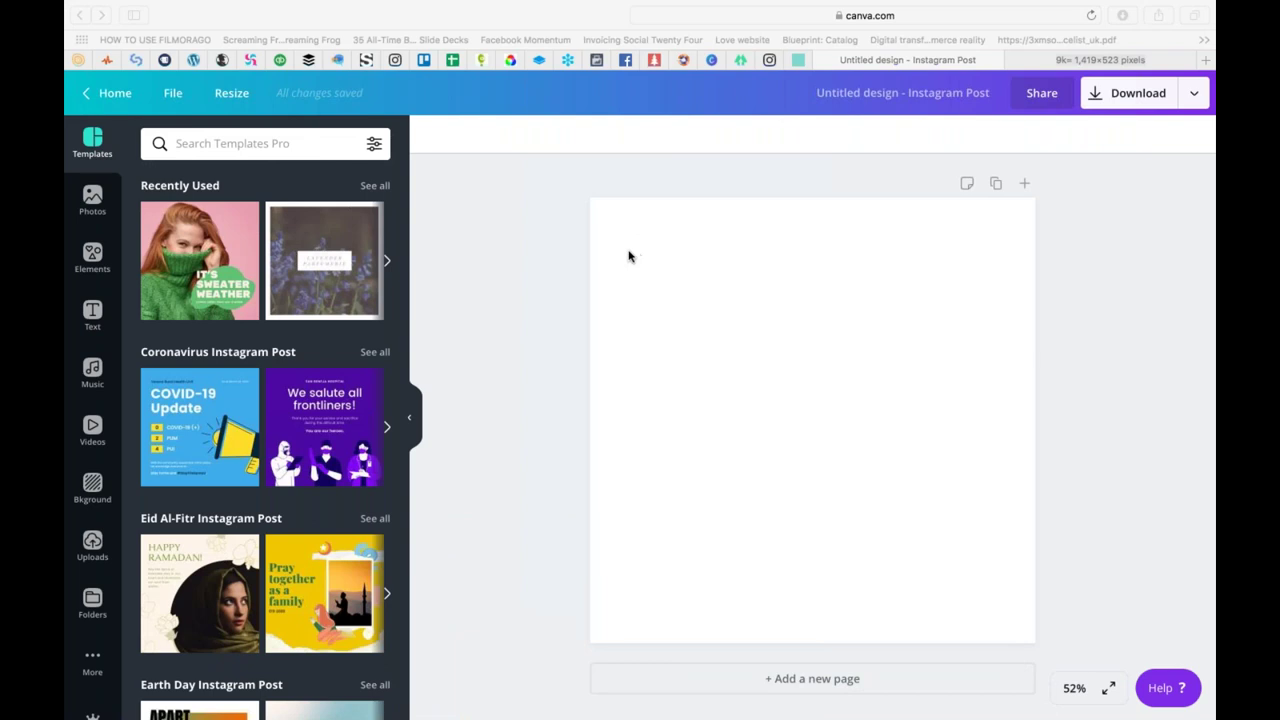
{"action": "mouse_move", "coordinate": [246, 232]}
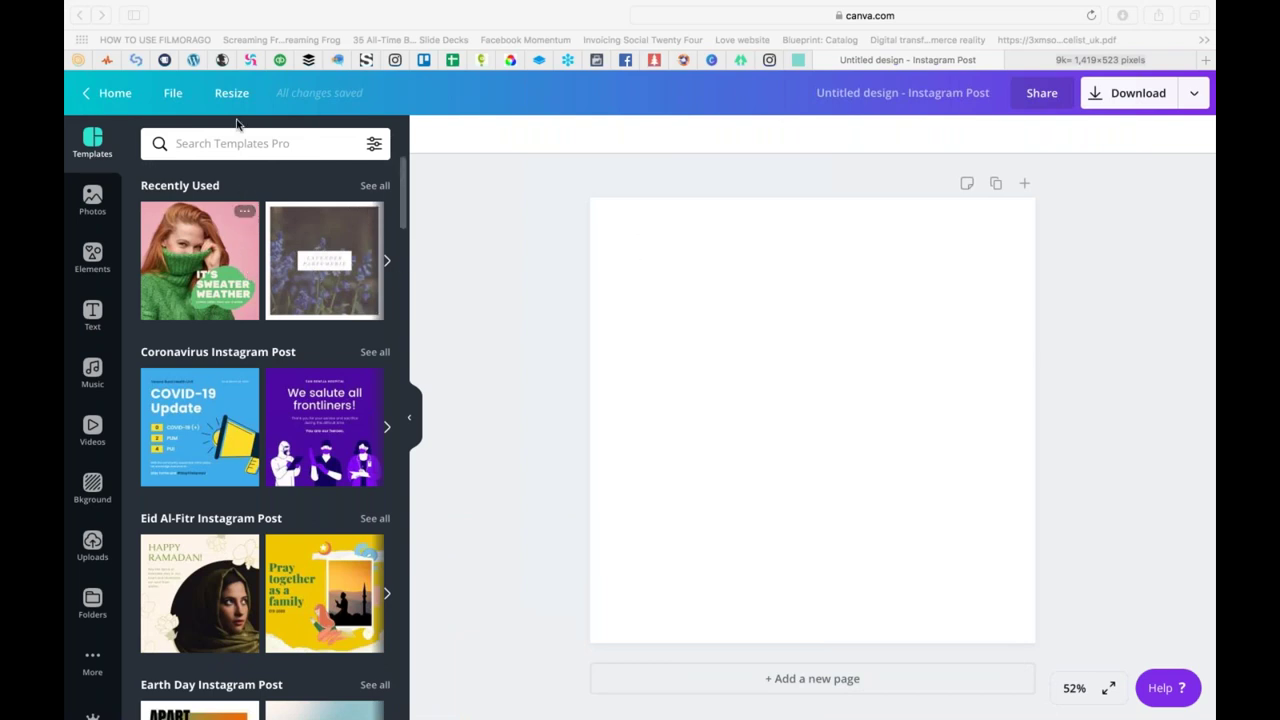
{"action": "mouse_move", "coordinate": [288, 238]}
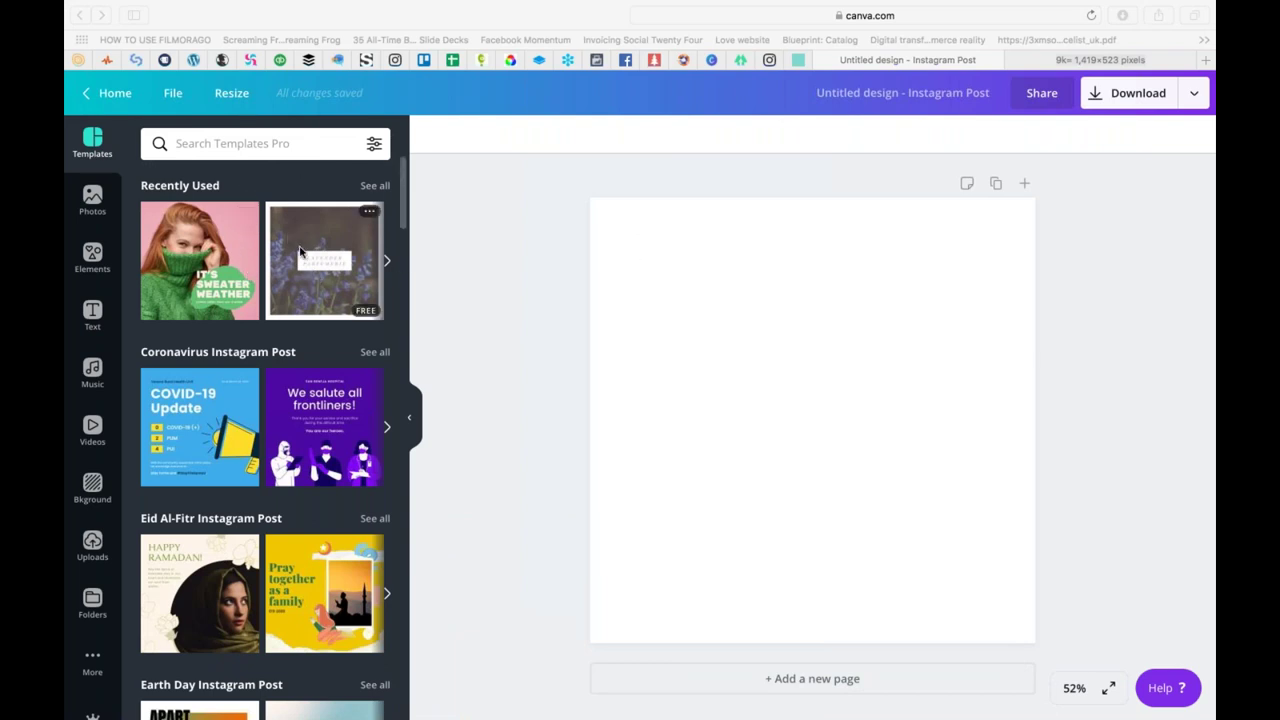
Step: Apply the "Organic veggie baskets 10% off" template from the Sale Instagram Post category to the blank design
{"action": "mouse_move", "coordinate": [280, 470]}
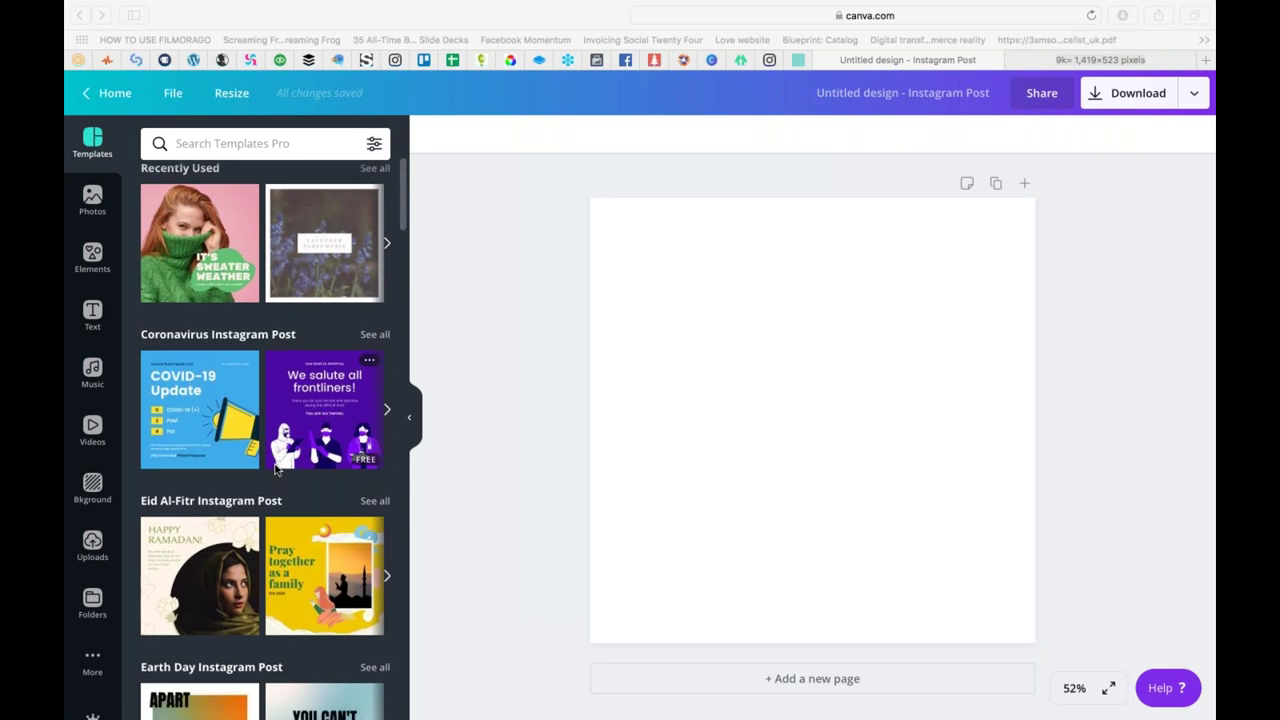
{"action": "scroll", "coordinate": [276, 468], "scroll_direction": "down", "scroll_amount": 10}
{"action": "scroll", "coordinate": [276, 468], "scroll_direction": "down", "scroll_amount": 1}
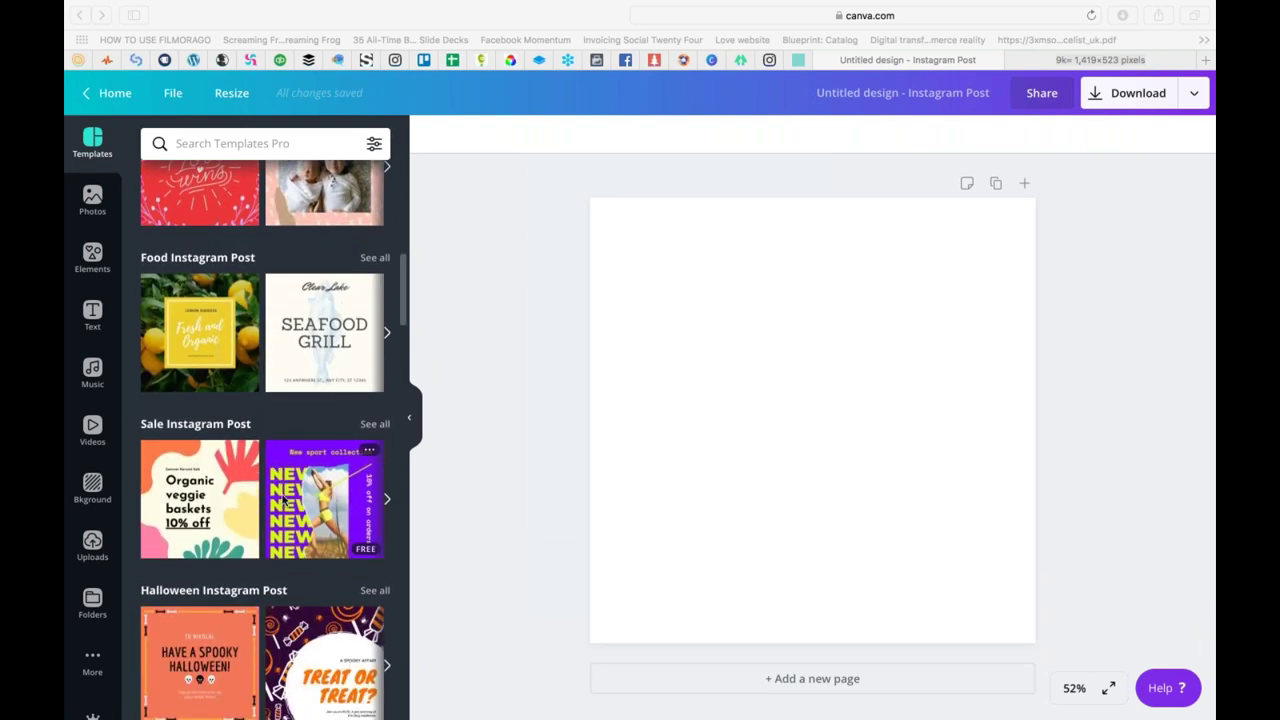
{"action": "left_click", "coordinate": [535, 392]}
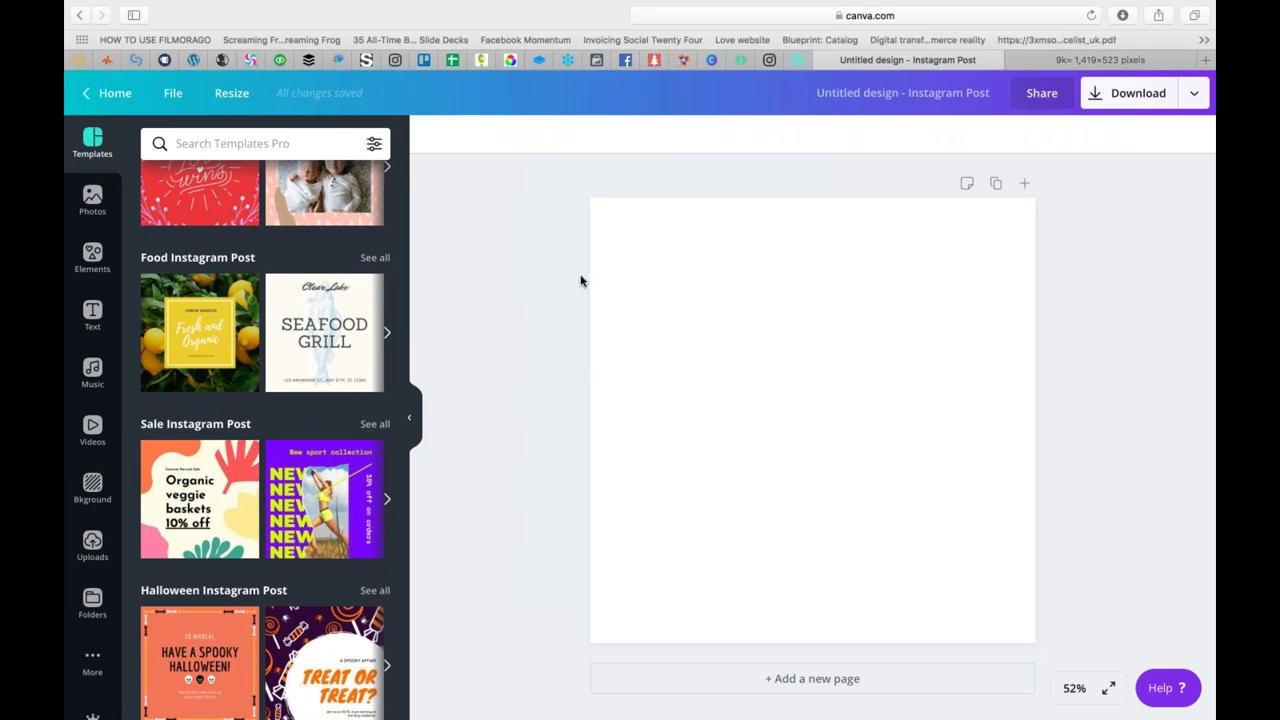
{"action": "left_click", "coordinate": [230, 465]}
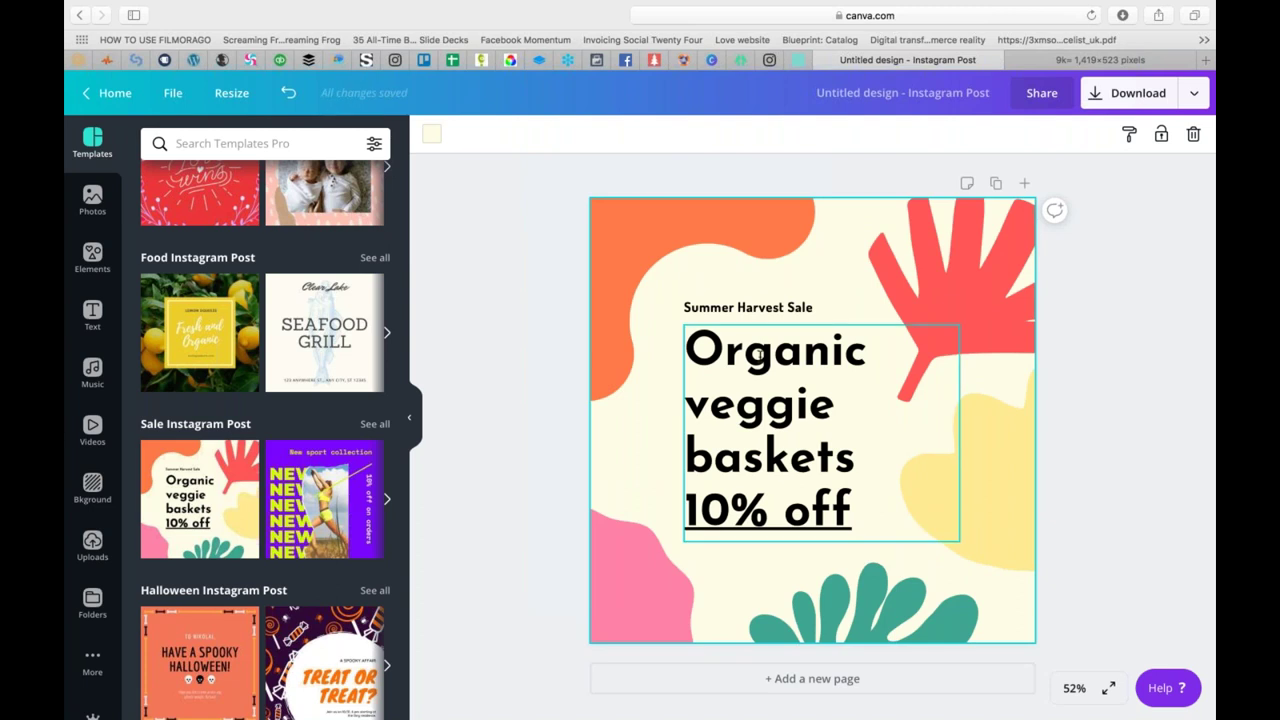
Step: Leave the design for the home page, open the Brand Kit and look through its logos, colour palettes and fonts
{"action": "left_click", "coordinate": [92, 93]}
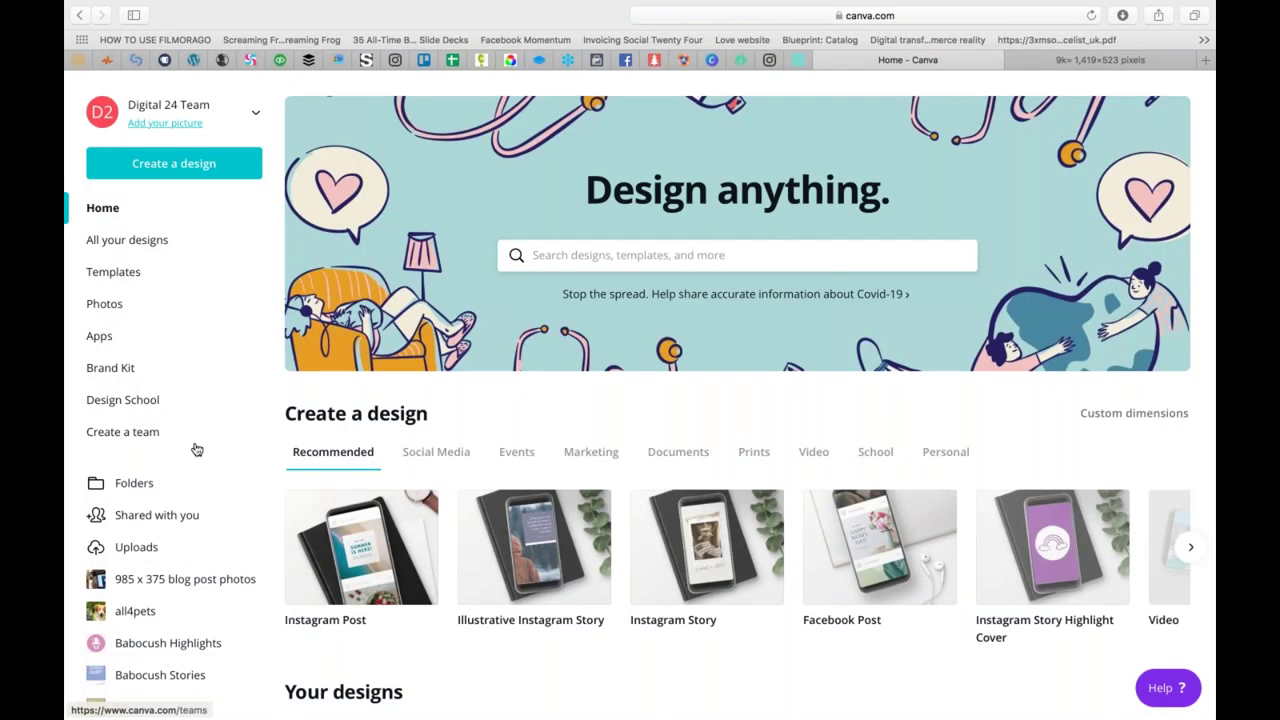
{"action": "left_click", "coordinate": [110, 370]}
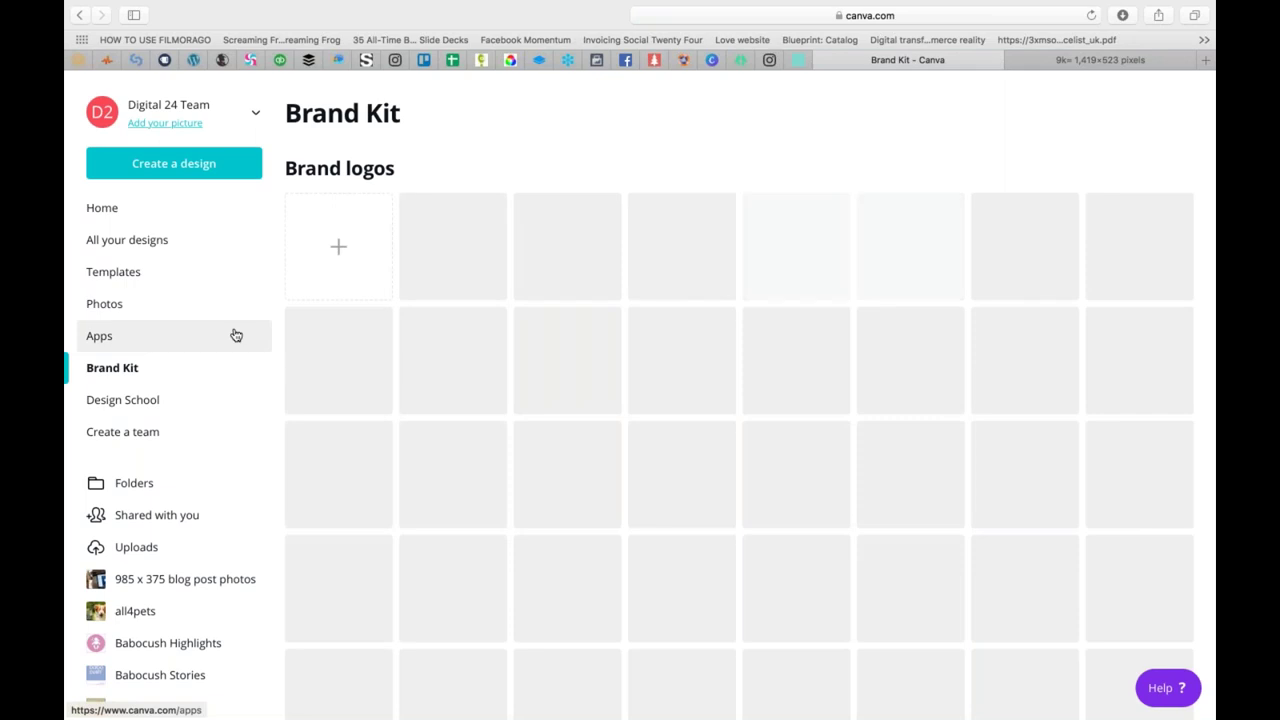
{"action": "left_click_drag", "start_coordinate": [236, 335], "coordinate": [383, 249]}
{"action": "scroll", "coordinate": [418, 296], "scroll_direction": "down", "scroll_amount": 15}
{"action": "scroll", "coordinate": [416, 293], "scroll_direction": "down", "scroll_amount": 15}
{"action": "scroll", "coordinate": [415, 293], "scroll_direction": "up", "scroll_amount": 5}
{"action": "scroll", "coordinate": [415, 293], "scroll_direction": "up", "scroll_amount": 3}
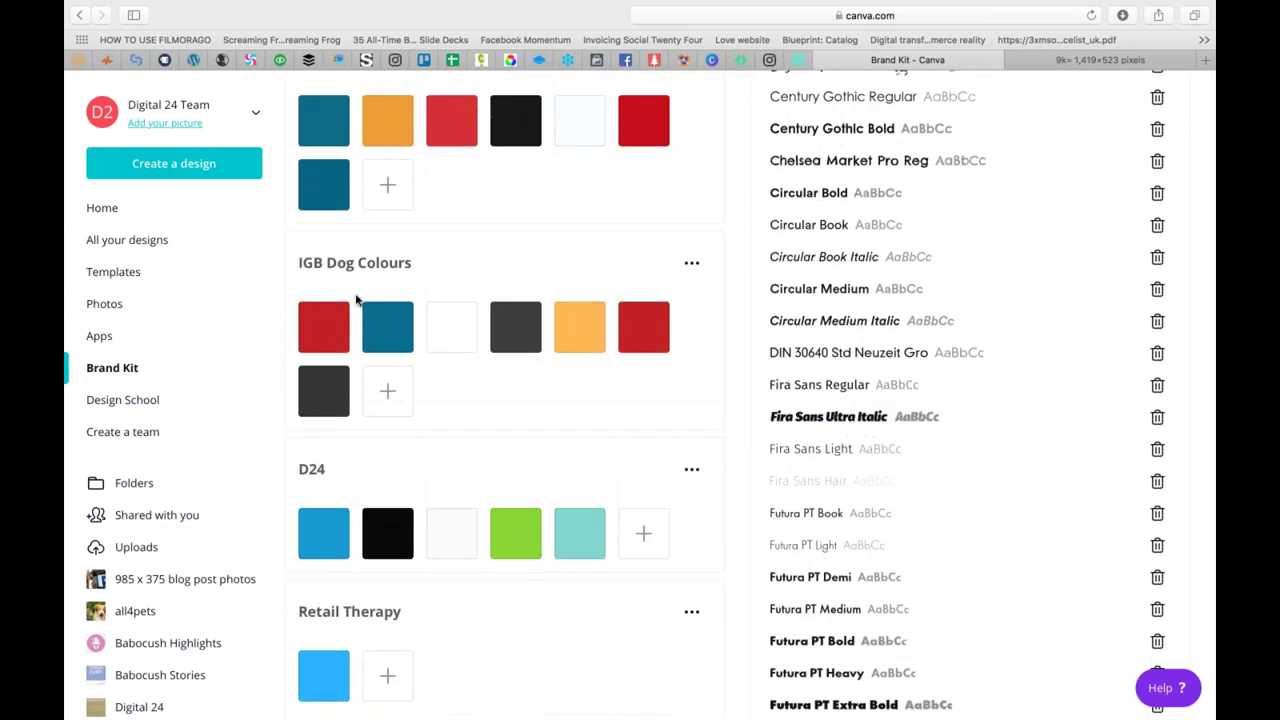
{"action": "scroll", "coordinate": [474, 449], "scroll_direction": "down", "scroll_amount": 3}
{"action": "scroll", "coordinate": [474, 449], "scroll_direction": "up", "scroll_amount": 5}
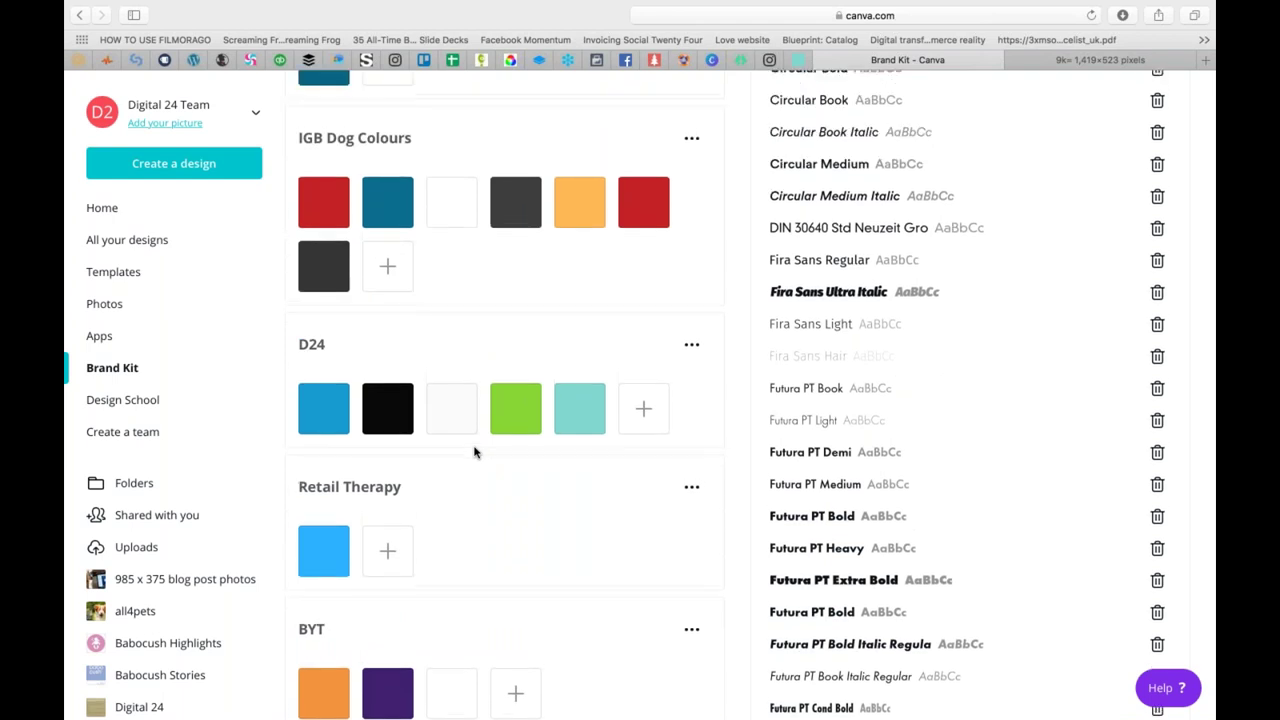
{"action": "scroll", "coordinate": [346, 560], "scroll_direction": "down", "scroll_amount": 1}
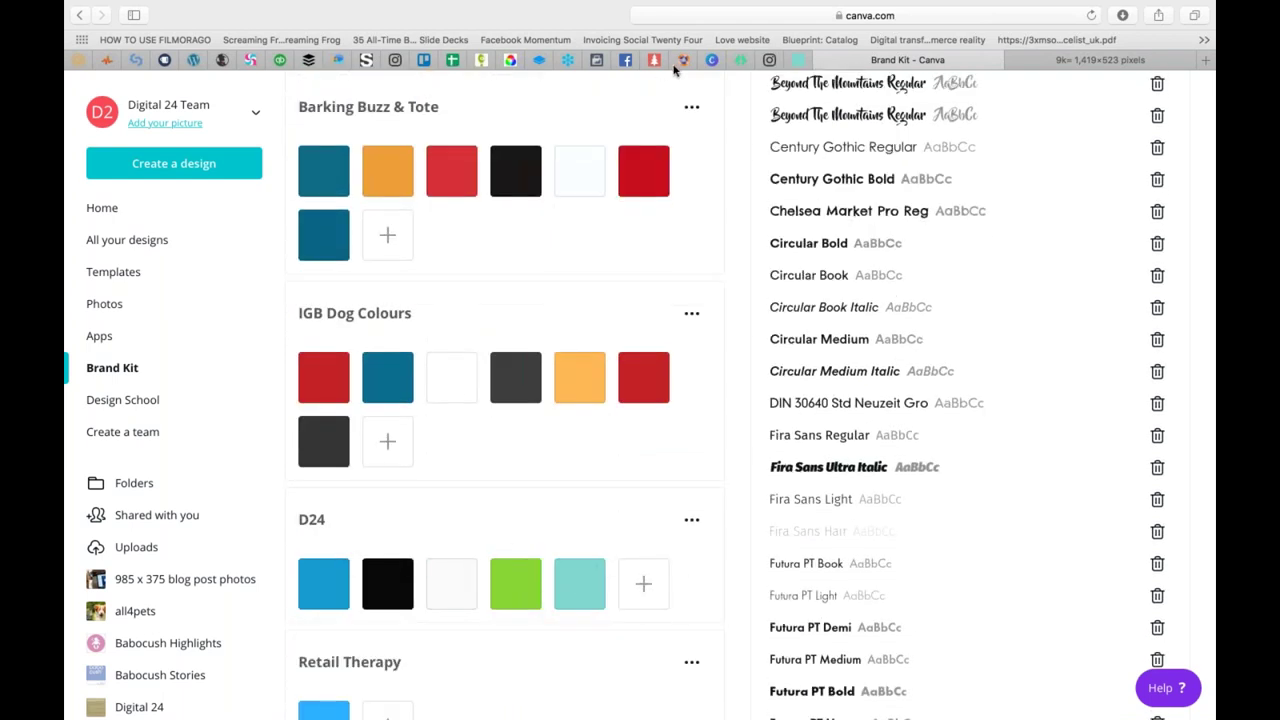
Step: Switch to PineTools and open the Image Color Picker from its Images tools
{"action": "key", "text": "ctrl+Tab"}
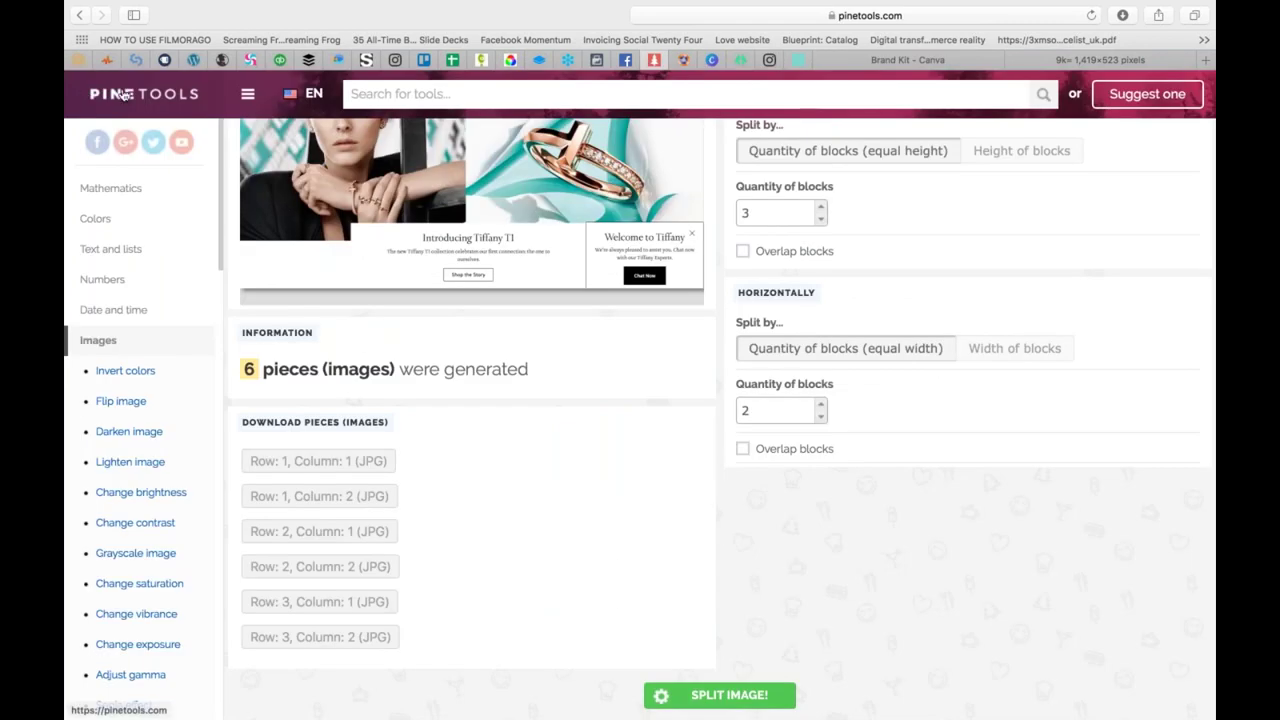
{"action": "scroll", "coordinate": [122, 478], "scroll_direction": "down", "scroll_amount": 1}
{"action": "left_click", "coordinate": [103, 333]}
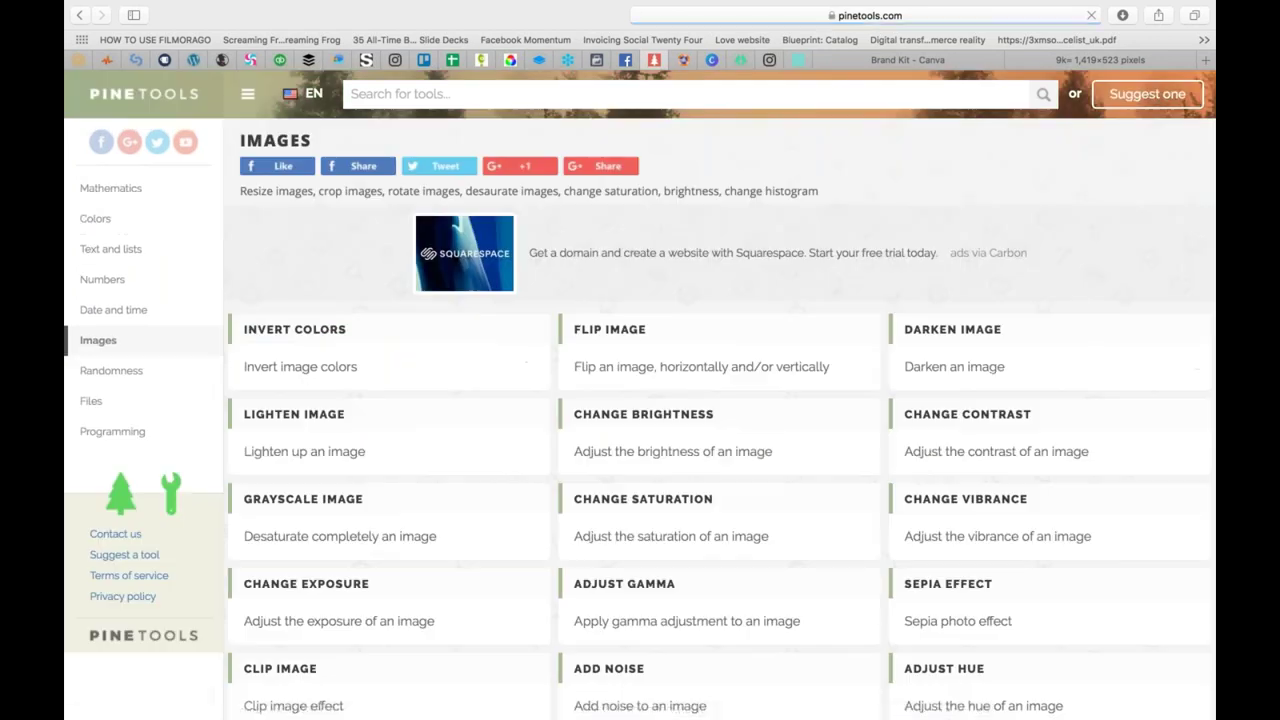
{"action": "scroll", "coordinate": [840, 189], "scroll_direction": "down", "scroll_amount": 5}
{"action": "mouse_move", "coordinate": [1025, 44]}
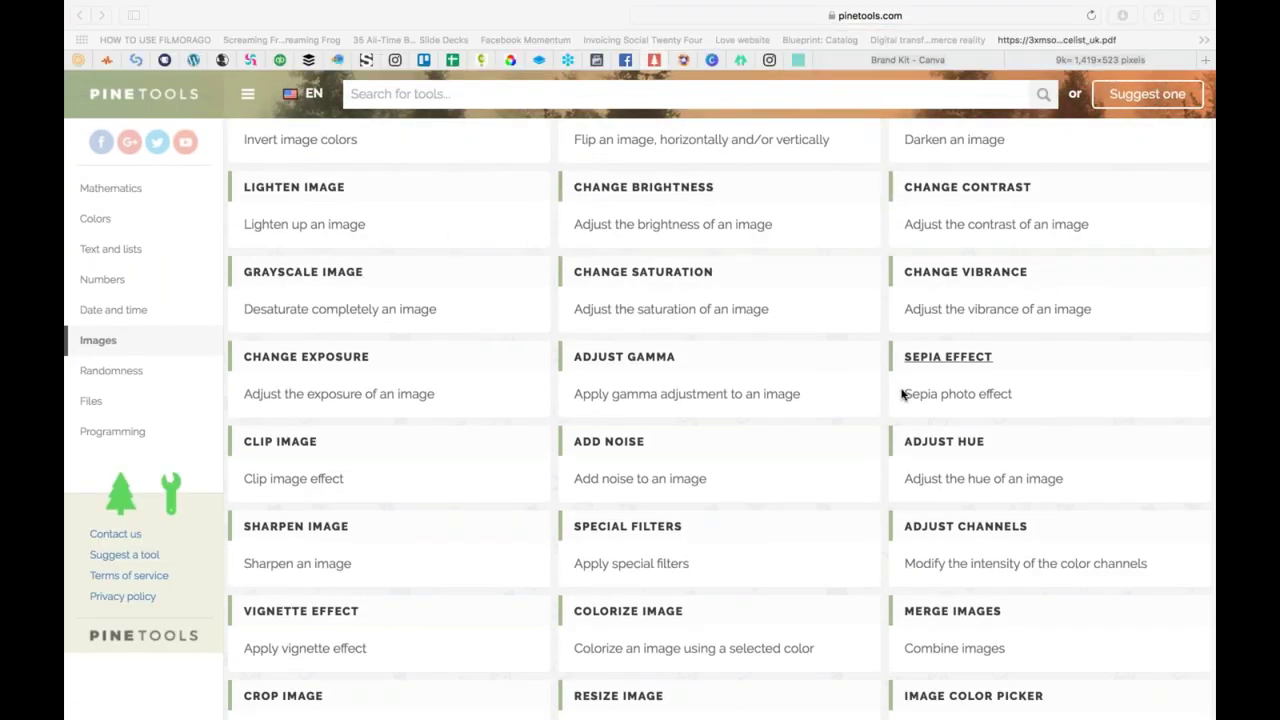
{"action": "scroll", "coordinate": [903, 391], "scroll_direction": "down", "scroll_amount": 7}
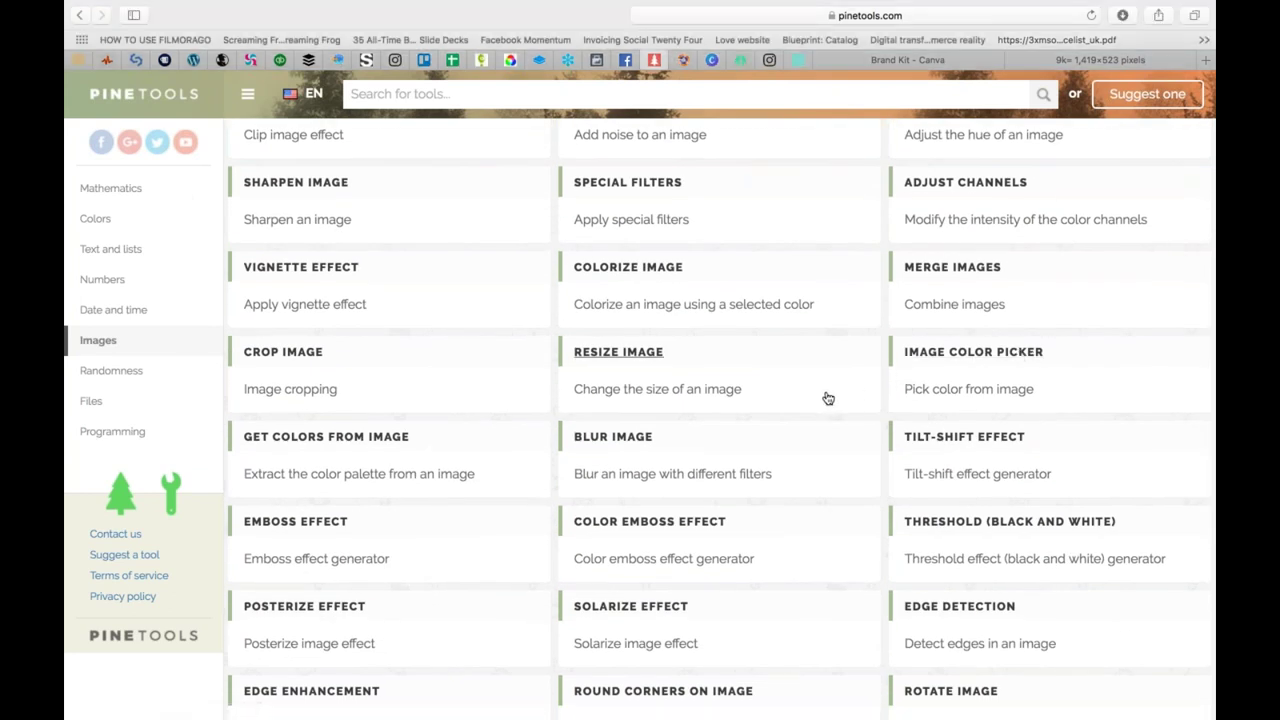
{"action": "left_click", "coordinate": [950, 364]}
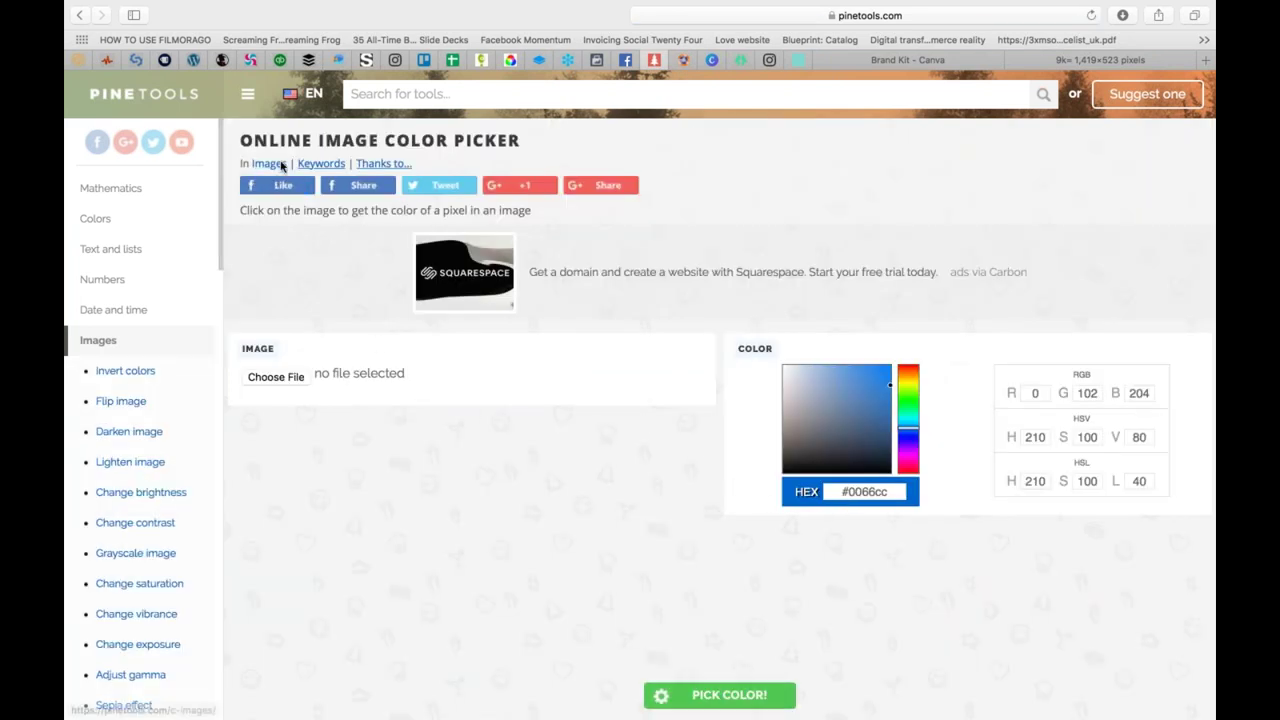
Step: Load the file "Screenshot 2020-05-20 10.55.27" into the Image Color Picker
{"action": "left_click", "coordinate": [276, 376]}
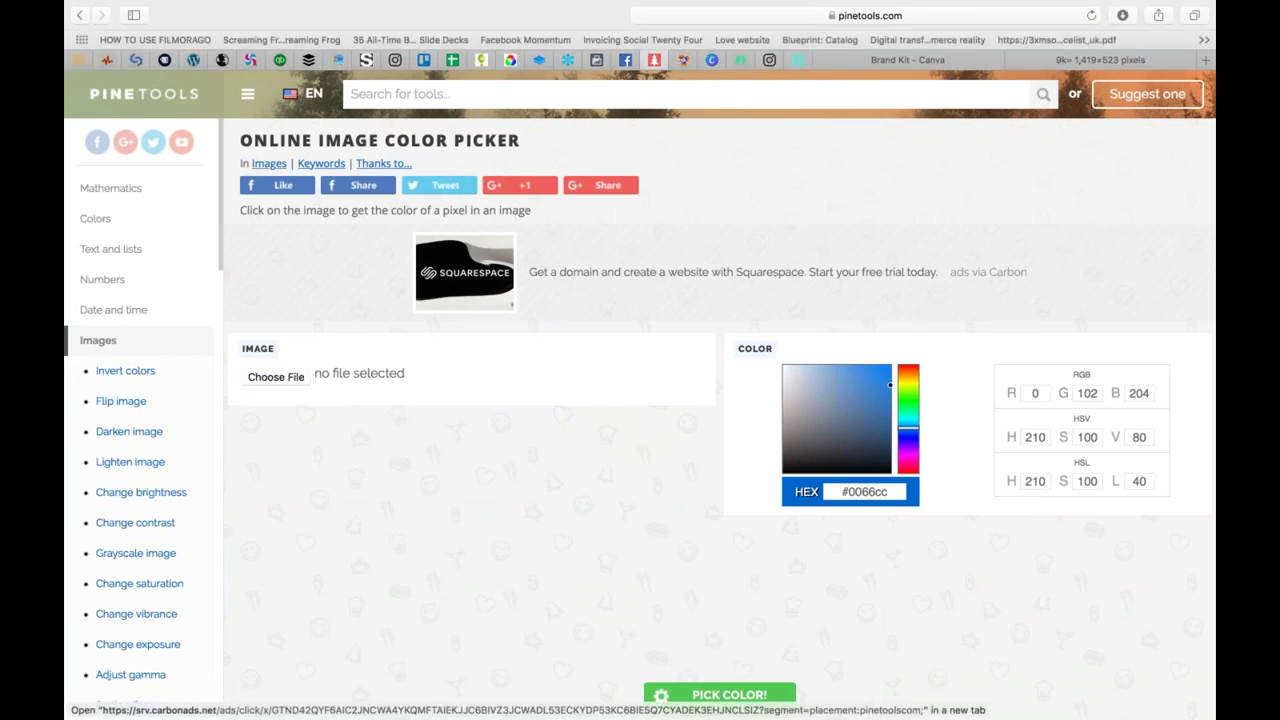
{"action": "left_click", "coordinate": [280, 376]}
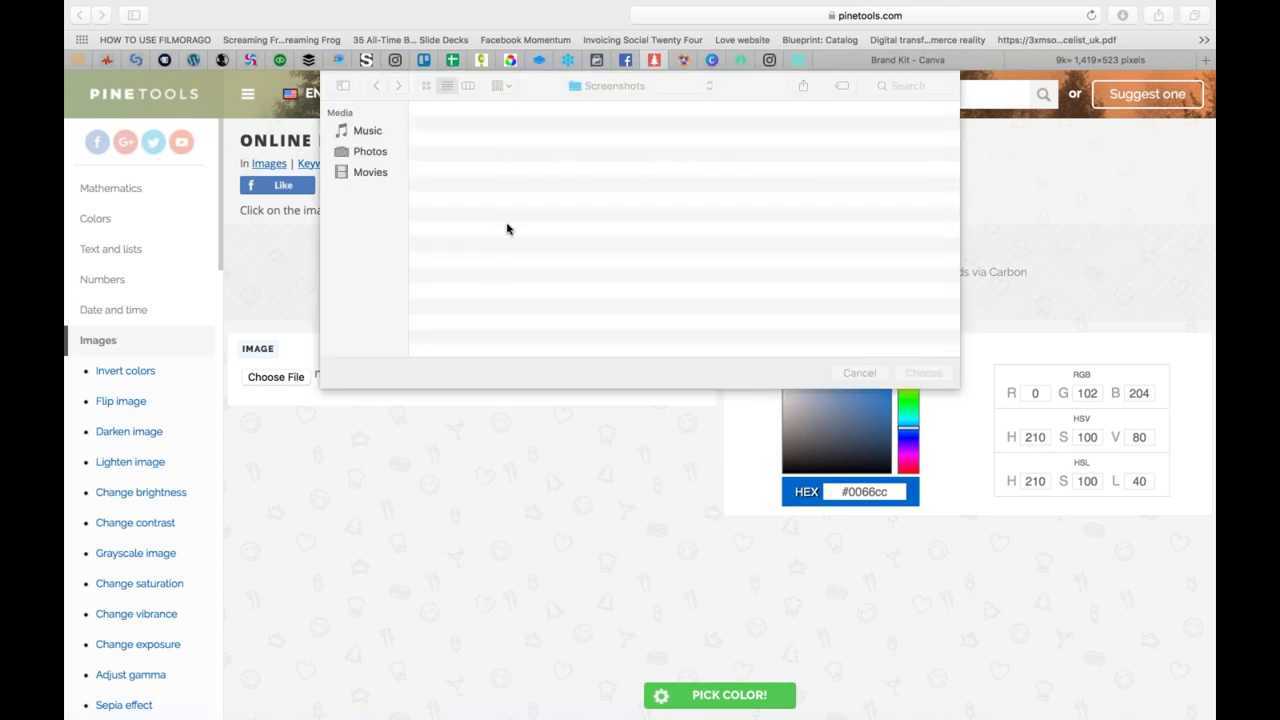
{"action": "scroll", "coordinate": [505, 250], "scroll_direction": "down", "scroll_amount": 15}
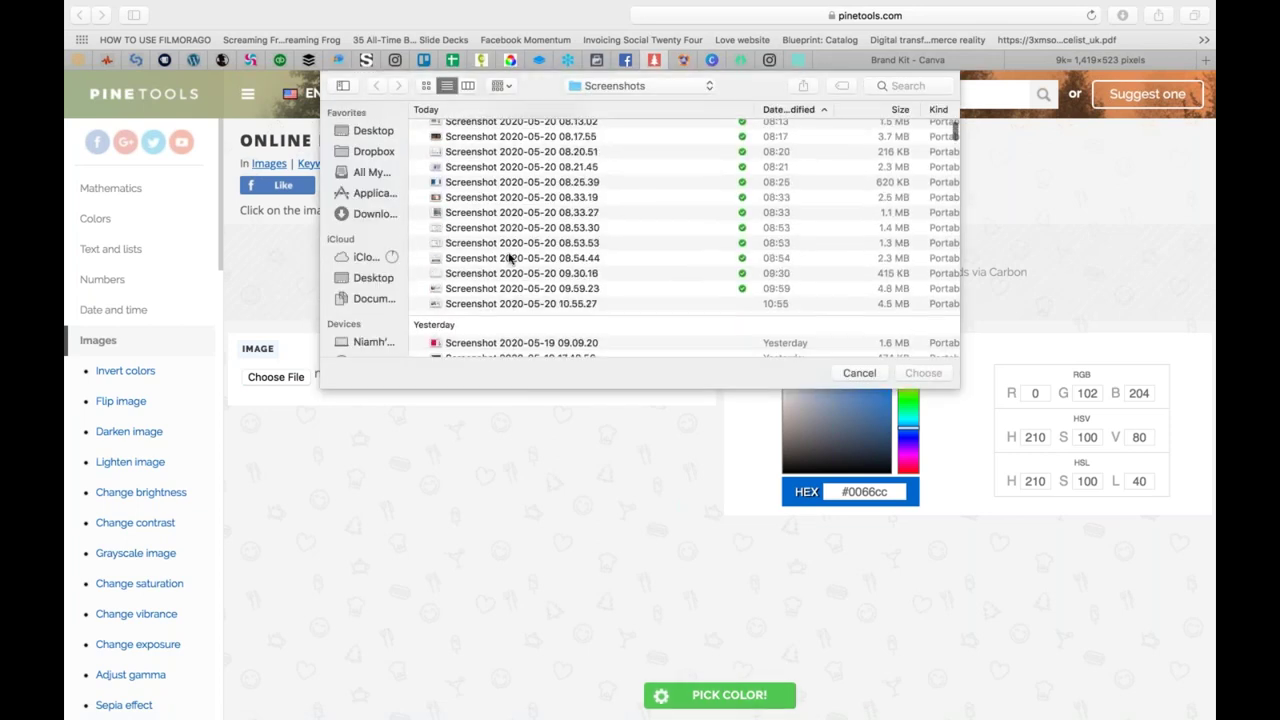
{"action": "double_click", "coordinate": [497, 277]}
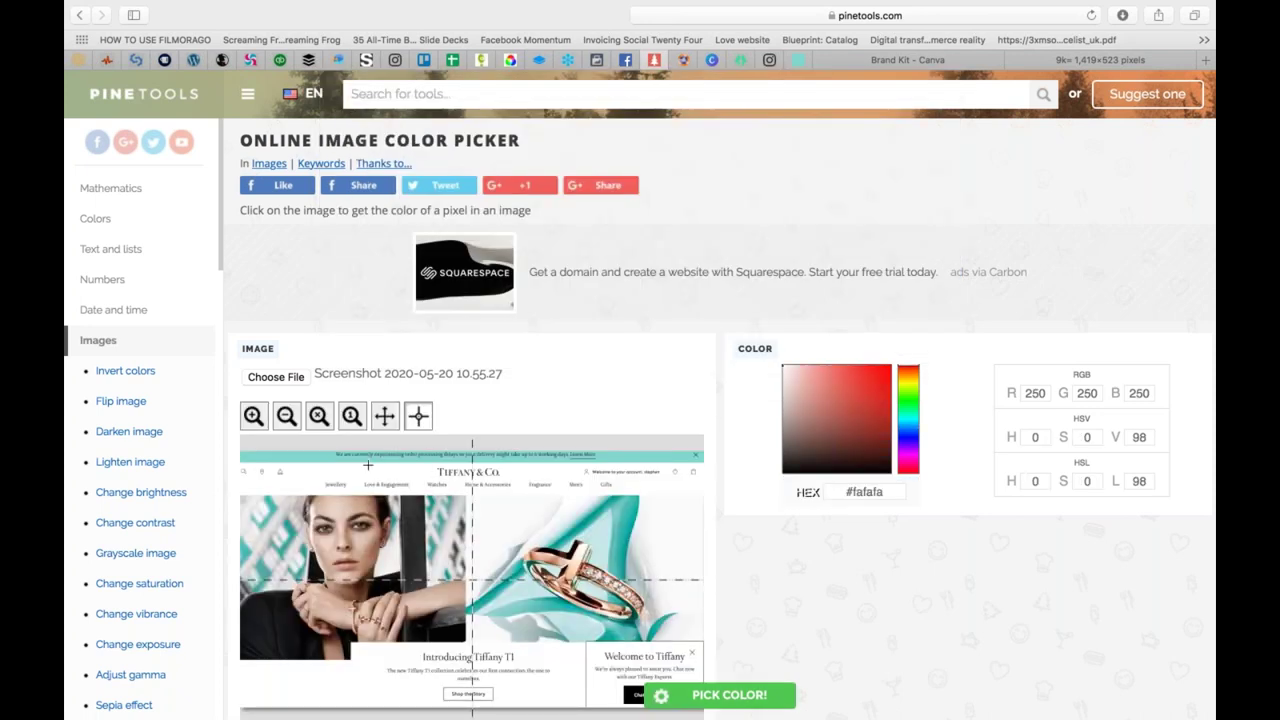
Step: Pick the turquoise of the banner above the Tiffany & Co. logo and copy its hex code #81d8d0
{"action": "left_click", "coordinate": [313, 456]}
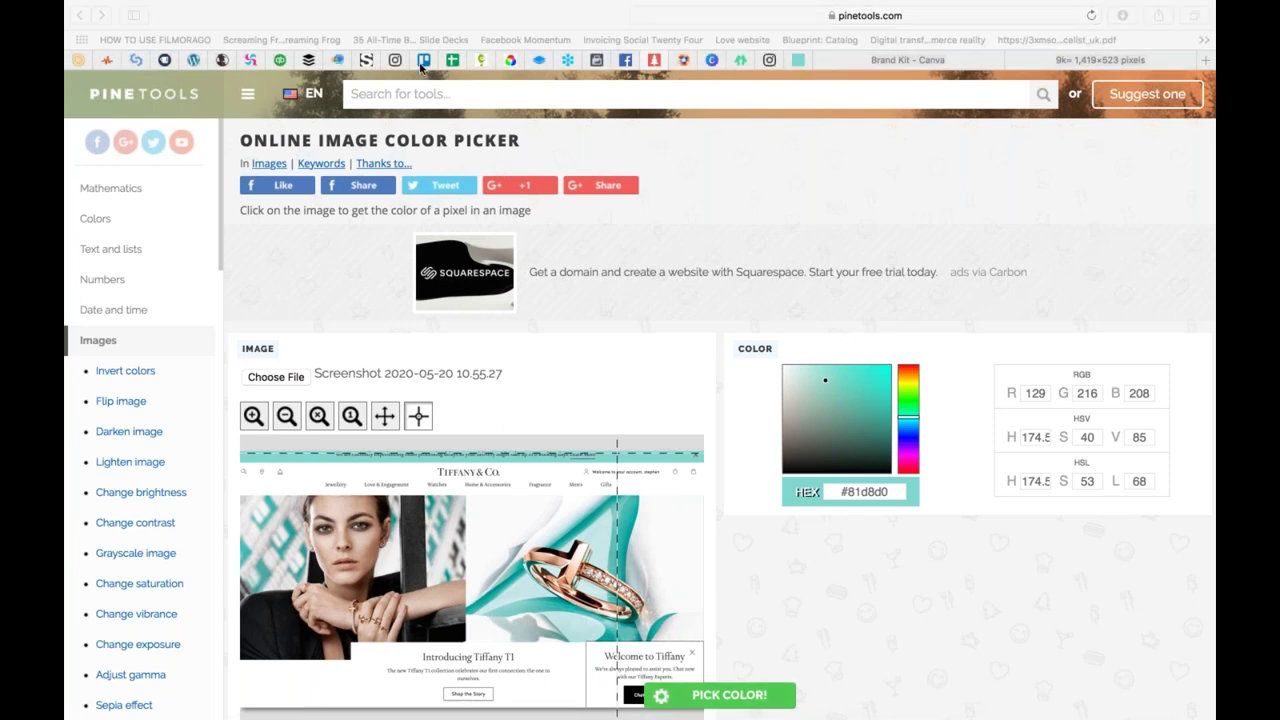
{"action": "left_click", "coordinate": [842, 491]}
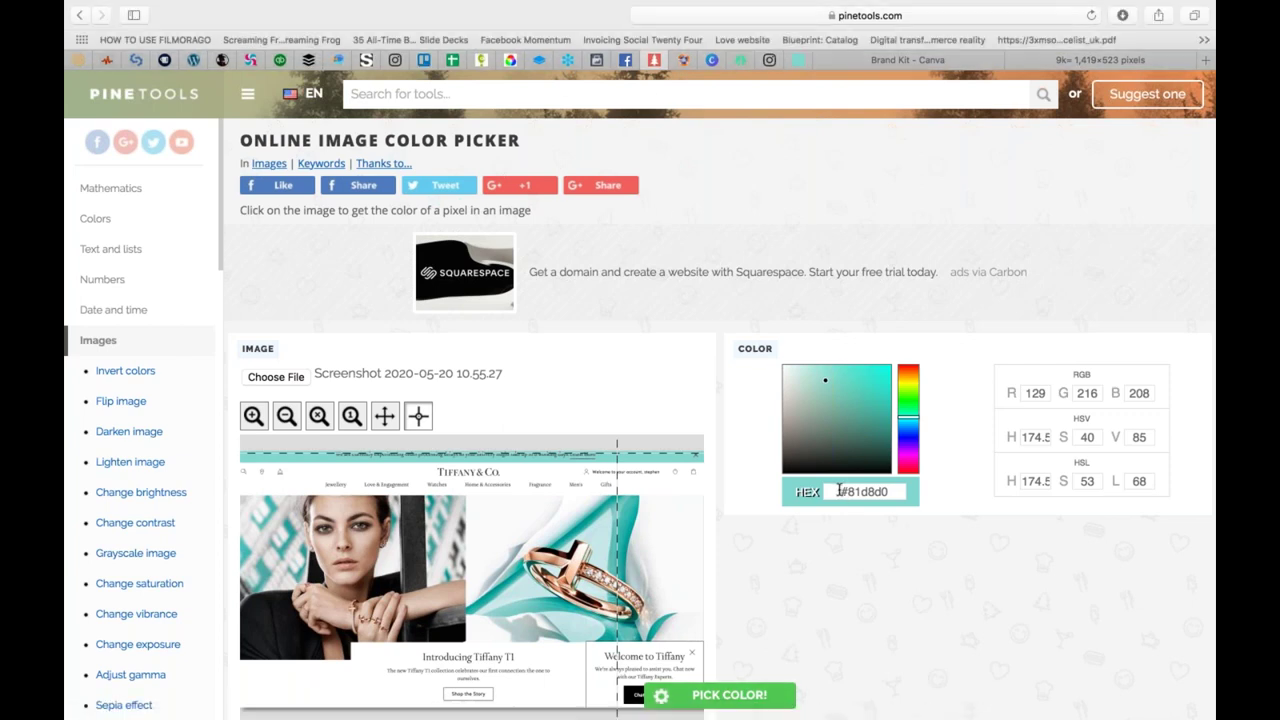
{"action": "triple_click", "coordinate": [842, 491]}
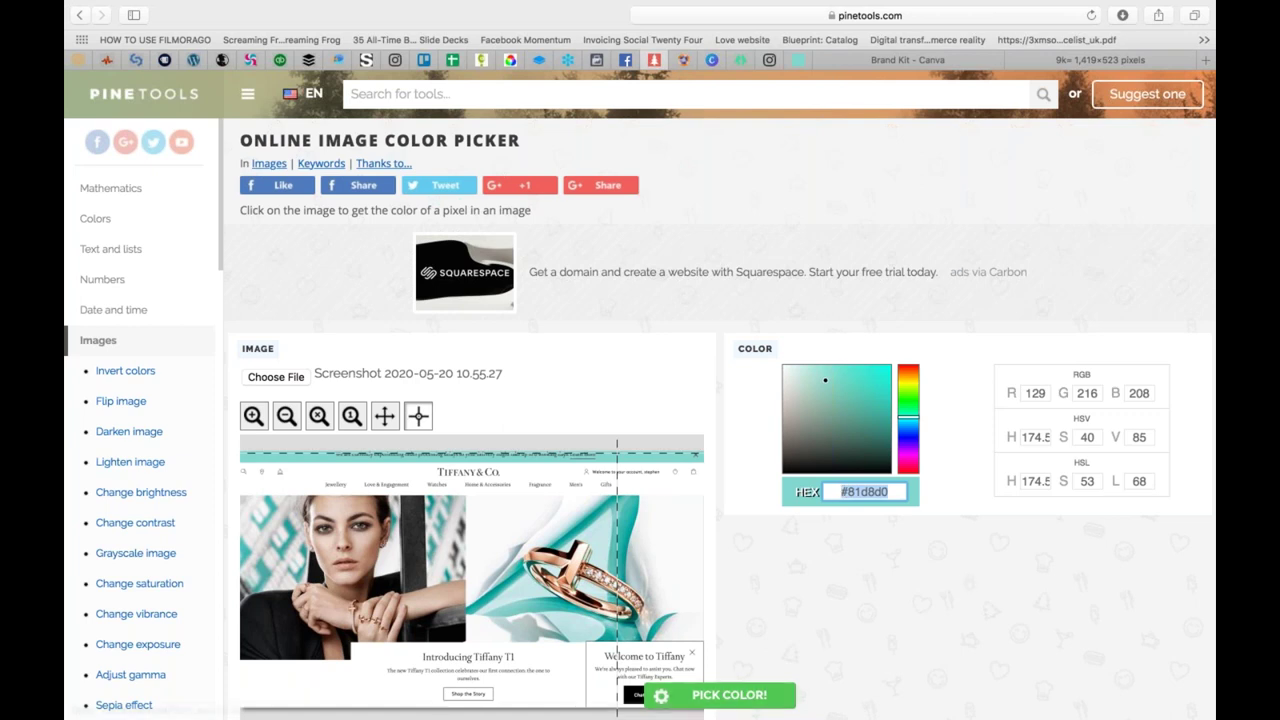
Step: Switch back to Canva's Brand Kit and add the colour #81d8d0 to the D24 palette
{"action": "left_click", "coordinate": [860, 59]}
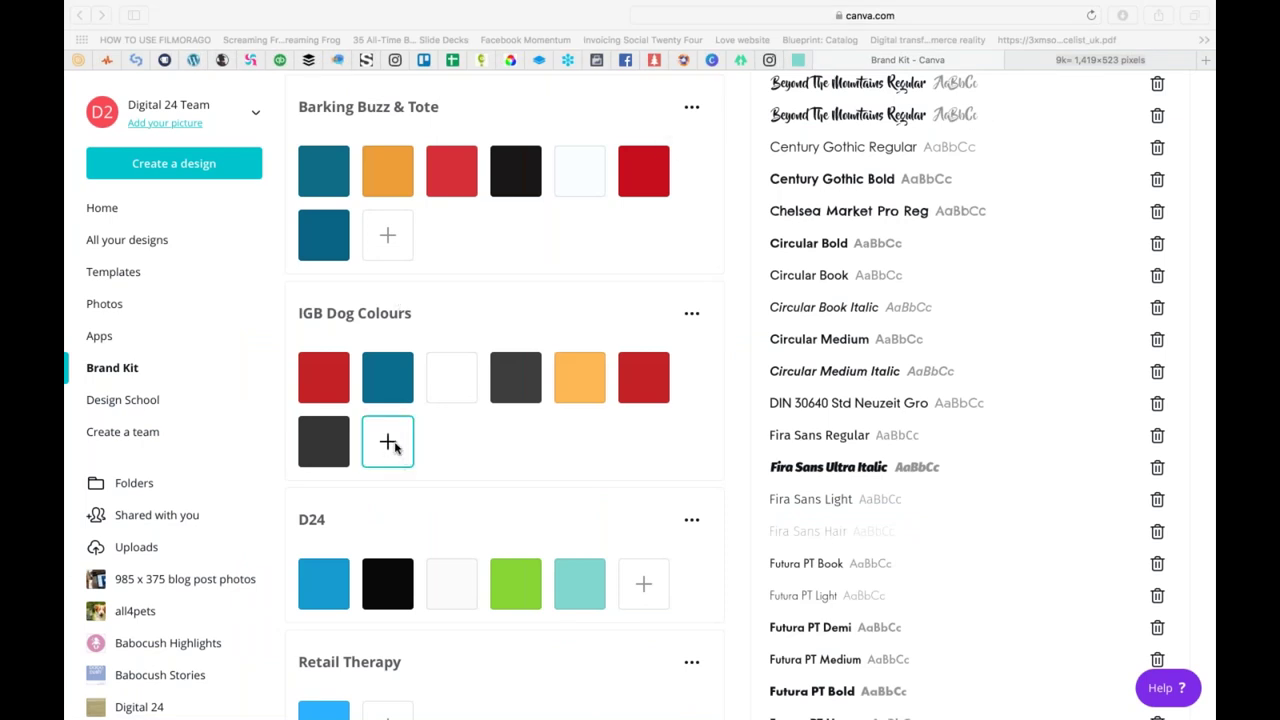
{"action": "scroll", "coordinate": [414, 491], "scroll_direction": "down", "scroll_amount": 4}
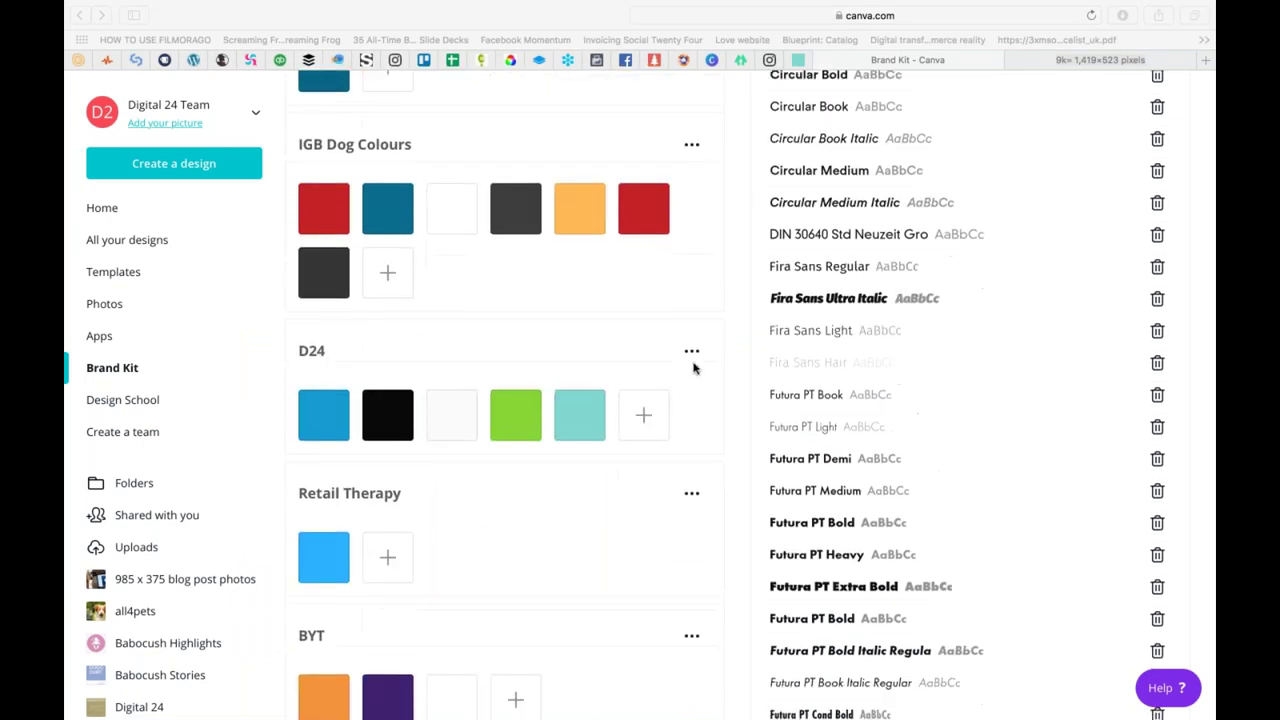
{"action": "left_click", "coordinate": [645, 404]}
{"action": "left_click", "coordinate": [783, 602]}
{"action": "triple_click", "coordinate": [788, 590]}
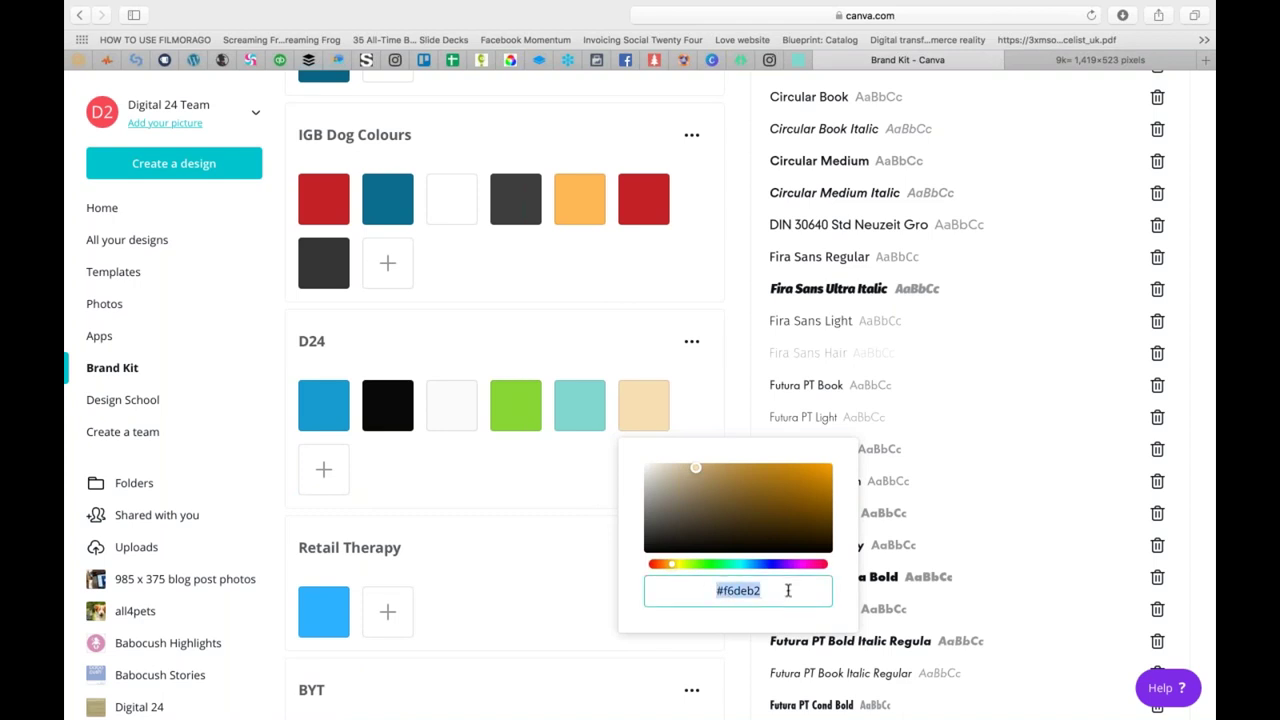
{"action": "key", "text": "super+v"}
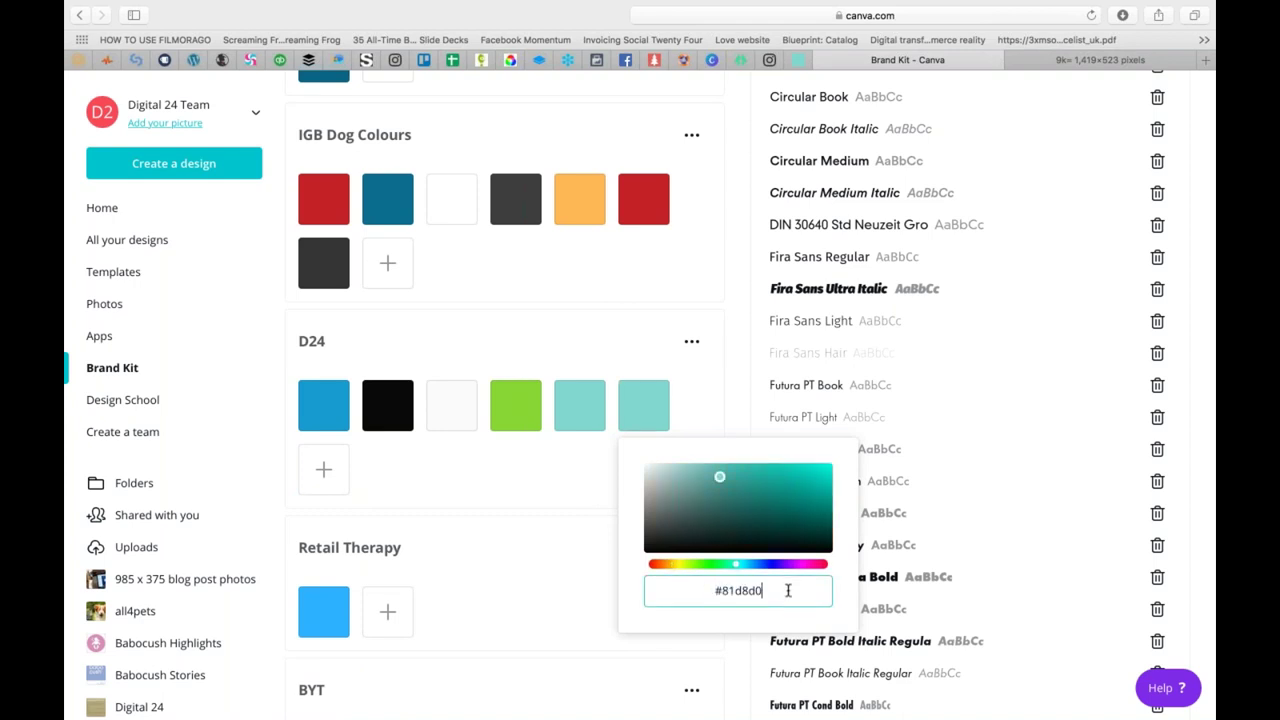
{"action": "left_click", "coordinate": [737, 428]}
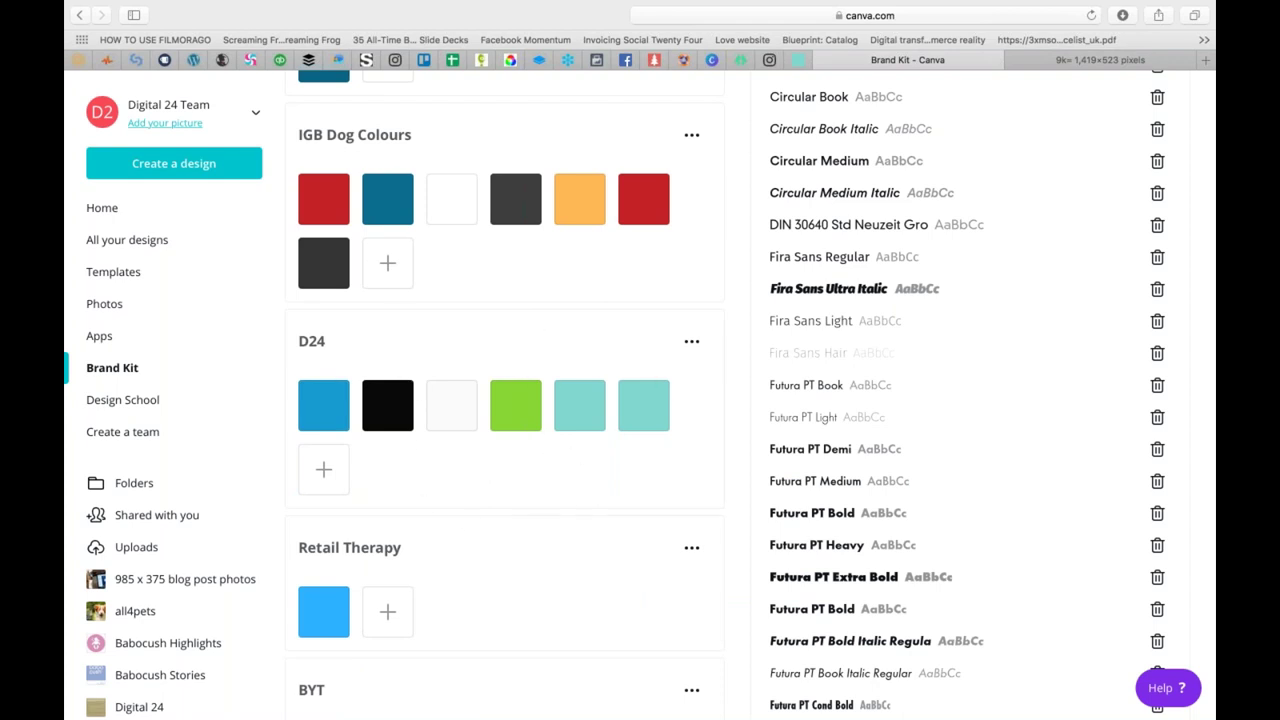
Step: Examine the Brand Kit's brand fonts and uploaded fonts down to the font upload option
{"action": "scroll", "coordinate": [869, 555], "scroll_direction": "up", "scroll_amount": 10}
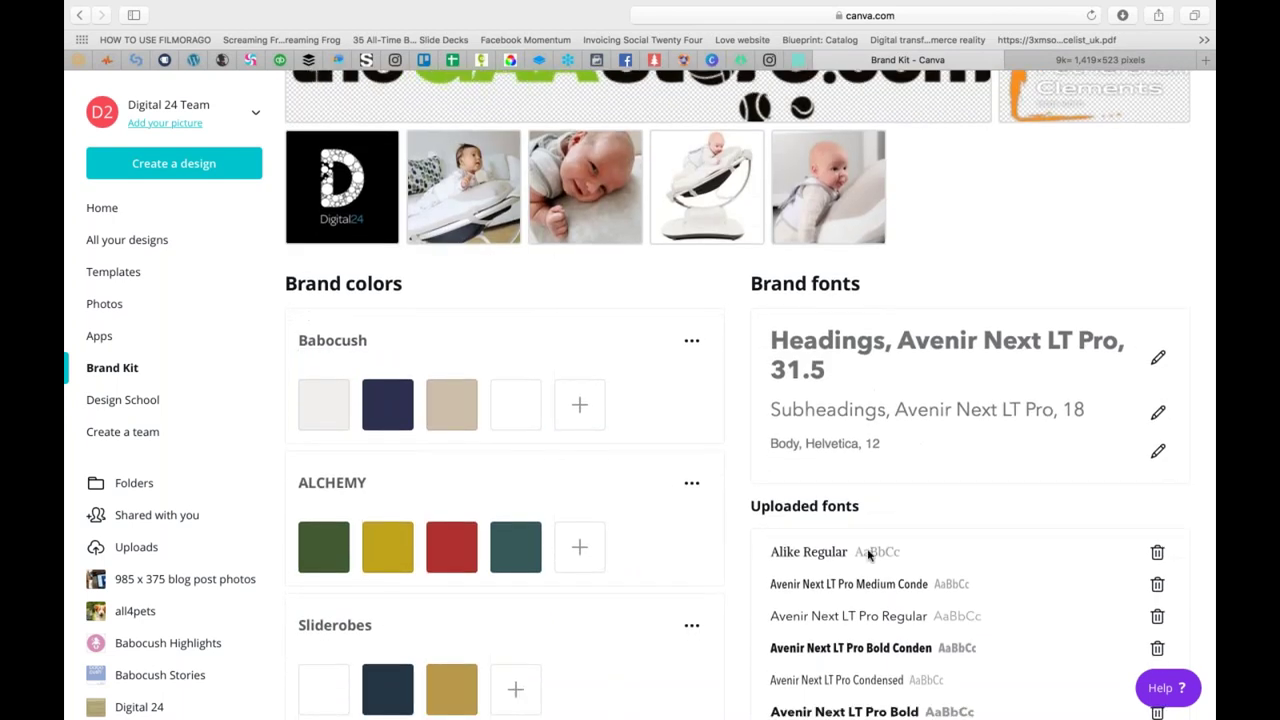
{"action": "scroll", "coordinate": [869, 555], "scroll_direction": "down", "scroll_amount": 15}
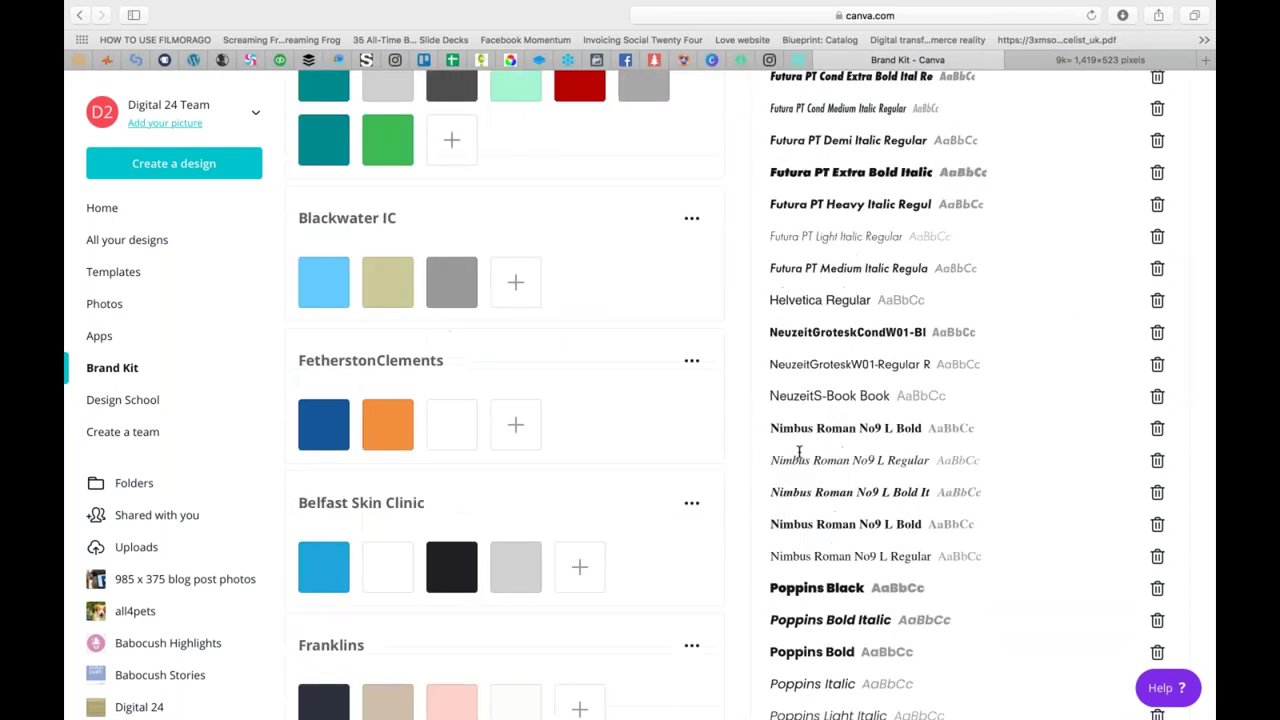
{"action": "scroll", "coordinate": [799, 452], "scroll_direction": "down", "scroll_amount": 5}
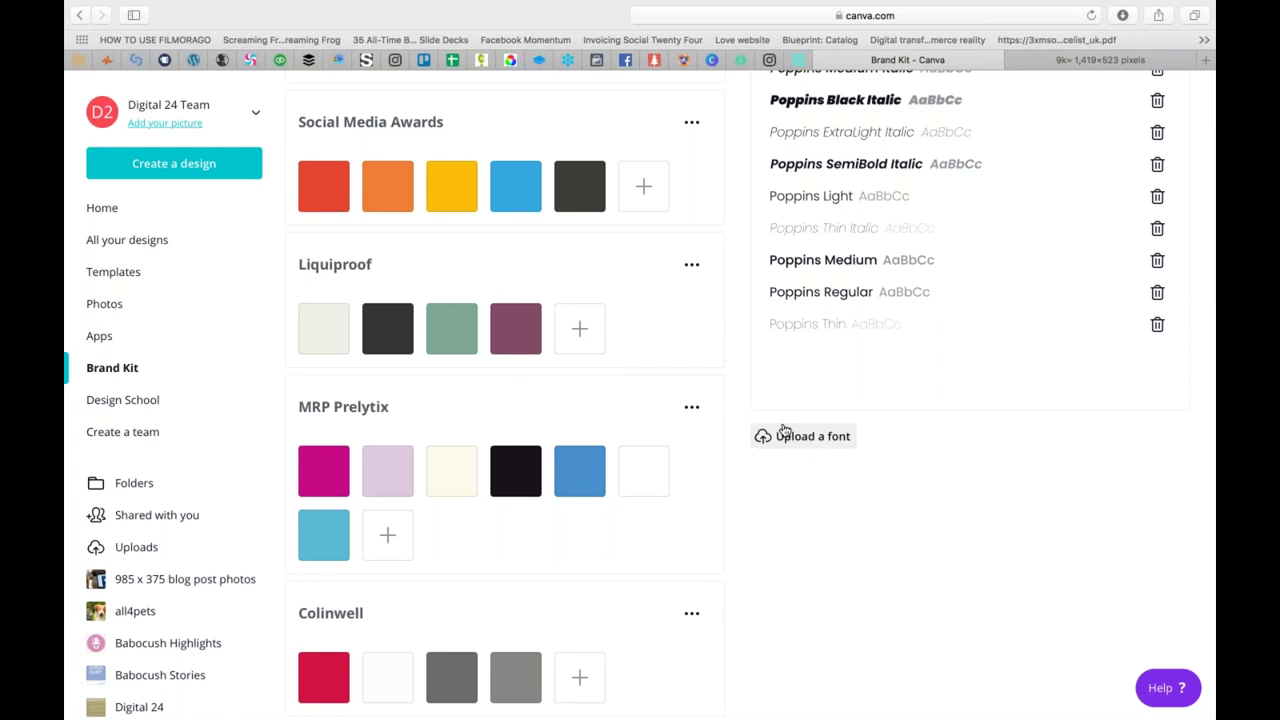
Step: Create a new Instagram Post design and apply the recently used "It's Sweater Weather" template
{"action": "left_click", "coordinate": [155, 176]}
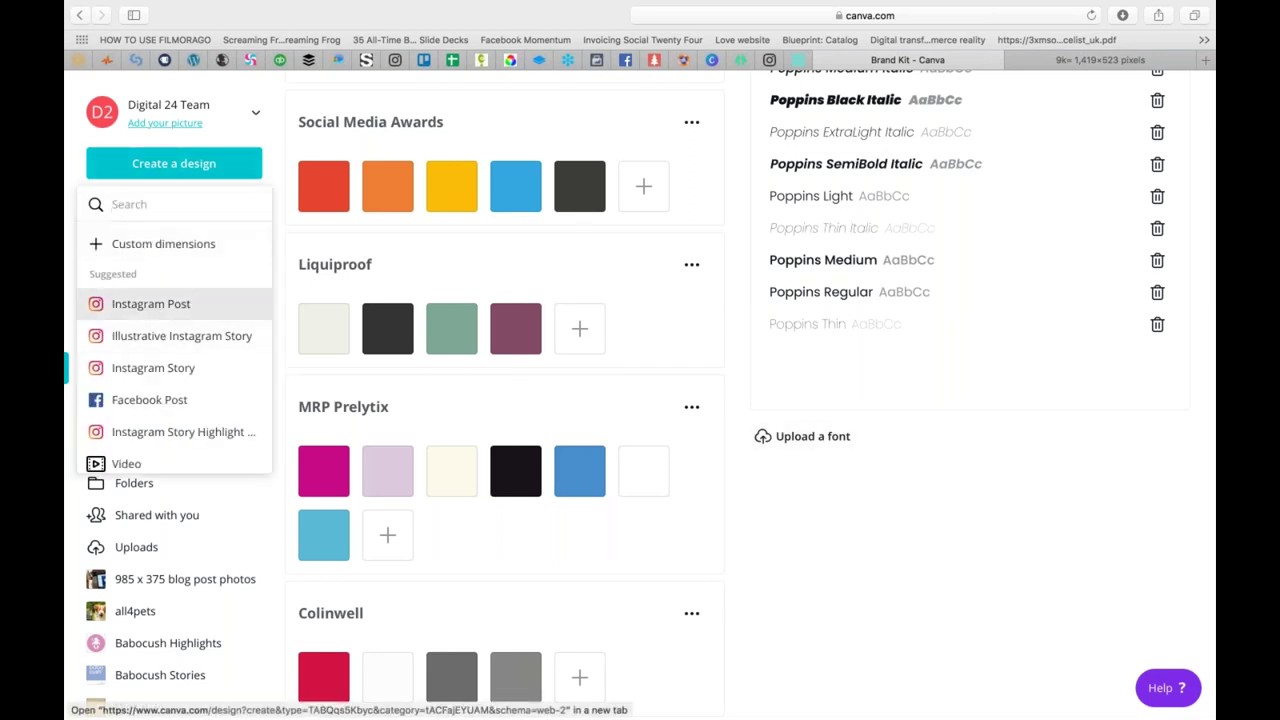
{"action": "left_click", "coordinate": [150, 303]}
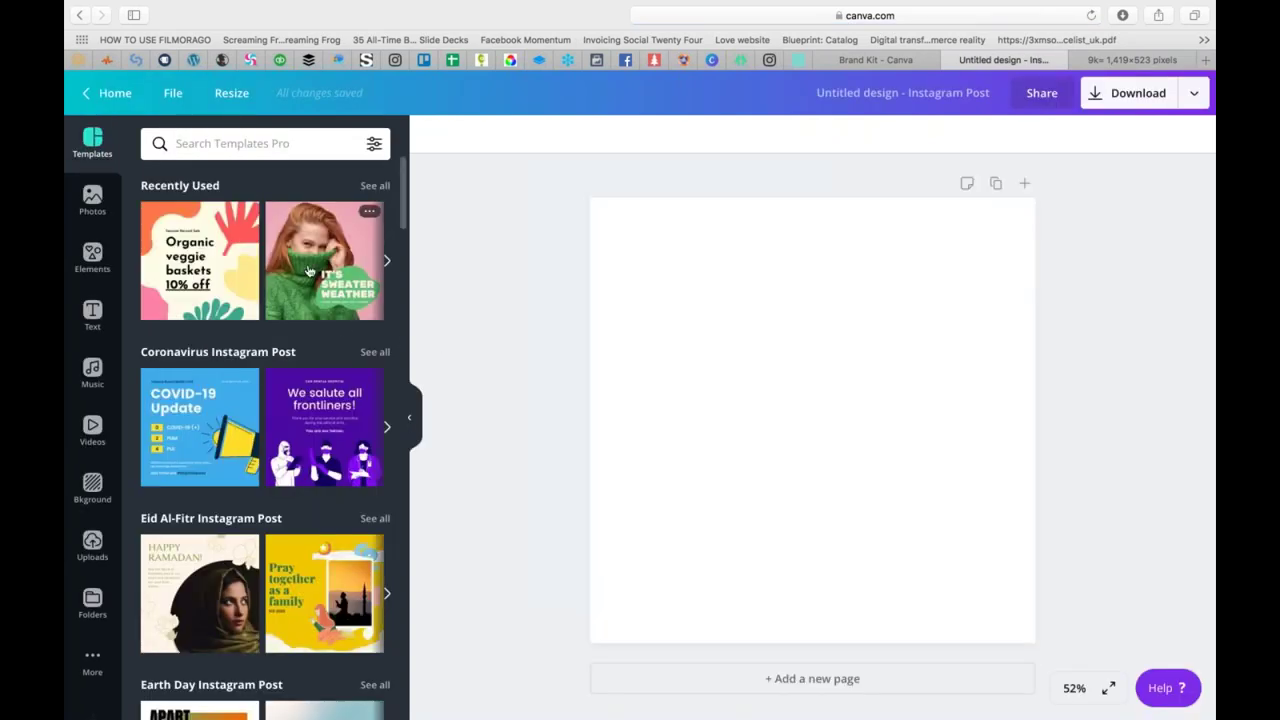
{"action": "left_click", "coordinate": [309, 271]}
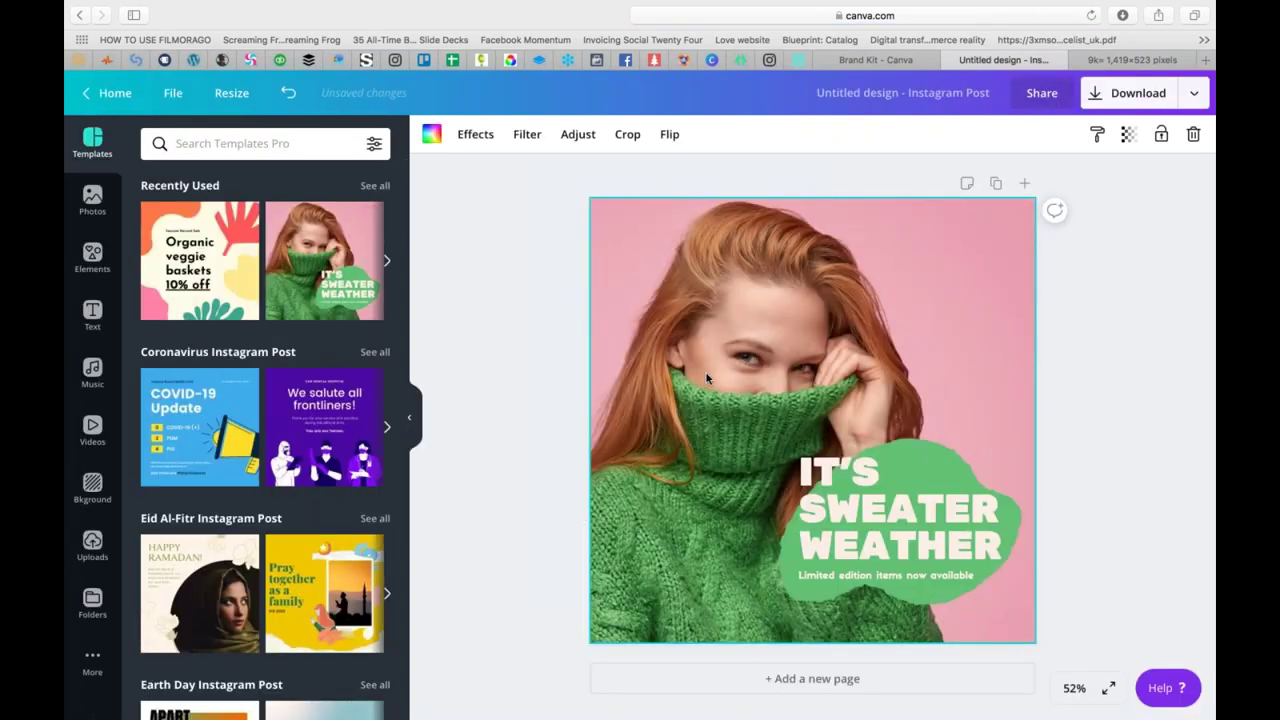
Step: Recolour the green blob behind the "It's Sweater Weather" text with the blue from the D24 brand palette
{"action": "left_click", "coordinate": [788, 575]}
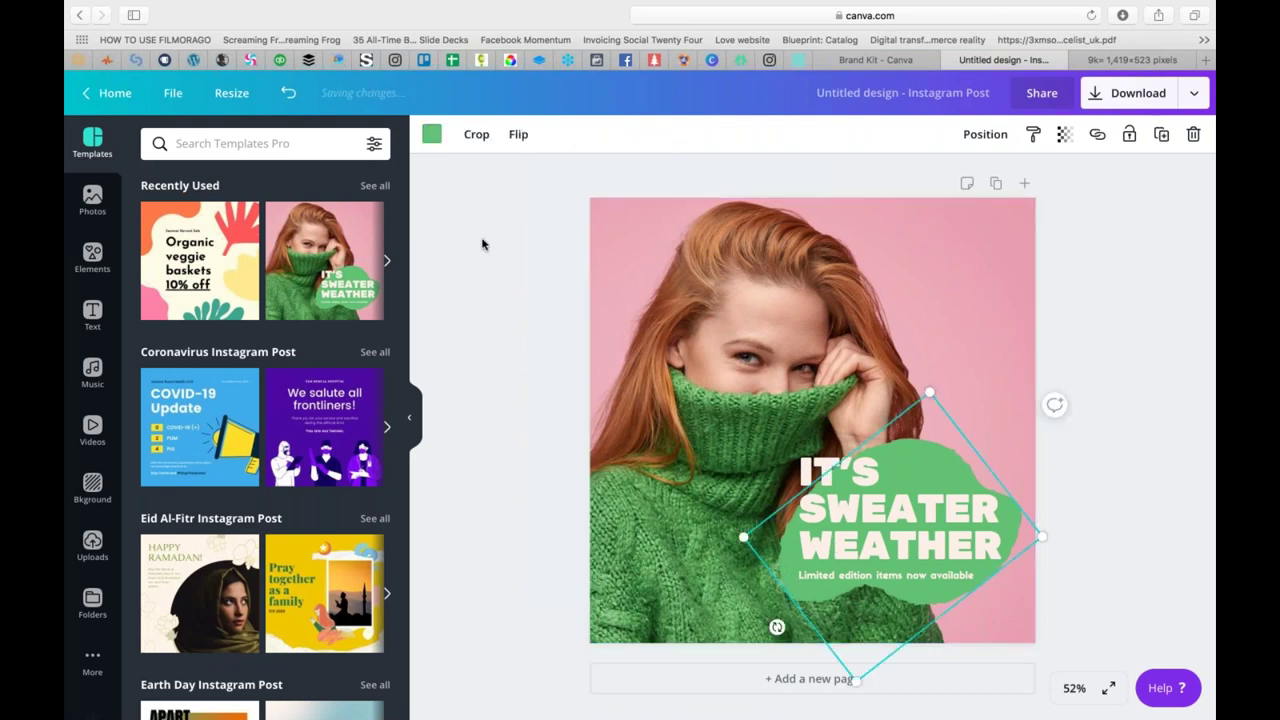
{"action": "left_click", "coordinate": [431, 134]}
{"action": "scroll", "coordinate": [223, 370], "scroll_direction": "down", "scroll_amount": 5}
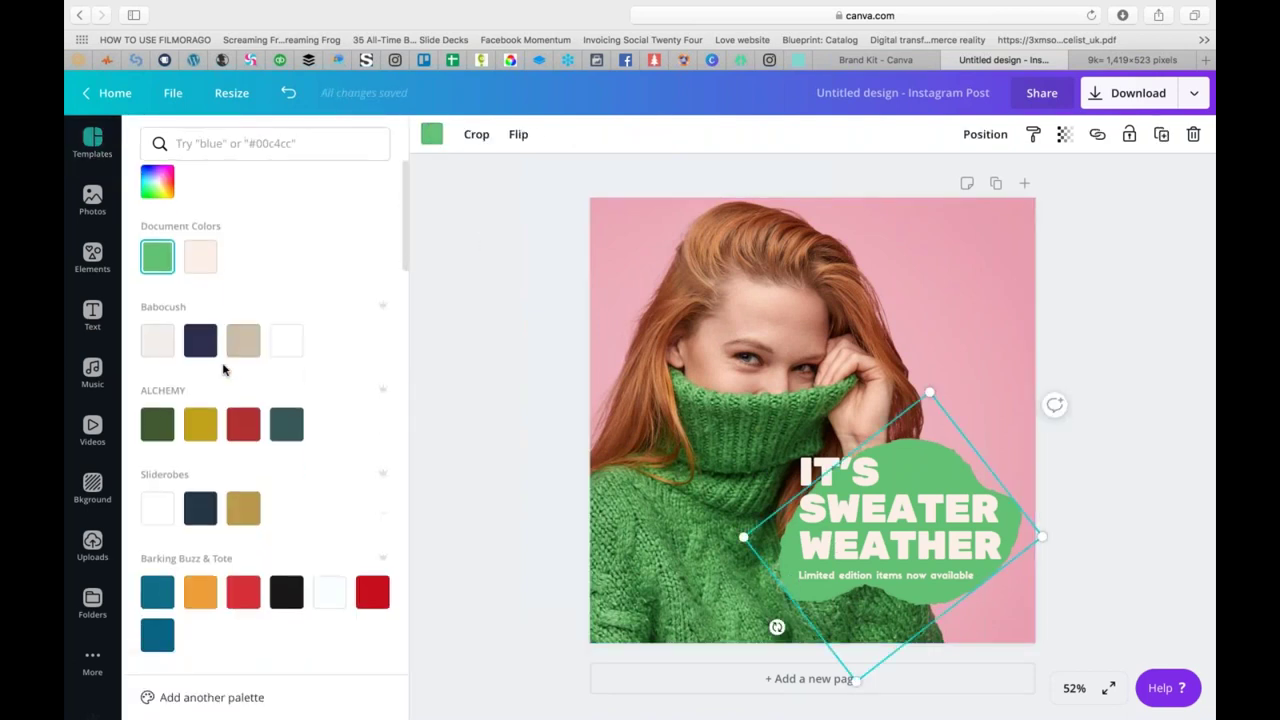
{"action": "scroll", "coordinate": [223, 370], "scroll_direction": "down", "scroll_amount": 4}
{"action": "scroll", "coordinate": [180, 345], "scroll_direction": "up", "scroll_amount": 2}
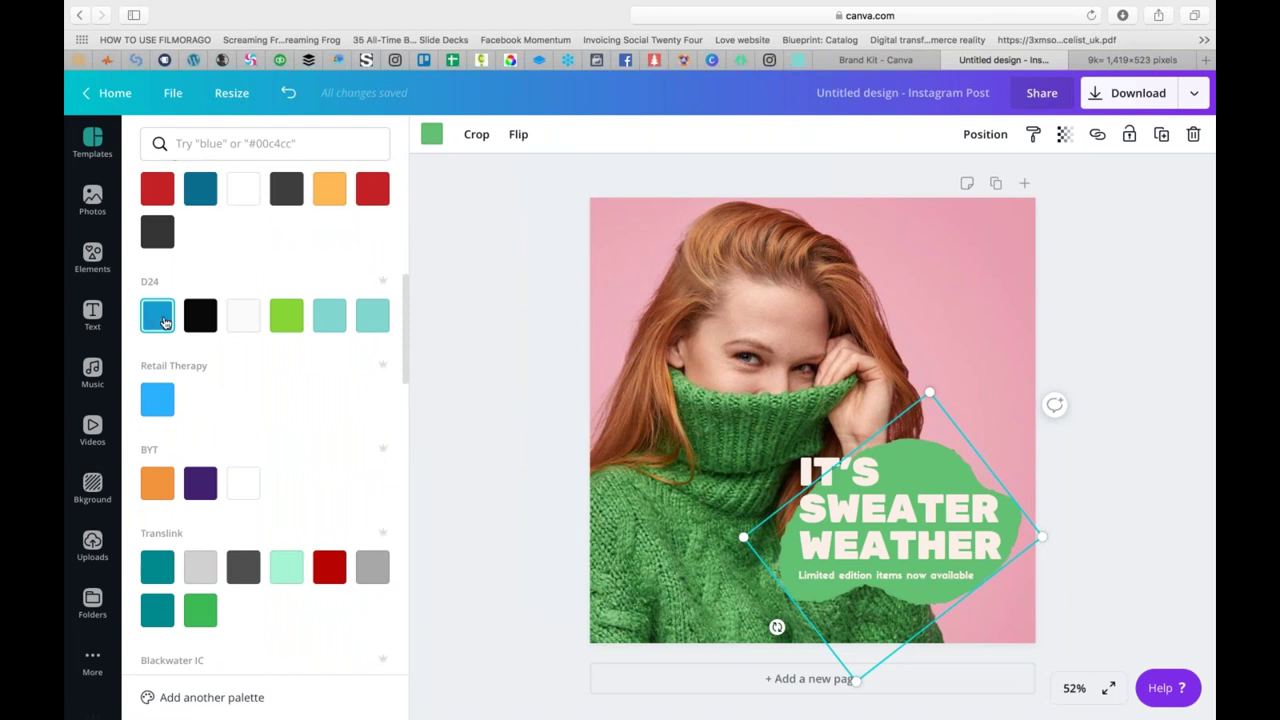
{"action": "left_click", "coordinate": [157, 315]}
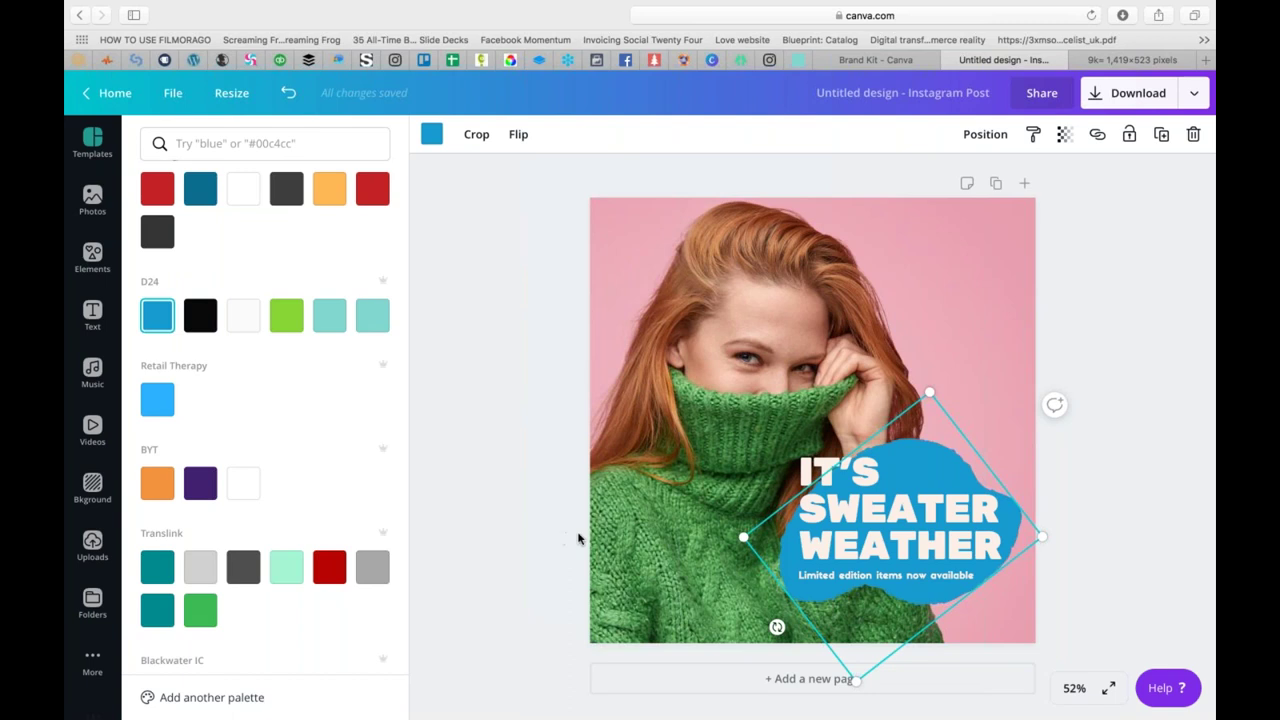
Step: Switch to the Preview slide deck, show it full screen and advance to the "Eight Instagram business tips" slide
{"action": "mouse_move", "coordinate": [725, 712]}
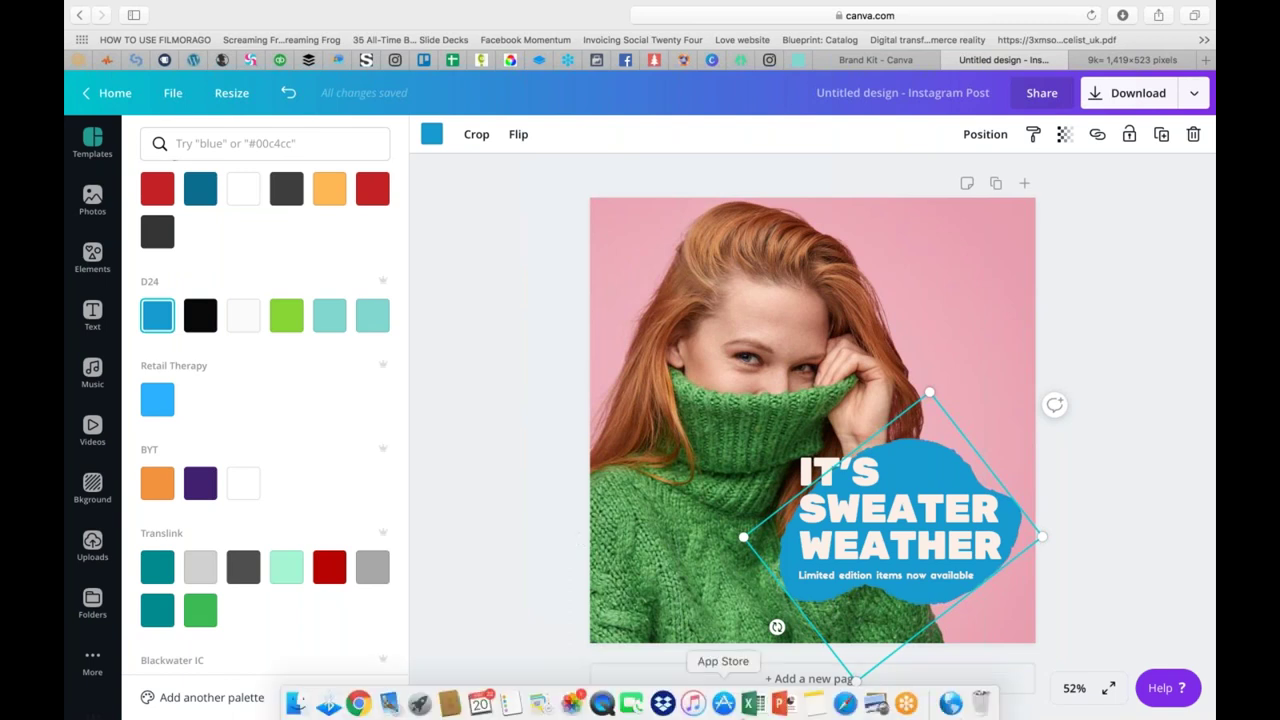
{"action": "left_click", "coordinate": [876, 702]}
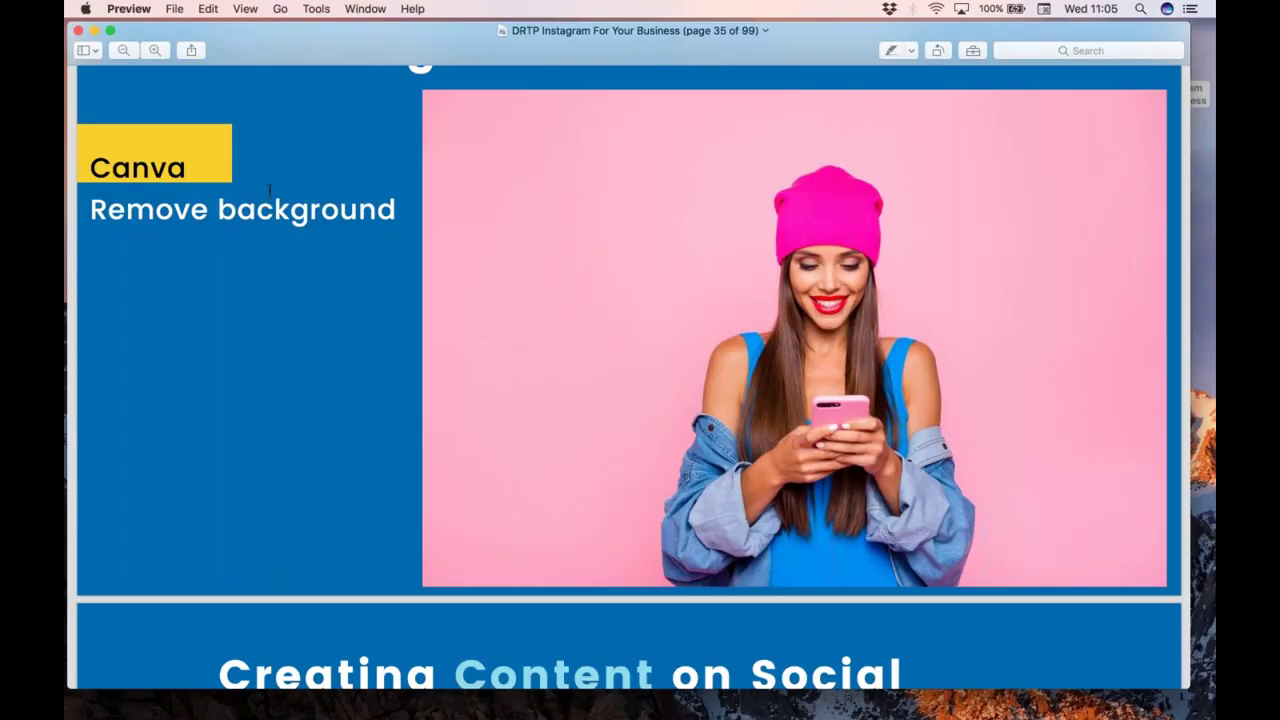
{"action": "left_click", "coordinate": [112, 33]}
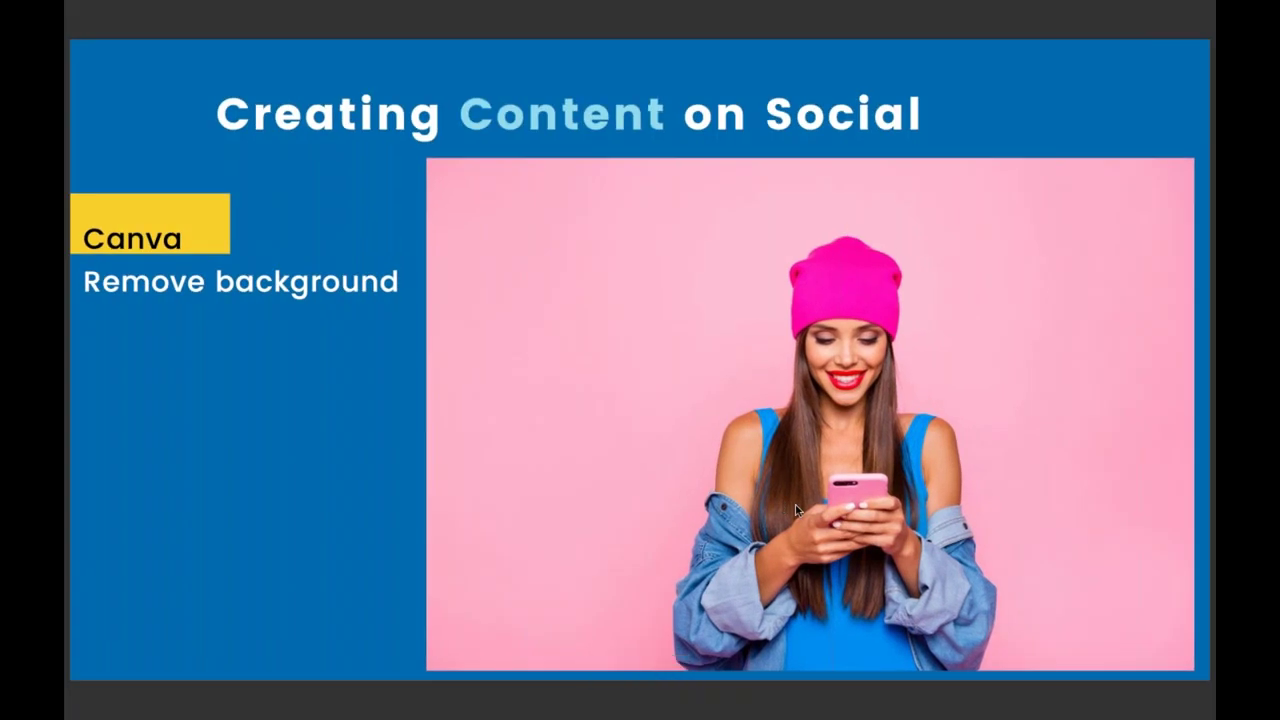
{"action": "key", "text": "Right"}
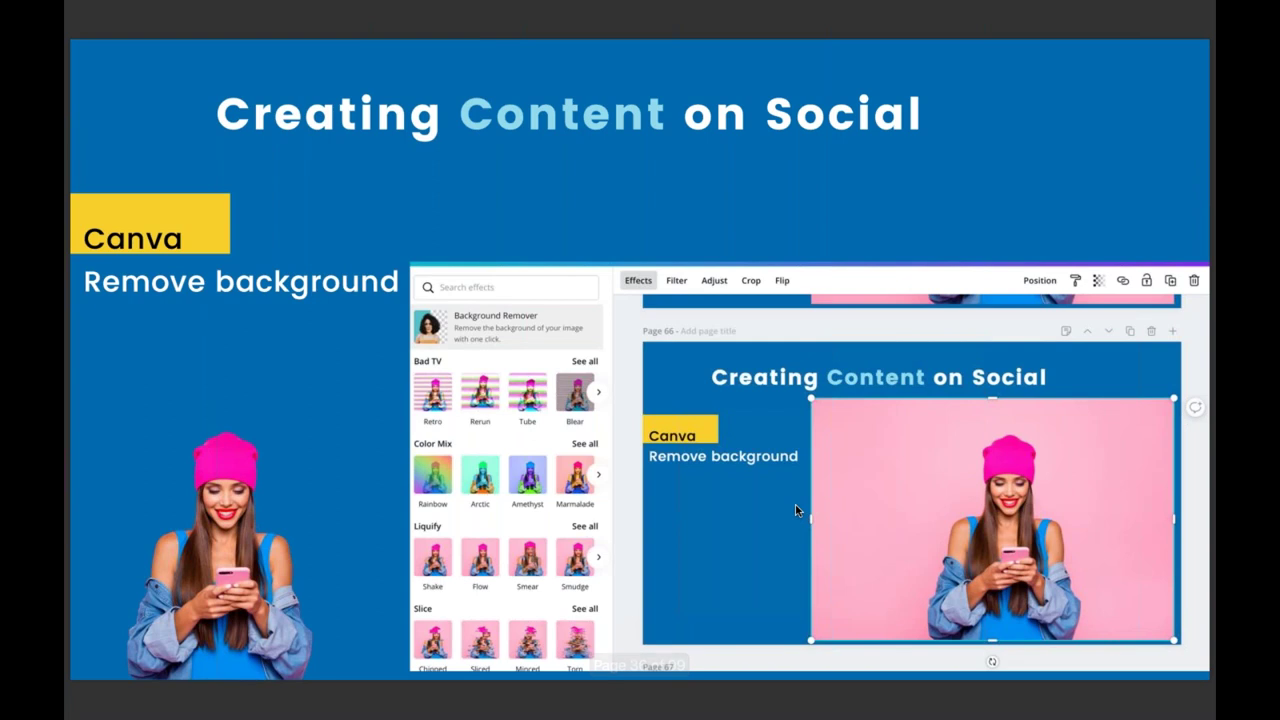
{"action": "key", "text": "Right"}
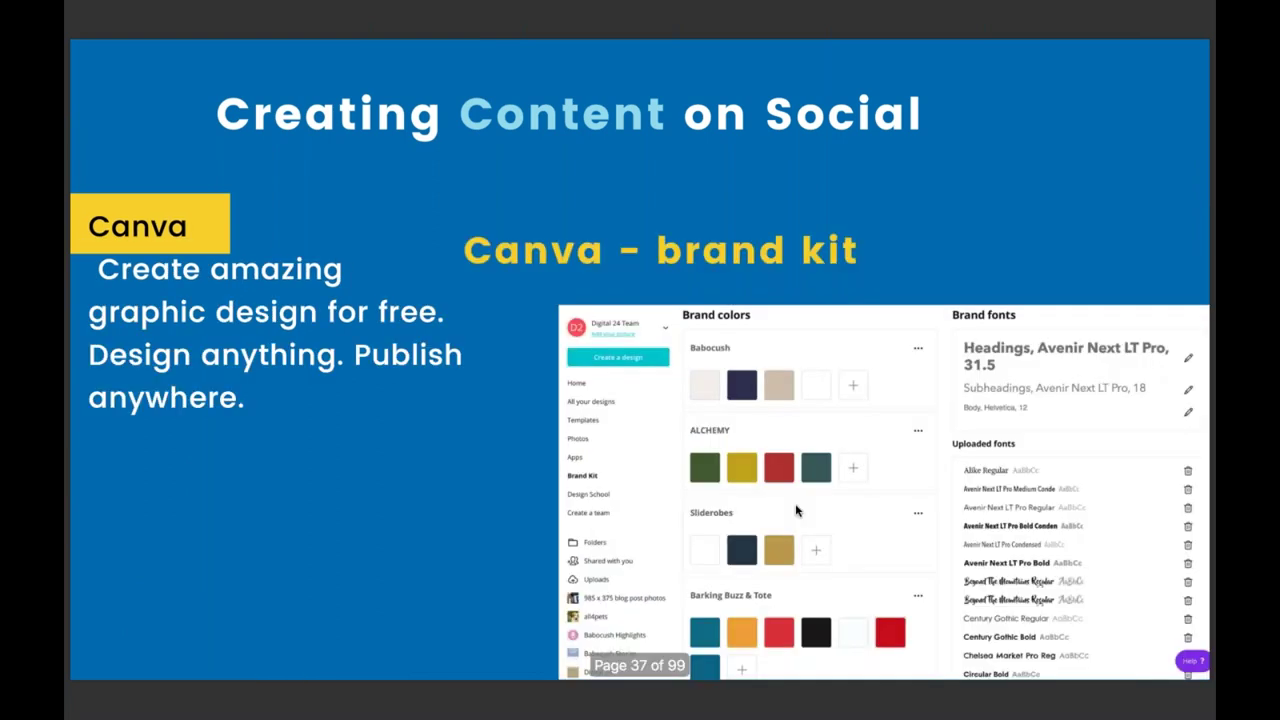
{"action": "key", "text": "Right"}
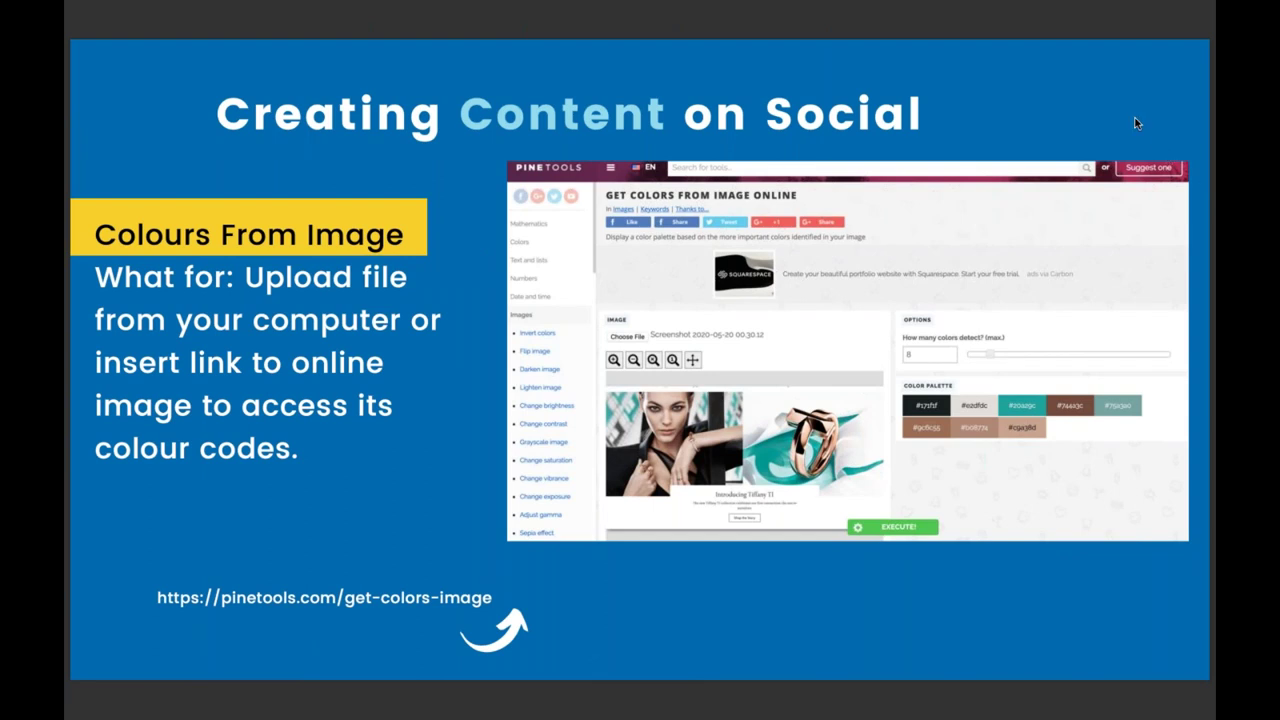
{"action": "key", "text": "ctrl+Left"}
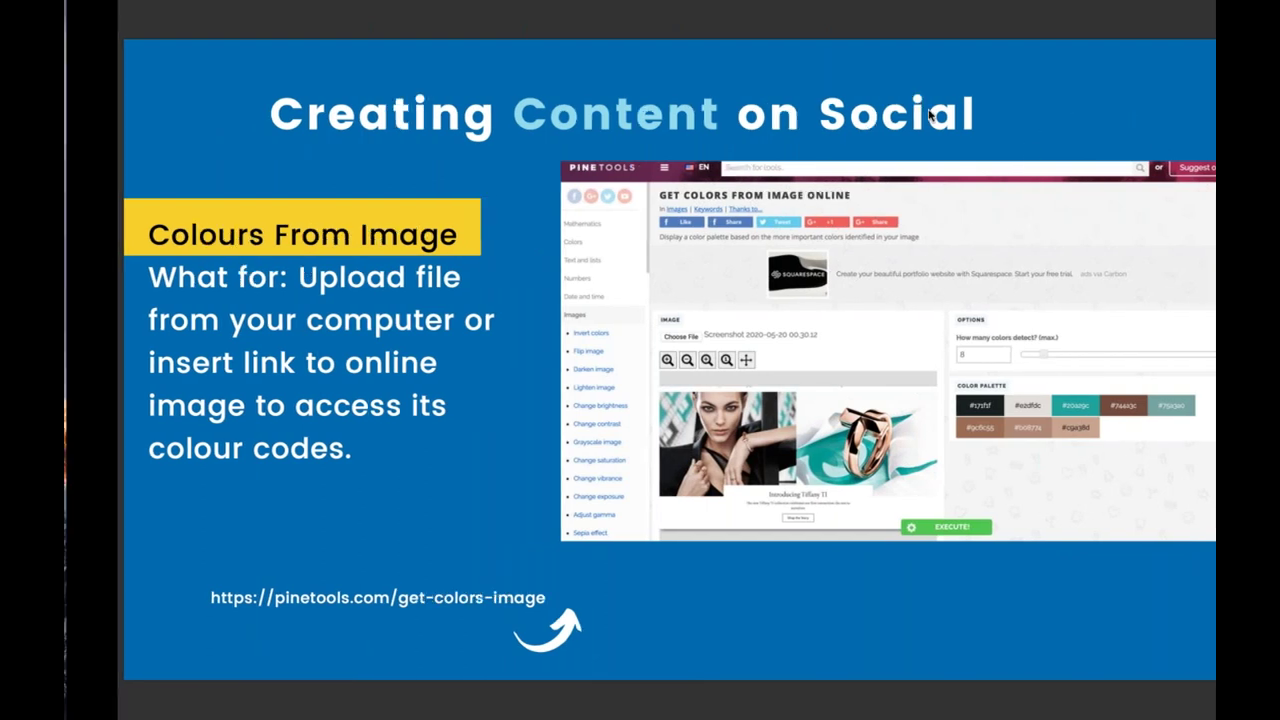
{"action": "mouse_move", "coordinate": [1158, 40]}
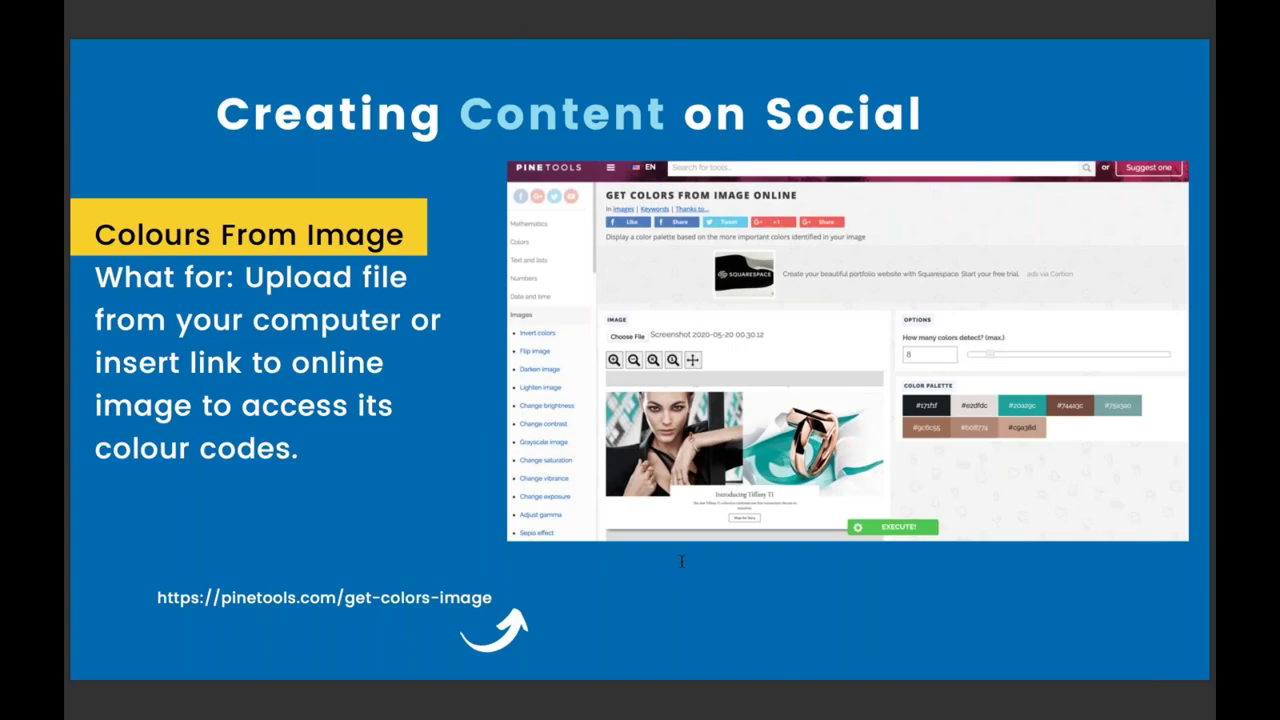
{"action": "key", "text": "Right"}
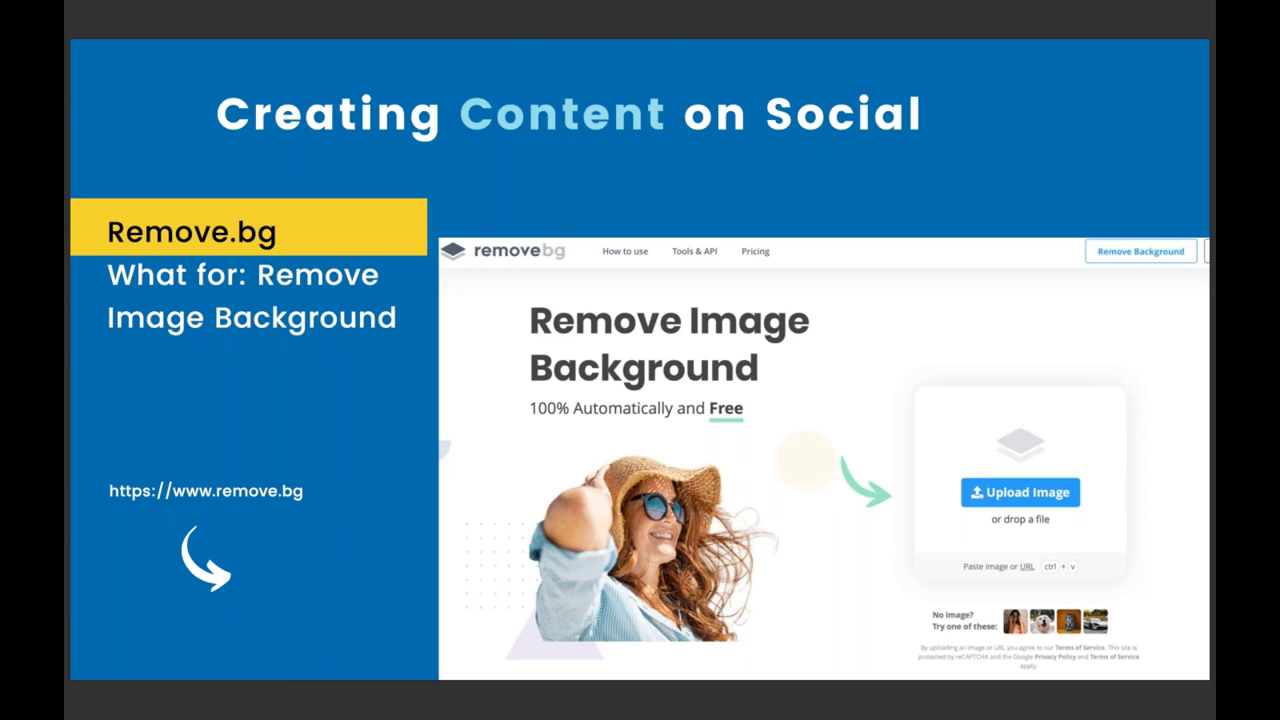
{"action": "key", "text": "Right"}
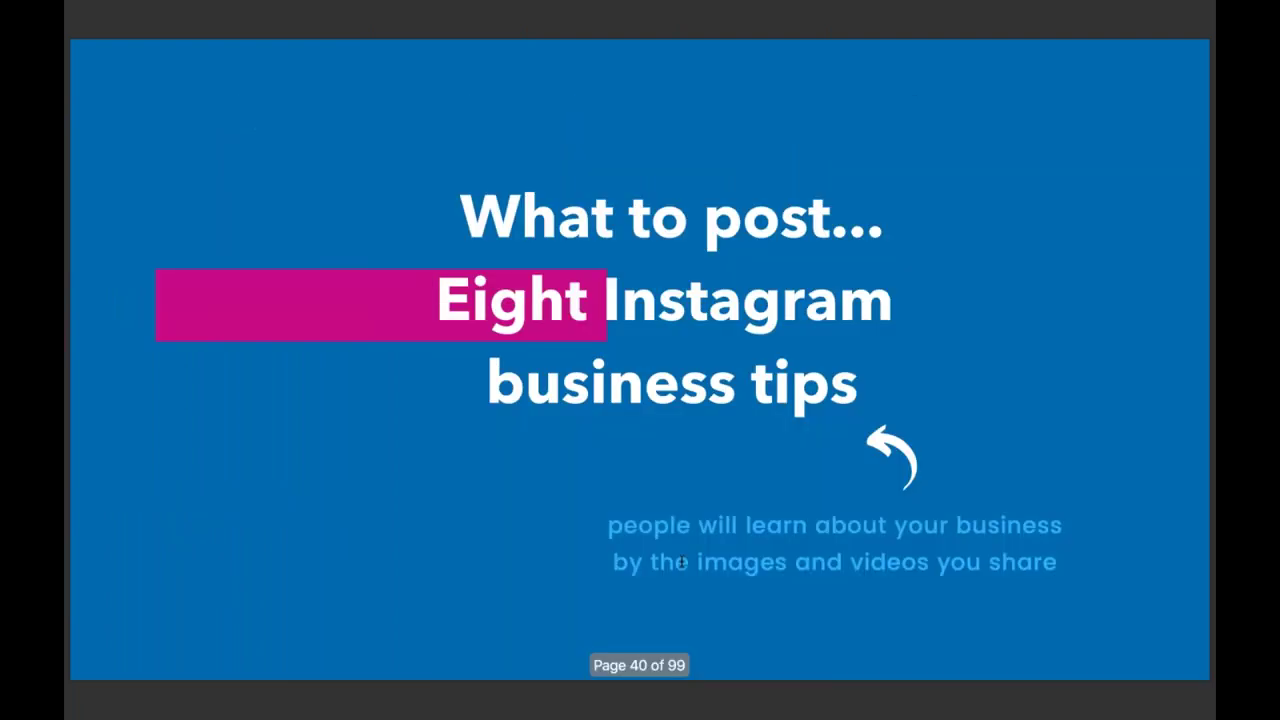
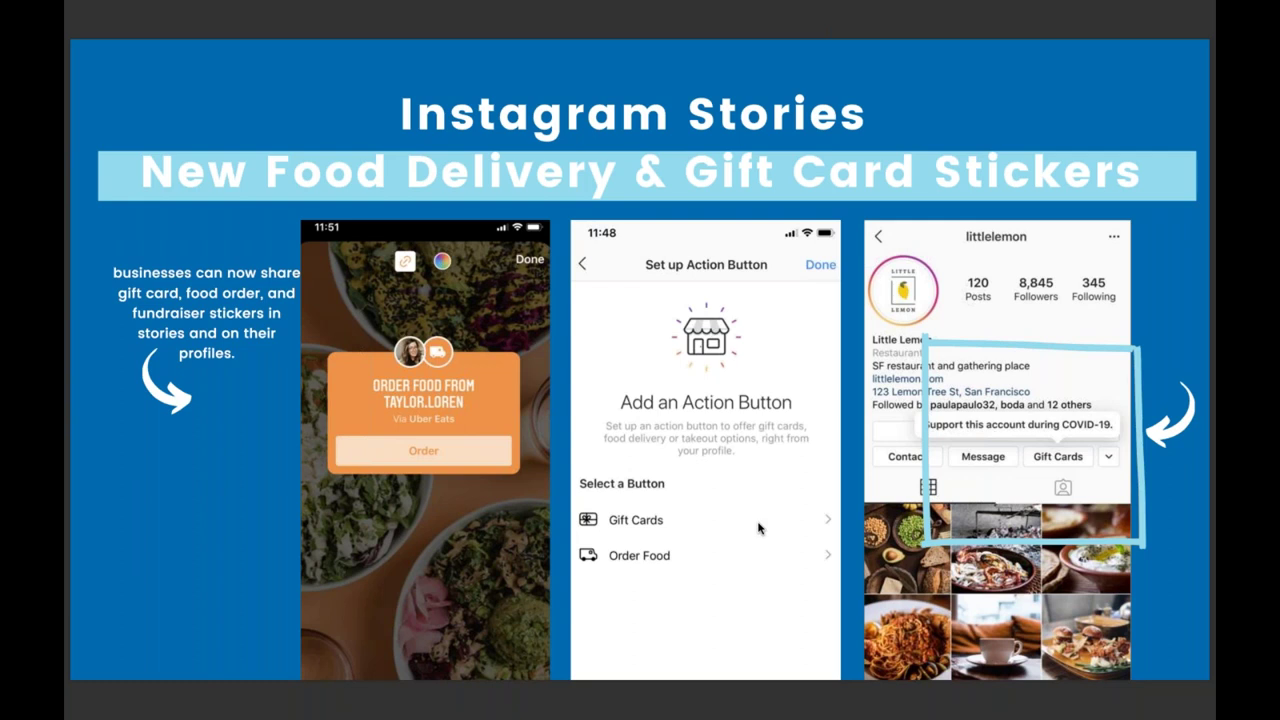
Step: Review the slides on food delivery and gift card stickers, Gift Up and story takeovers, through to the IGTV slide
{"action": "key", "text": "Right"}
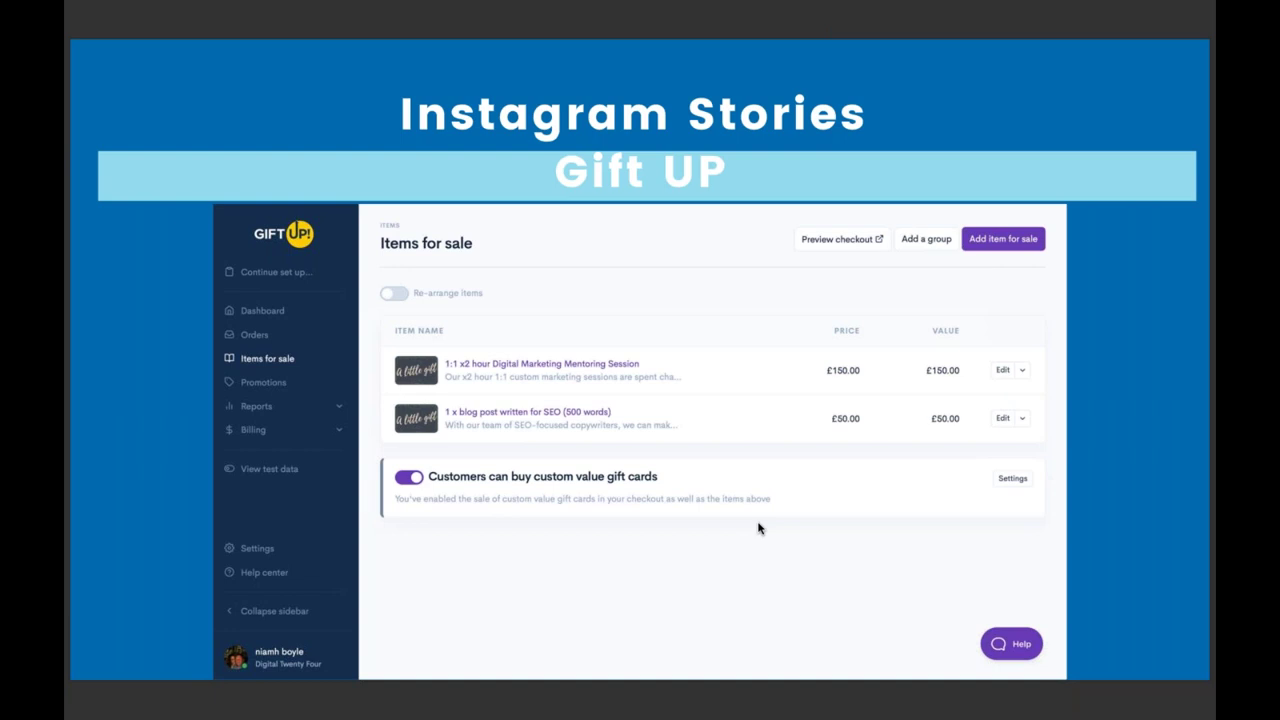
{"action": "key", "text": "Left"}
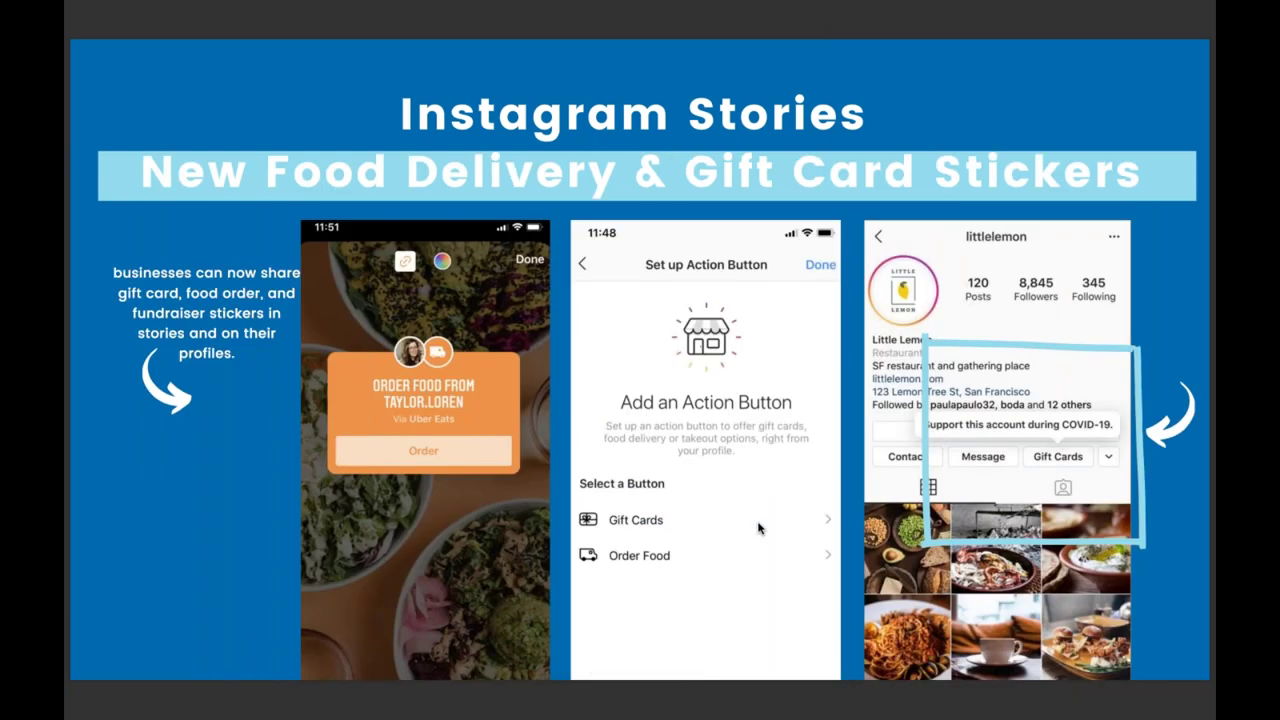
{"action": "key", "text": "Right"}
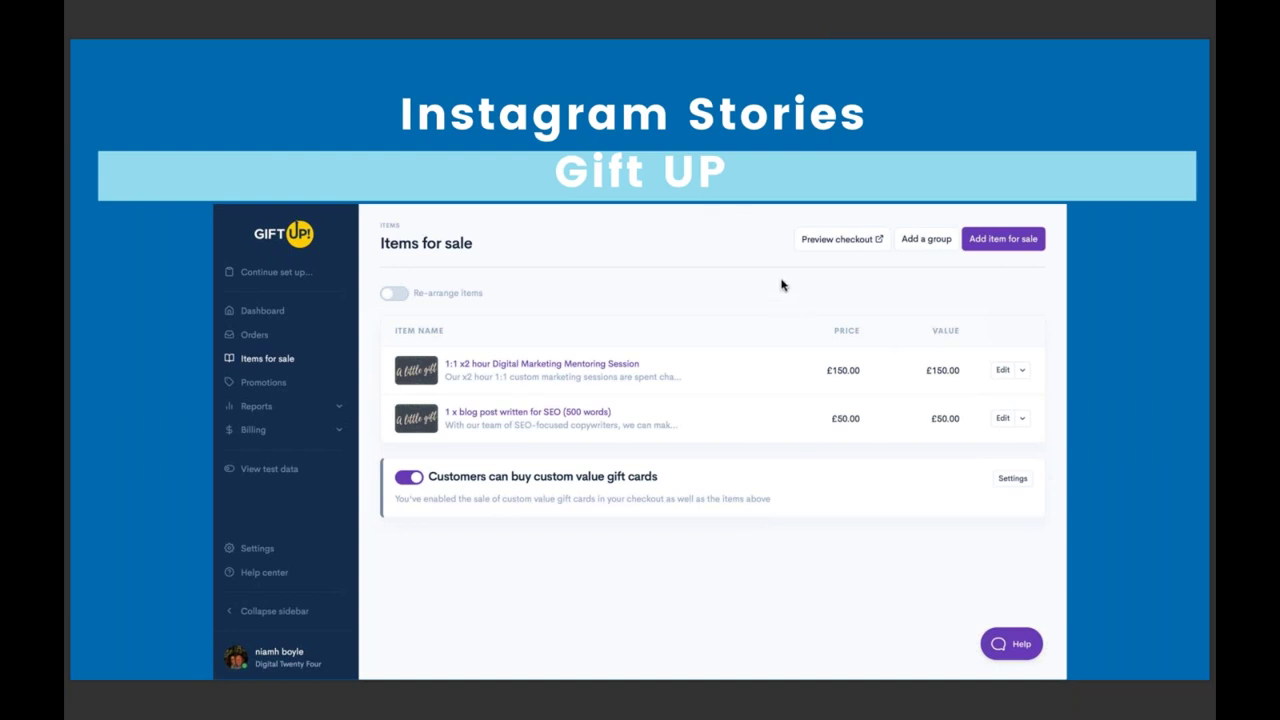
{"action": "key", "text": "Right"}
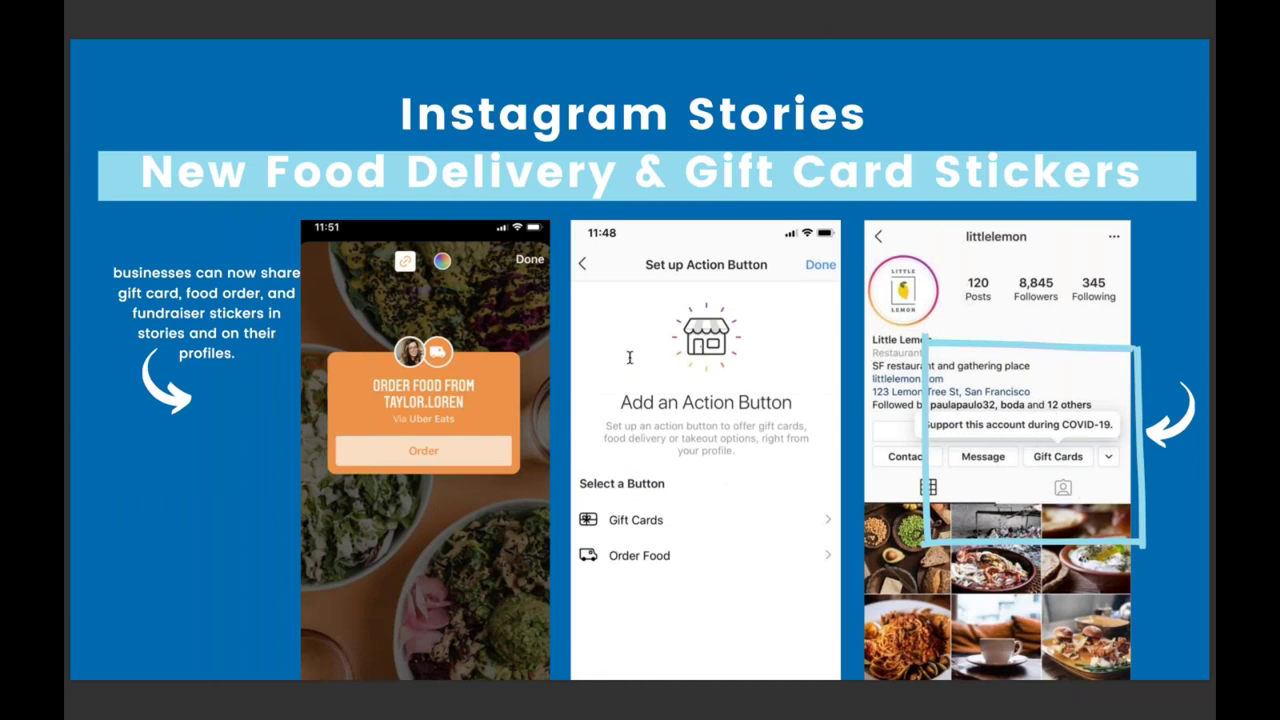
{"action": "key", "text": "Right"}
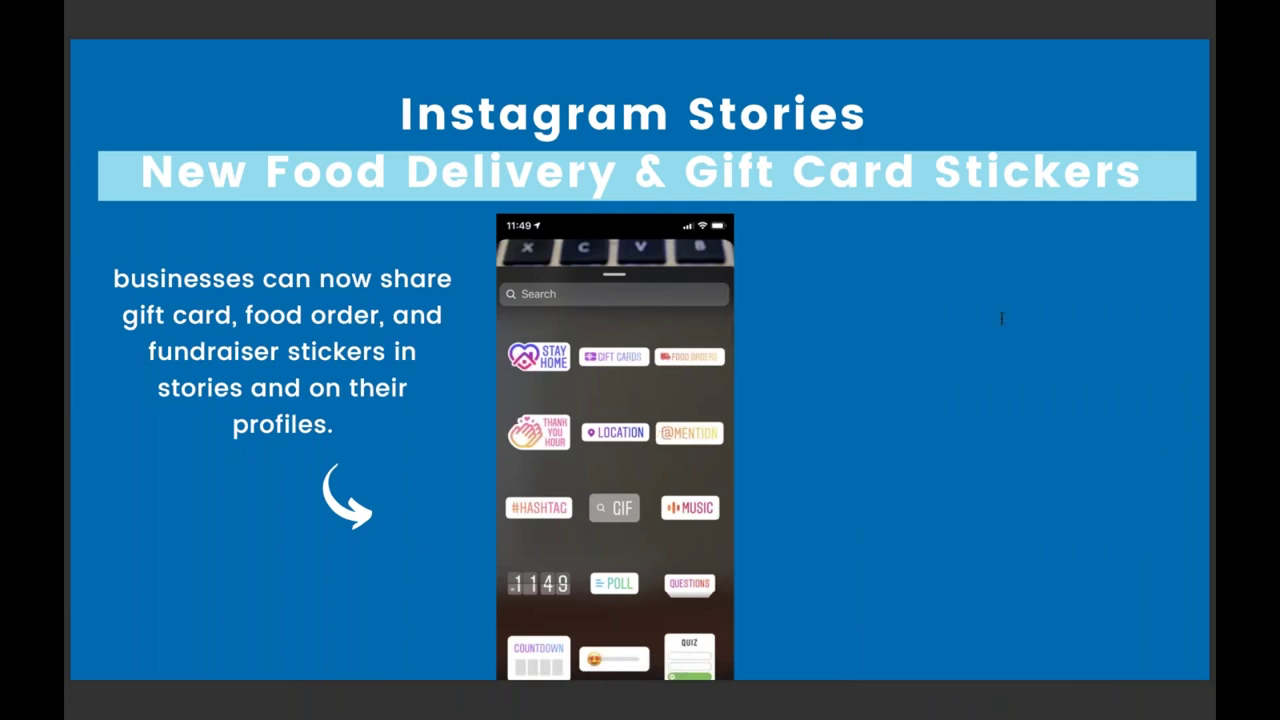
{"action": "key", "text": "Right"}
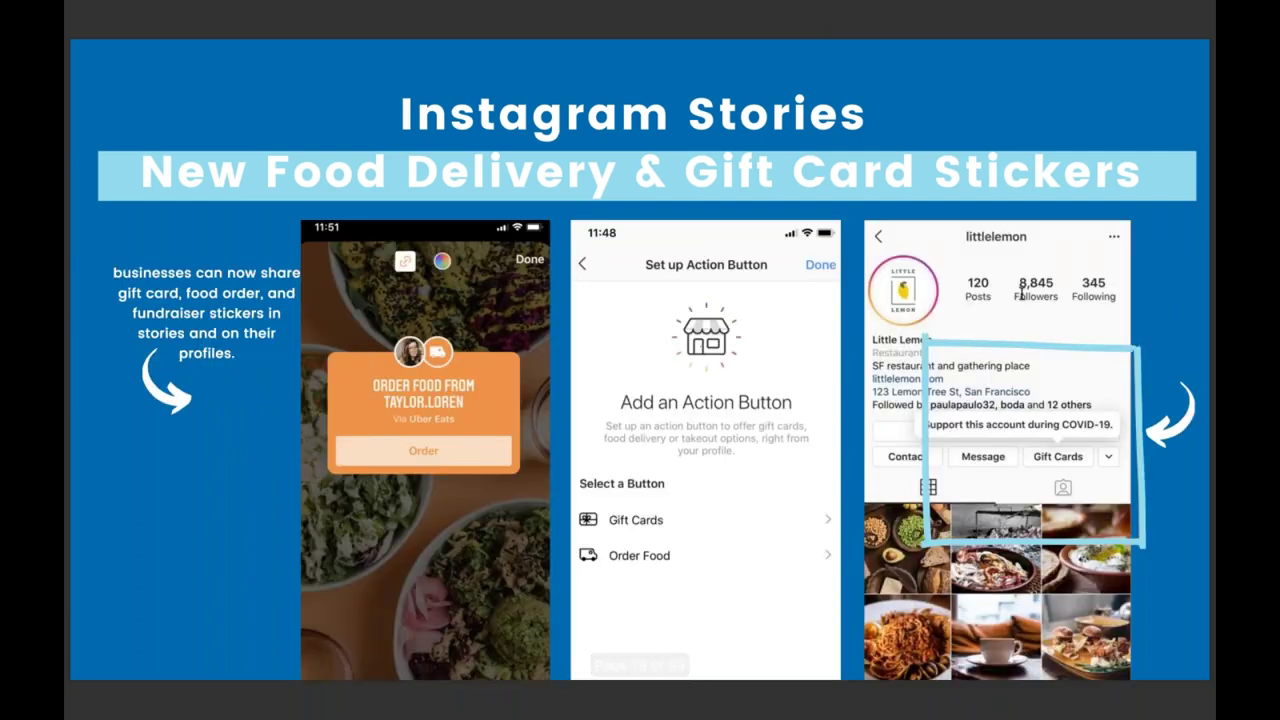
{"action": "key", "text": "Right"}
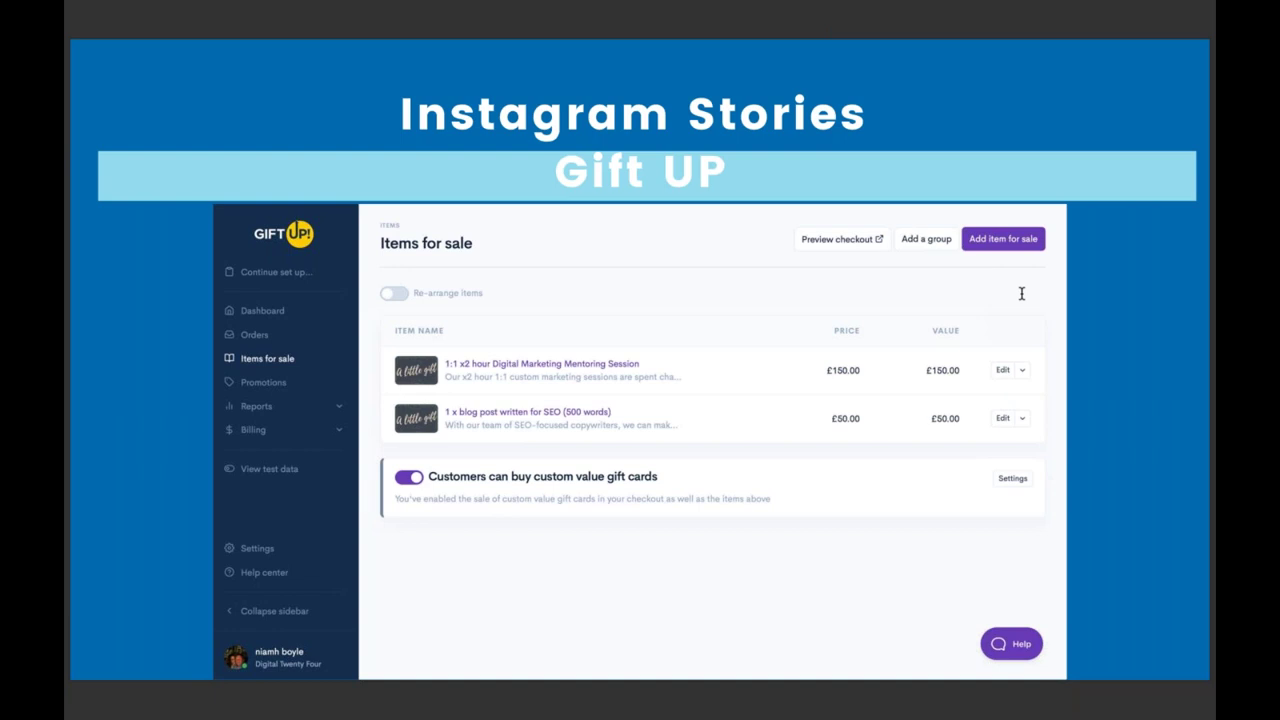
{"action": "key", "text": "Right"}
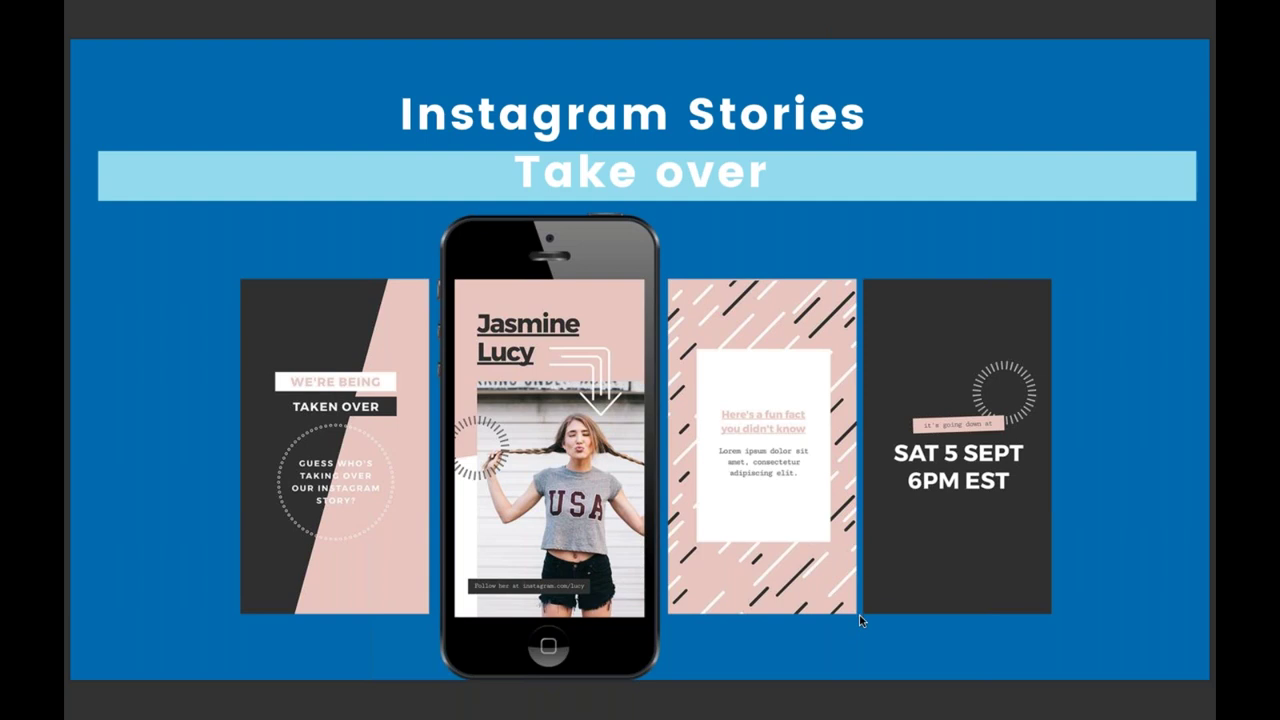
{"action": "key", "text": "Right"}
{"action": "key", "text": "Right"}
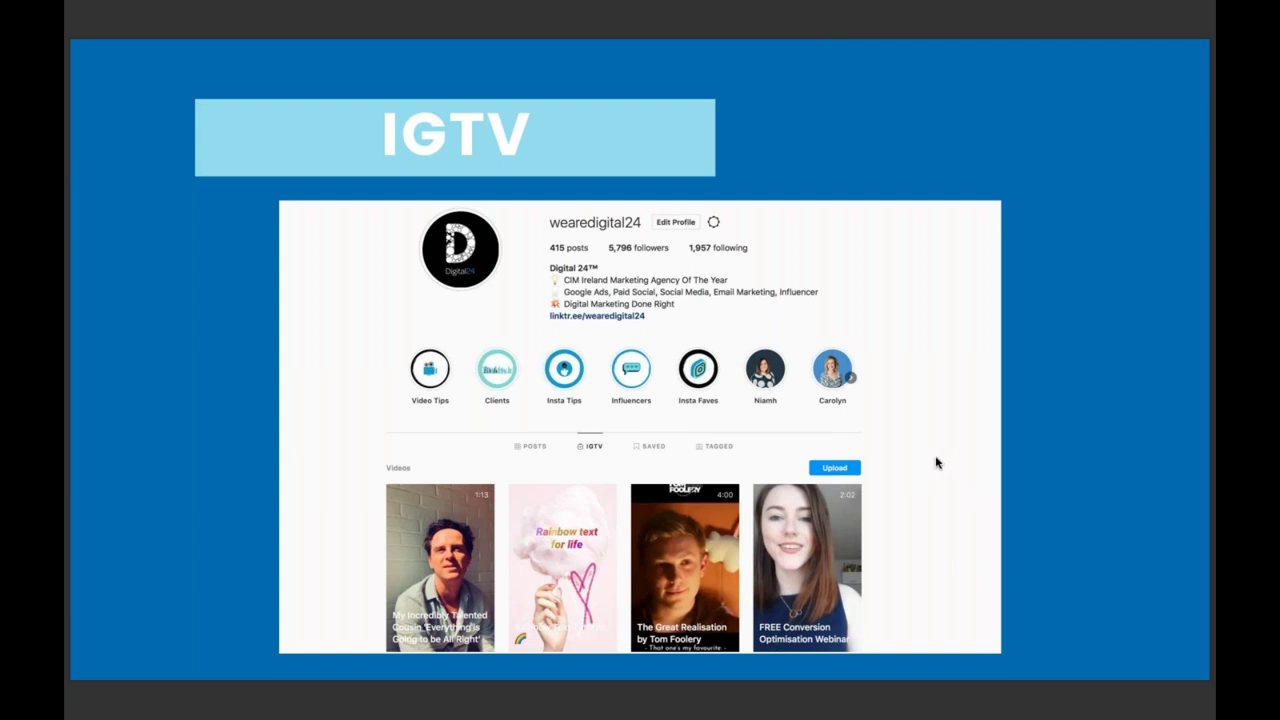
Step: Leave the full-screen slides, switch to Safari and show the IGTV videos of the wearedigital24 Instagram profile
{"action": "key", "text": "Escape"}
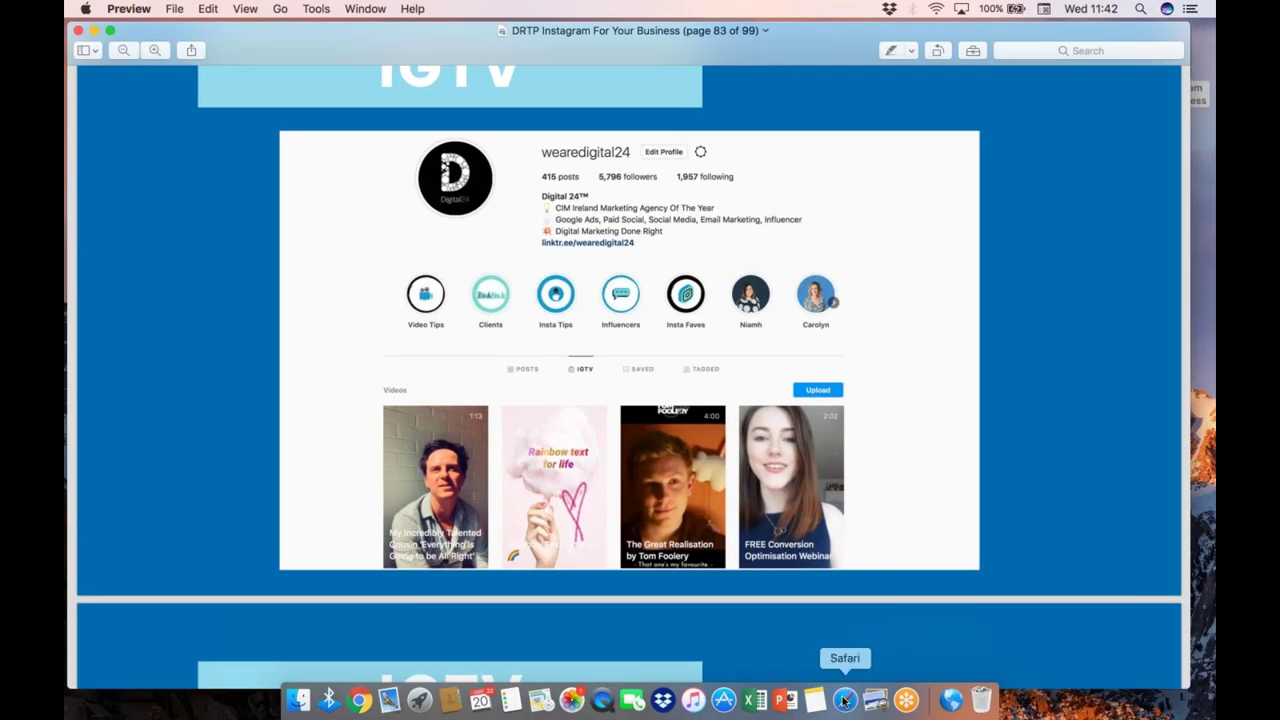
{"action": "left_click", "coordinate": [844, 700]}
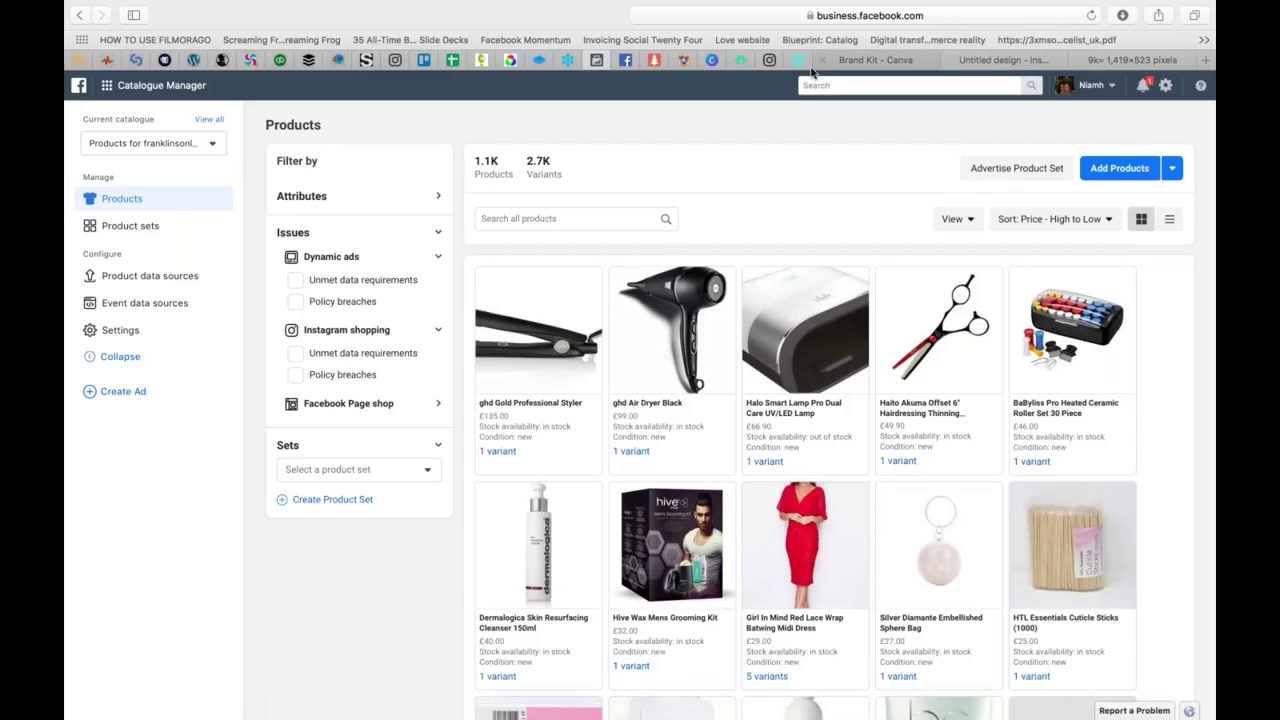
{"action": "left_click", "coordinate": [771, 61]}
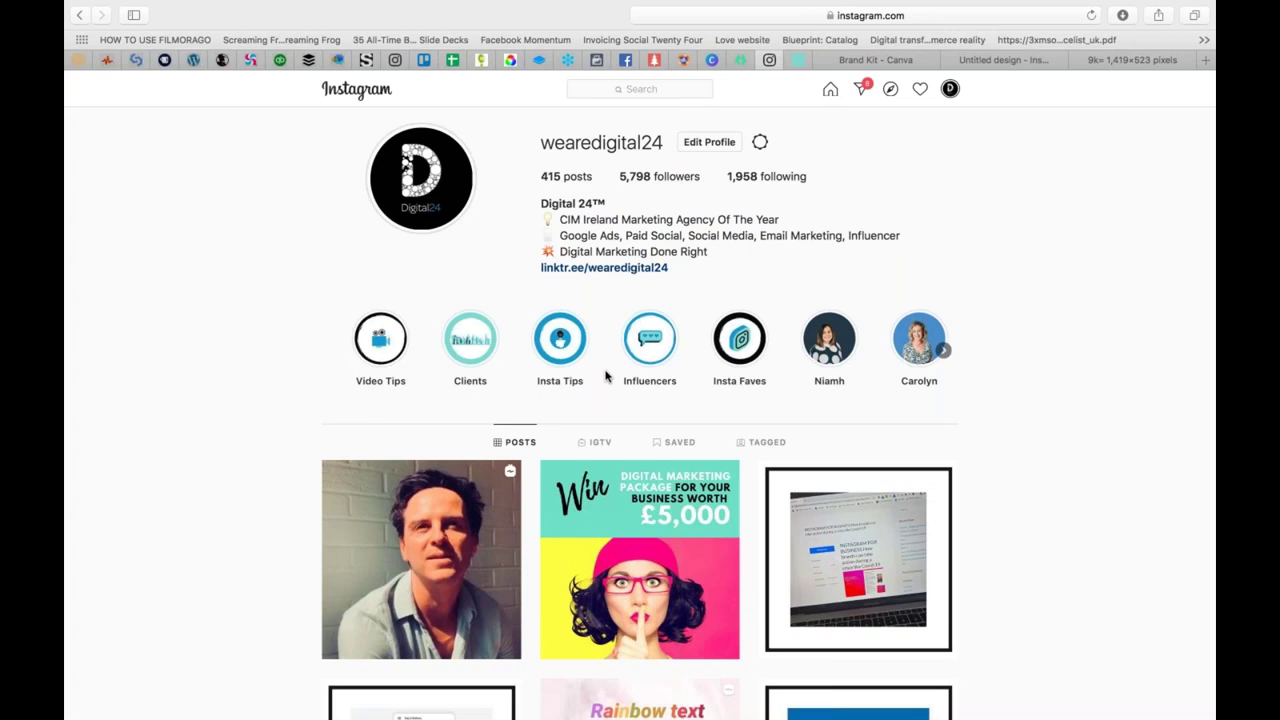
{"action": "left_click", "coordinate": [596, 441]}
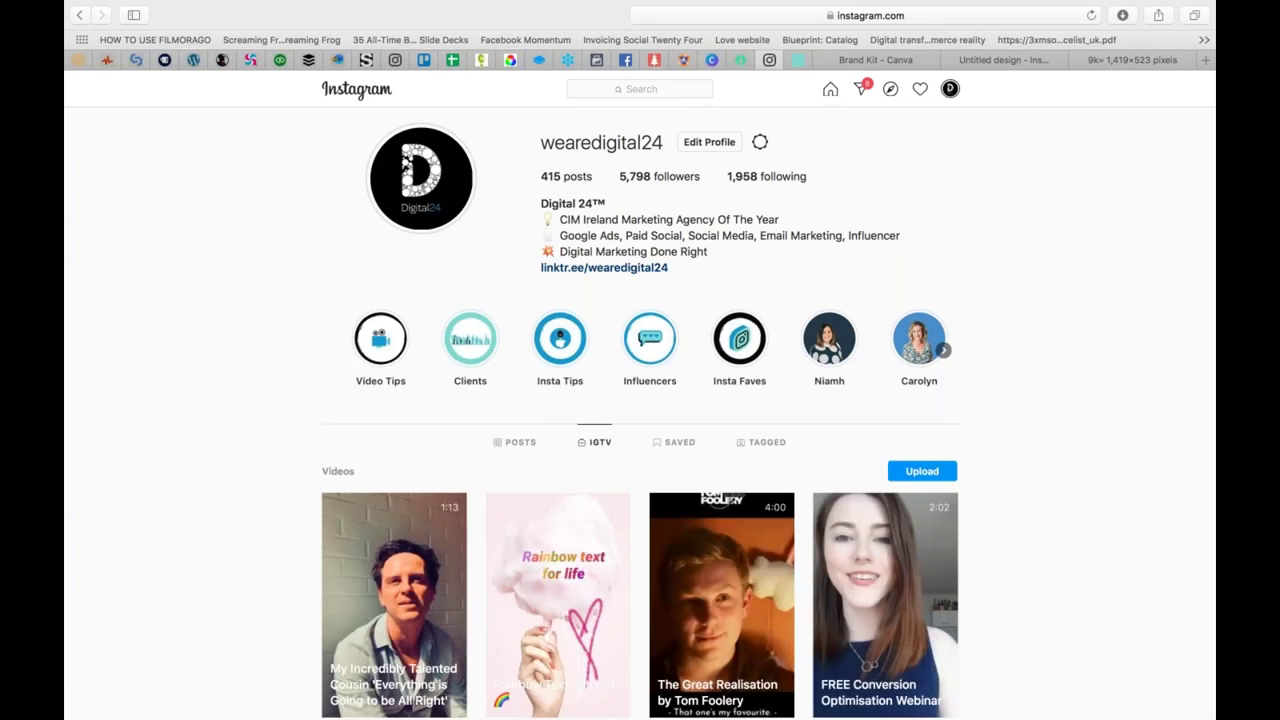
Step: Open the "Rainbow text for life" IGTV video and play the tutorial
{"action": "scroll", "coordinate": [562, 458], "scroll_direction": "down", "scroll_amount": 3}
{"action": "left_click", "coordinate": [562, 458]}
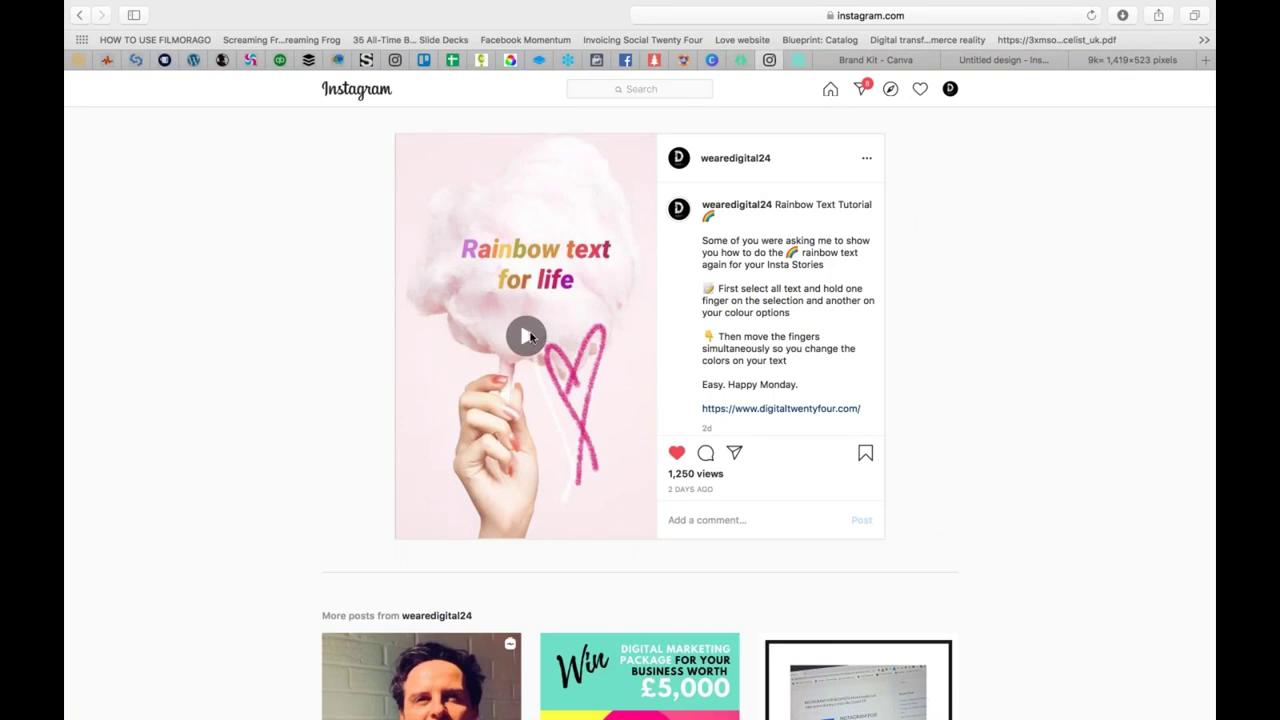
{"action": "left_click", "coordinate": [527, 336]}
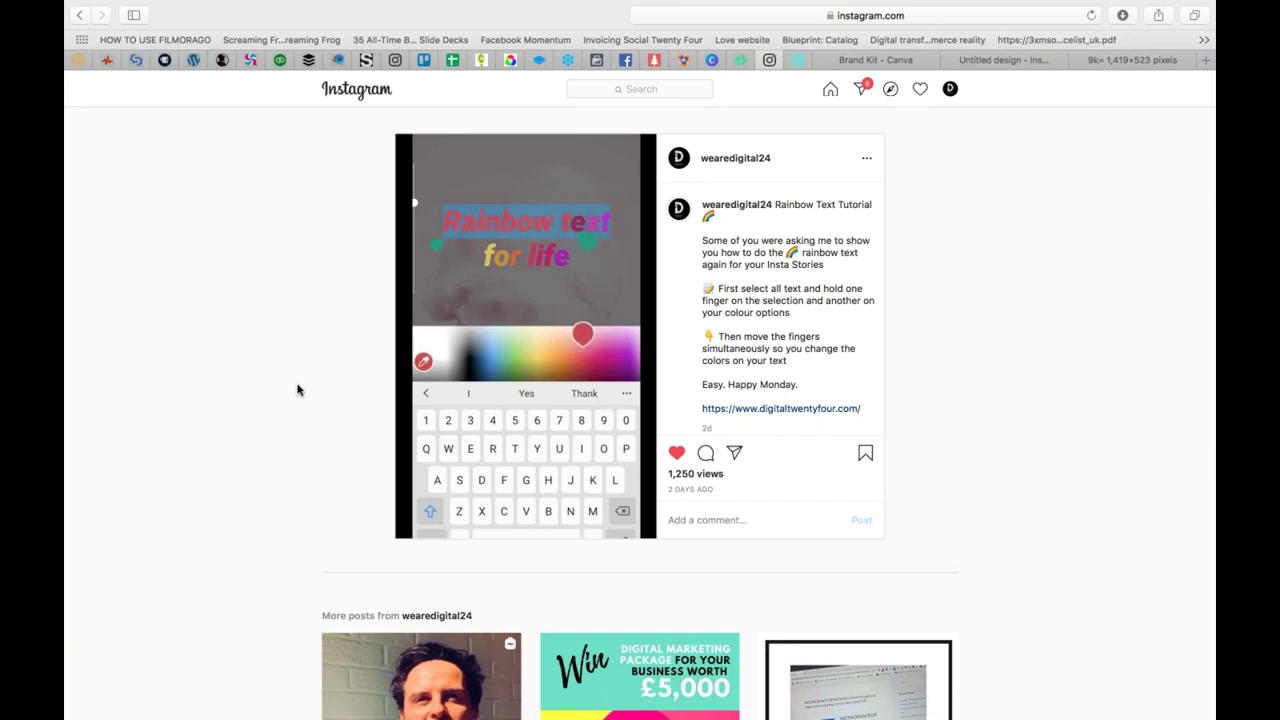
{"action": "mouse_move", "coordinate": [496, 410]}
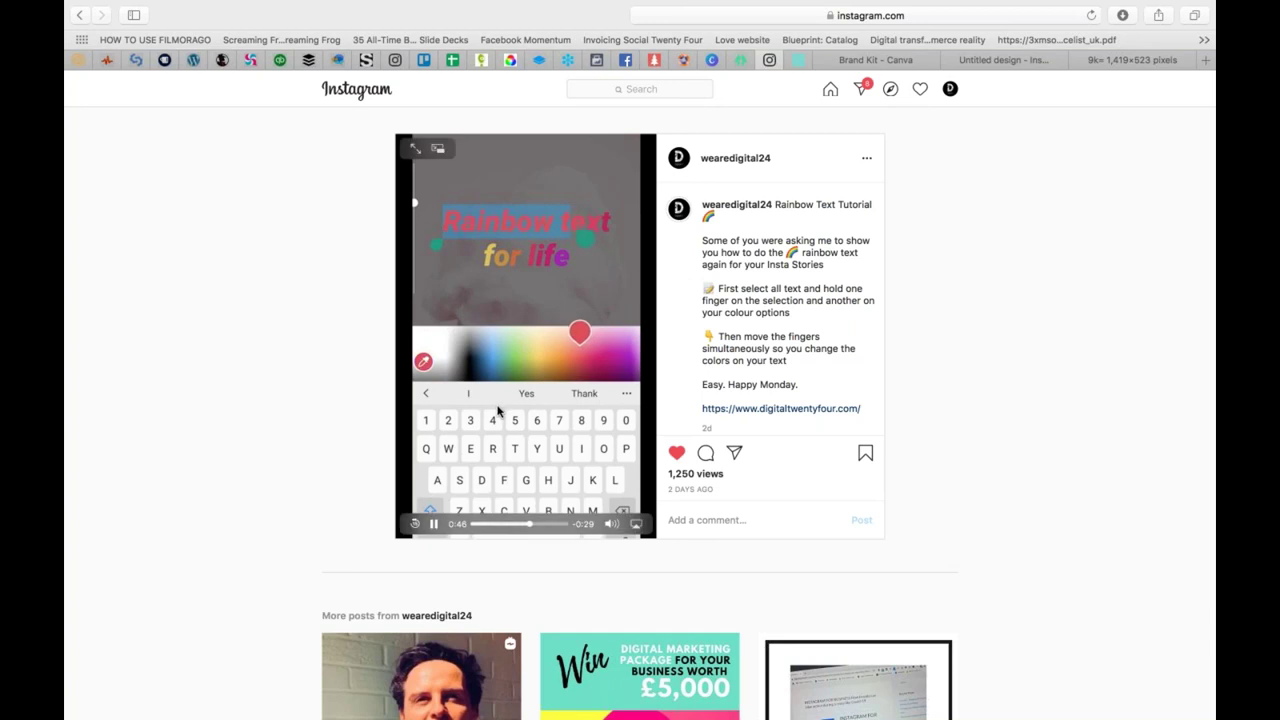
Step: Look over the rest of the Rainbow Text Tutorial post, return to the profile's IGTV list and browse its older videos
{"action": "scroll", "coordinate": [617, 297], "scroll_direction": "down", "scroll_amount": 8}
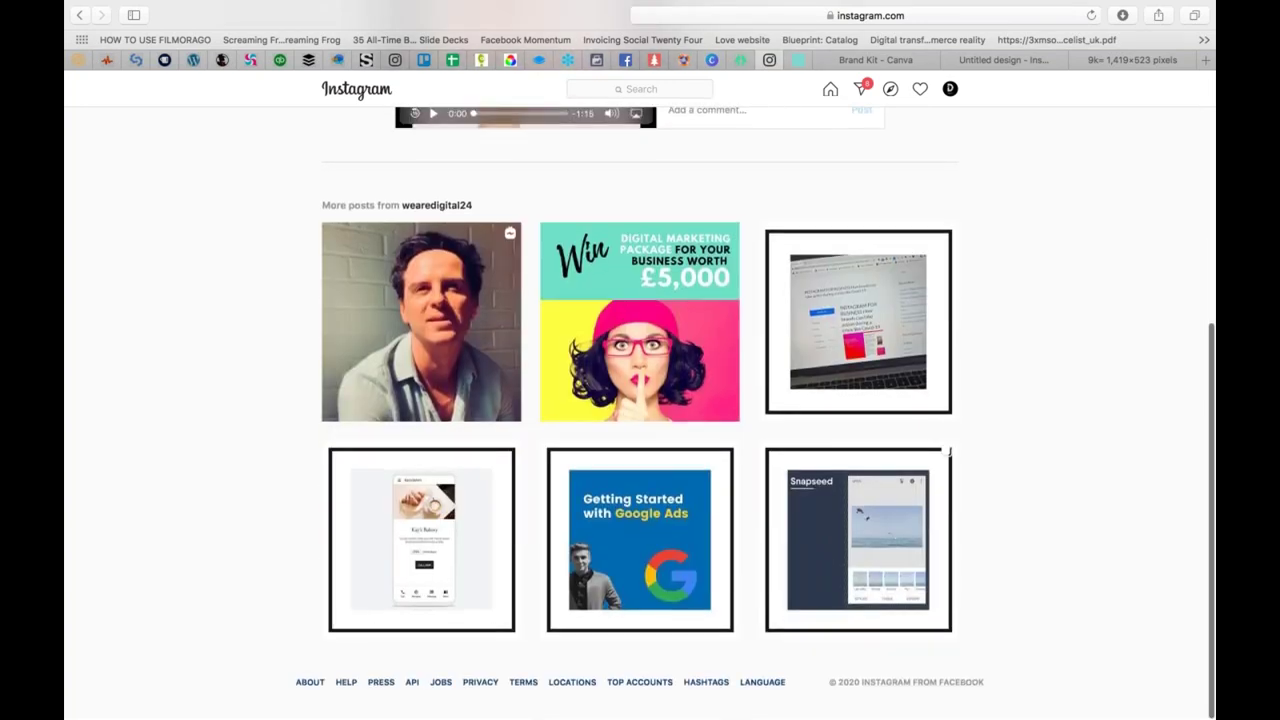
{"action": "scroll", "coordinate": [652, 243], "scroll_direction": "up", "scroll_amount": 8}
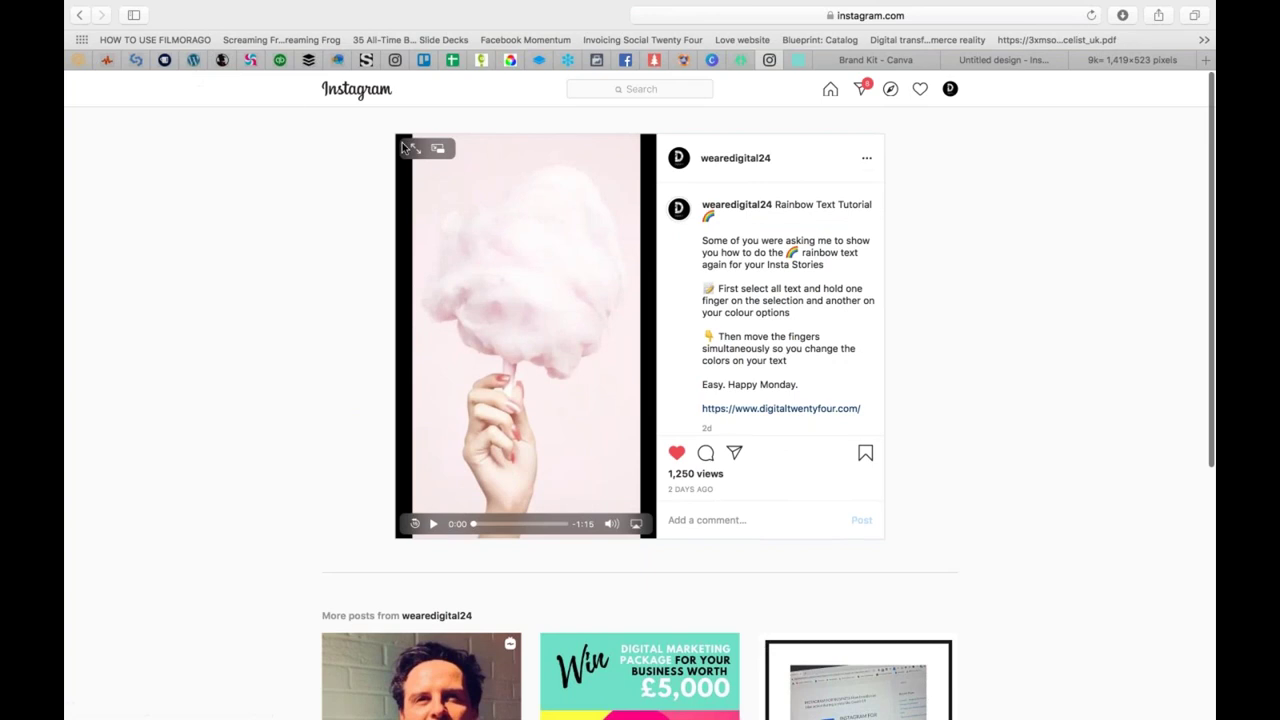
{"action": "left_click", "coordinate": [80, 15]}
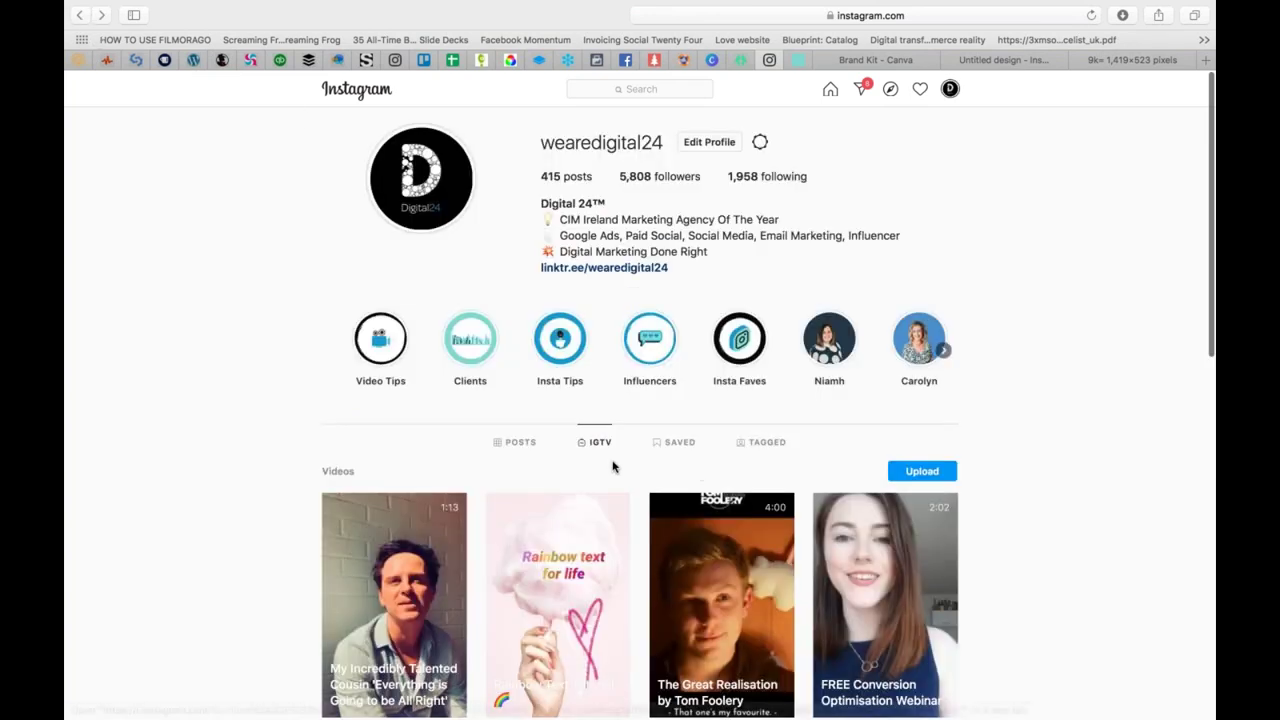
{"action": "scroll", "coordinate": [613, 466], "scroll_direction": "down", "scroll_amount": 12}
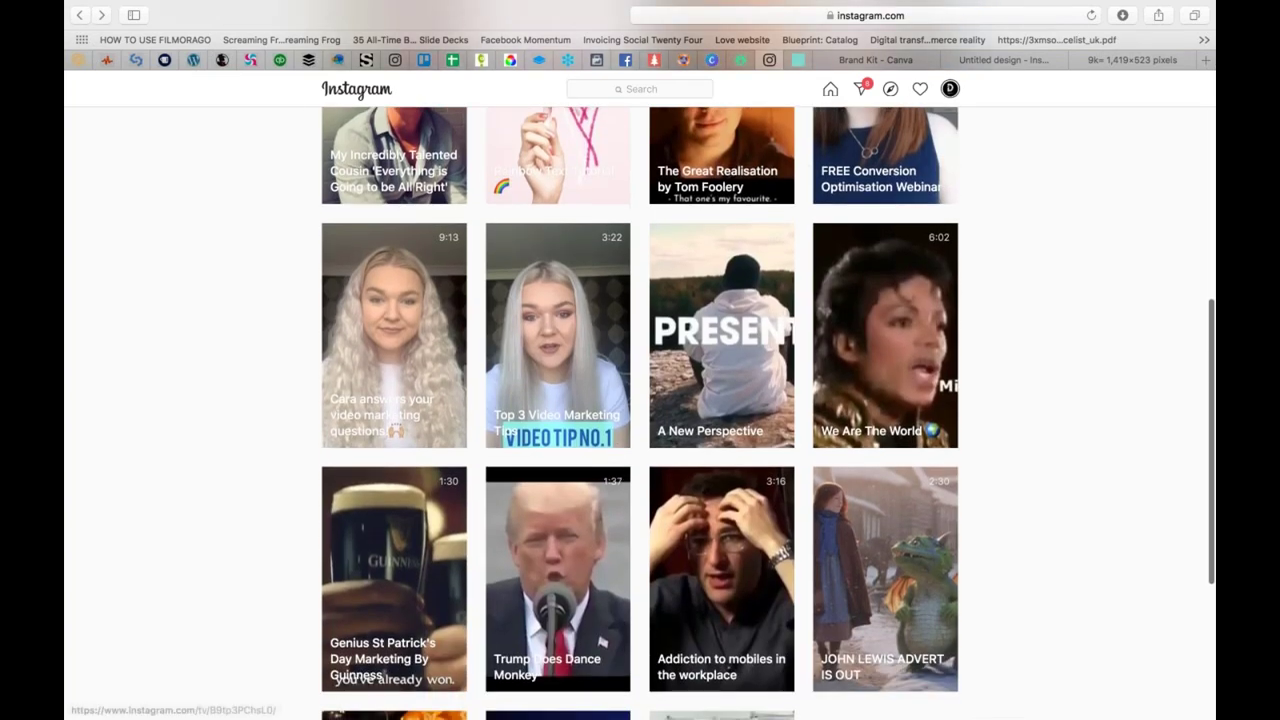
Step: Open the IGTV video on designing an Instagram post on mobile in 90 seconds, play it and pause it near the end
{"action": "scroll", "coordinate": [580, 510], "scroll_direction": "down", "scroll_amount": 5}
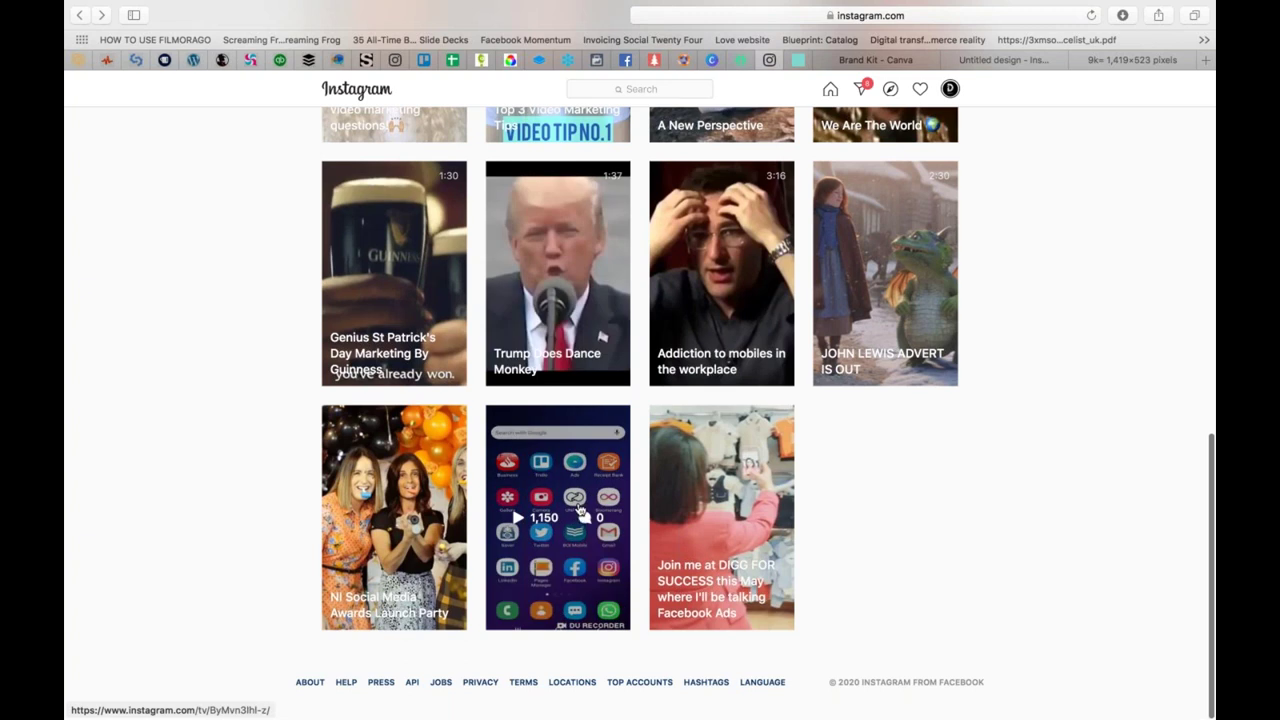
{"action": "left_click", "coordinate": [579, 509]}
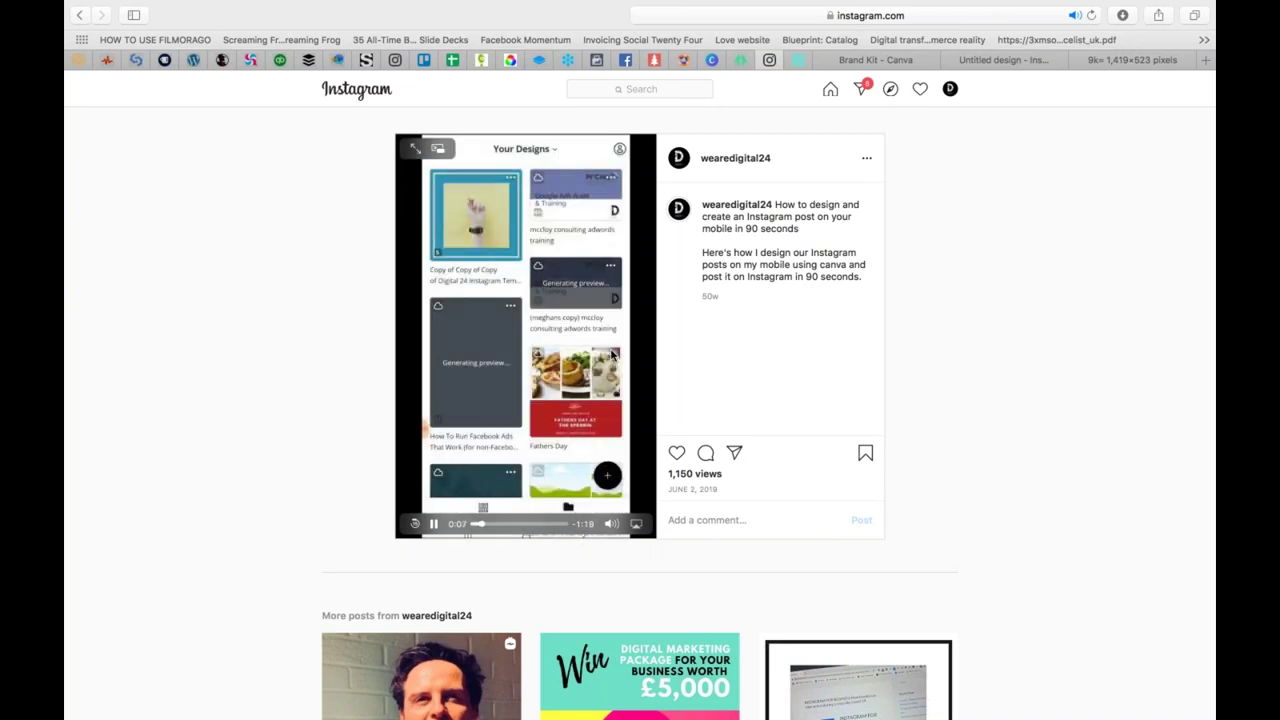
{"action": "mouse_move", "coordinate": [612, 525]}
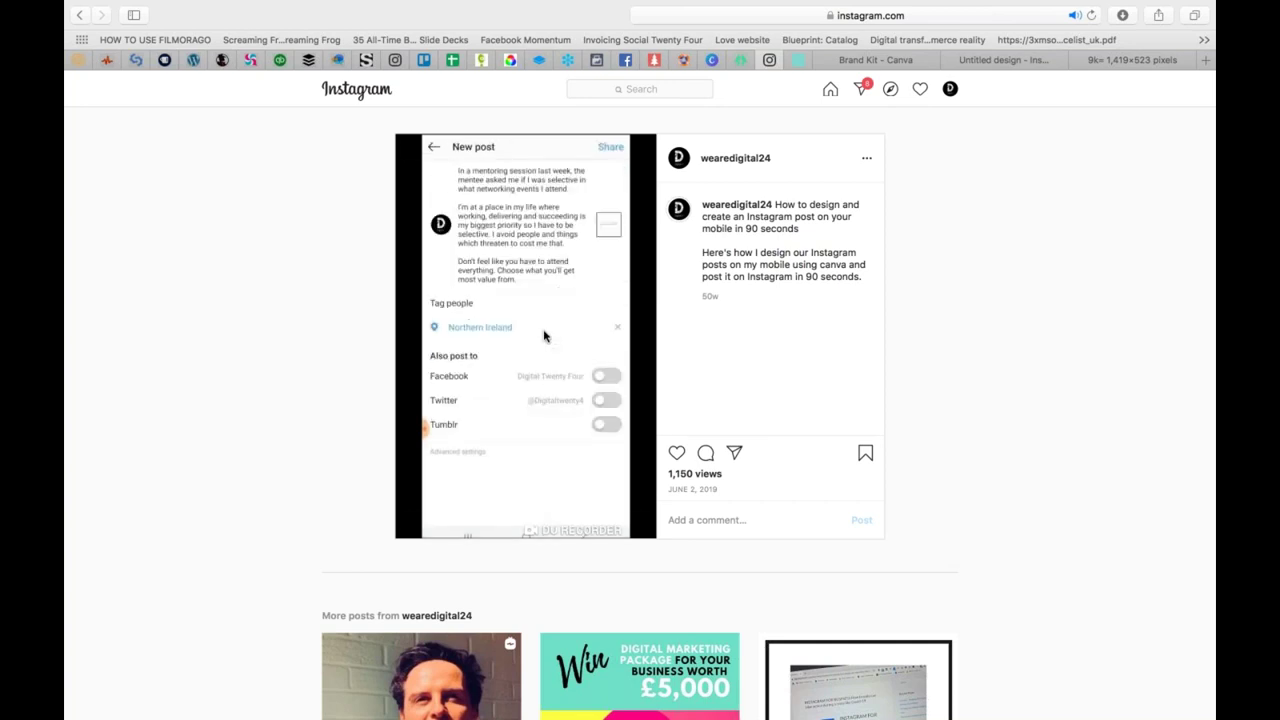
{"action": "mouse_move", "coordinate": [545, 339]}
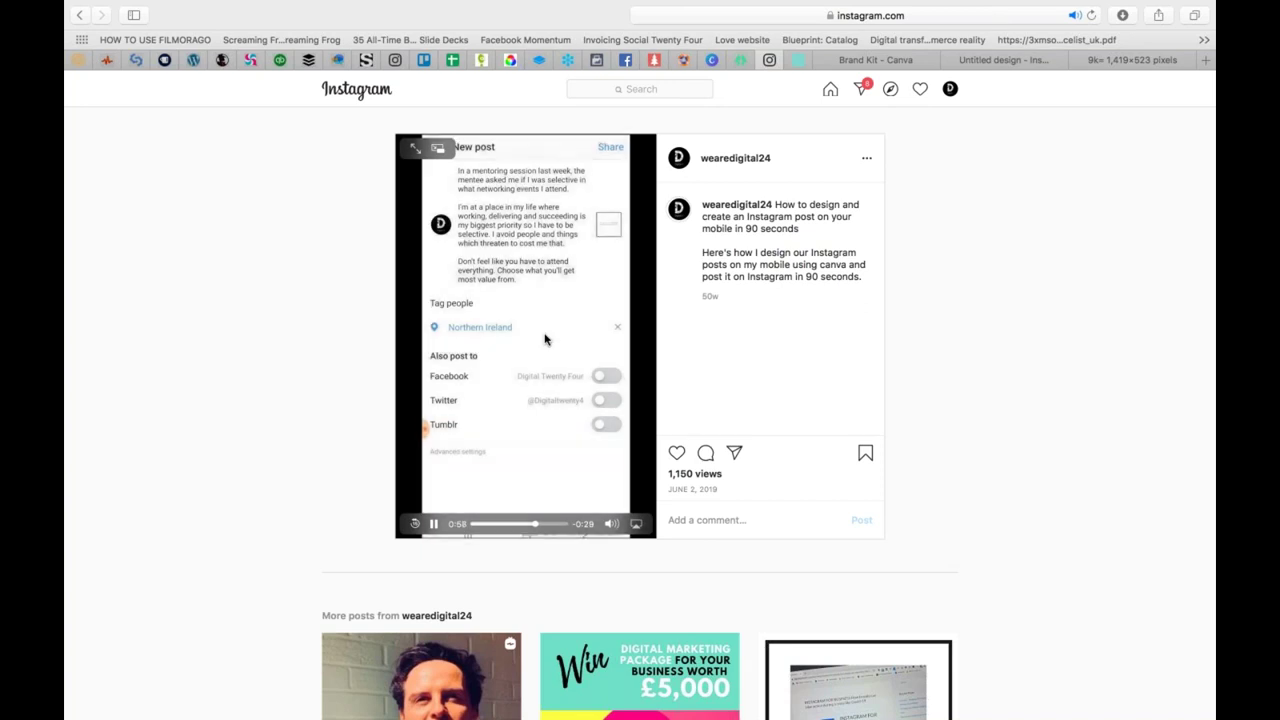
{"action": "left_click", "coordinate": [432, 526]}
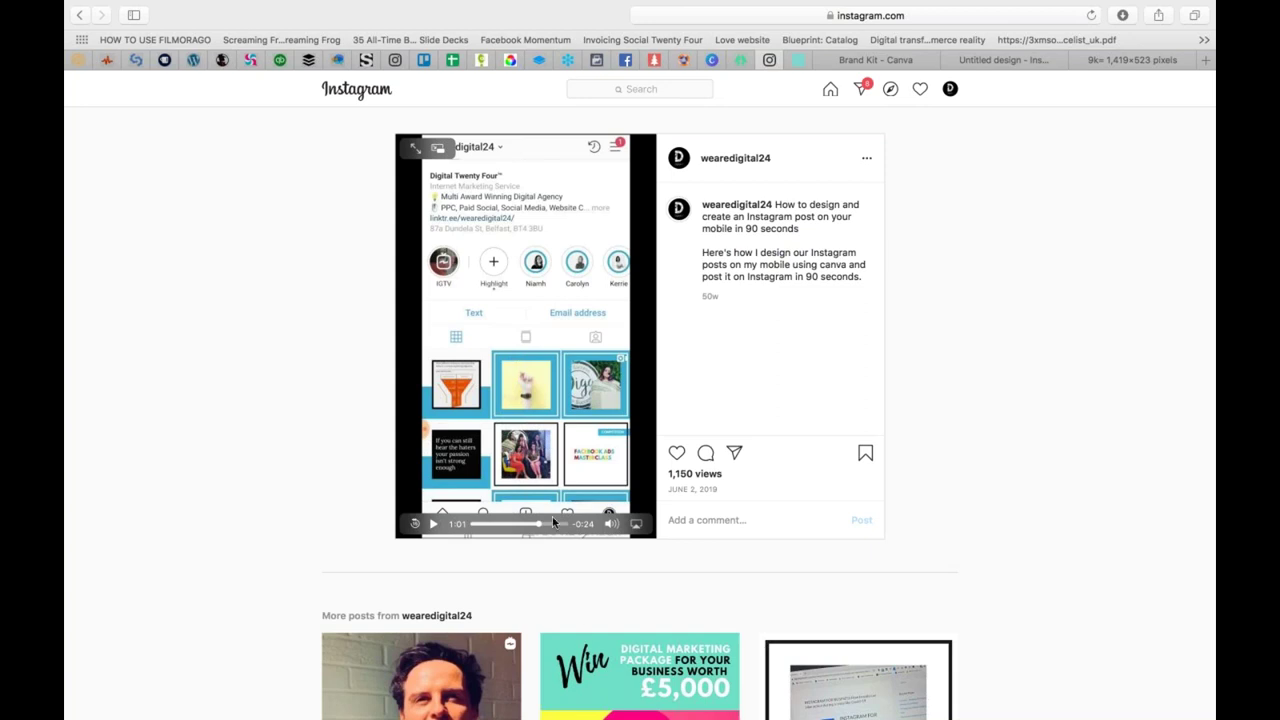
Step: Switch to the Preview slide deck, show it full screen and advance to the Instagram Ads slide on Page Transparency
{"action": "mouse_move", "coordinate": [690, 705]}
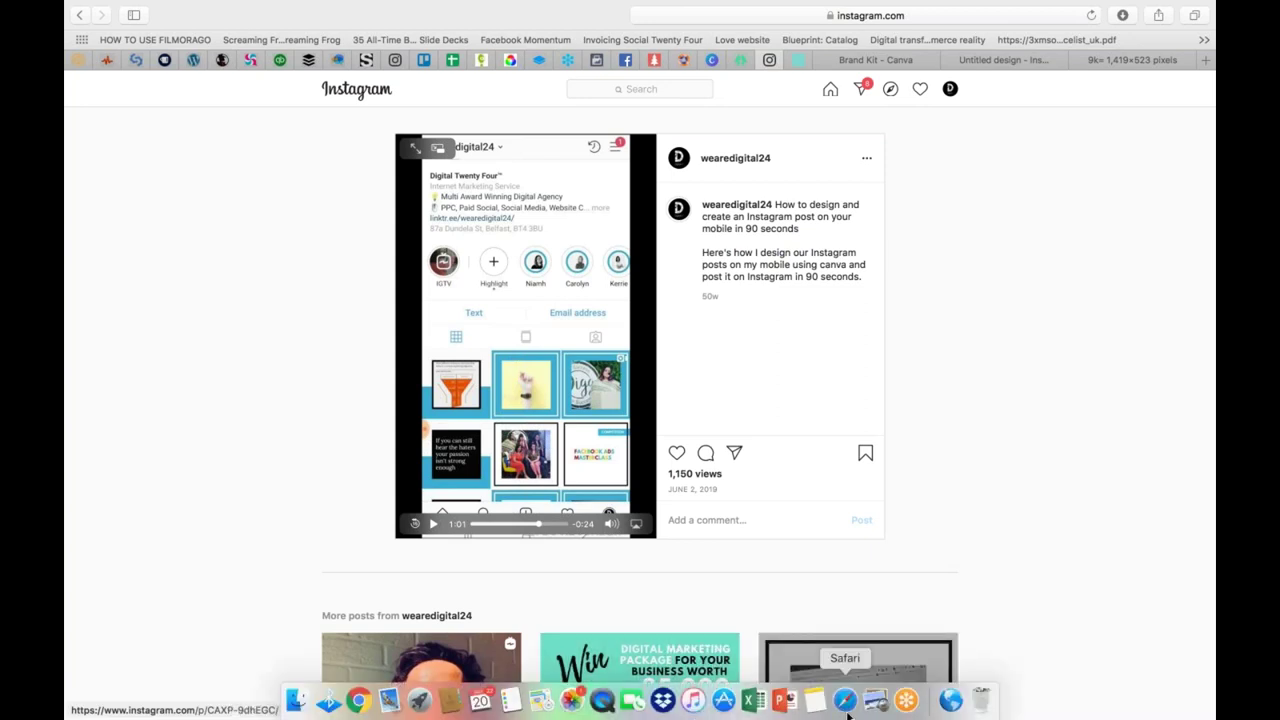
{"action": "left_click", "coordinate": [882, 705]}
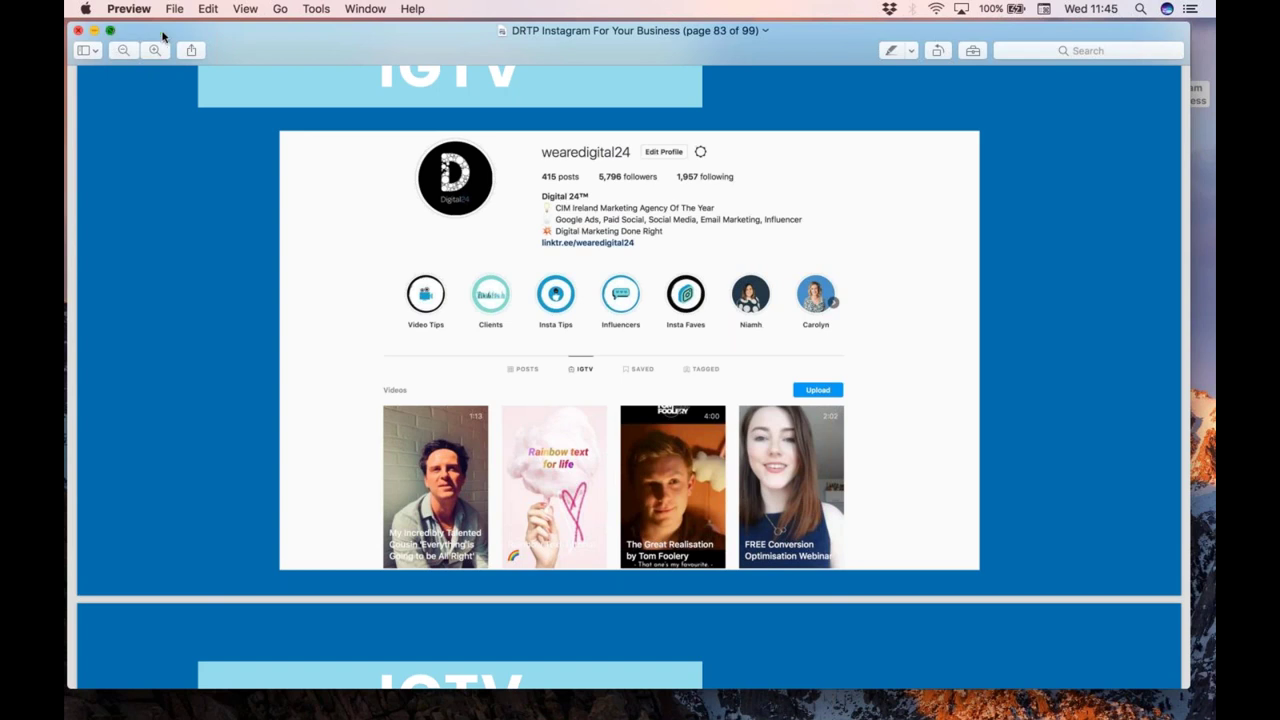
{"action": "left_click", "coordinate": [110, 30]}
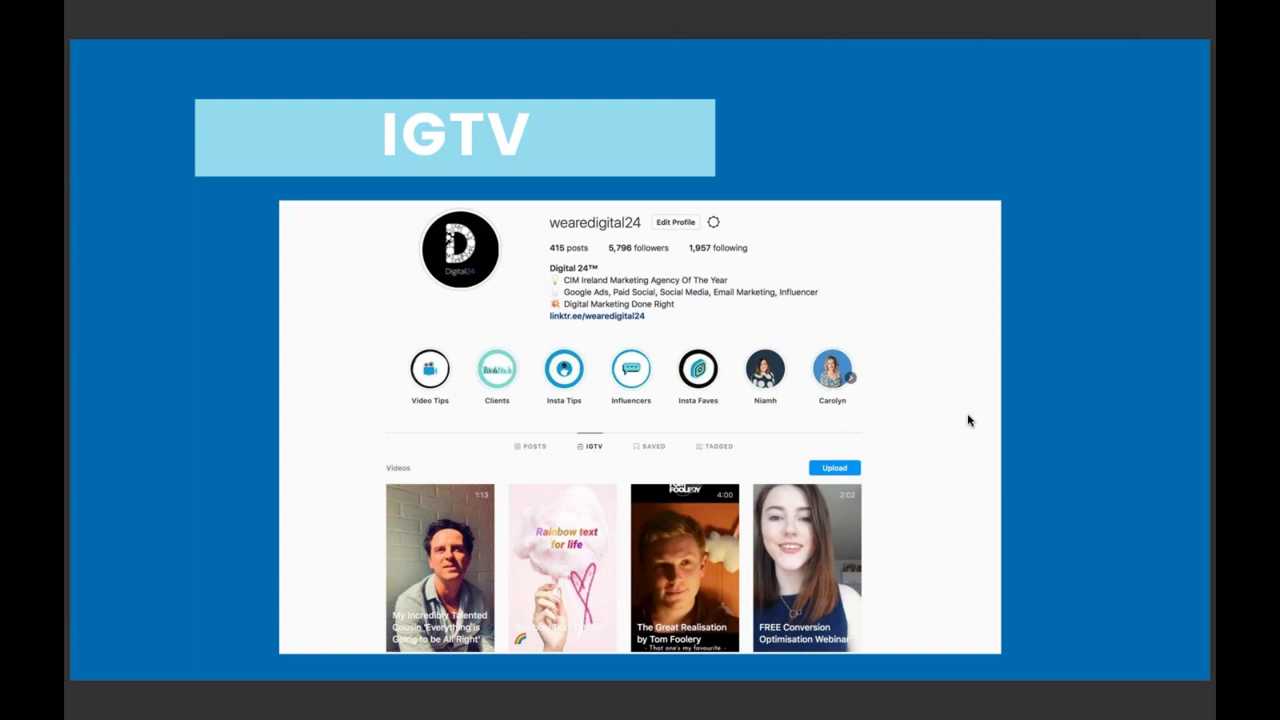
{"action": "key", "text": "Right"}
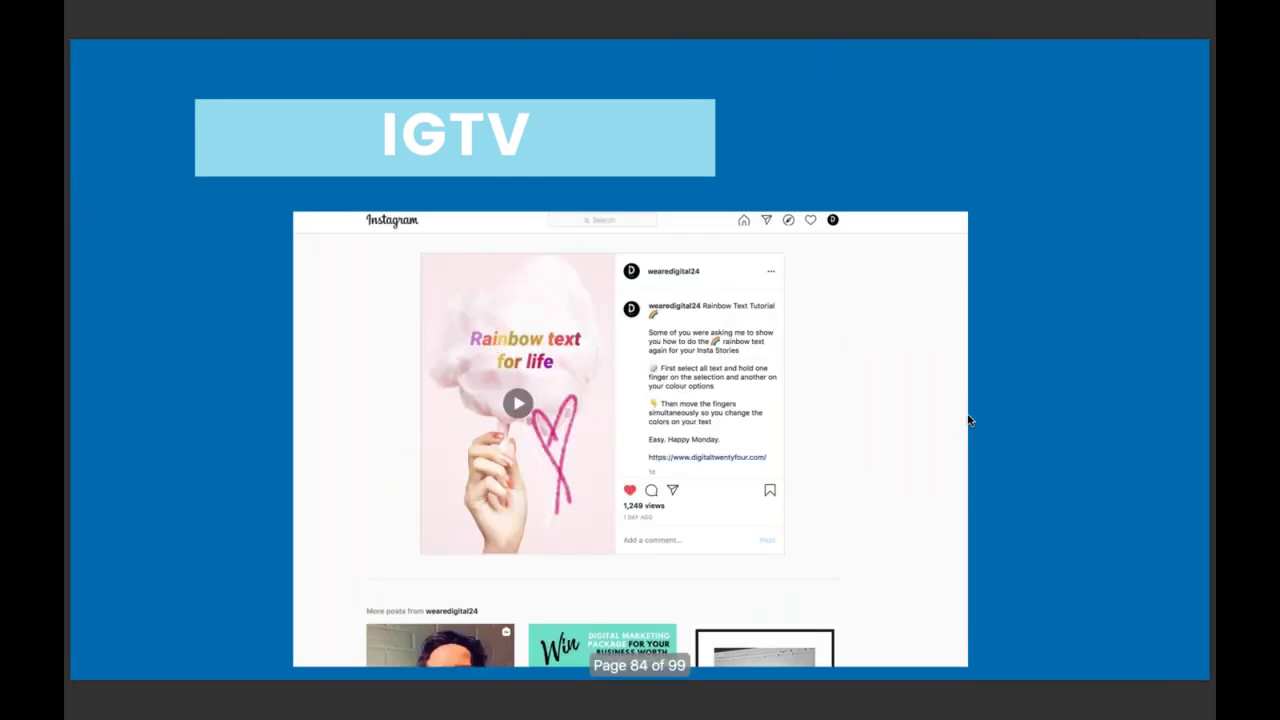
{"action": "key", "text": "Right"}
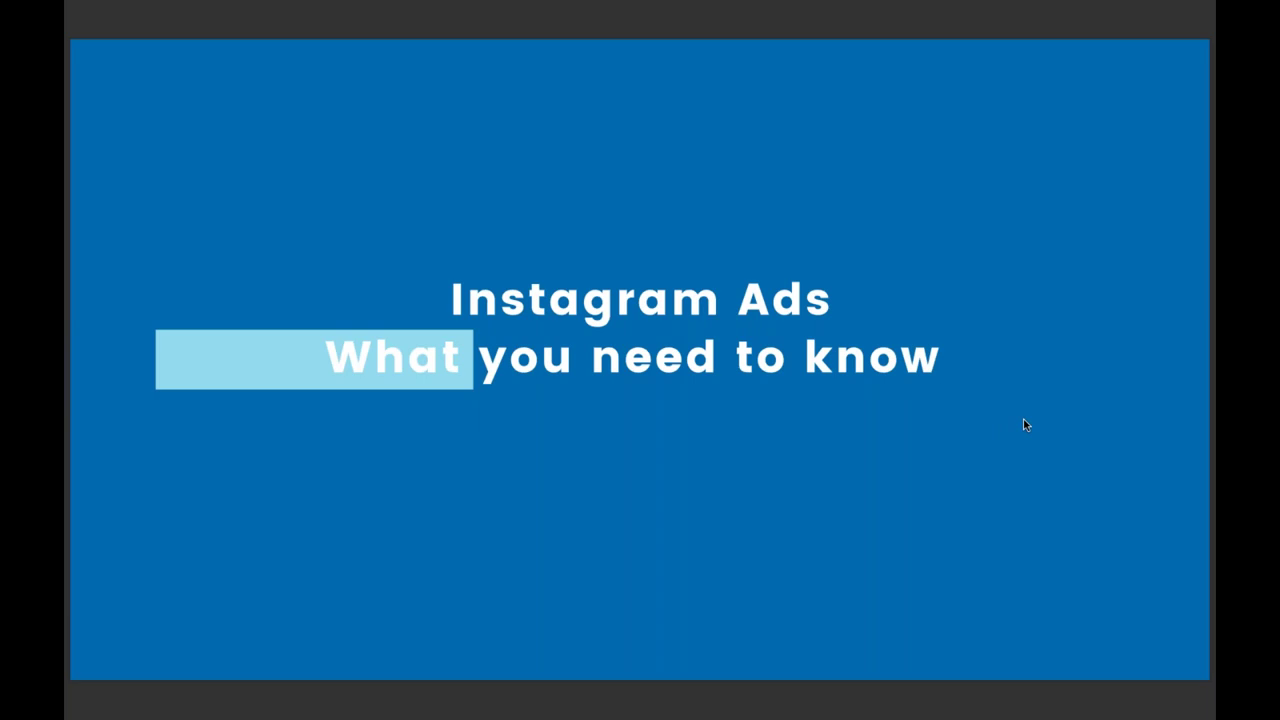
{"action": "key", "text": "Right"}
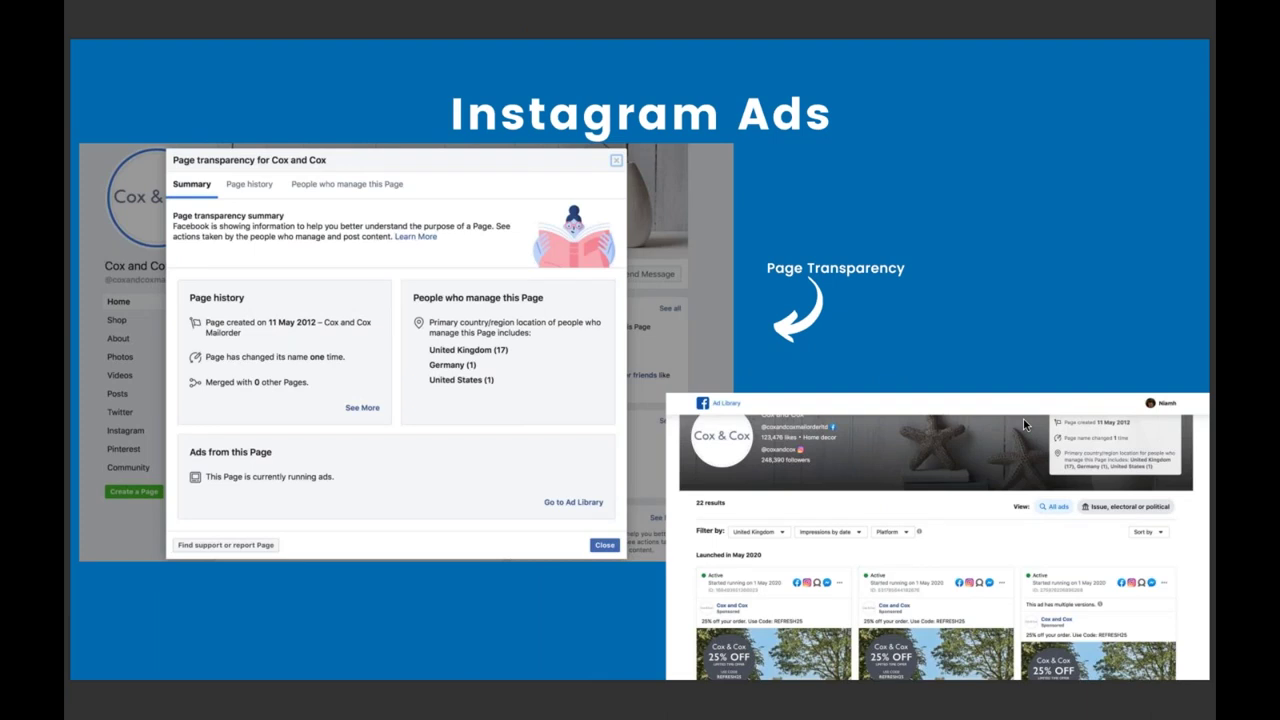
Step: Leave the full-screen slides, switch to Safari and close the Brand Kit, Untitled design and 9k= image tabs
{"action": "key", "text": "Escape"}
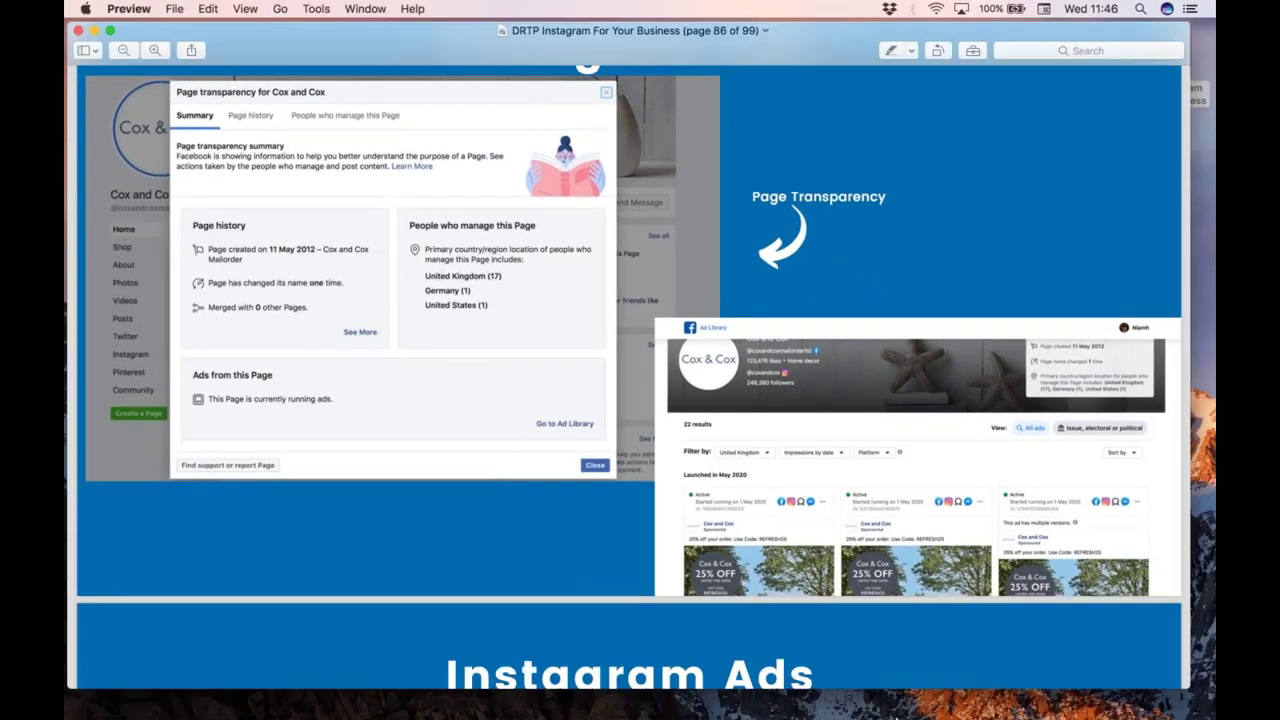
{"action": "left_click", "coordinate": [845, 698]}
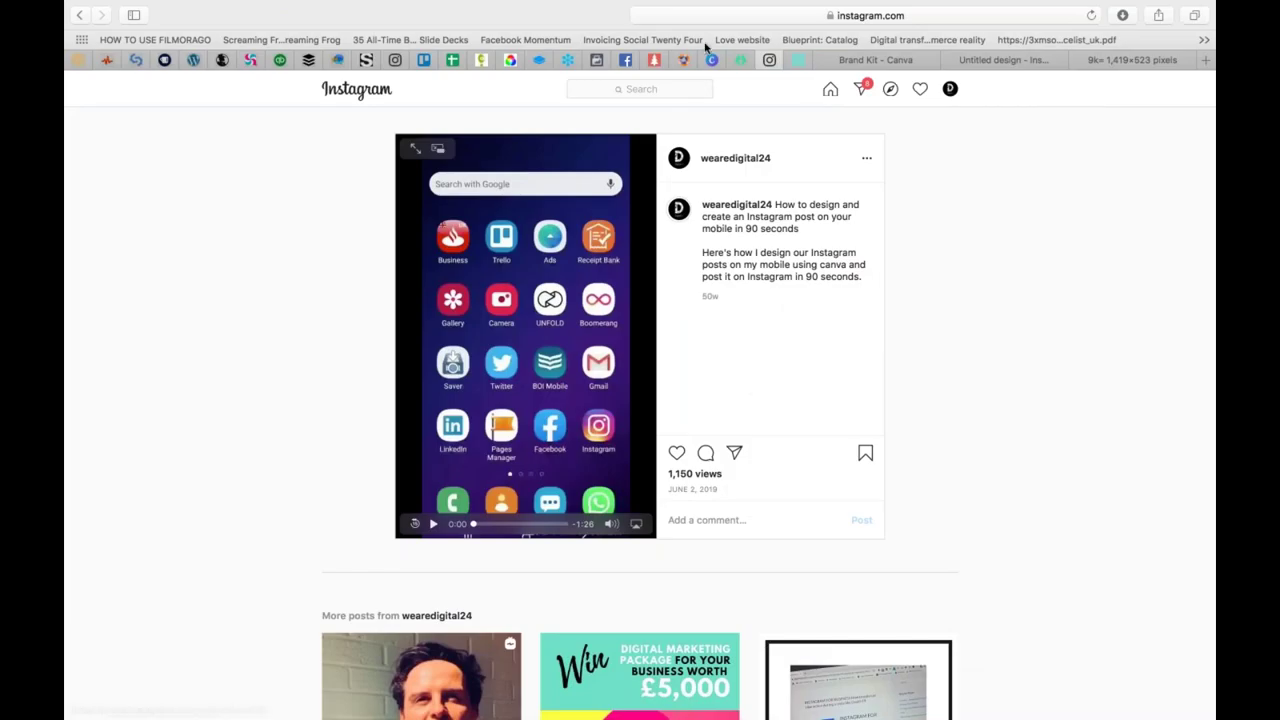
{"action": "left_click", "coordinate": [655, 59]}
{"action": "left_click", "coordinate": [883, 66]}
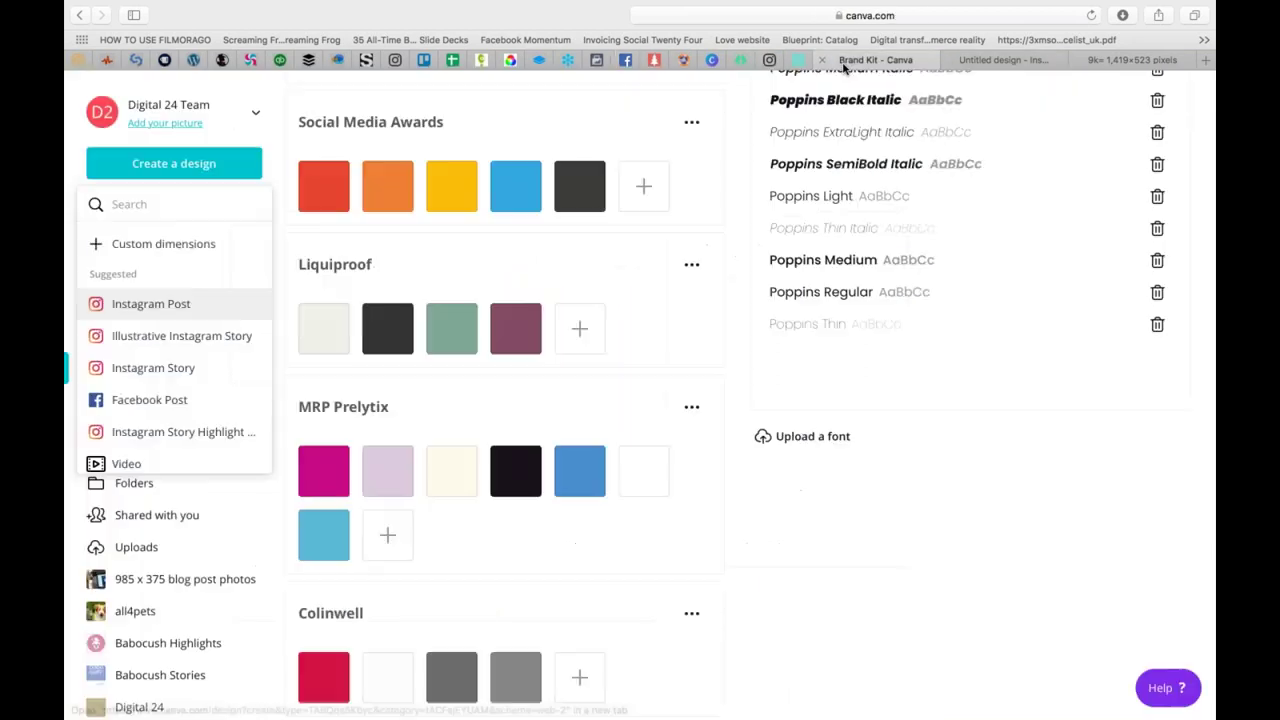
{"action": "left_click", "coordinate": [822, 61]}
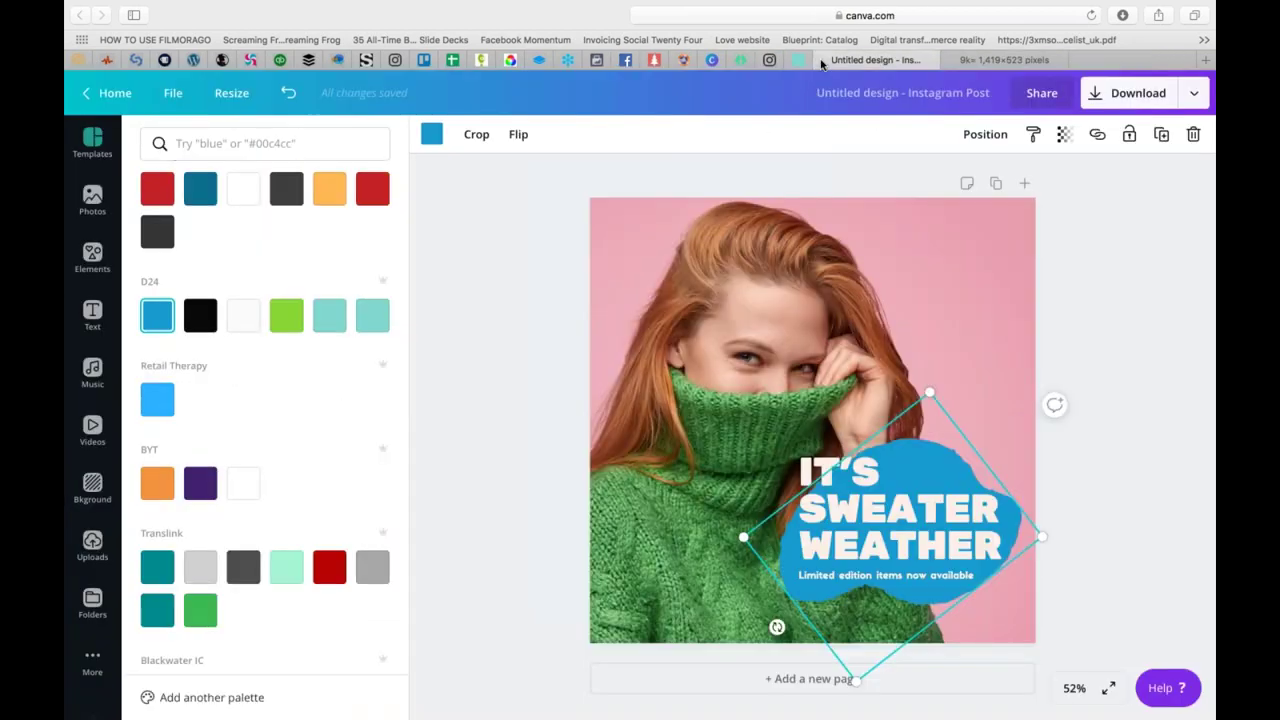
{"action": "left_click", "coordinate": [822, 61]}
{"action": "left_click", "coordinate": [822, 61]}
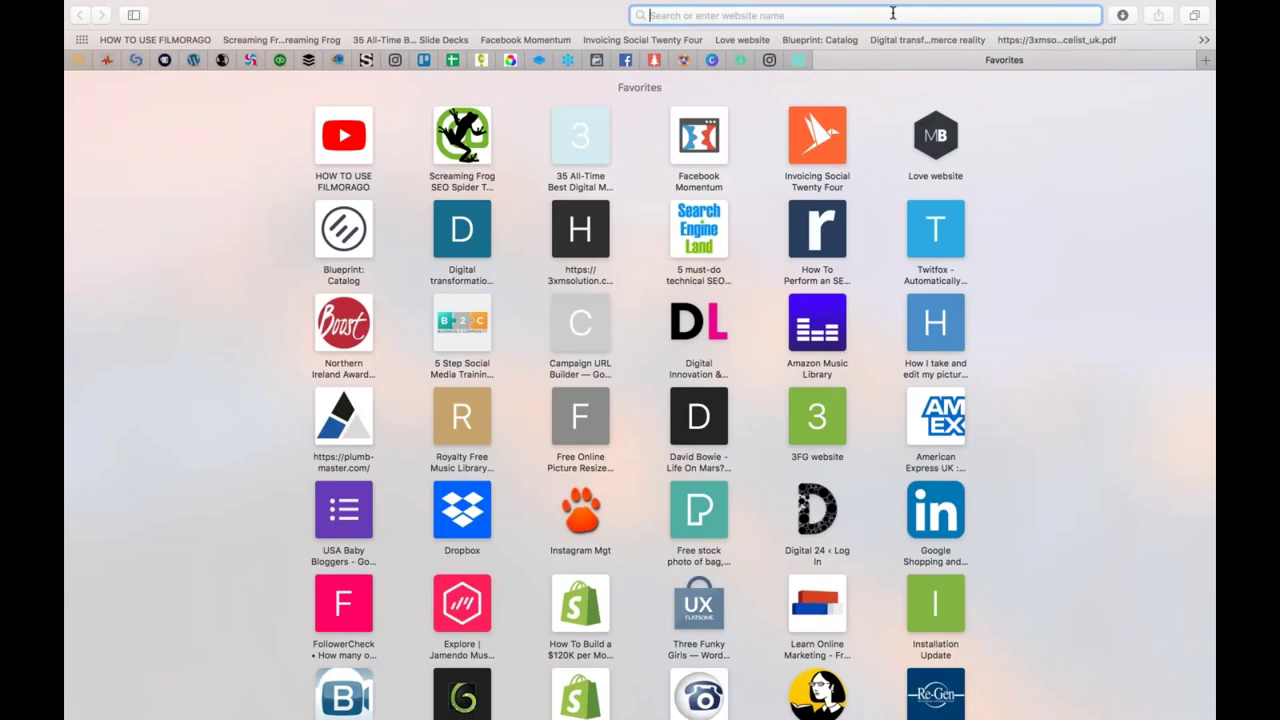
Step: Load facebook.com, search for "the walk in wardrobe online" and open The Walk In Wardrobe Online page
{"action": "type", "text": "facebook.com"}
{"action": "key", "text": "Return"}
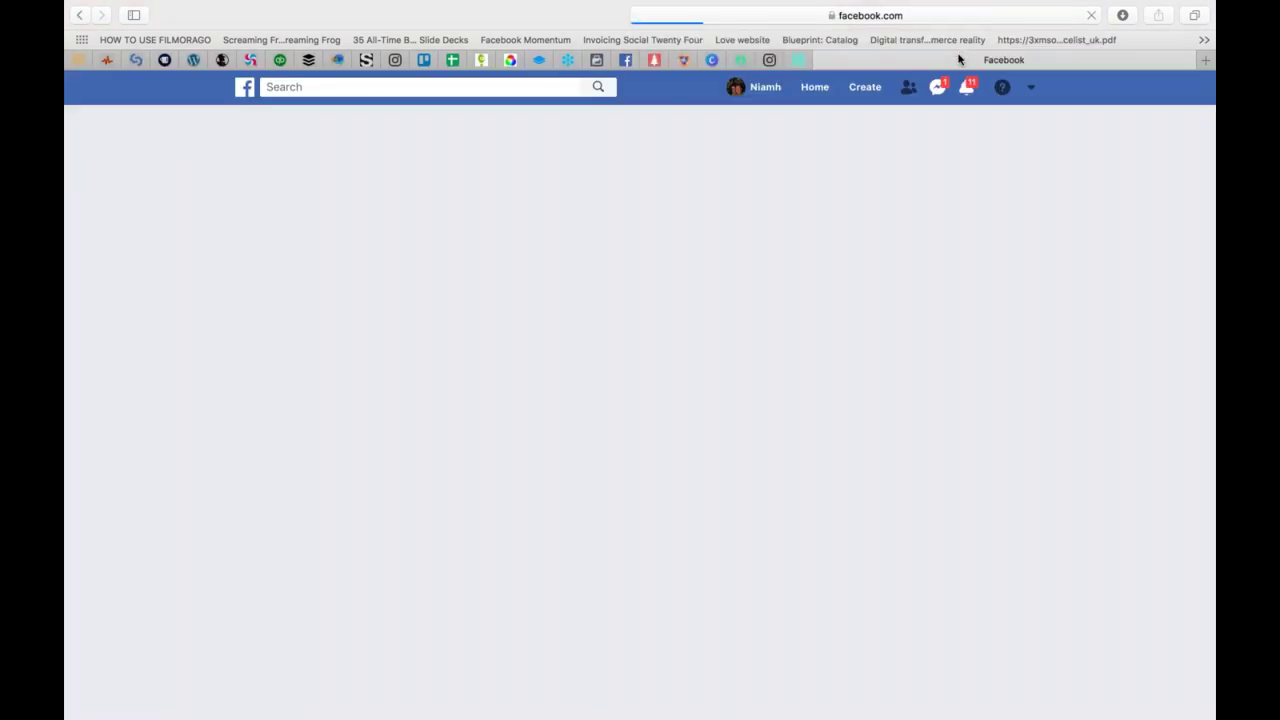
{"action": "left_click", "coordinate": [433, 87]}
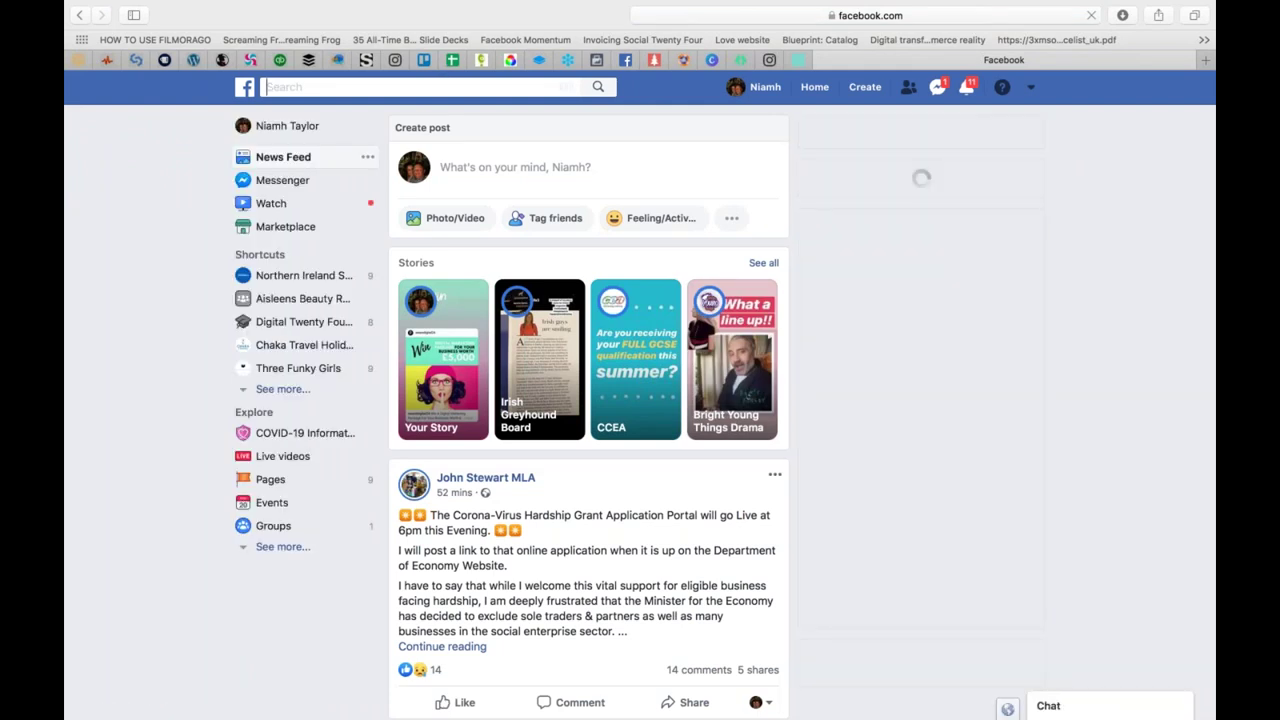
{"action": "type", "text": "walk"}
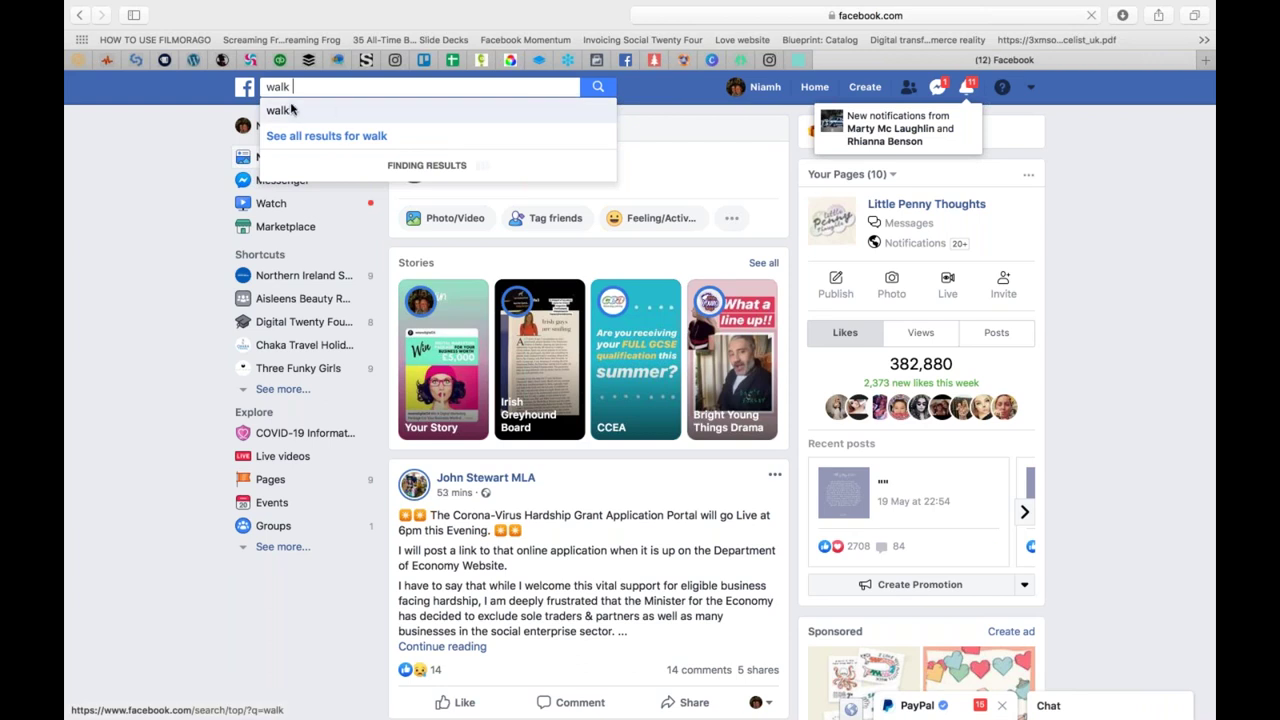
{"action": "type", "text": " in"}
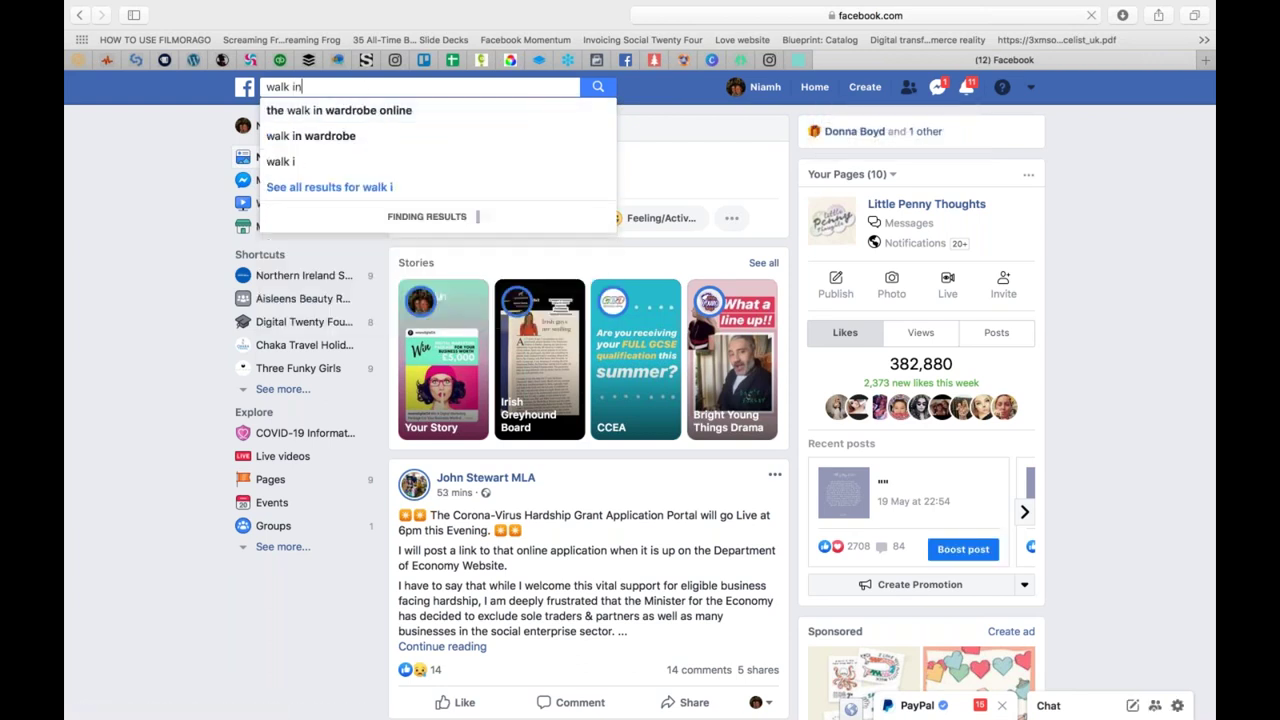
{"action": "left_click", "coordinate": [338, 110]}
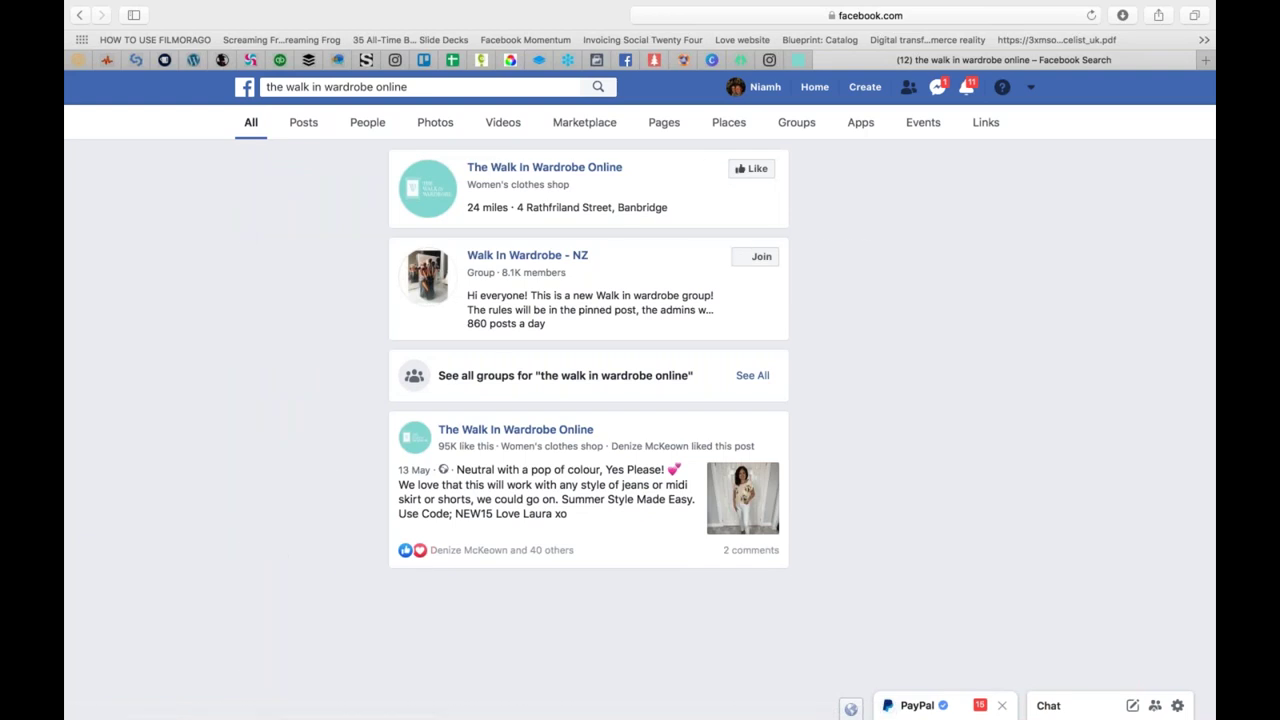
{"action": "left_click", "coordinate": [689, 199]}
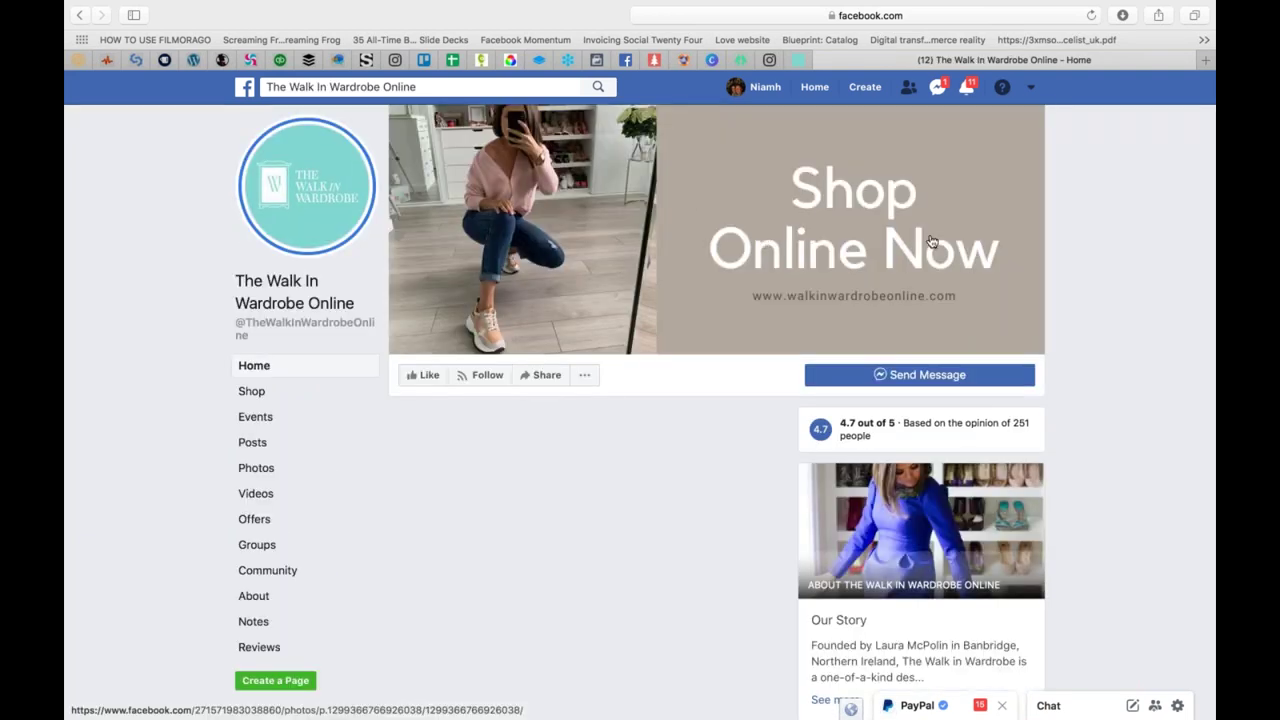
Step: Review the page's full Page transparency summary, highlight the line on its running ads and go to its Ad Library
{"action": "scroll", "coordinate": [930, 241], "scroll_direction": "down", "scroll_amount": 5}
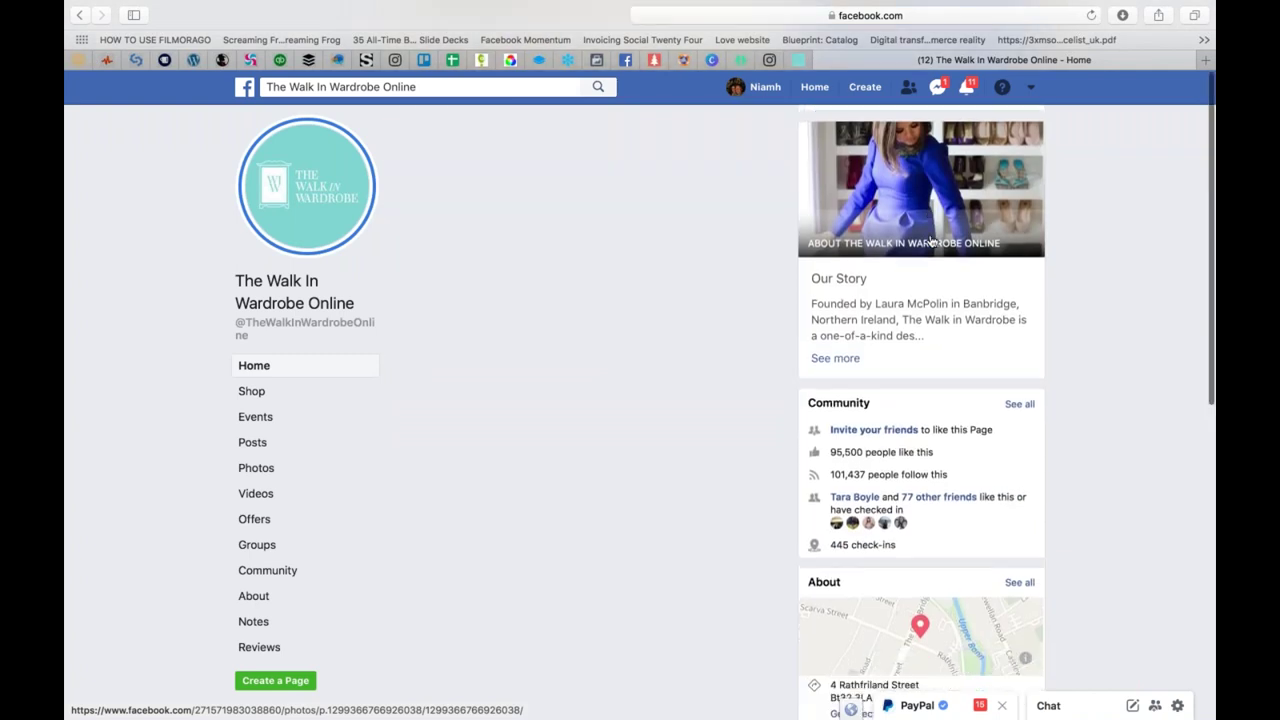
{"action": "scroll", "coordinate": [930, 241], "scroll_direction": "down", "scroll_amount": 10}
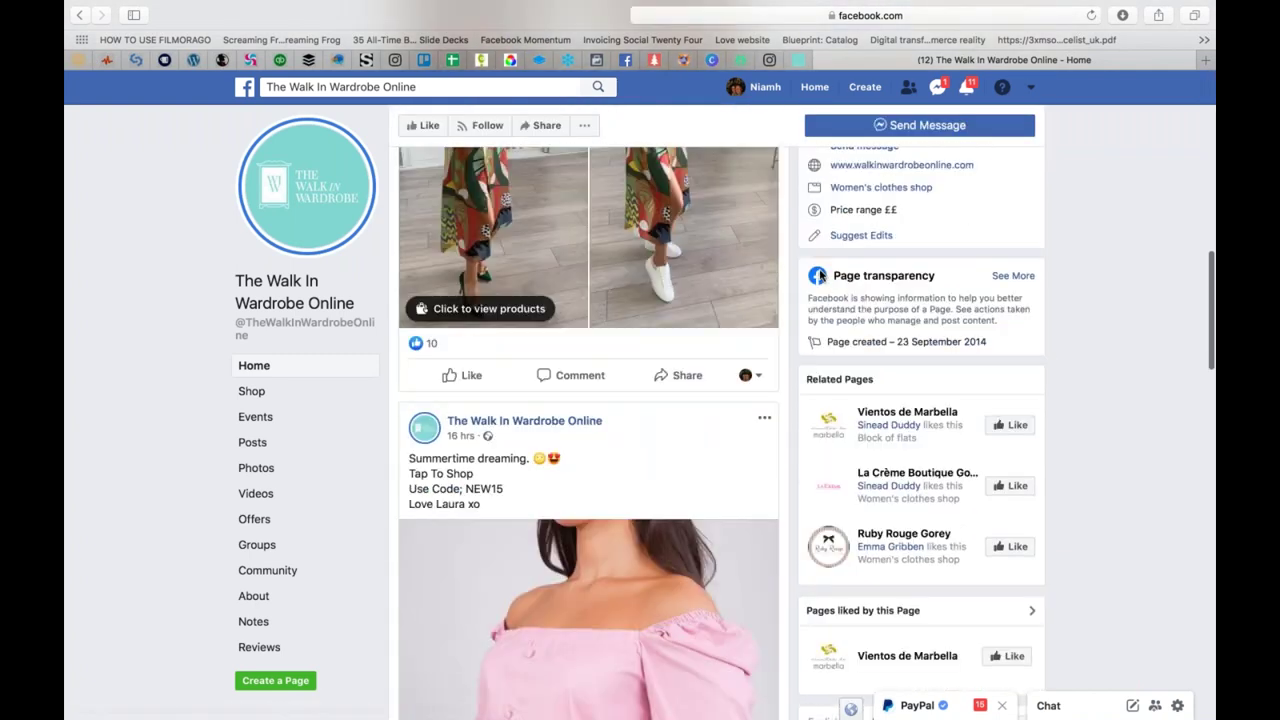
{"action": "left_click", "coordinate": [1013, 276]}
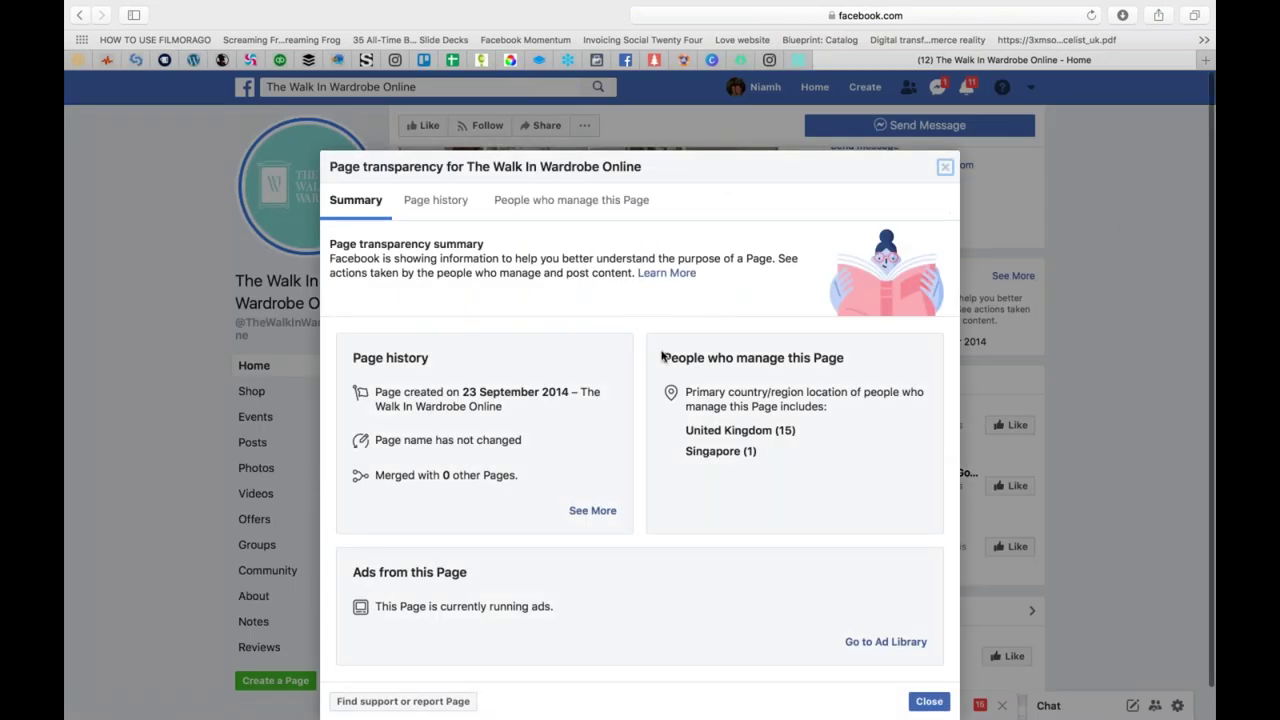
{"action": "scroll", "coordinate": [549, 411], "scroll_direction": "down", "scroll_amount": 1}
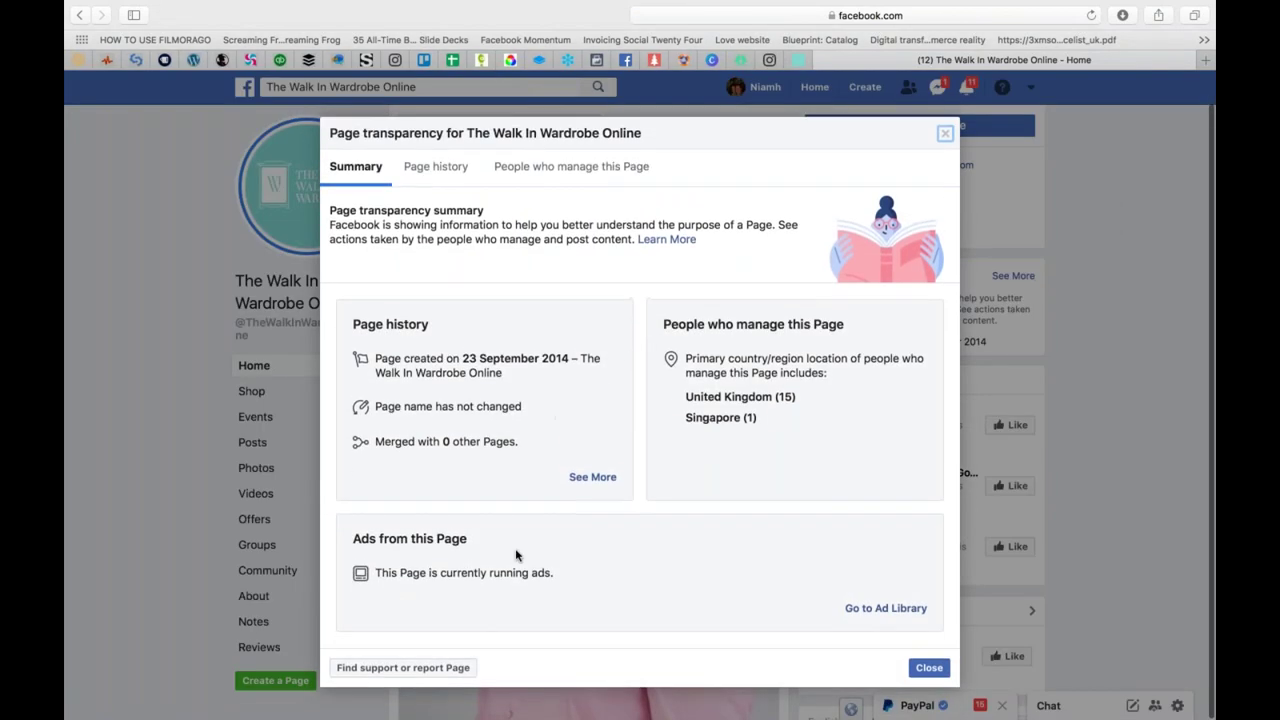
{"action": "left_click_drag", "start_coordinate": [375, 573], "coordinate": [570, 573]}
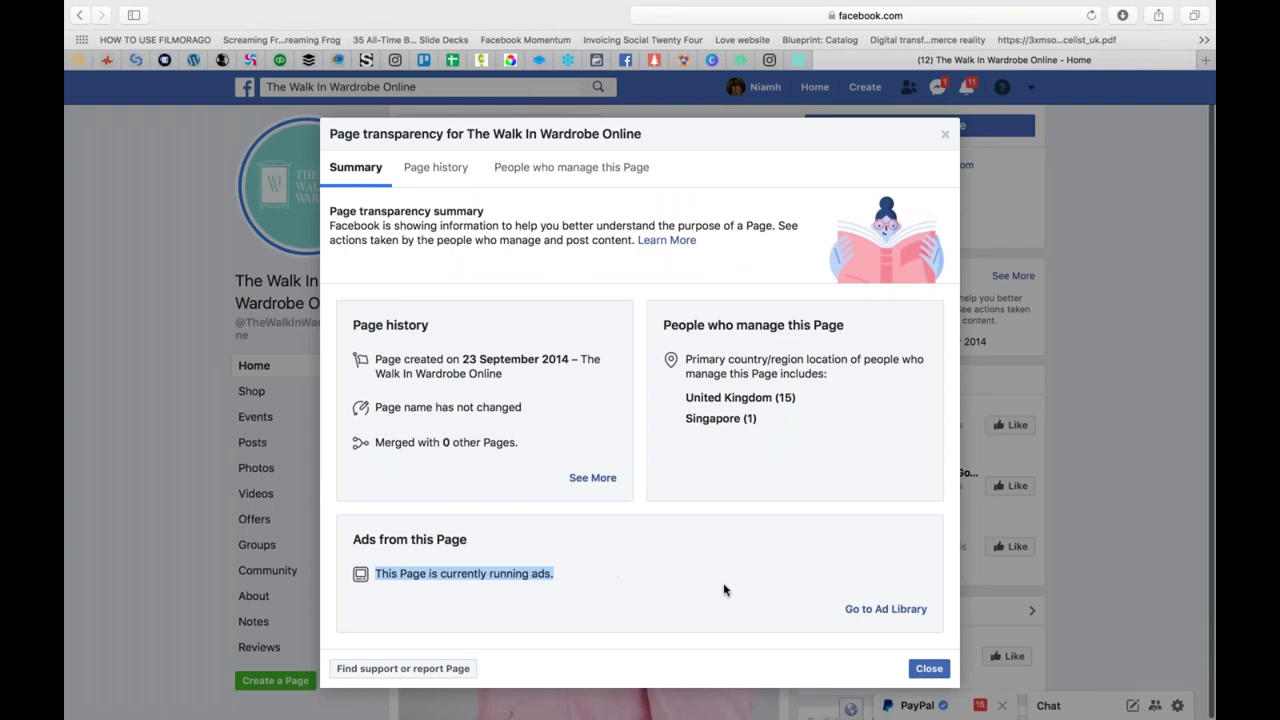
{"action": "left_click", "coordinate": [852, 609]}
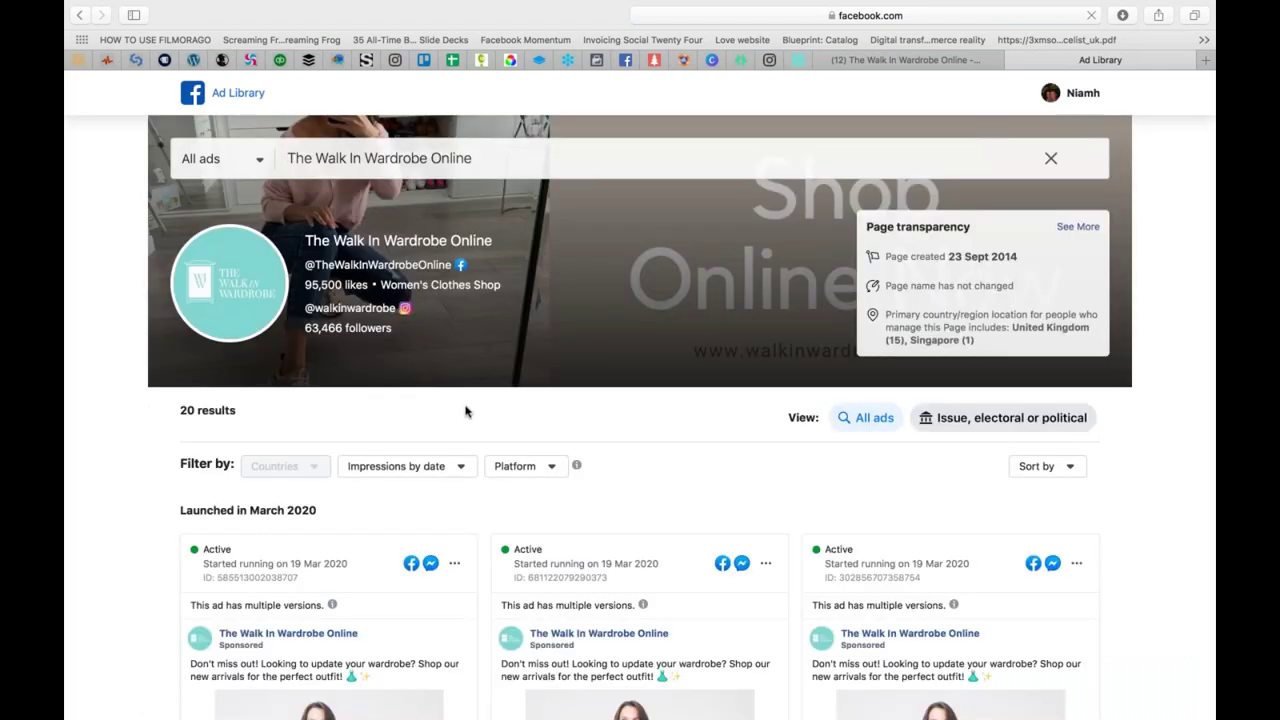
Step: Filter the Ad Library results to the Instagram platform and browse through the listed ads
{"action": "scroll", "coordinate": [465, 411], "scroll_direction": "down", "scroll_amount": 3}
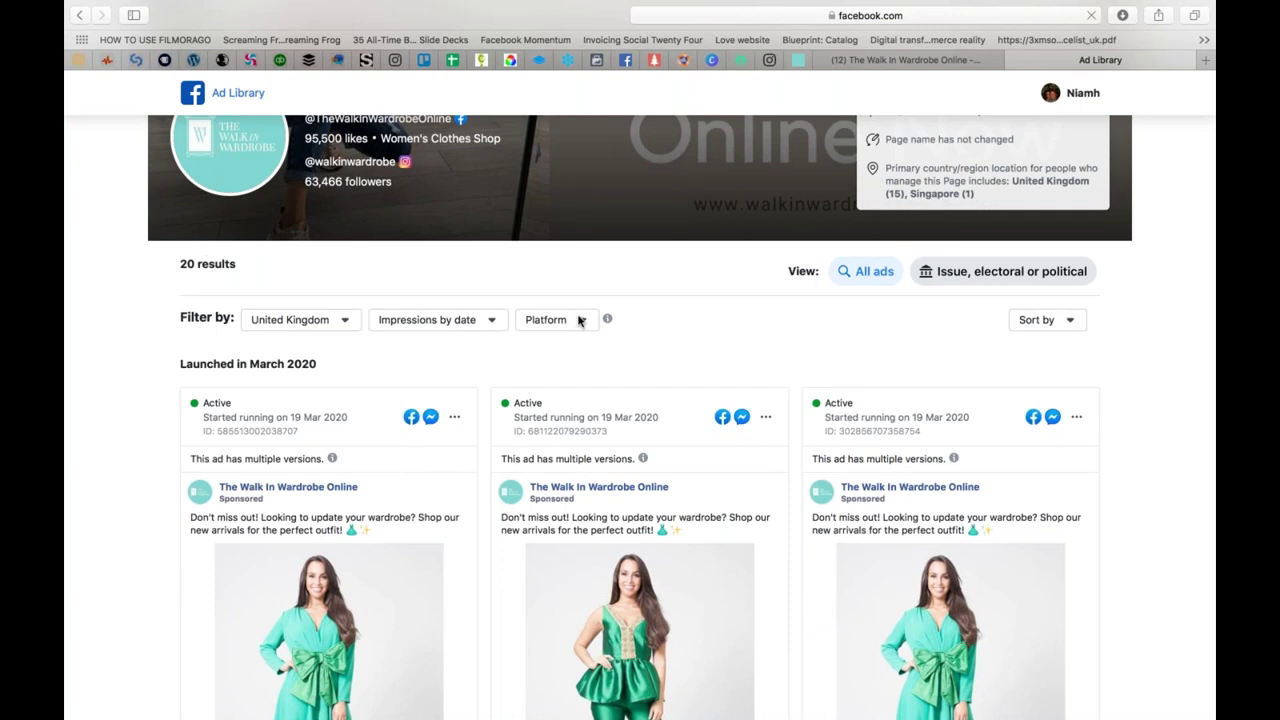
{"action": "left_click", "coordinate": [580, 318]}
{"action": "left_click", "coordinate": [525, 405]}
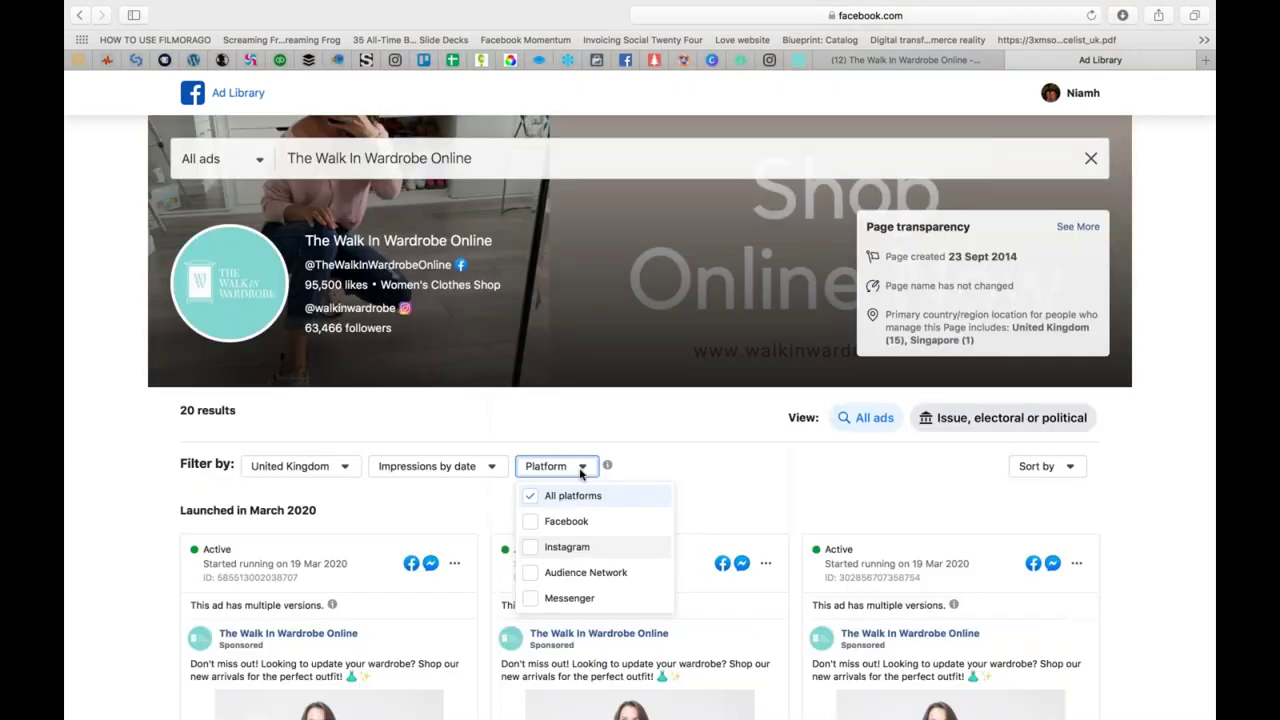
{"action": "scroll", "coordinate": [561, 489], "scroll_direction": "down", "scroll_amount": 5}
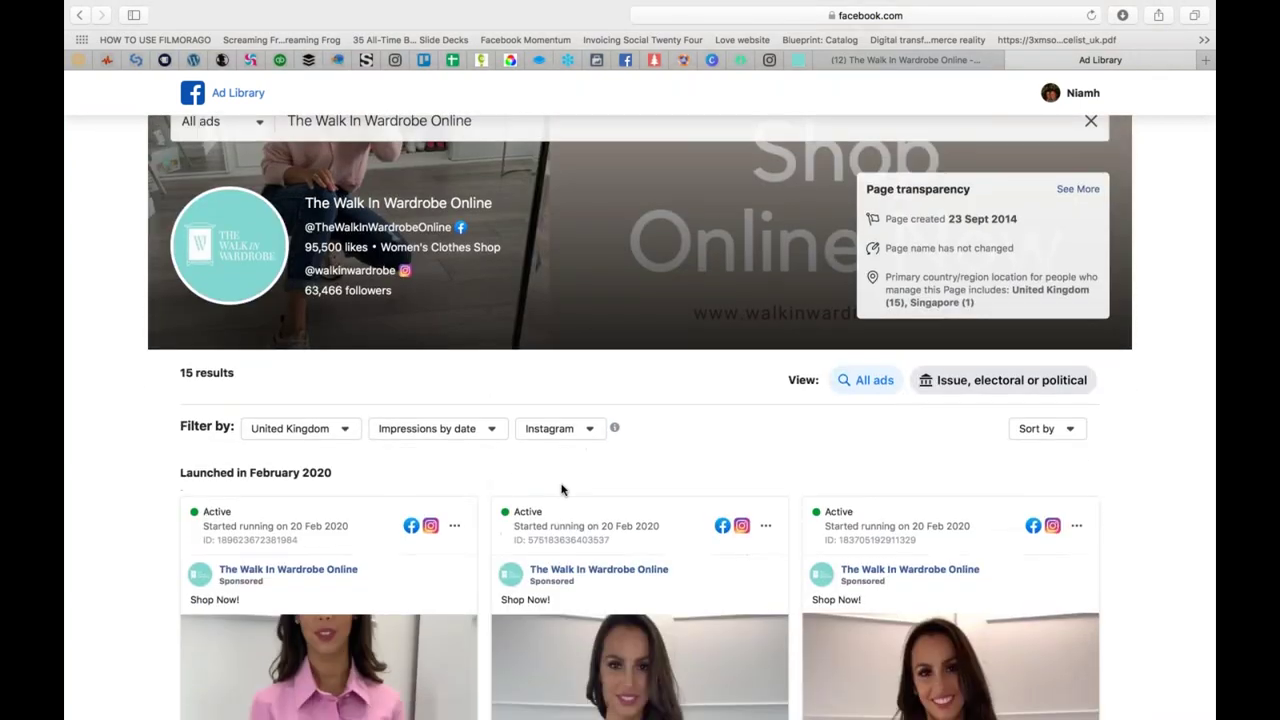
{"action": "scroll", "coordinate": [561, 489], "scroll_direction": "down", "scroll_amount": 10}
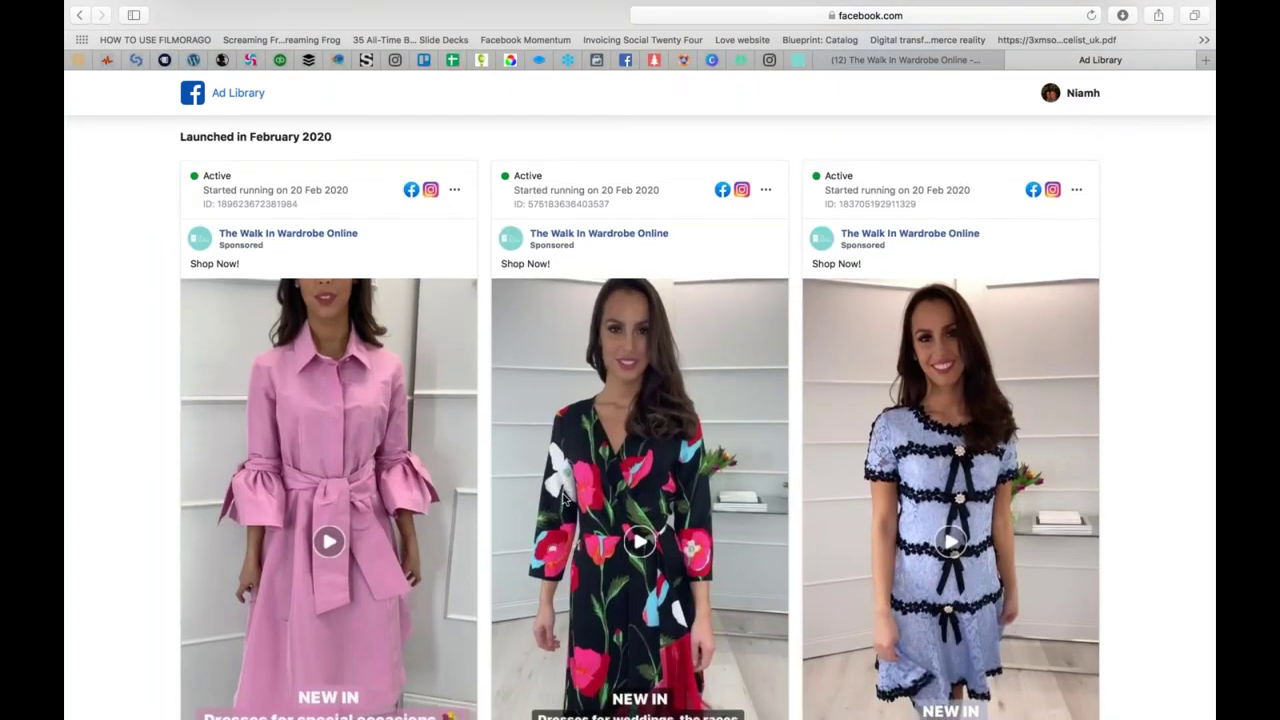
{"action": "scroll", "coordinate": [640, 440], "scroll_direction": "down", "scroll_amount": 2}
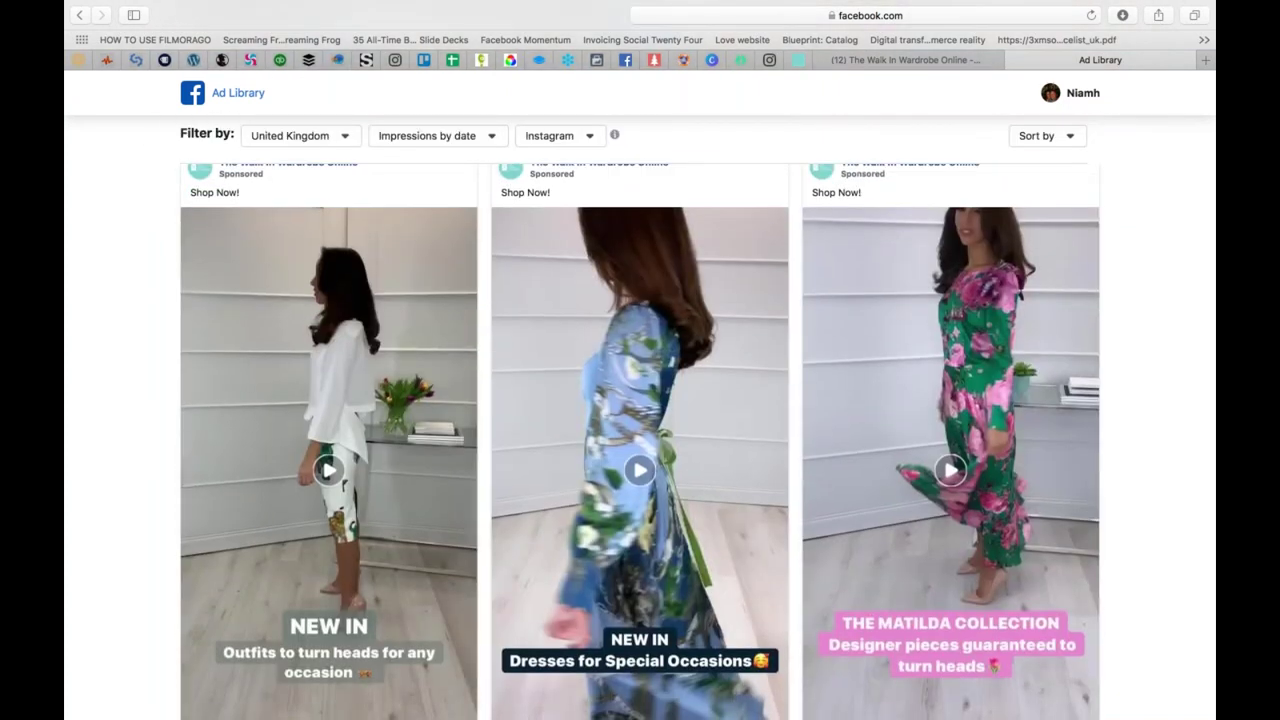
{"action": "scroll", "coordinate": [640, 440], "scroll_direction": "down", "scroll_amount": 12}
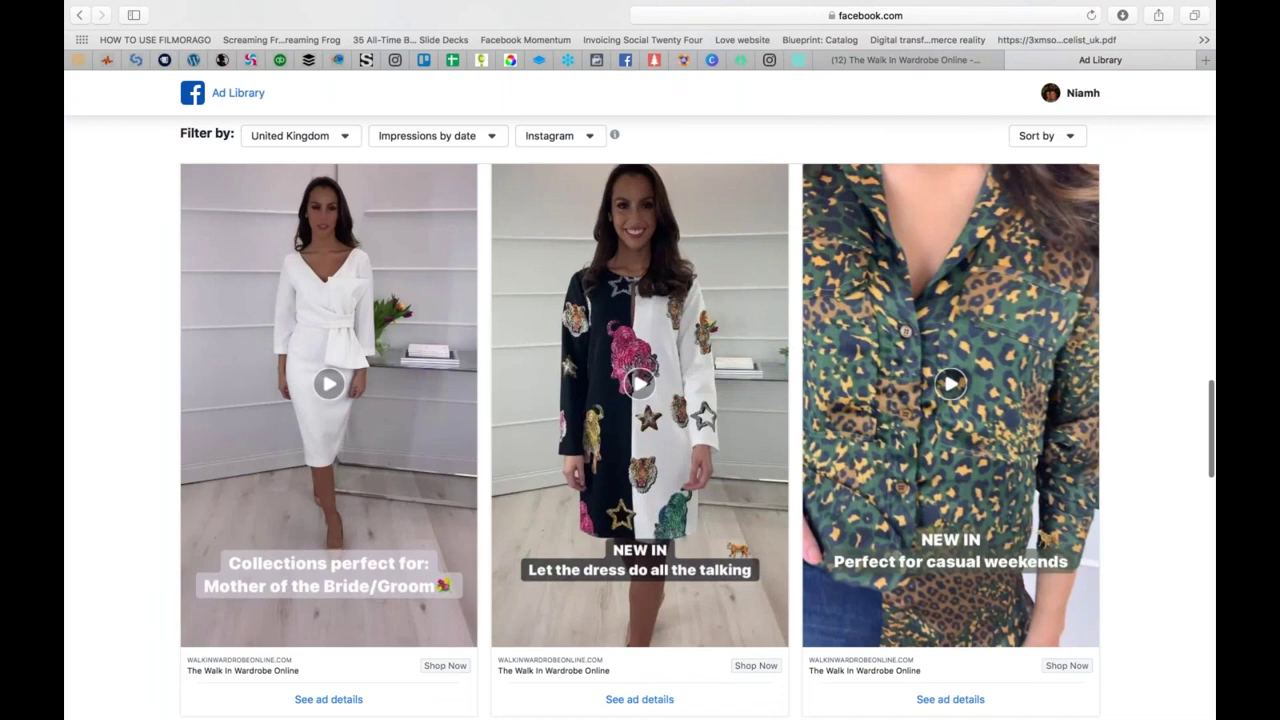
{"action": "scroll", "coordinate": [564, 508], "scroll_direction": "down", "scroll_amount": 10}
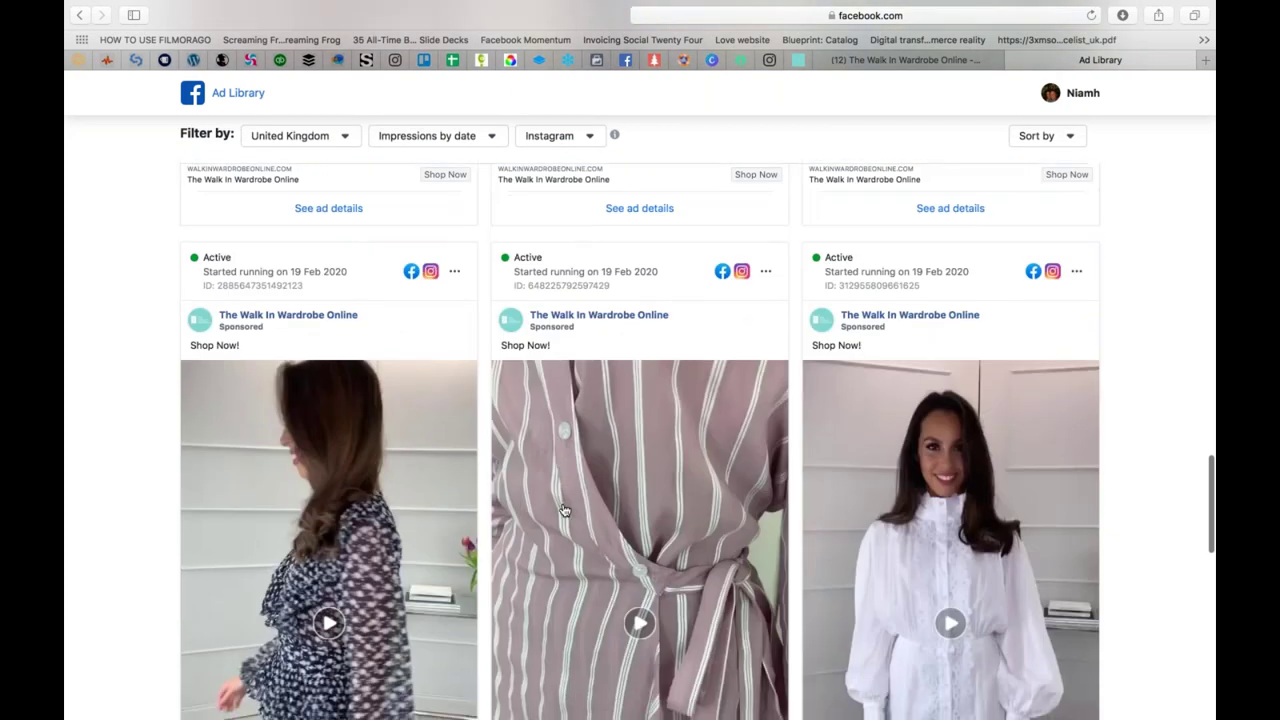
Step: Set the Ad Library's country filter to All and browse through the resulting Walk In Wardrobe Online ads
{"action": "scroll", "coordinate": [564, 510], "scroll_direction": "down", "scroll_amount": 8}
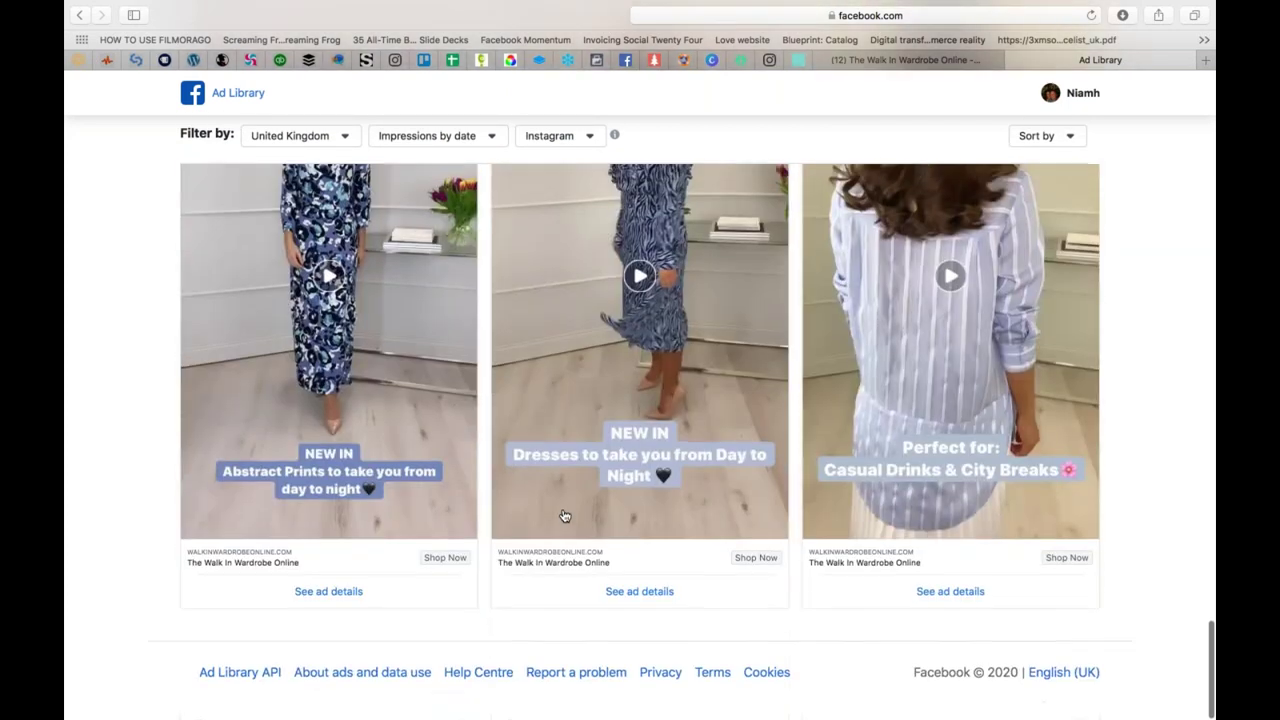
{"action": "scroll", "coordinate": [564, 514], "scroll_direction": "down", "scroll_amount": 5}
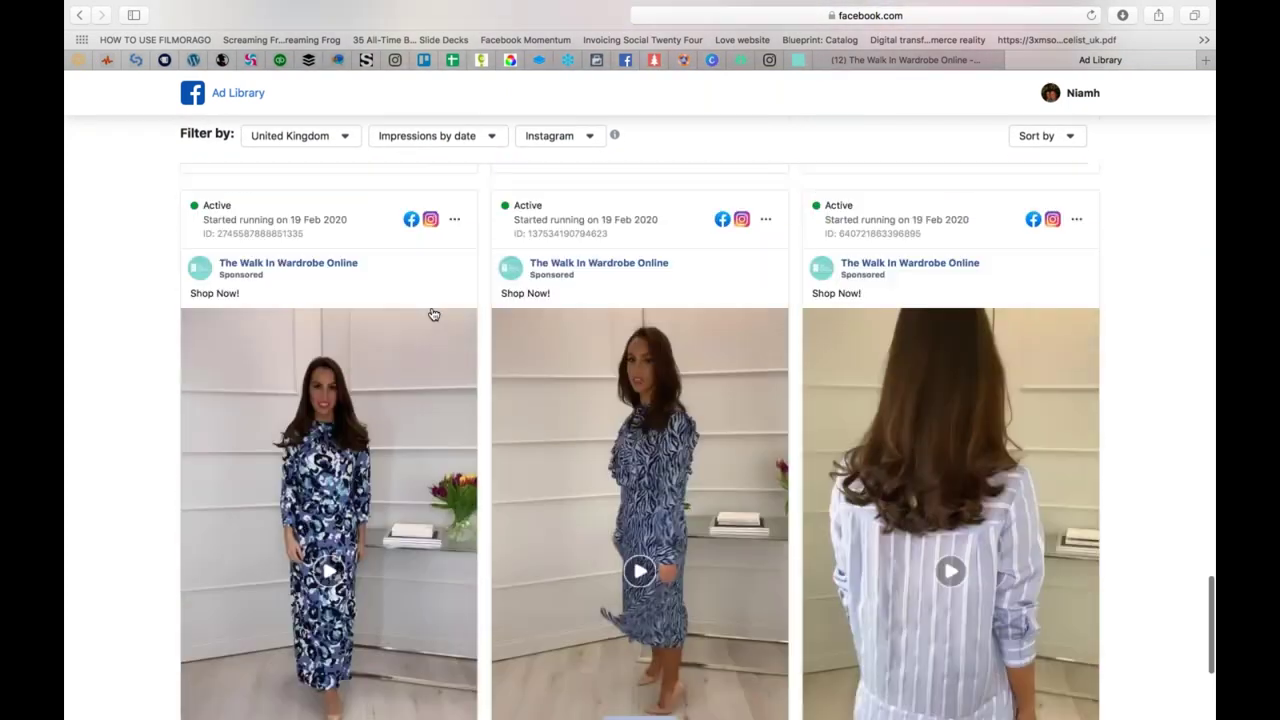
{"action": "left_click", "coordinate": [338, 136]}
{"action": "left_click", "coordinate": [300, 187]}
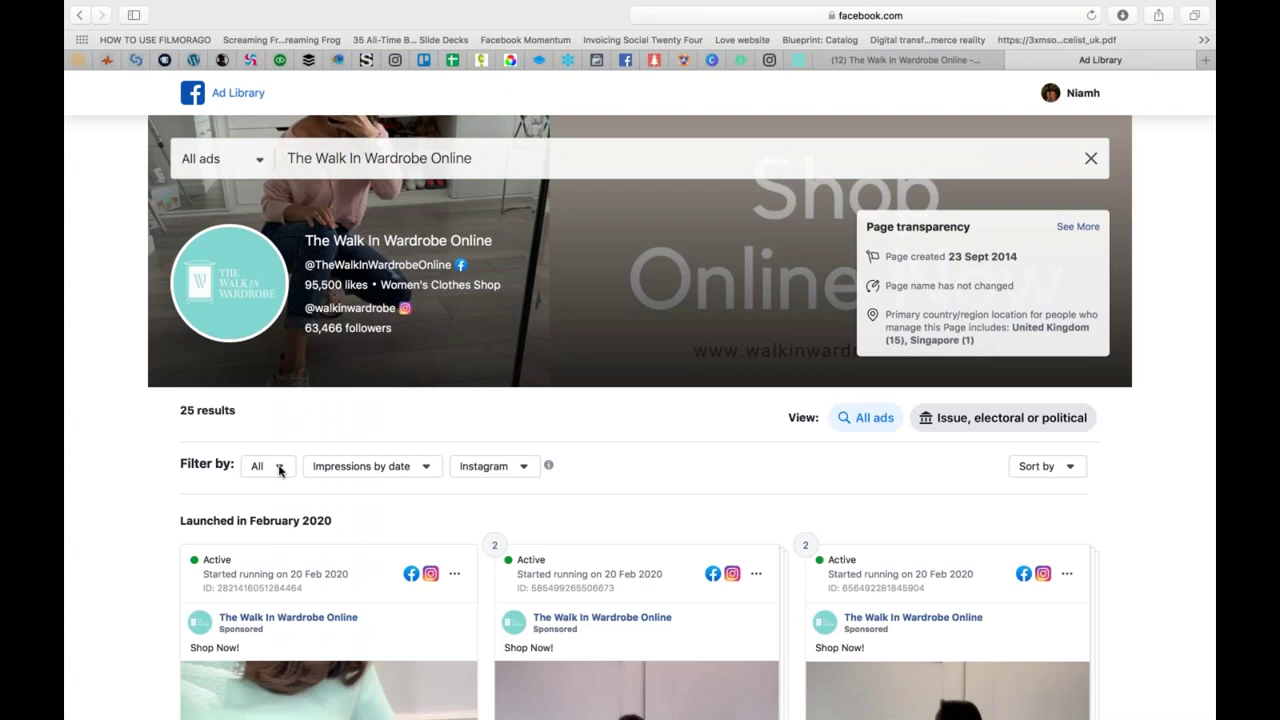
{"action": "left_click", "coordinate": [280, 469]}
{"action": "left_click", "coordinate": [280, 469]}
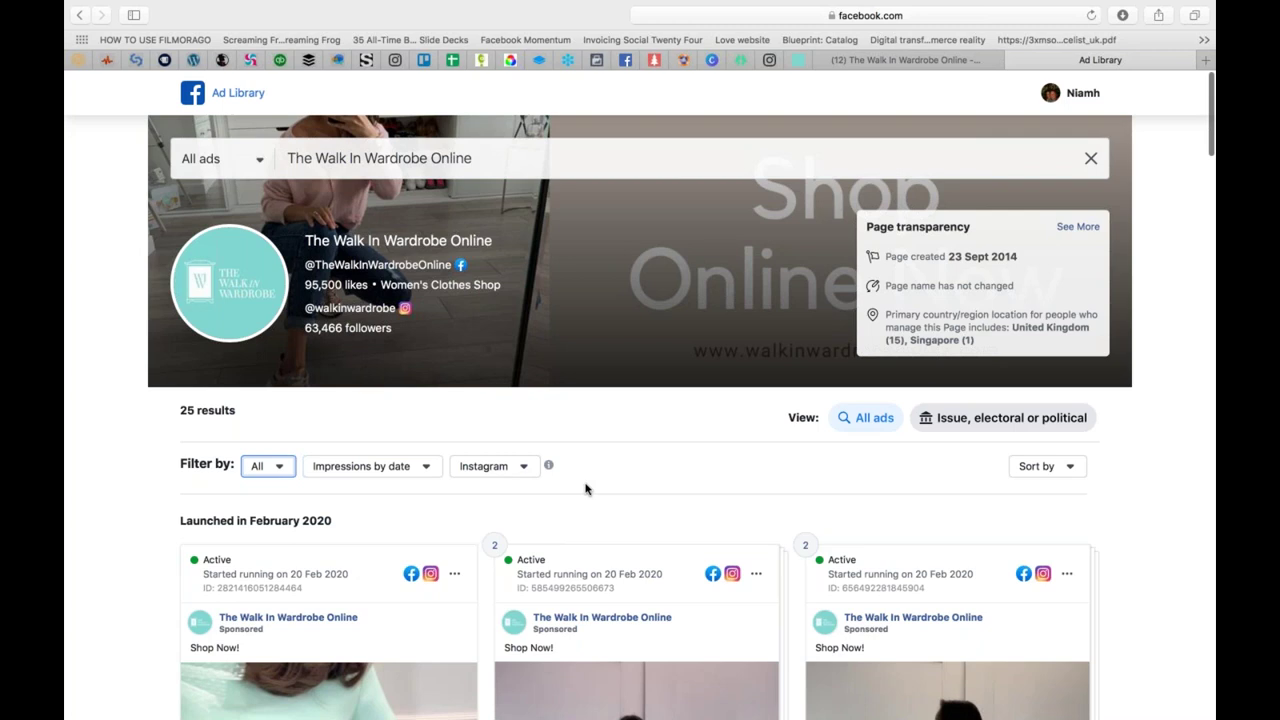
{"action": "scroll", "coordinate": [586, 488], "scroll_direction": "down", "scroll_amount": 10}
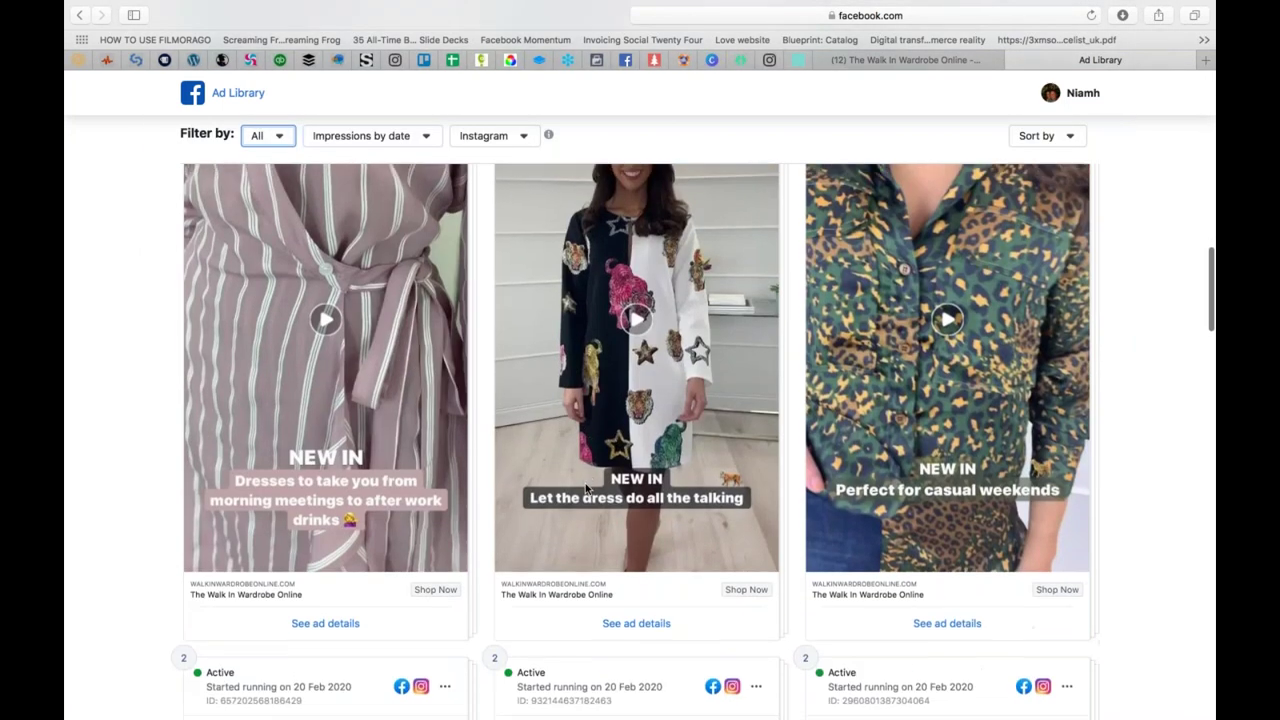
{"action": "scroll", "coordinate": [585, 483], "scroll_direction": "down", "scroll_amount": 15}
{"action": "scroll", "coordinate": [585, 483], "scroll_direction": "down", "scroll_amount": 10}
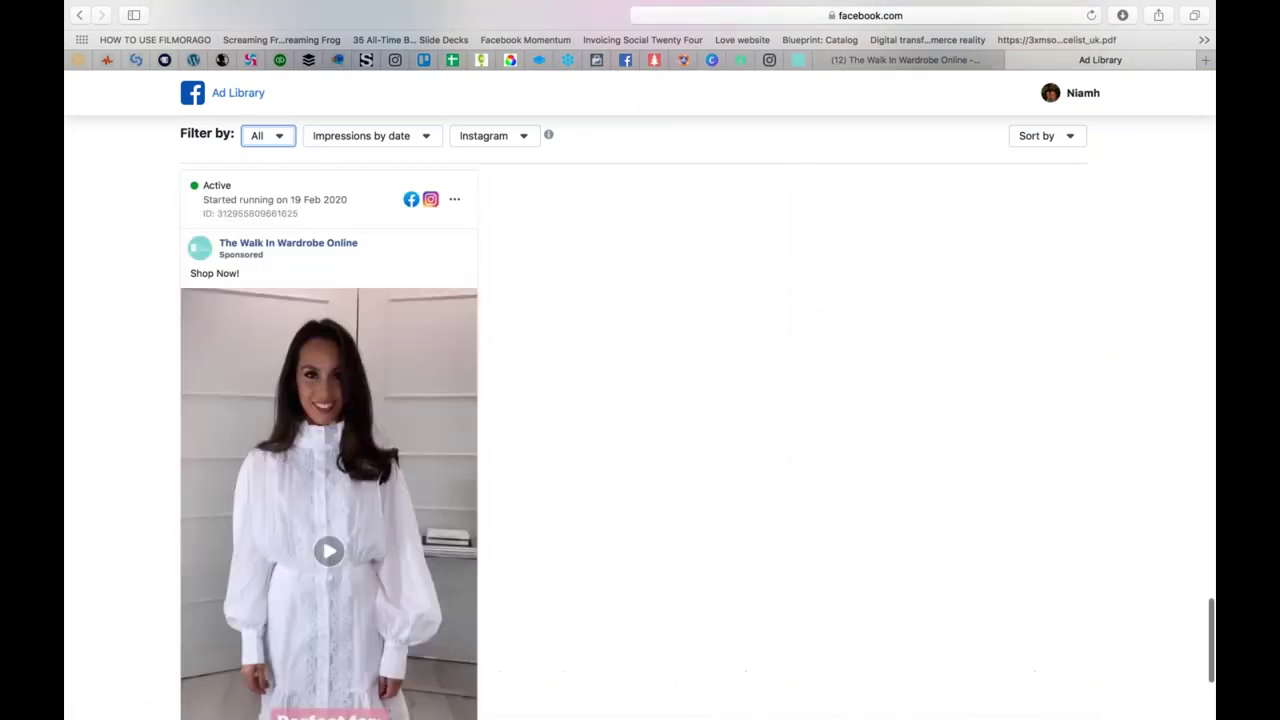
{"action": "scroll", "coordinate": [585, 483], "scroll_direction": "up", "scroll_amount": 10}
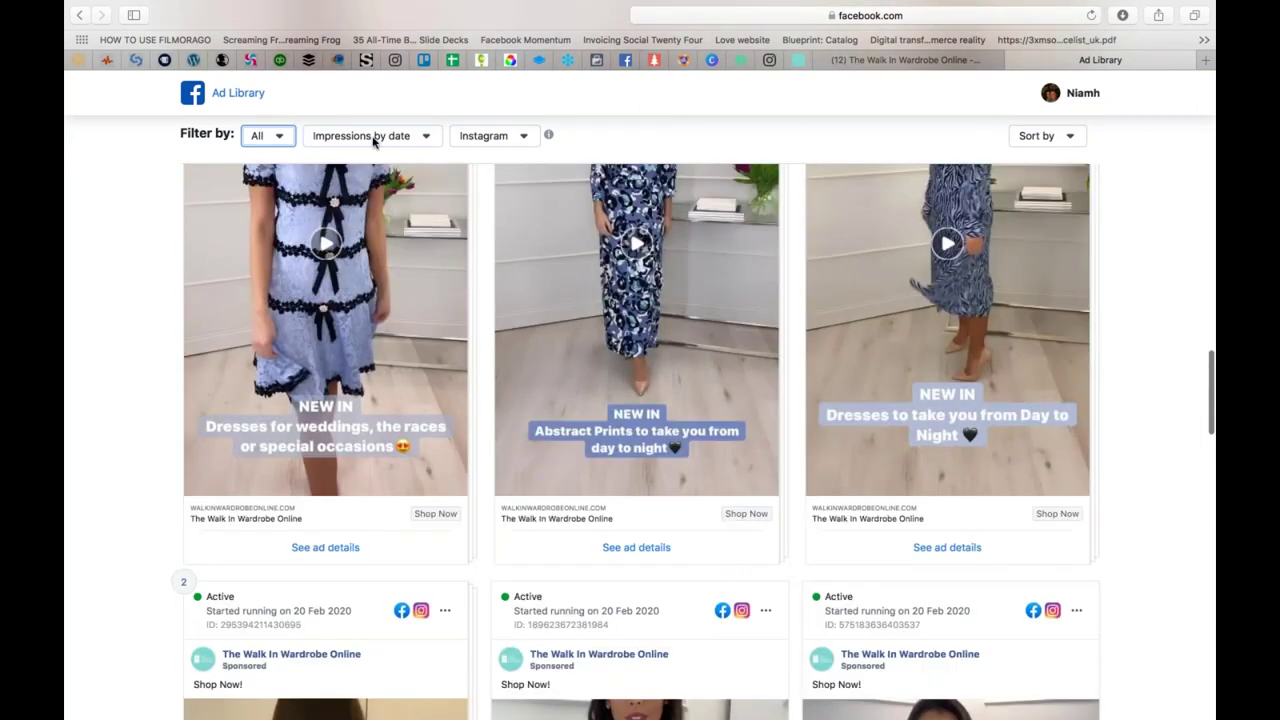
Step: Limit the ads to impressions from the last 30 days and look over the newest ones
{"action": "left_click", "coordinate": [372, 137]}
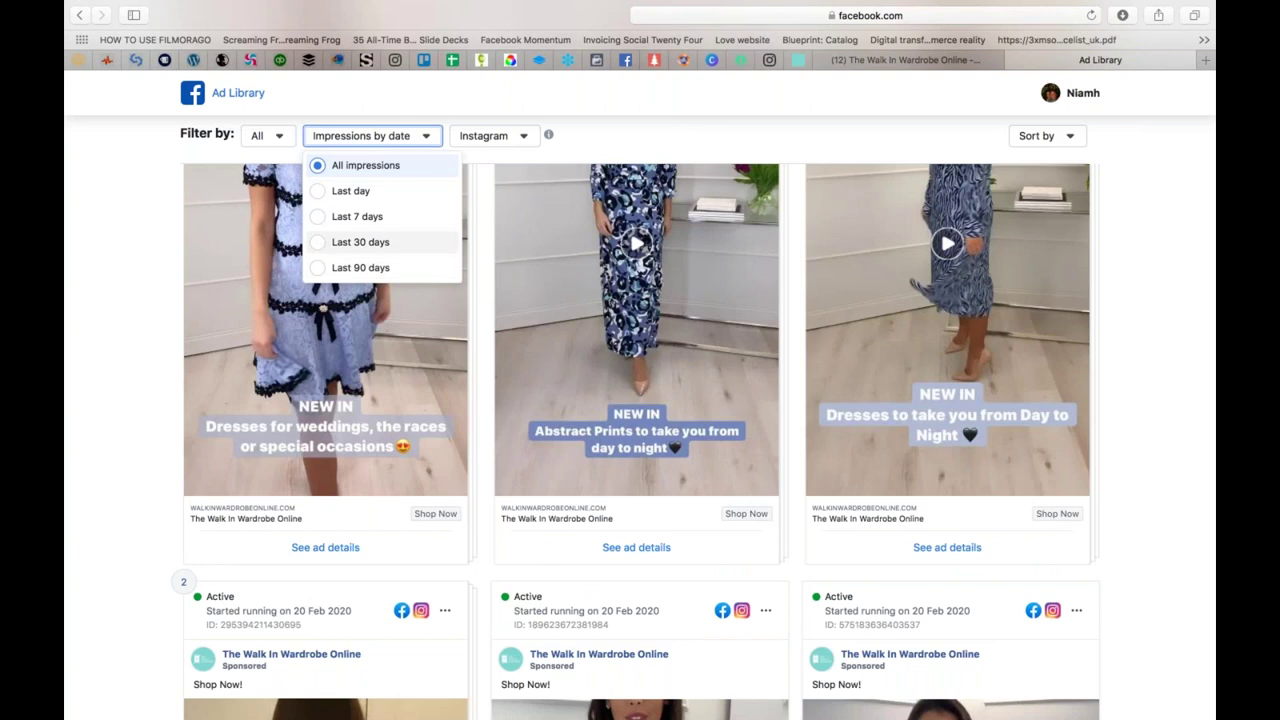
{"action": "left_click", "coordinate": [360, 243]}
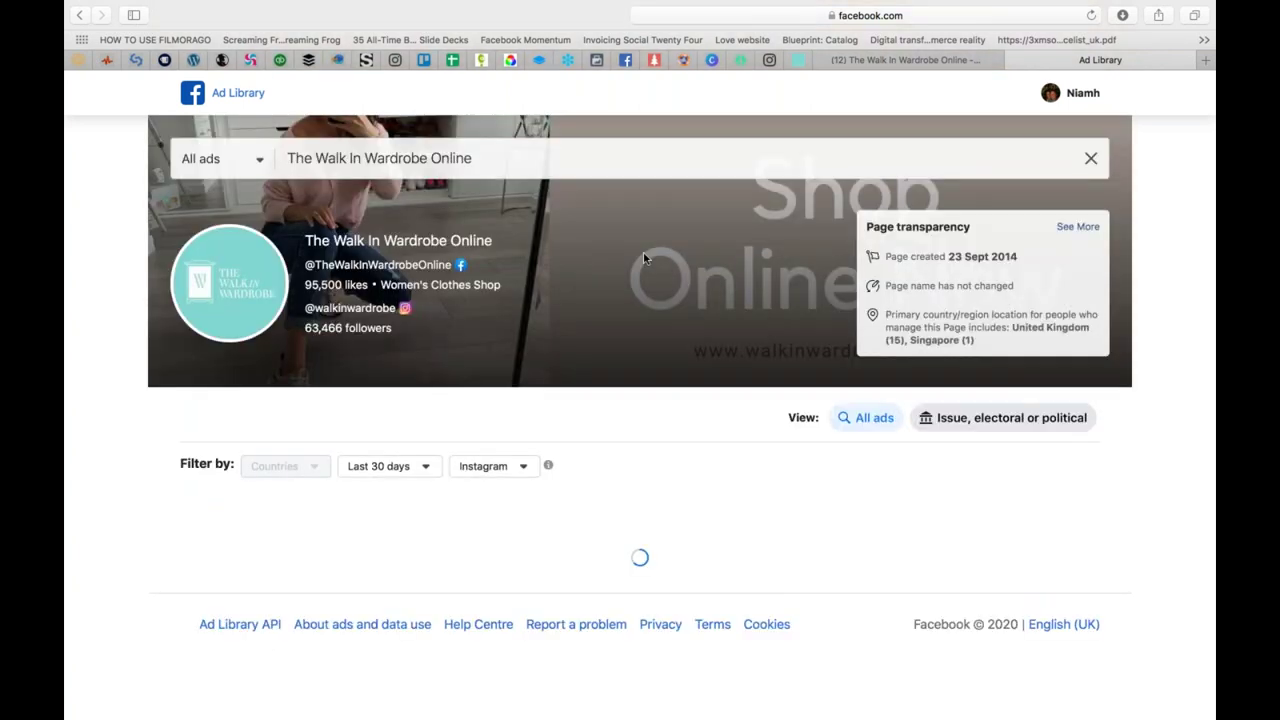
{"action": "scroll", "coordinate": [690, 342], "scroll_direction": "down", "scroll_amount": 5}
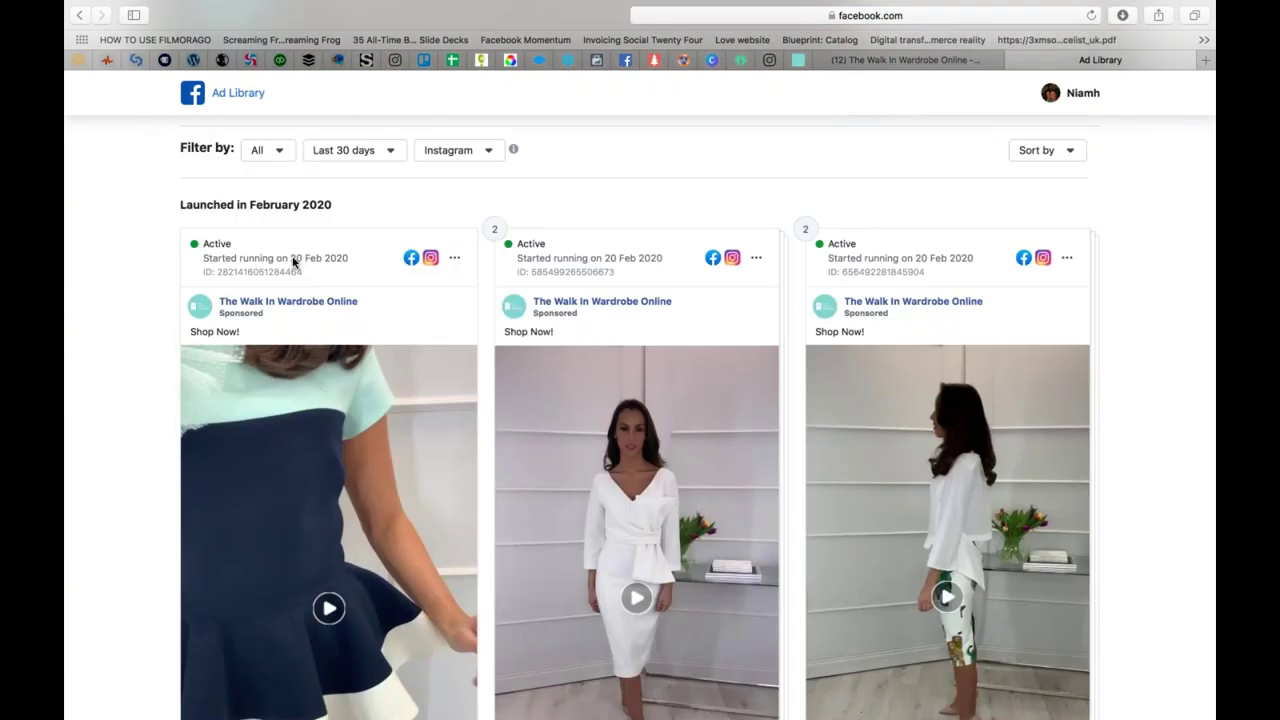
{"action": "scroll", "coordinate": [610, 290], "scroll_direction": "down", "scroll_amount": 1}
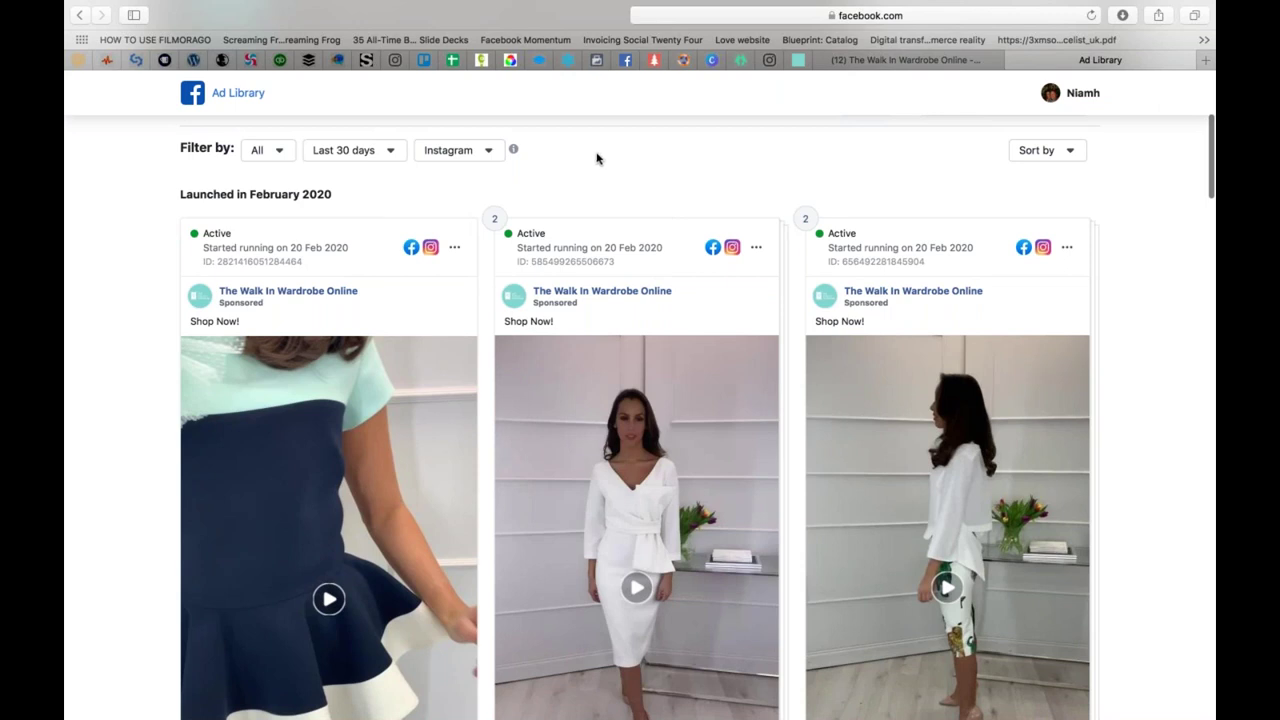
{"action": "left_click", "coordinate": [703, 15]}
{"action": "type", "text": "bus"}
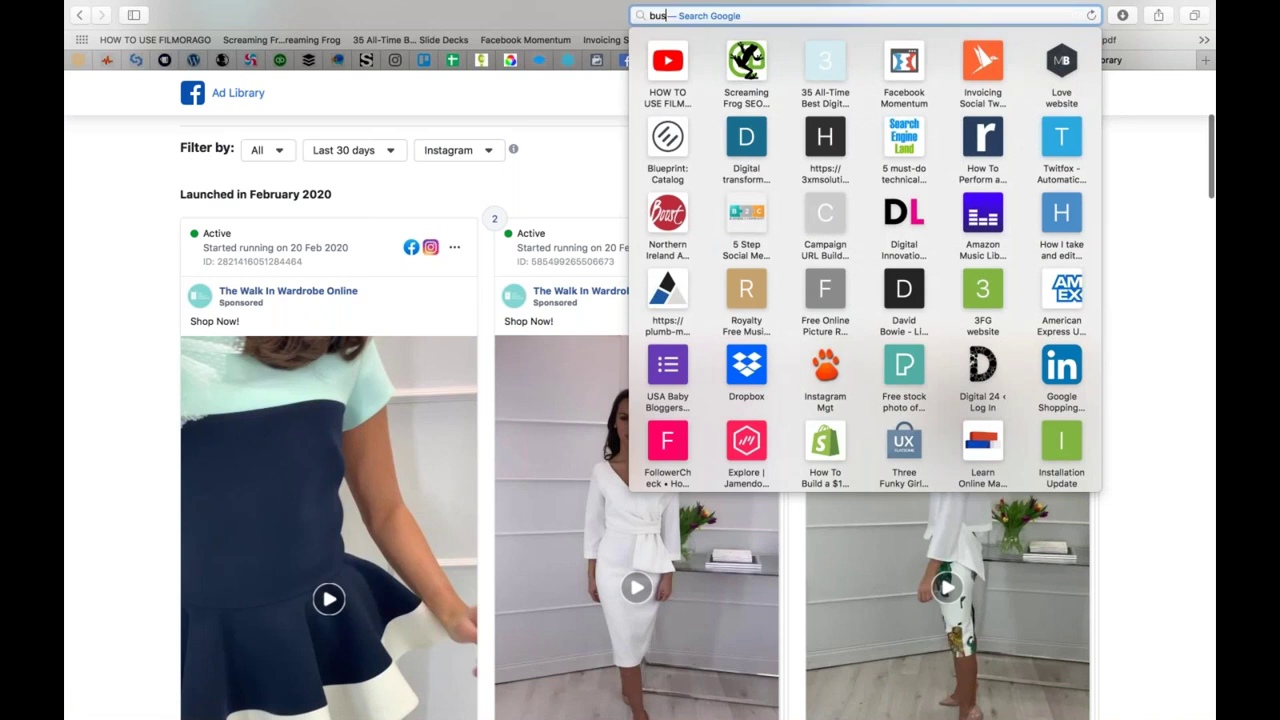
{"action": "type", "text": "iness"}
{"action": "key", "text": "BackSpace"}
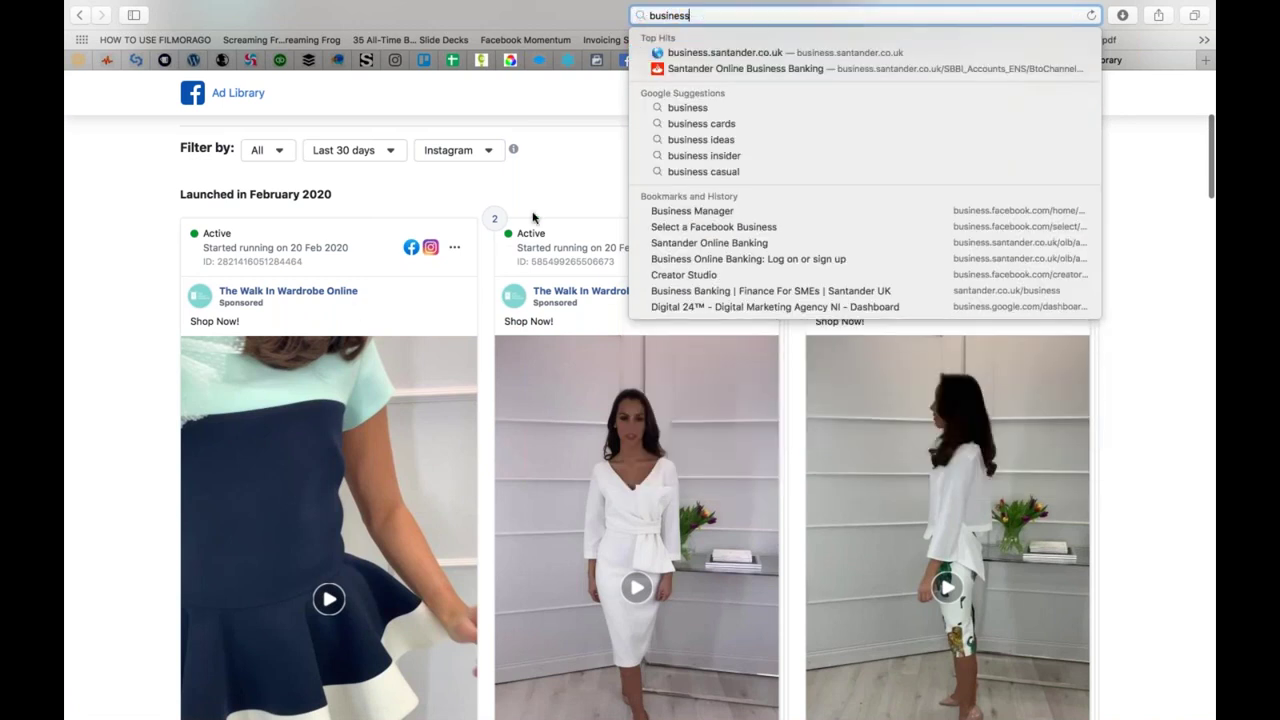
{"action": "left_click", "coordinate": [546, 214]}
Step: Go from Catalogue Manager to Ads Manager, choose the Digital Twenty Four business and open its Digital Twenty Four ad account
{"action": "left_click", "coordinate": [598, 61]}
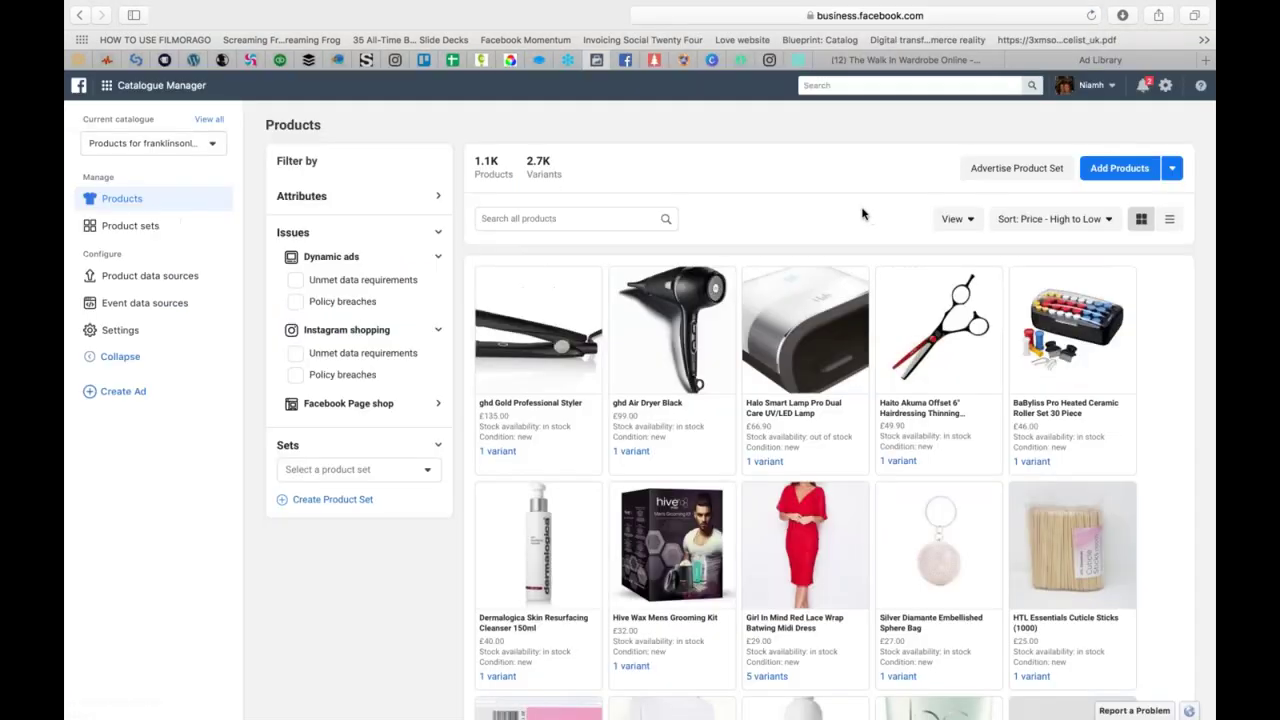
{"action": "left_click", "coordinate": [134, 86]}
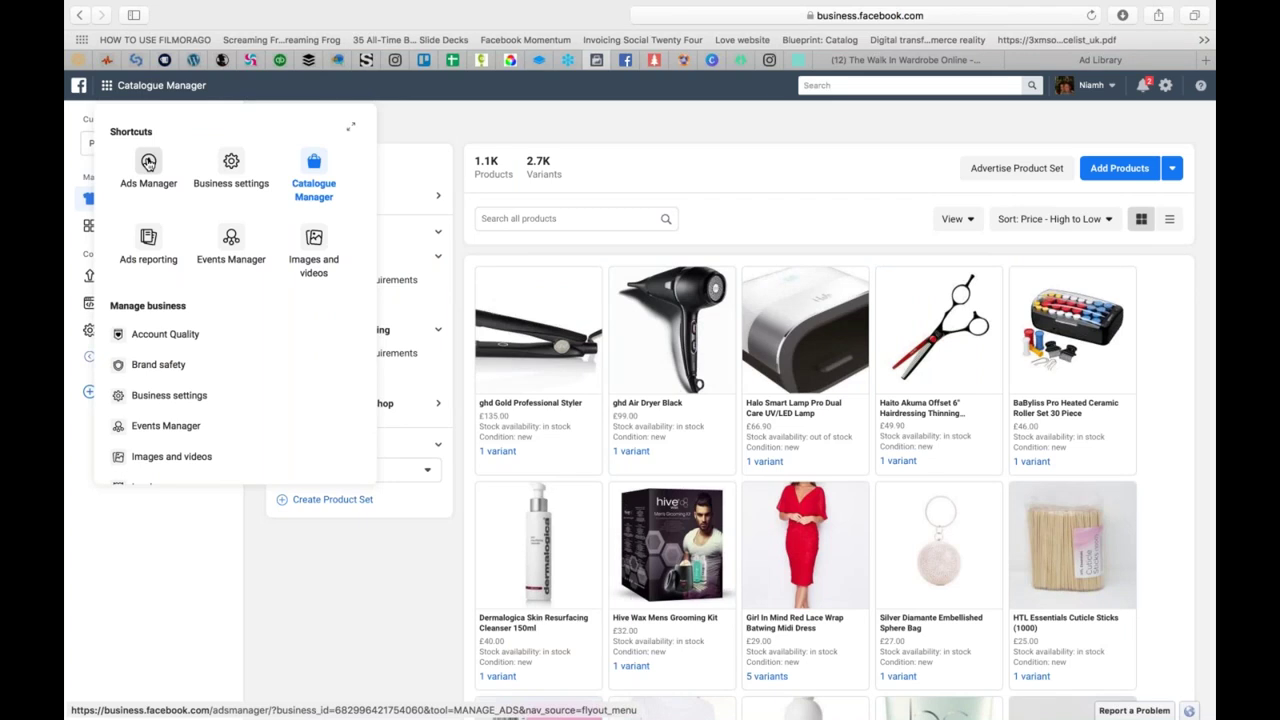
{"action": "left_click", "coordinate": [148, 162]}
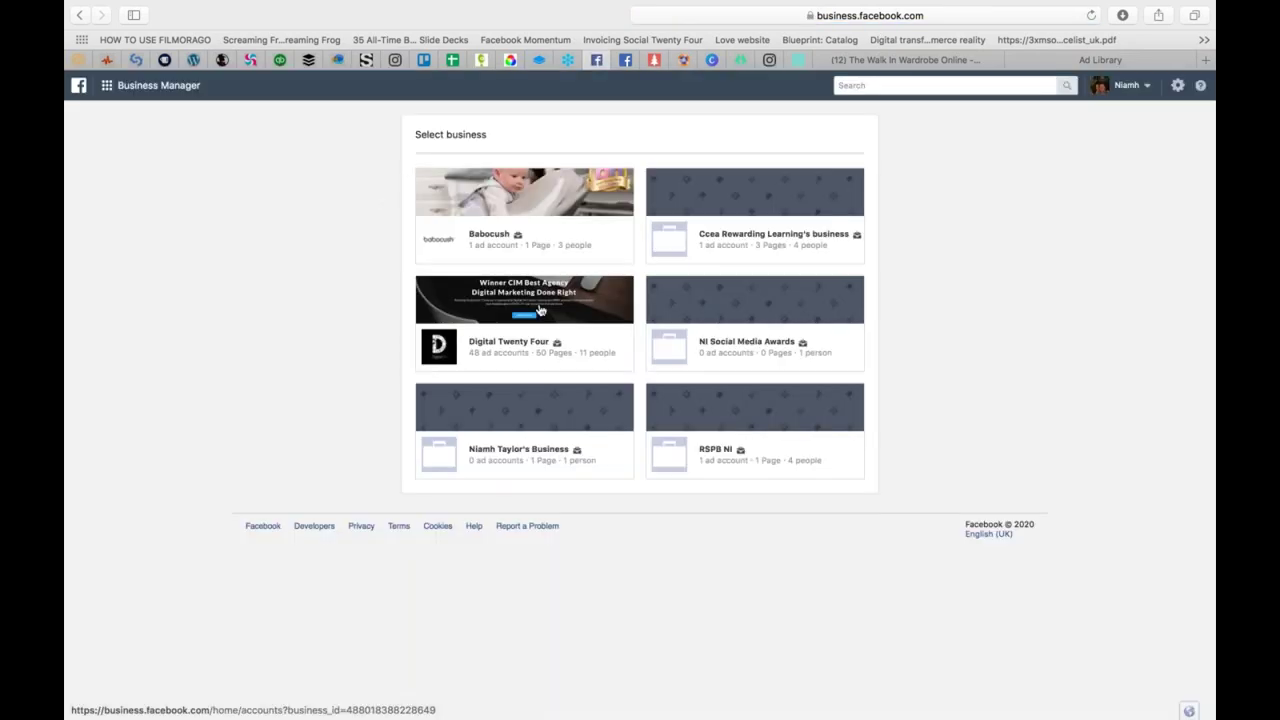
{"action": "left_click", "coordinate": [539, 310]}
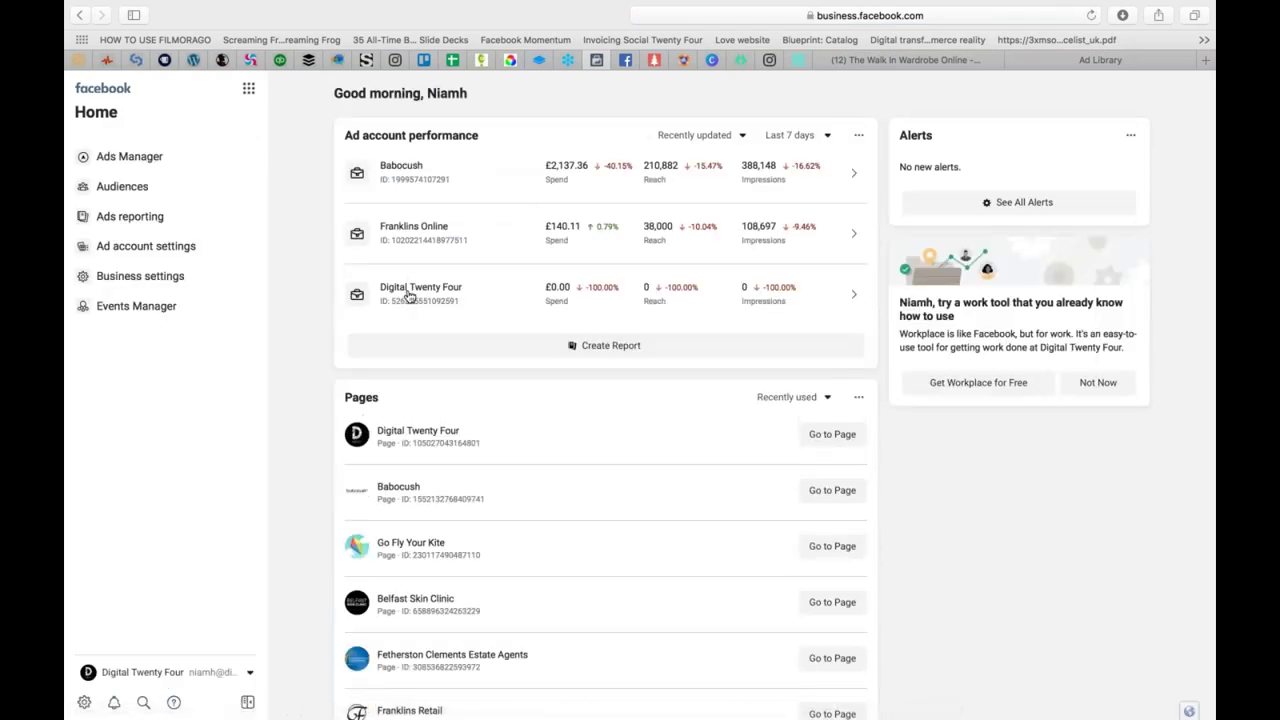
{"action": "left_click", "coordinate": [406, 293]}
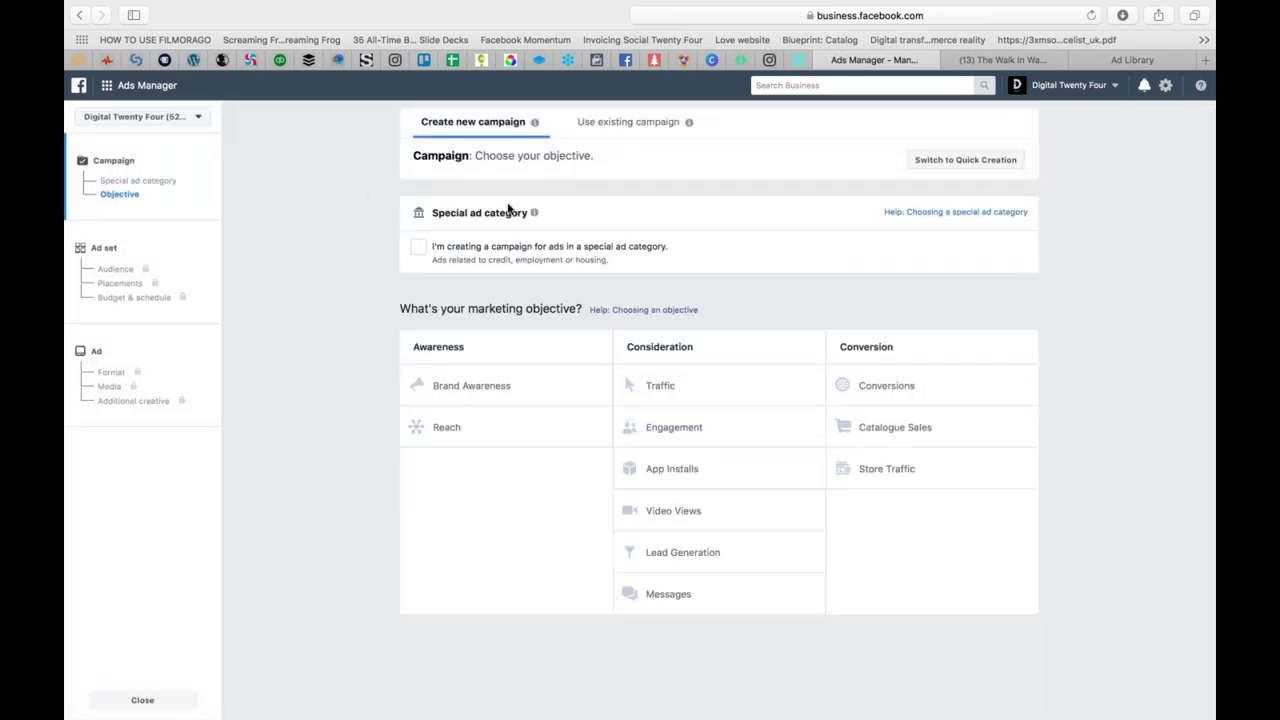
Step: Choose Brand Awareness as the new campaign's marketing objective and review the objective options
{"action": "left_click", "coordinate": [460, 386]}
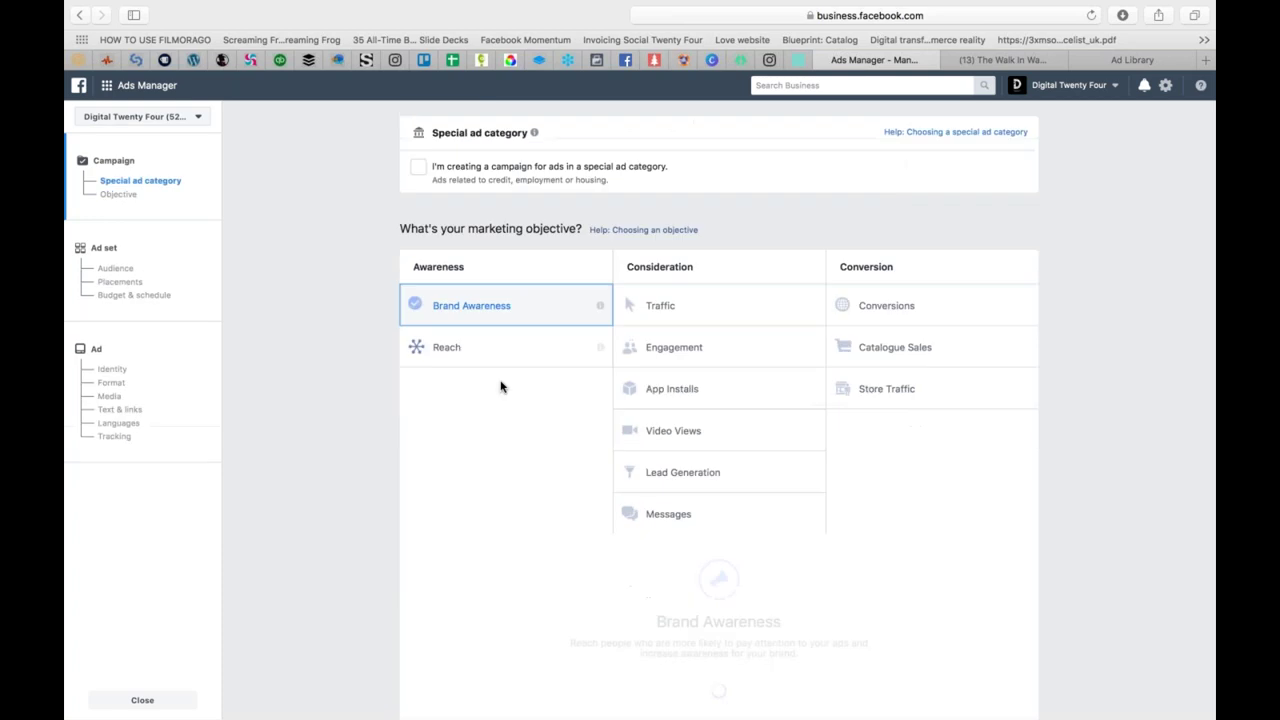
{"action": "scroll", "coordinate": [512, 339], "scroll_direction": "up", "scroll_amount": 5}
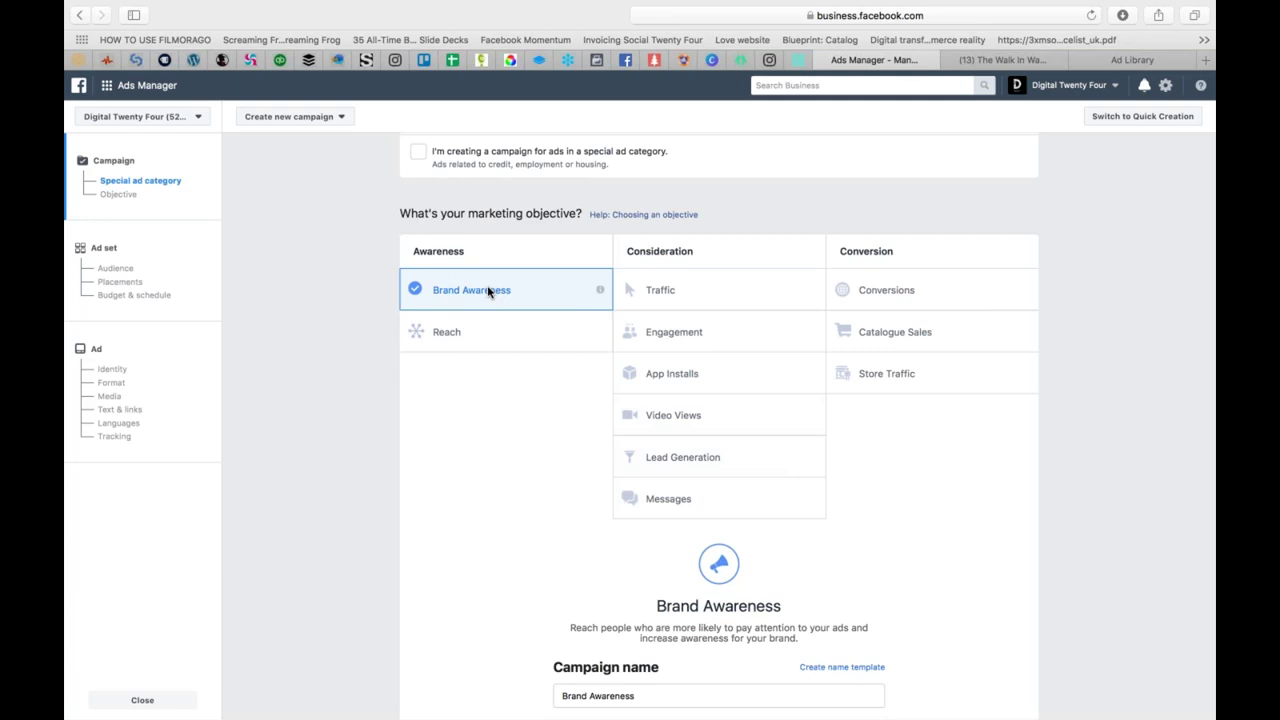
{"action": "left_click", "coordinate": [407, 279]}
{"action": "scroll", "coordinate": [457, 292], "scroll_direction": "down", "scroll_amount": 1}
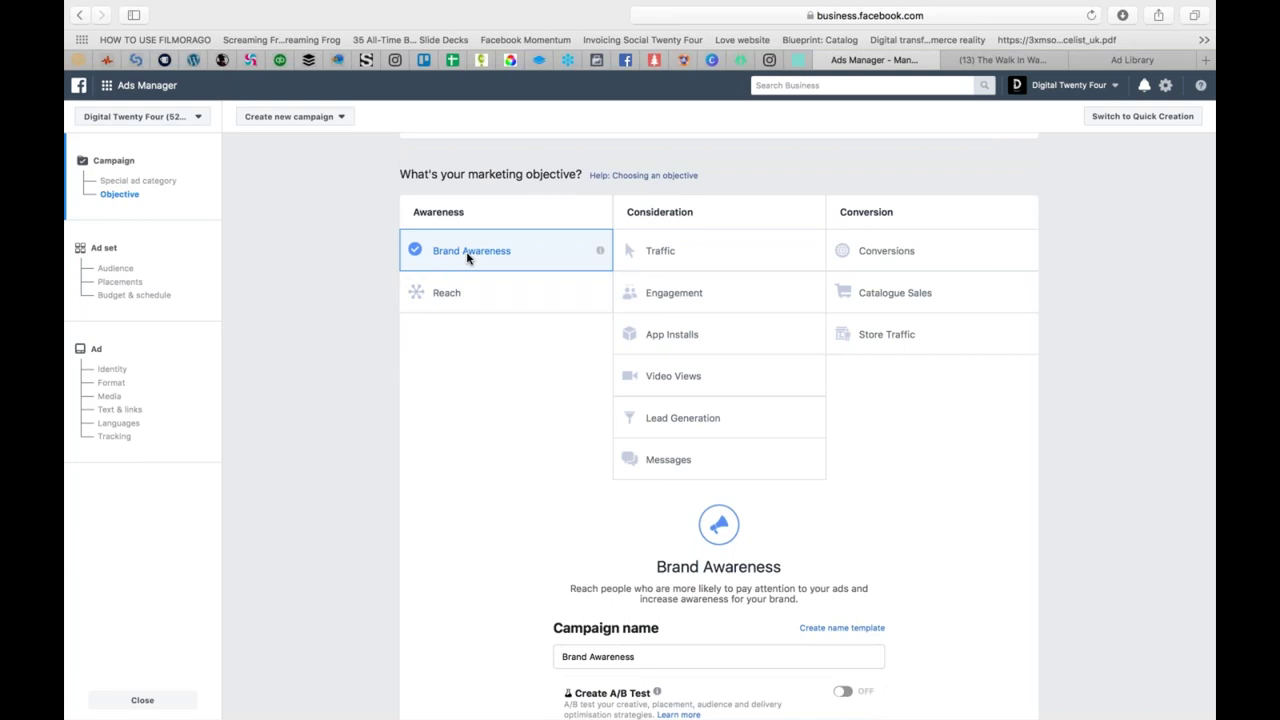
{"action": "scroll", "coordinate": [475, 260], "scroll_direction": "down", "scroll_amount": 6}
{"action": "scroll", "coordinate": [480, 262], "scroll_direction": "up", "scroll_amount": 6}
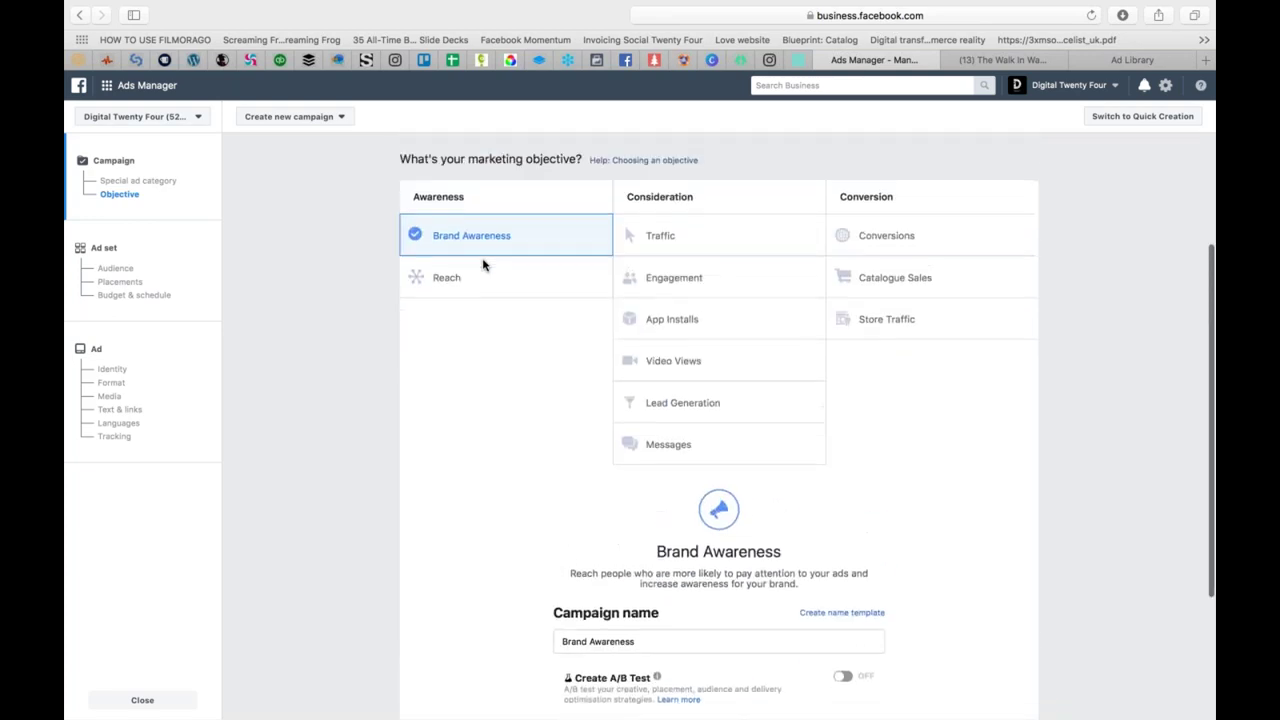
Step: Name the campaign "Brand Awareness Test" and continue to the ad set settings
{"action": "scroll", "coordinate": [480, 262], "scroll_direction": "down", "scroll_amount": 5}
{"action": "left_click", "coordinate": [646, 443]}
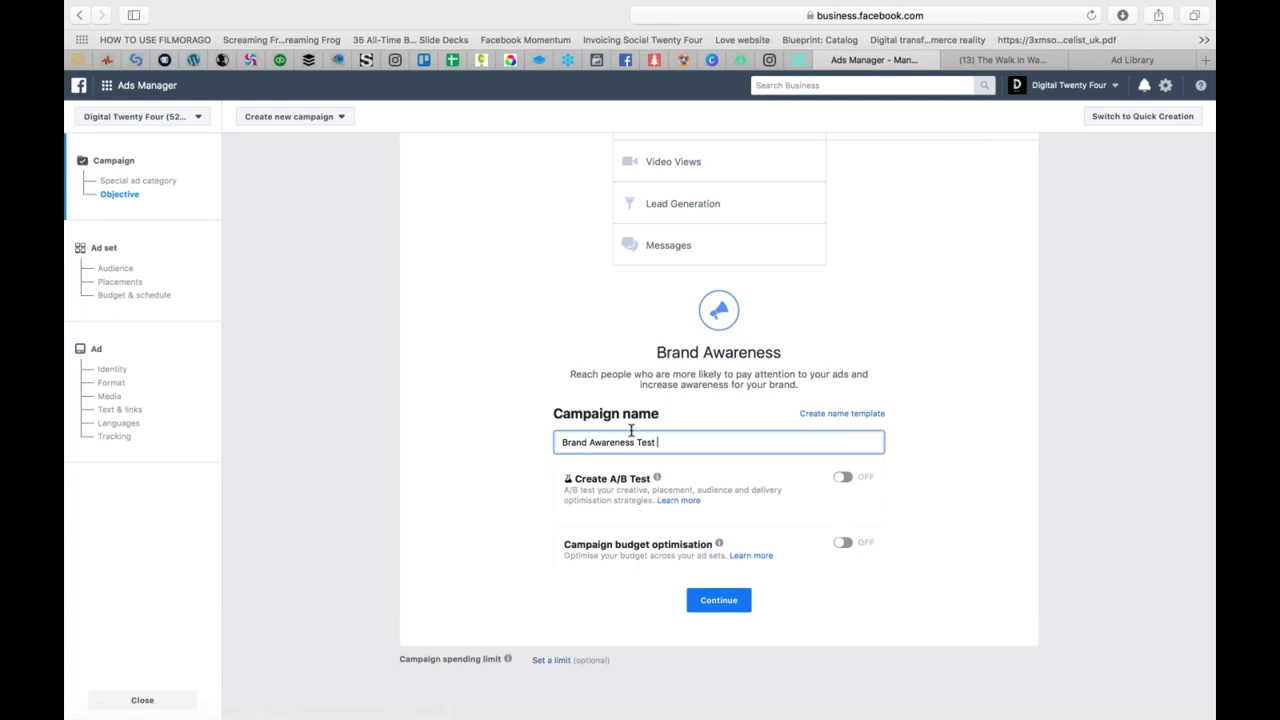
{"action": "left_click", "coordinate": [718, 600]}
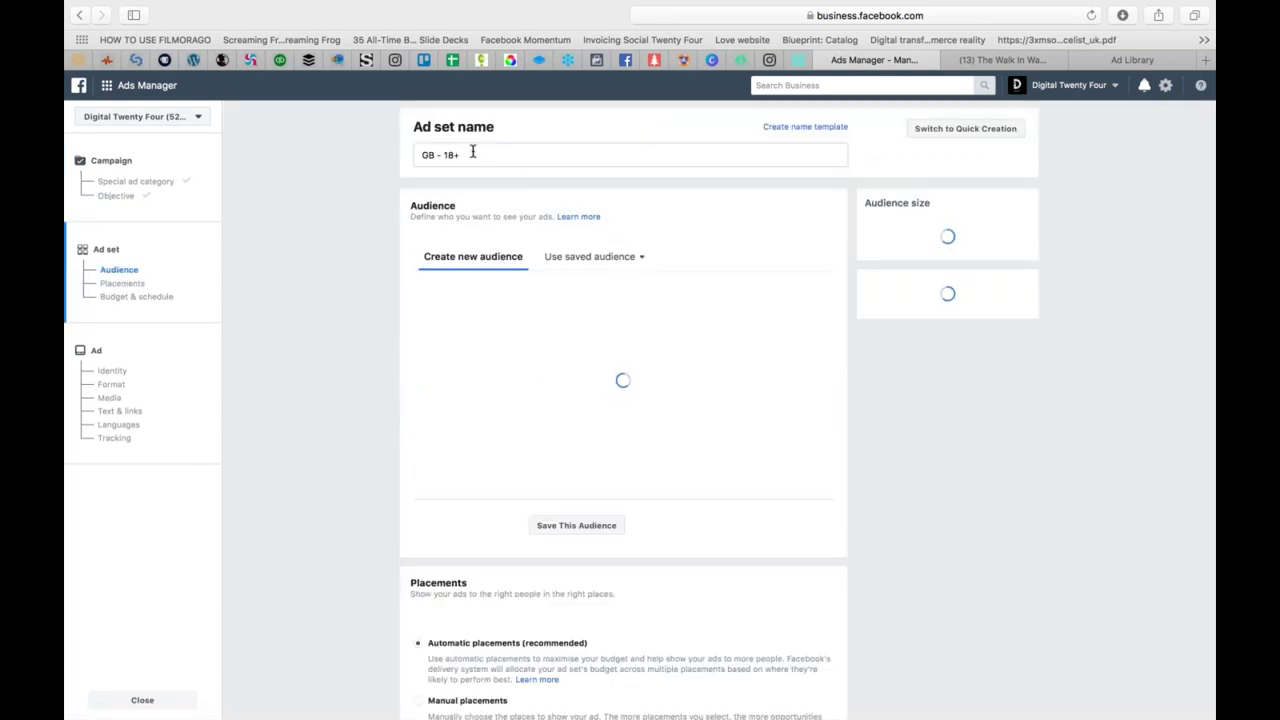
Step: Name the ad set "Test" and look at where the Audiences tool is found among the business shortcuts
{"action": "triple_click", "coordinate": [473, 152]}
{"action": "type", "text": "Te"}
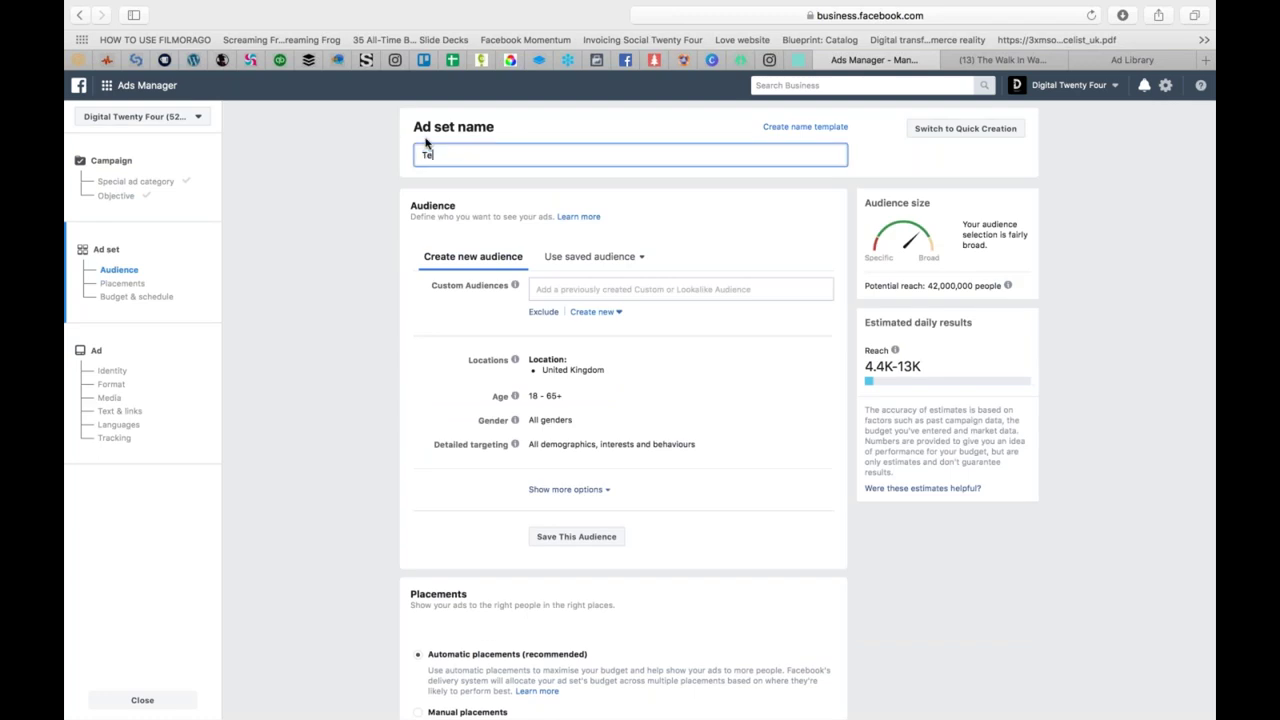
{"action": "type", "text": "st"}
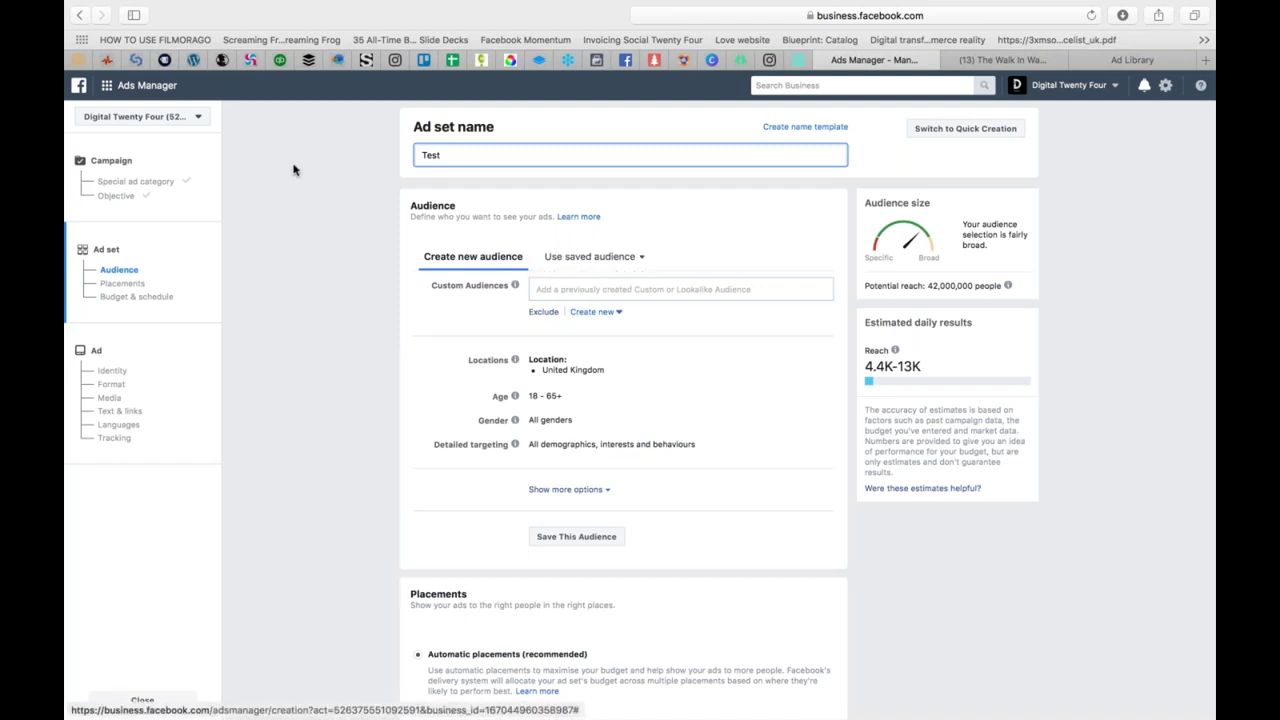
{"action": "left_click", "coordinate": [132, 85]}
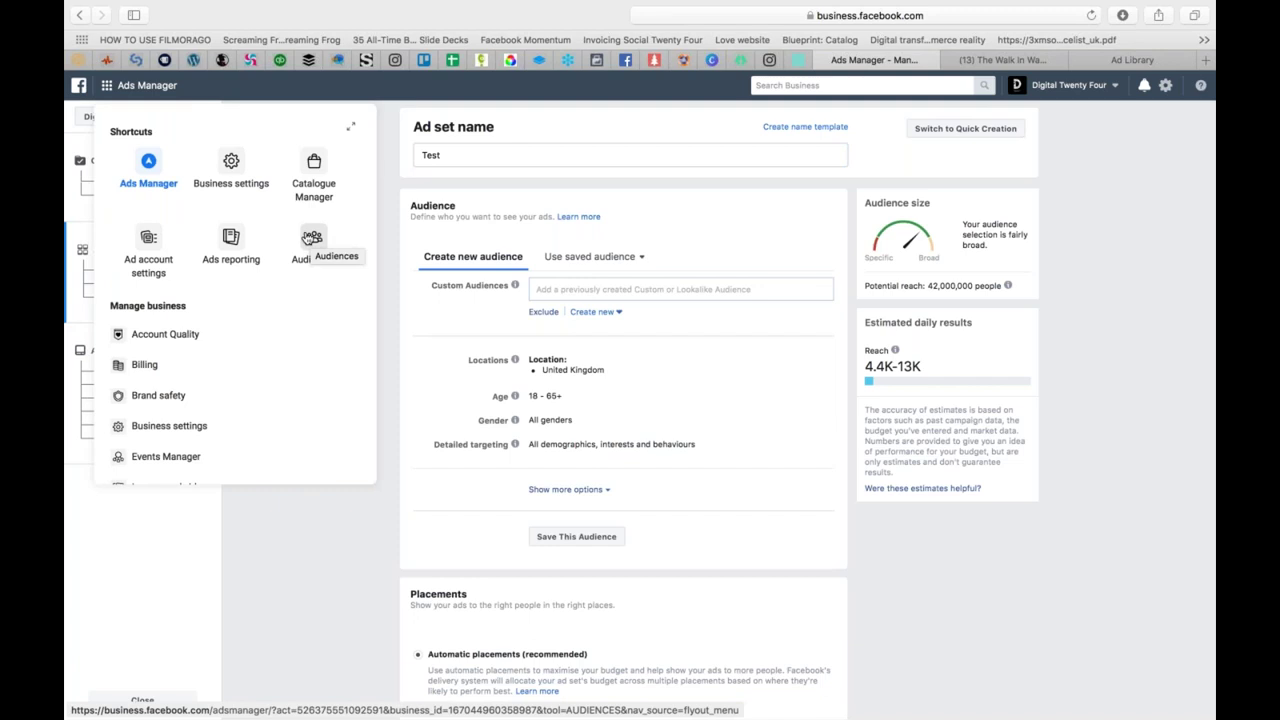
{"action": "left_click", "coordinate": [690, 206]}
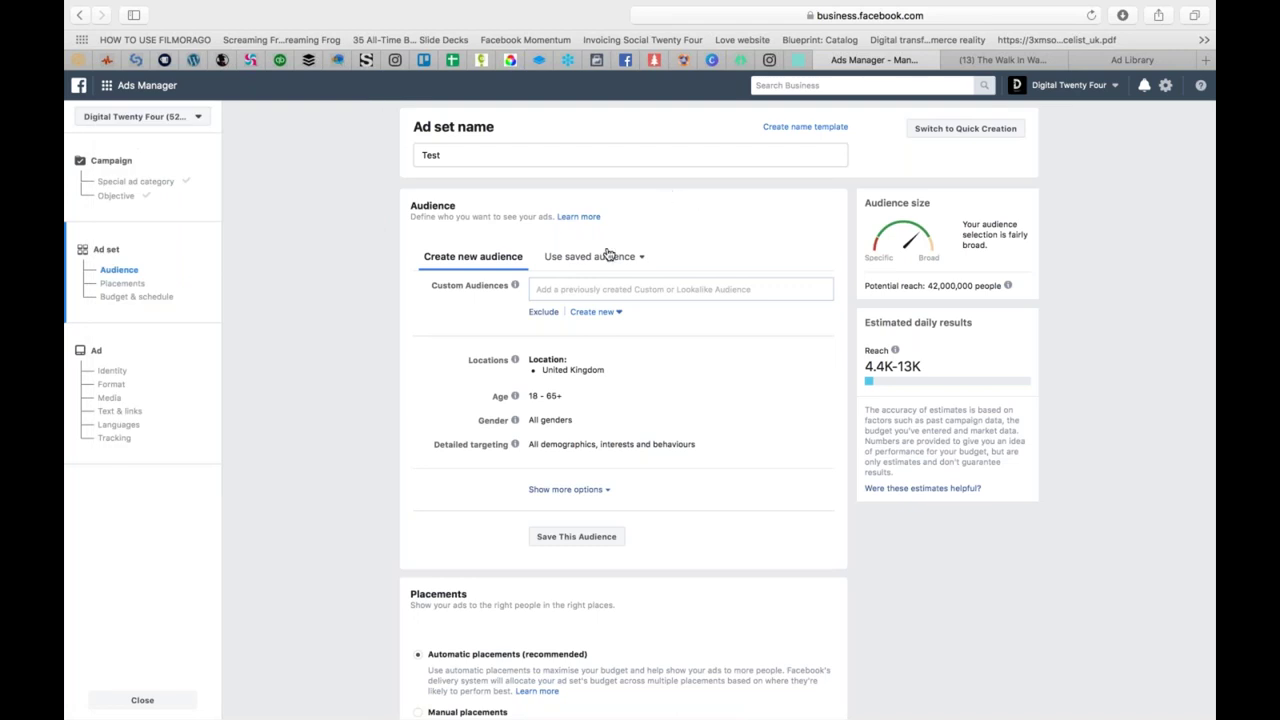
Step: Replace United Kingdom with Armagh, Northern Ireland as the audience location and review its radius and the remaining audience settings
{"action": "left_click", "coordinate": [814, 360]}
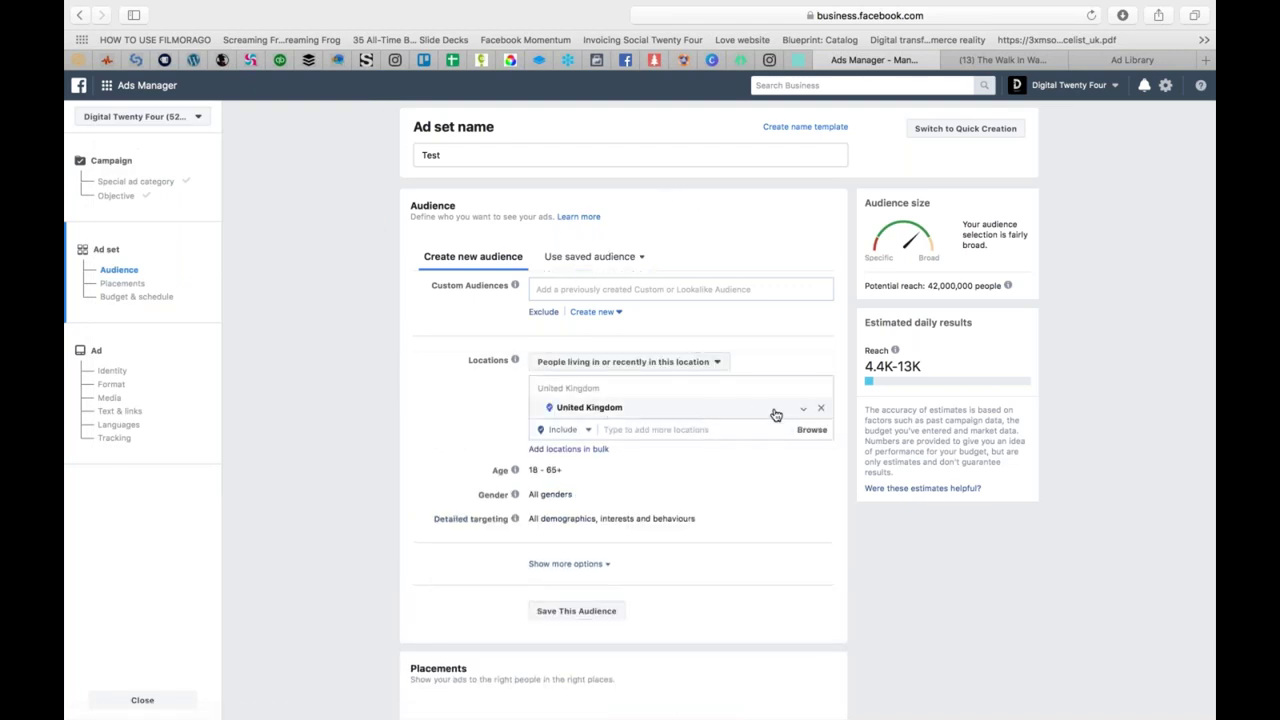
{"action": "left_click", "coordinate": [824, 412]}
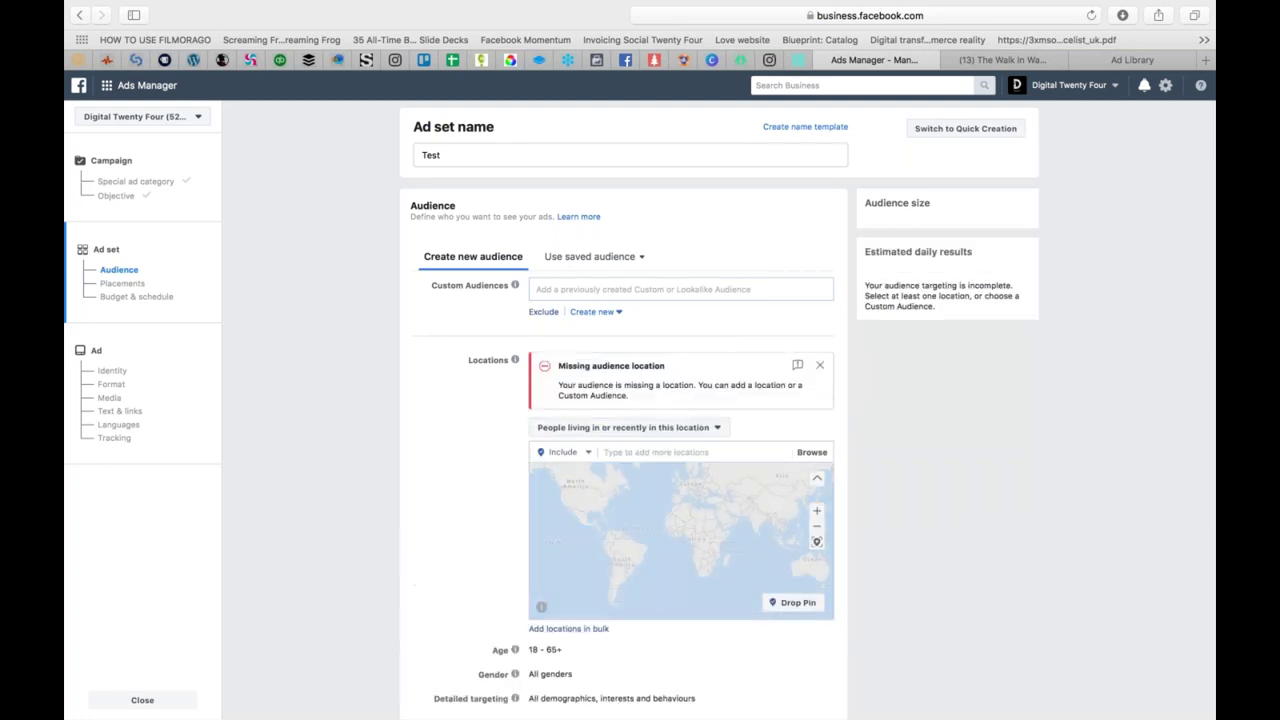
{"action": "left_click", "coordinate": [654, 452]}
{"action": "type", "text": "a"}
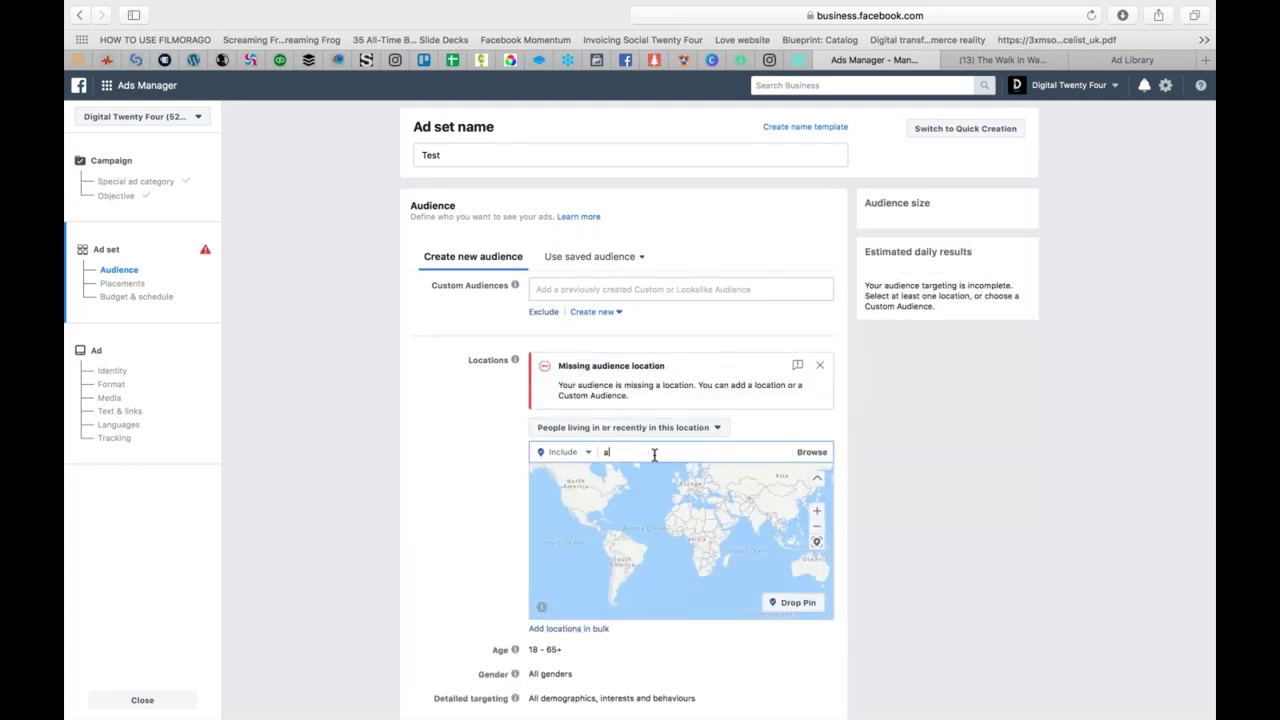
{"action": "type", "text": "rmagh"}
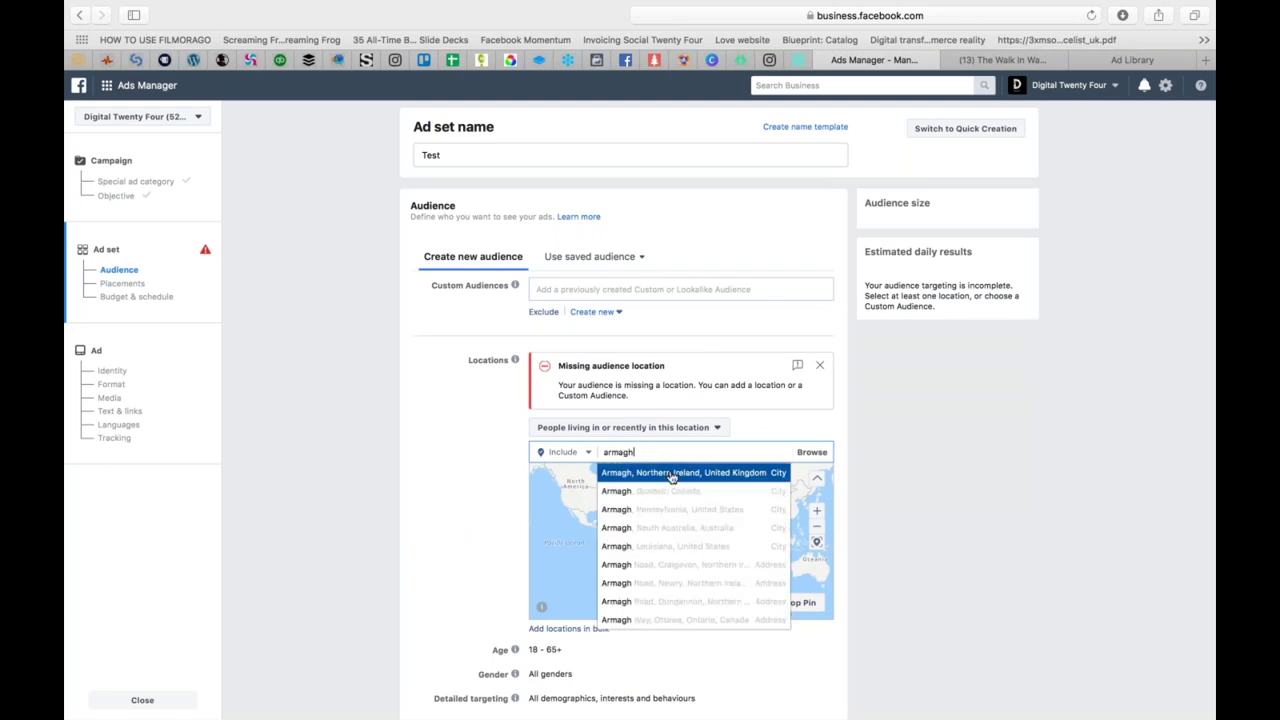
{"action": "left_click", "coordinate": [678, 472]}
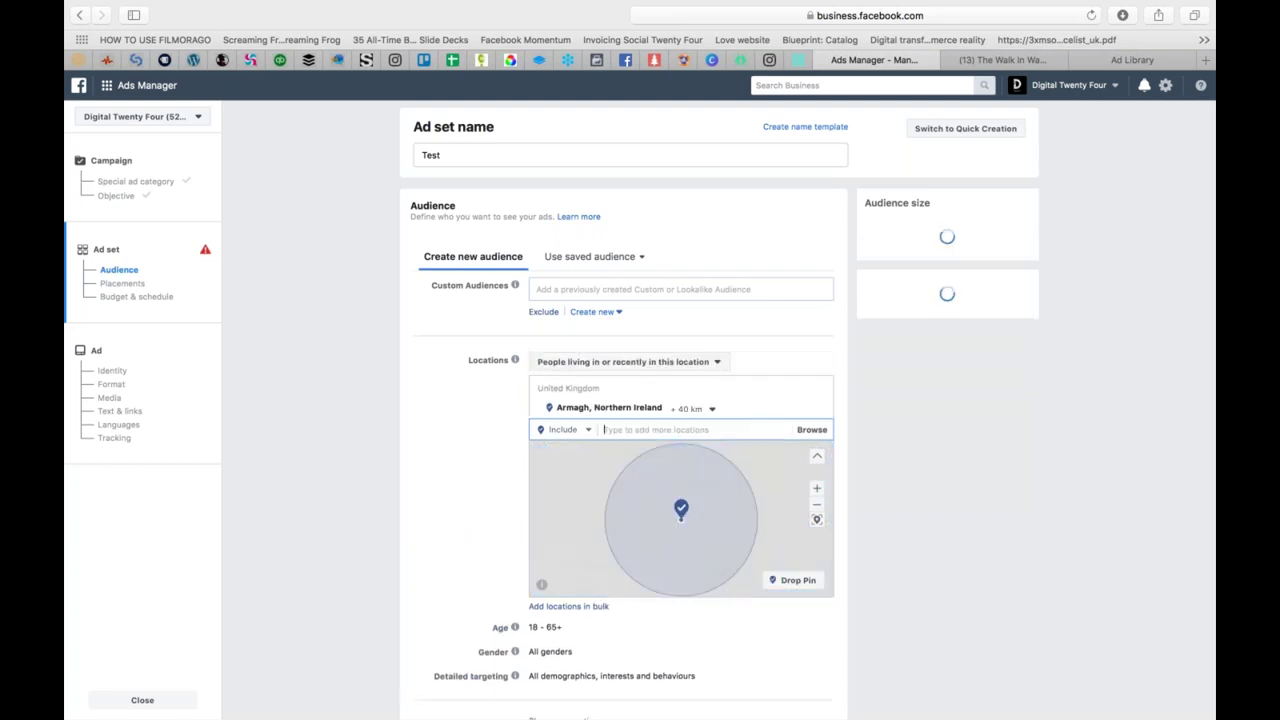
{"action": "left_click", "coordinate": [708, 411]}
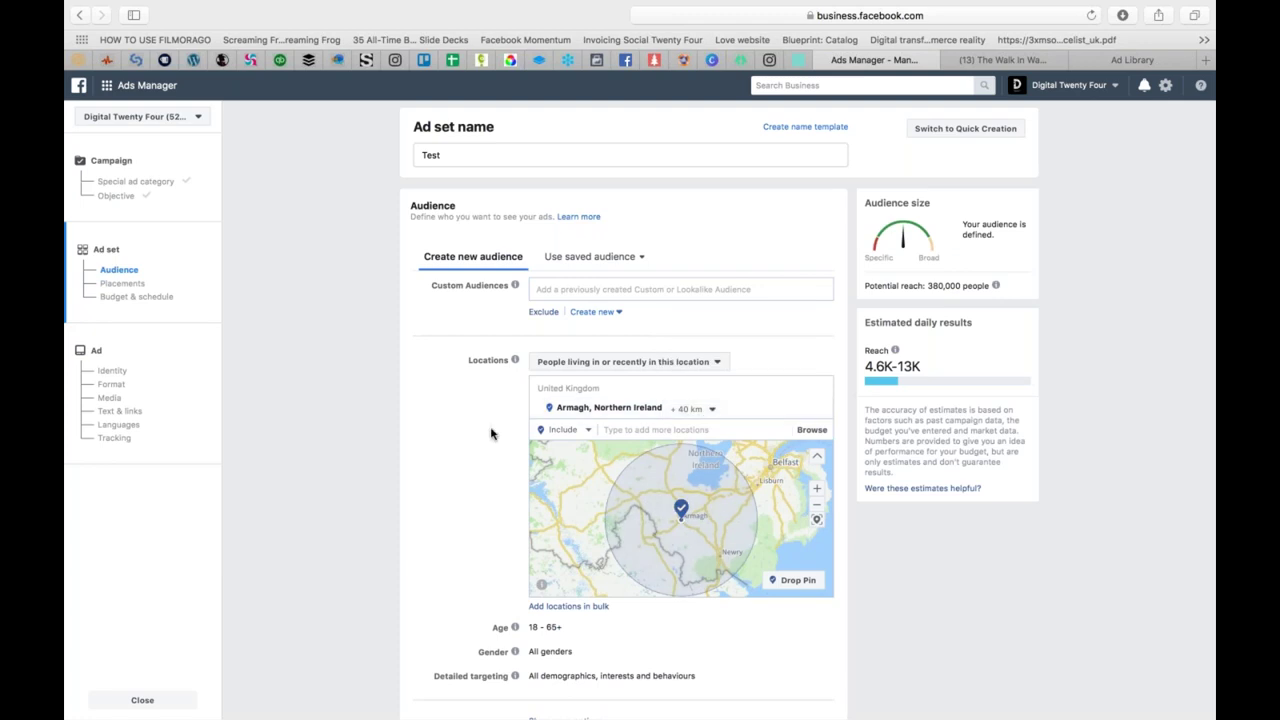
{"action": "scroll", "coordinate": [491, 433], "scroll_direction": "down", "scroll_amount": 5}
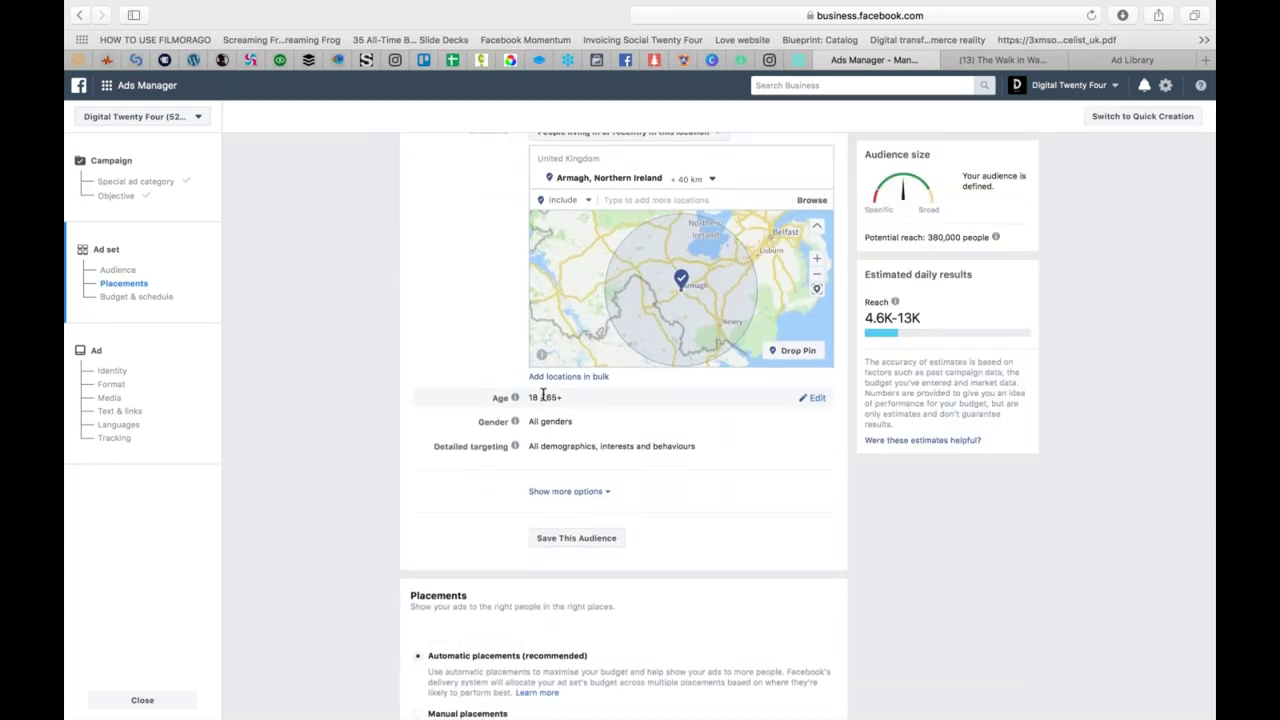
Step: Set the audience's age range to 30–45 and limit its gender to women
{"action": "left_click", "coordinate": [817, 400]}
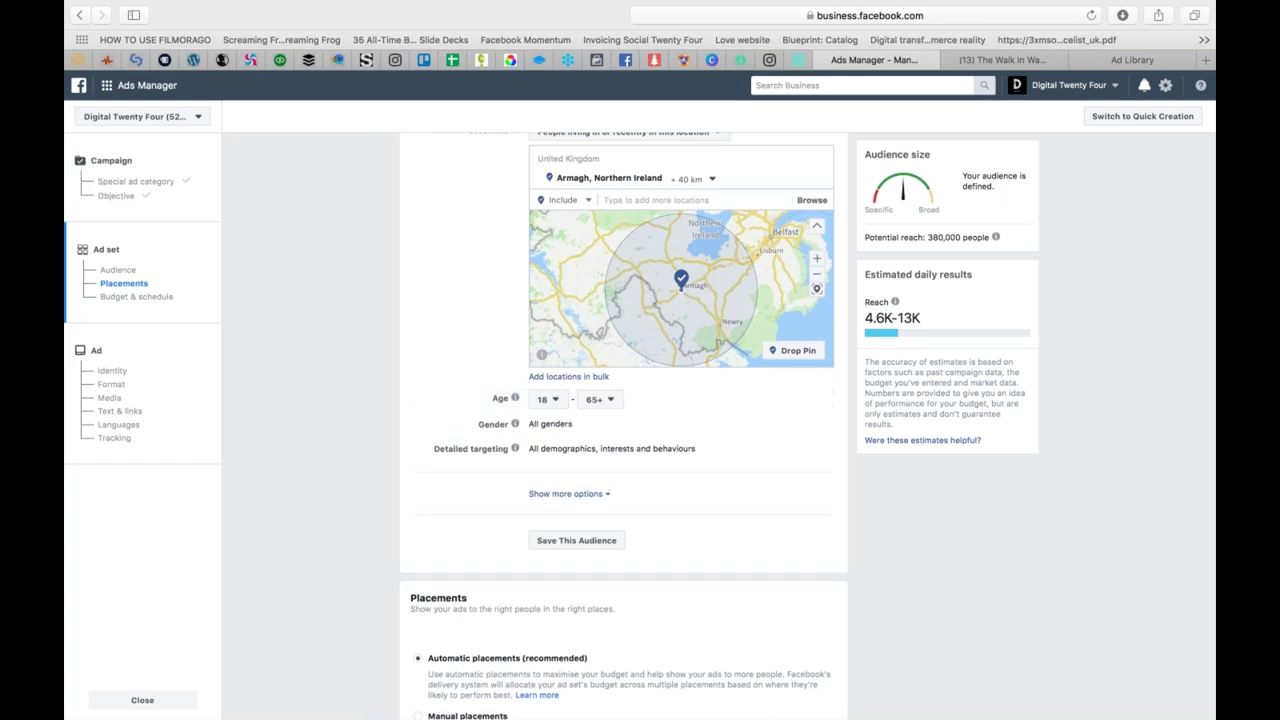
{"action": "left_click", "coordinate": [545, 399]}
{"action": "scroll", "coordinate": [551, 528], "scroll_direction": "down", "scroll_amount": 5}
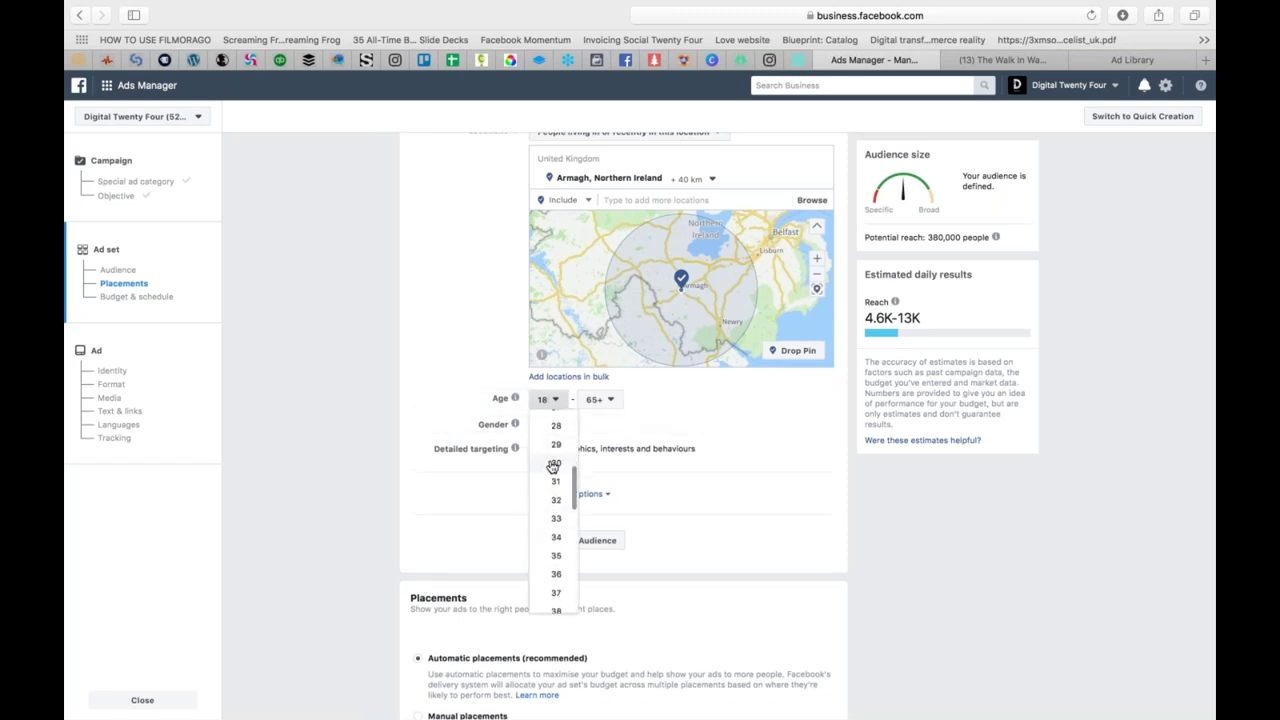
{"action": "left_click", "coordinate": [553, 467]}
{"action": "left_click", "coordinate": [600, 399]}
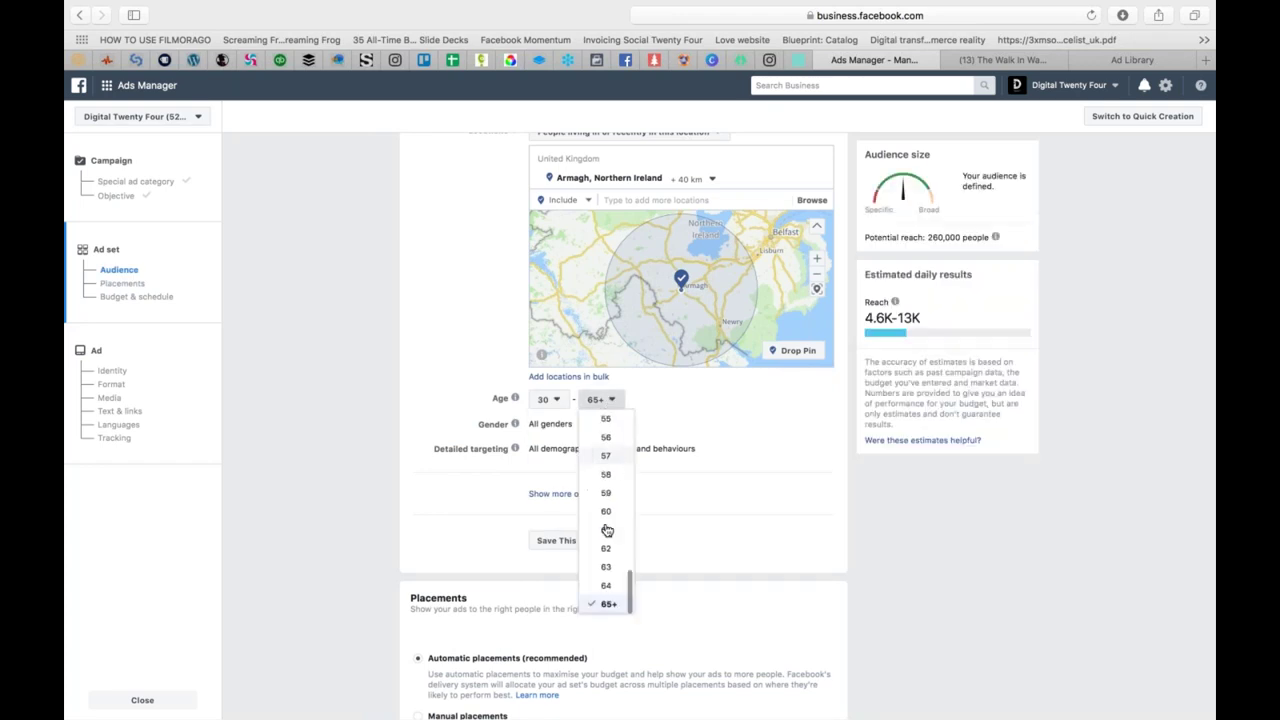
{"action": "scroll", "coordinate": [606, 540], "scroll_direction": "up", "scroll_amount": 4}
{"action": "scroll", "coordinate": [603, 553], "scroll_direction": "up", "scroll_amount": 2}
{"action": "left_click", "coordinate": [606, 489]}
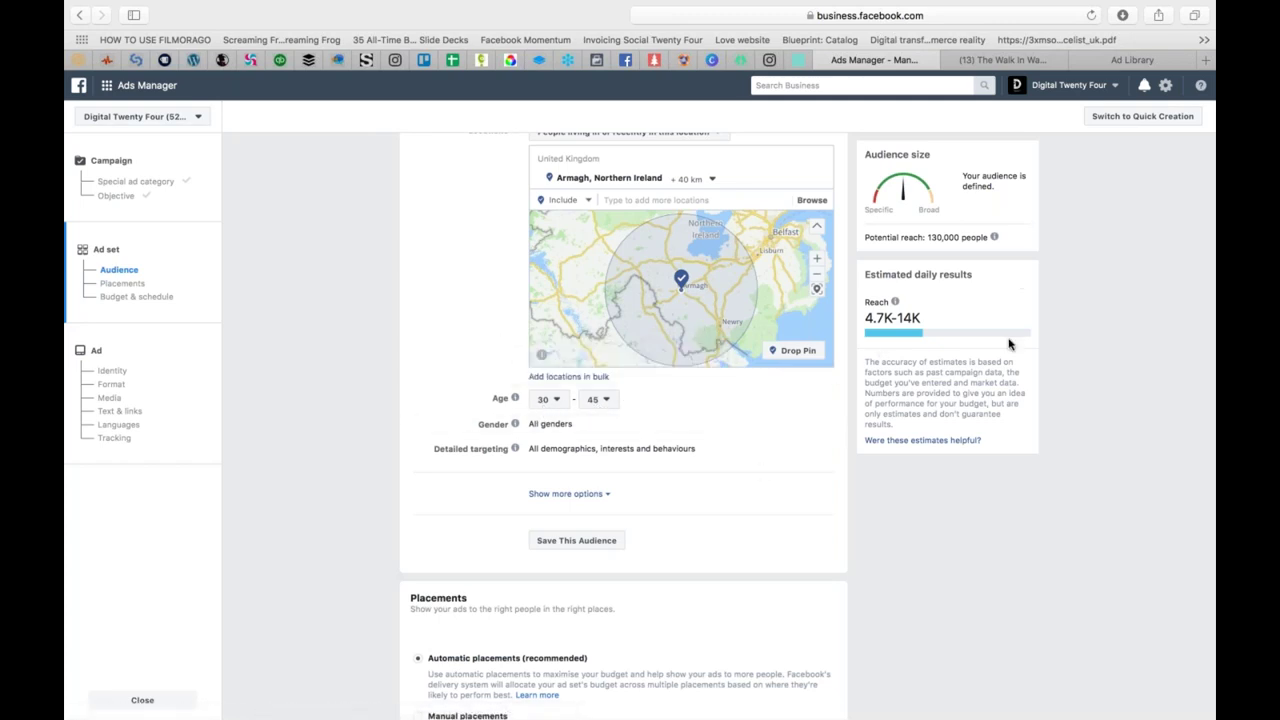
{"action": "mouse_move", "coordinate": [930, 237]}
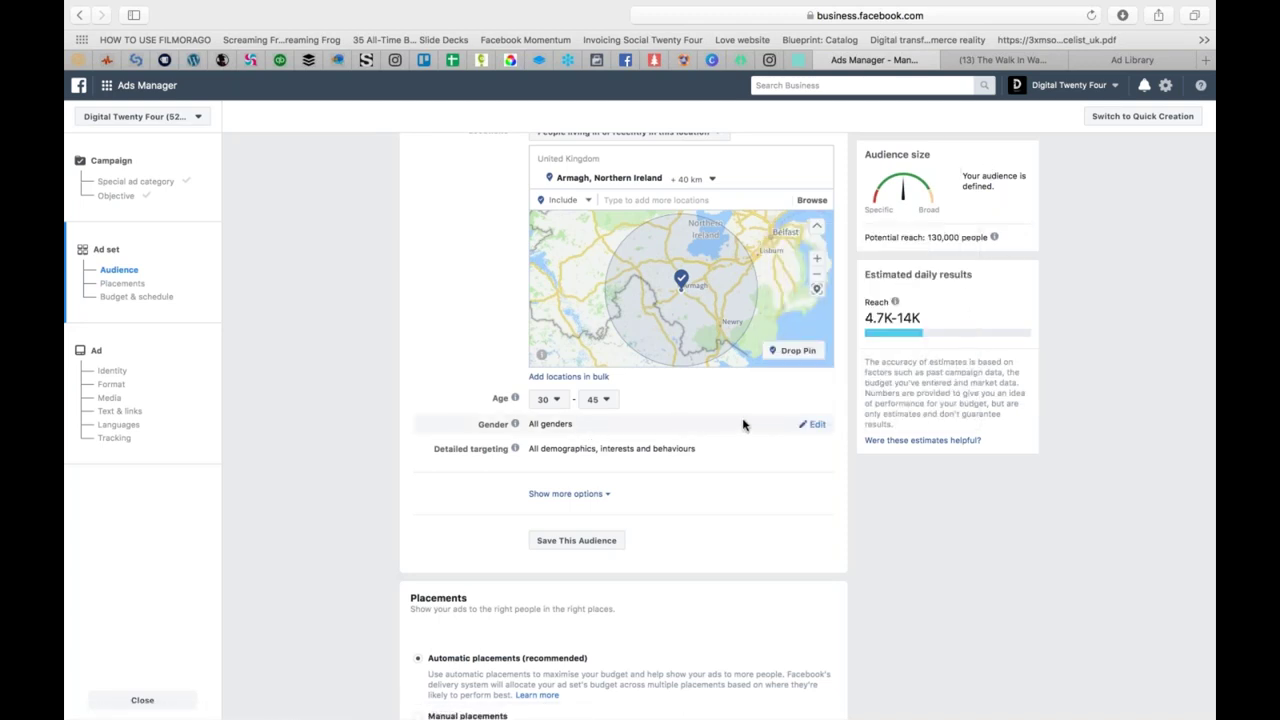
{"action": "left_click", "coordinate": [819, 426]}
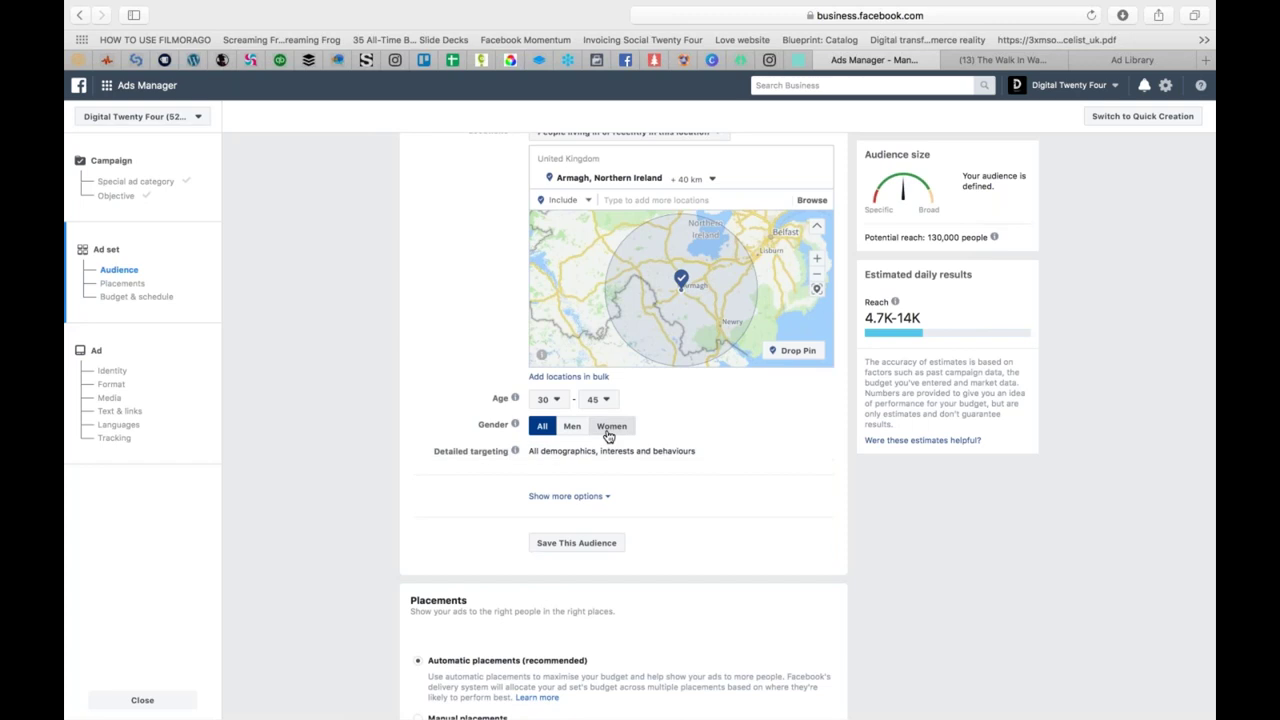
{"action": "left_click", "coordinate": [609, 430]}
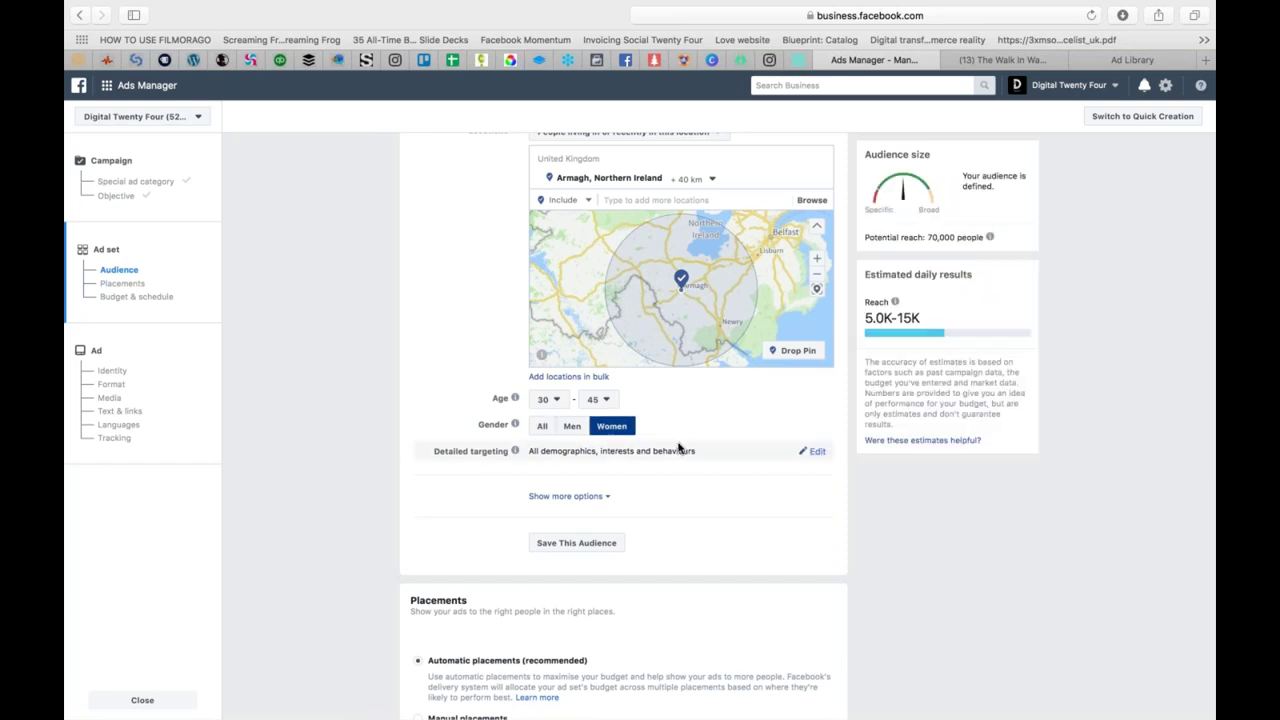
Step: Add the behaviour "Engaged shoppers" and the interest "Shopping and fashion" to the audience's detailed targeting
{"action": "left_click", "coordinate": [817, 452]}
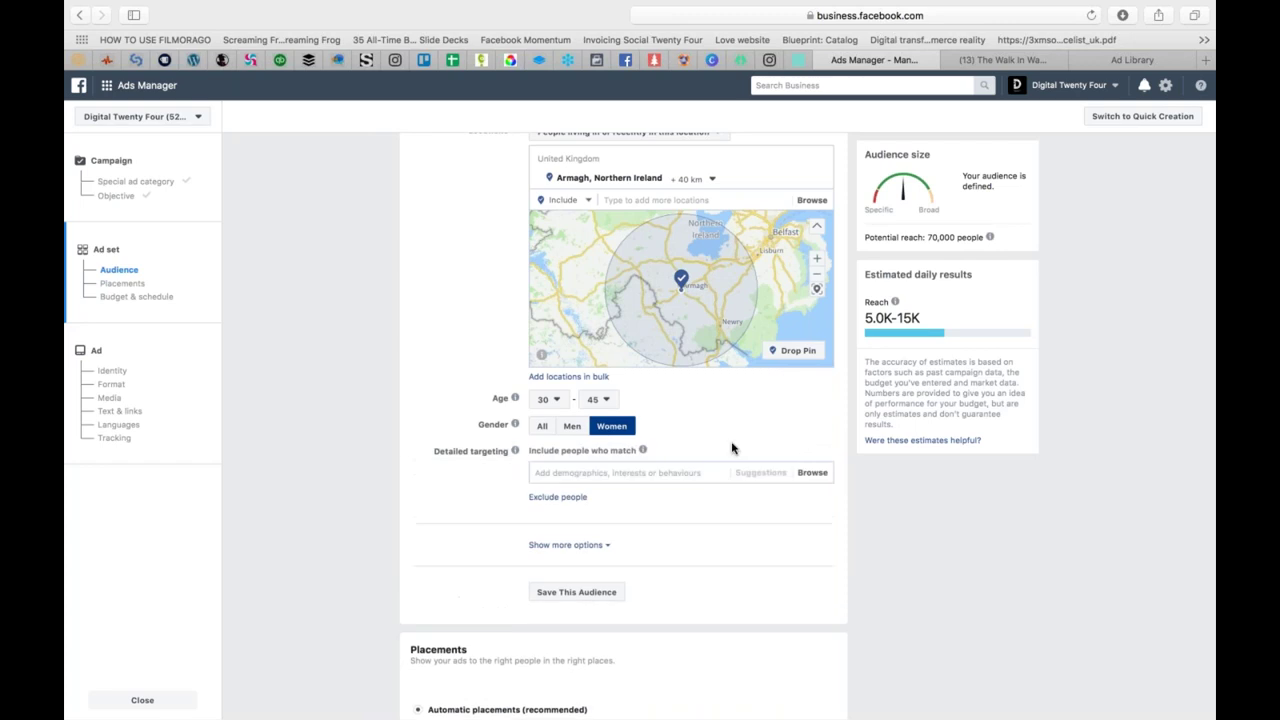
{"action": "left_click", "coordinate": [554, 471]}
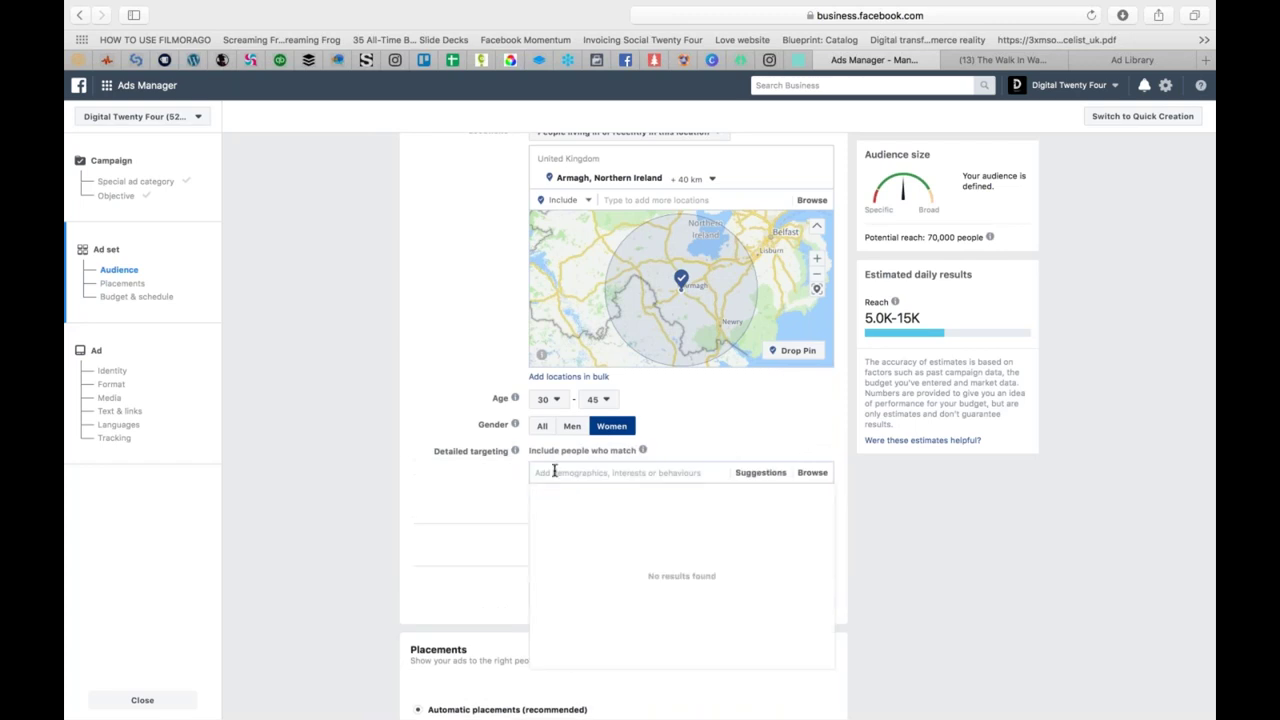
{"action": "type", "text": "engage"}
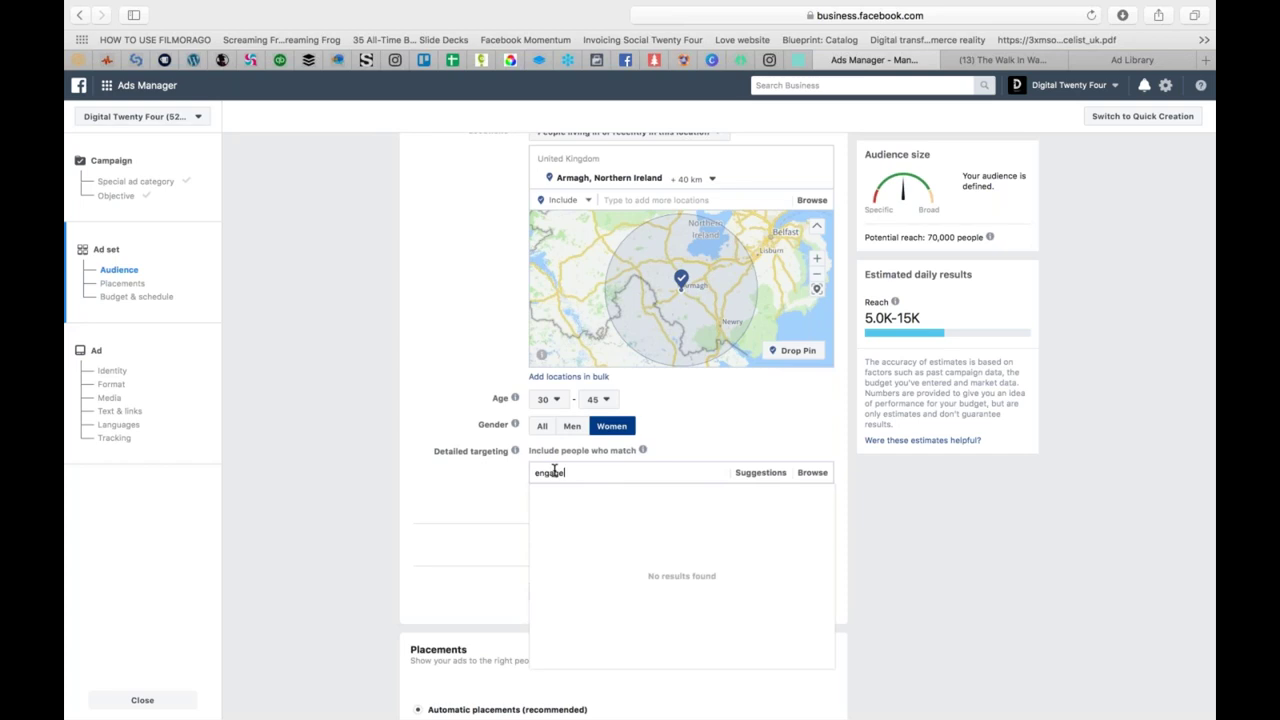
{"action": "type", "text": "d shopp"}
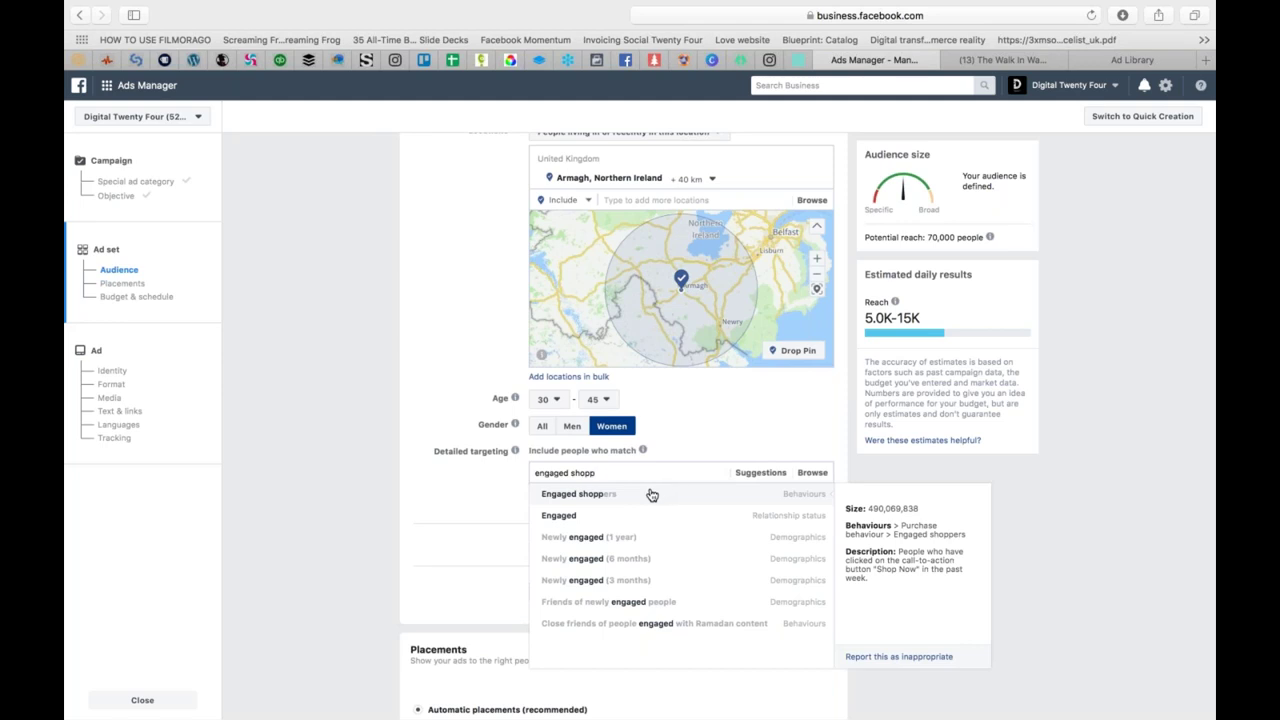
{"action": "left_click", "coordinate": [651, 495]}
{"action": "type", "text": "fashion"}
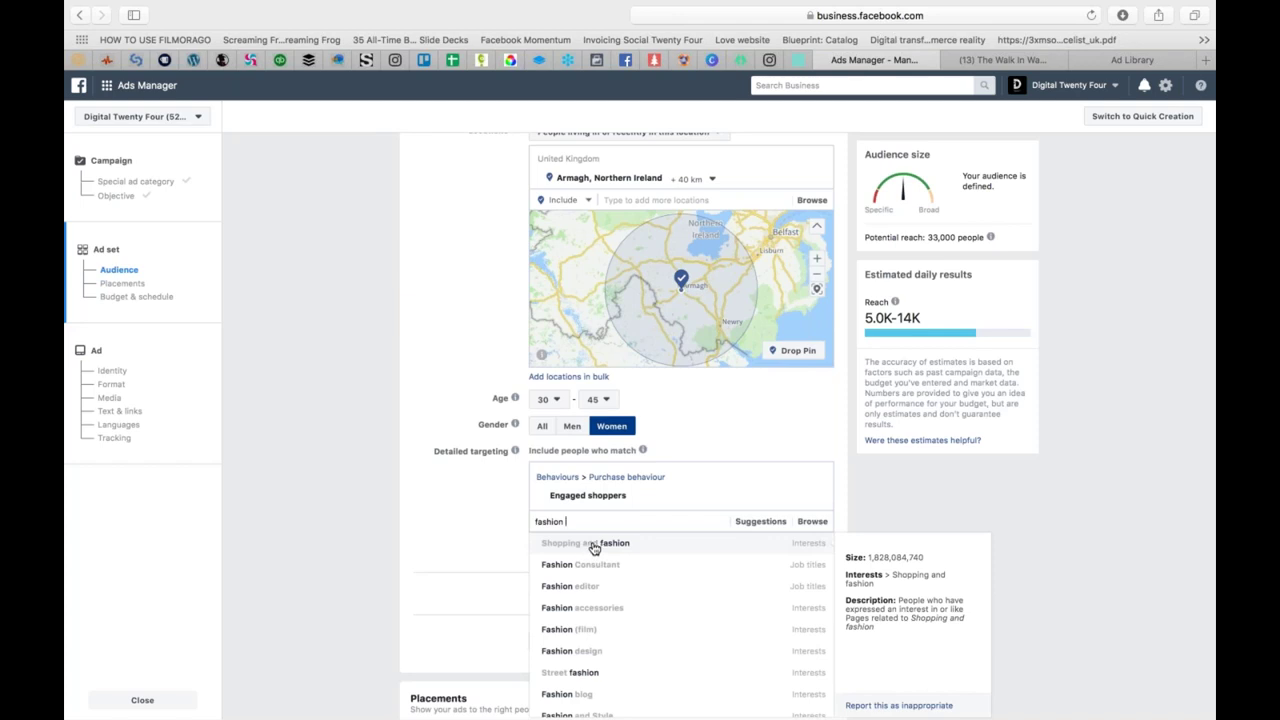
{"action": "left_click", "coordinate": [593, 543]}
Step: Switch the ad set to manual placements and exclude the Audience Network platform
{"action": "scroll", "coordinate": [594, 425], "scroll_direction": "down", "scroll_amount": 2}
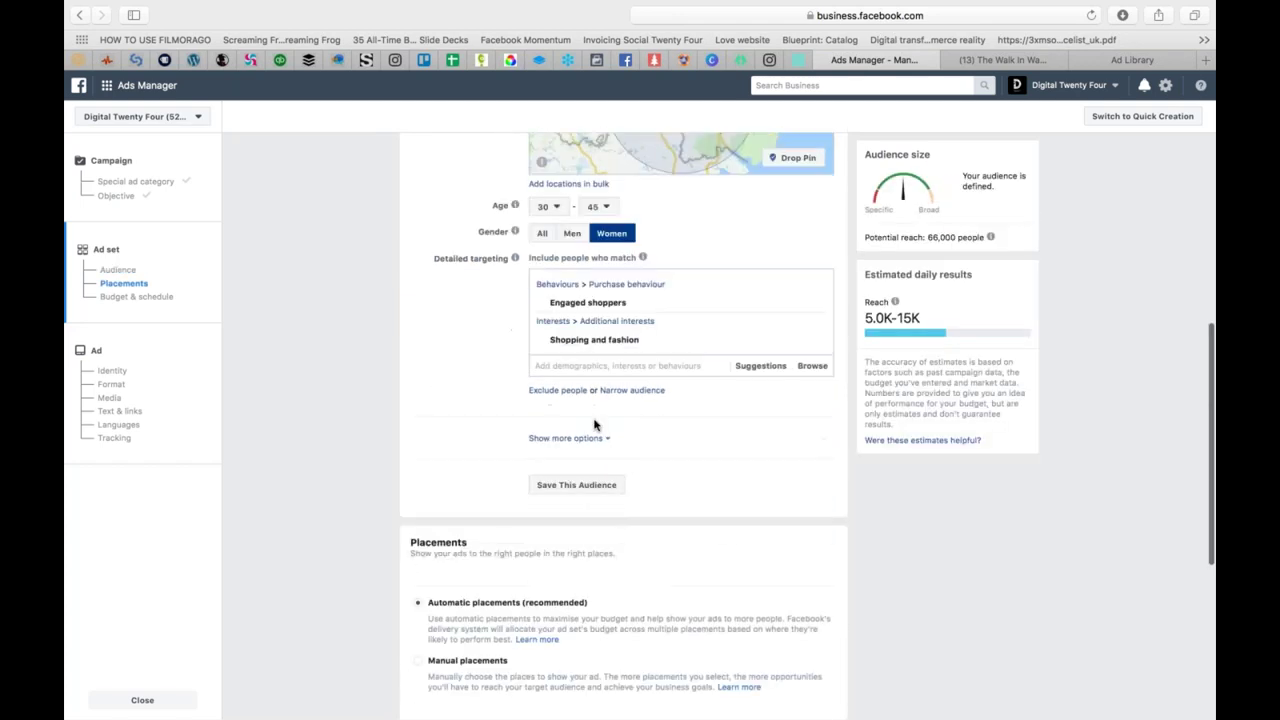
{"action": "scroll", "coordinate": [594, 425], "scroll_direction": "down", "scroll_amount": 3}
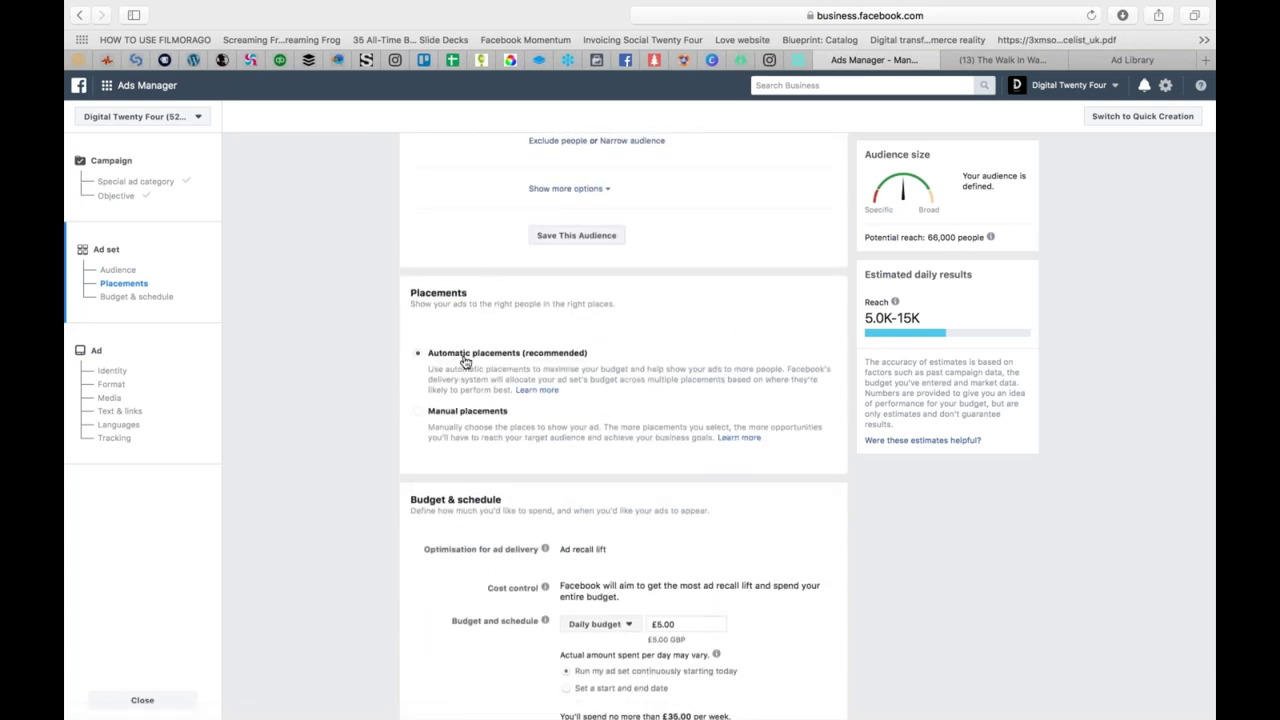
{"action": "left_click", "coordinate": [419, 414]}
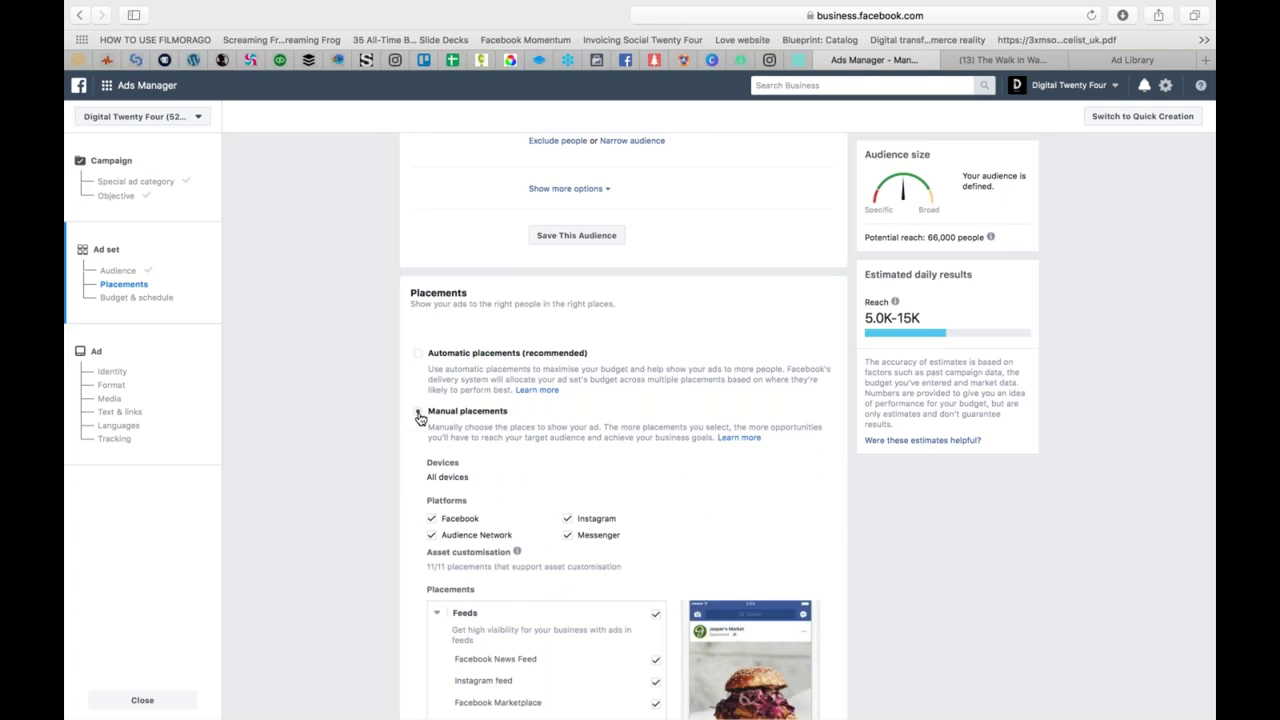
{"action": "left_click", "coordinate": [419, 354]}
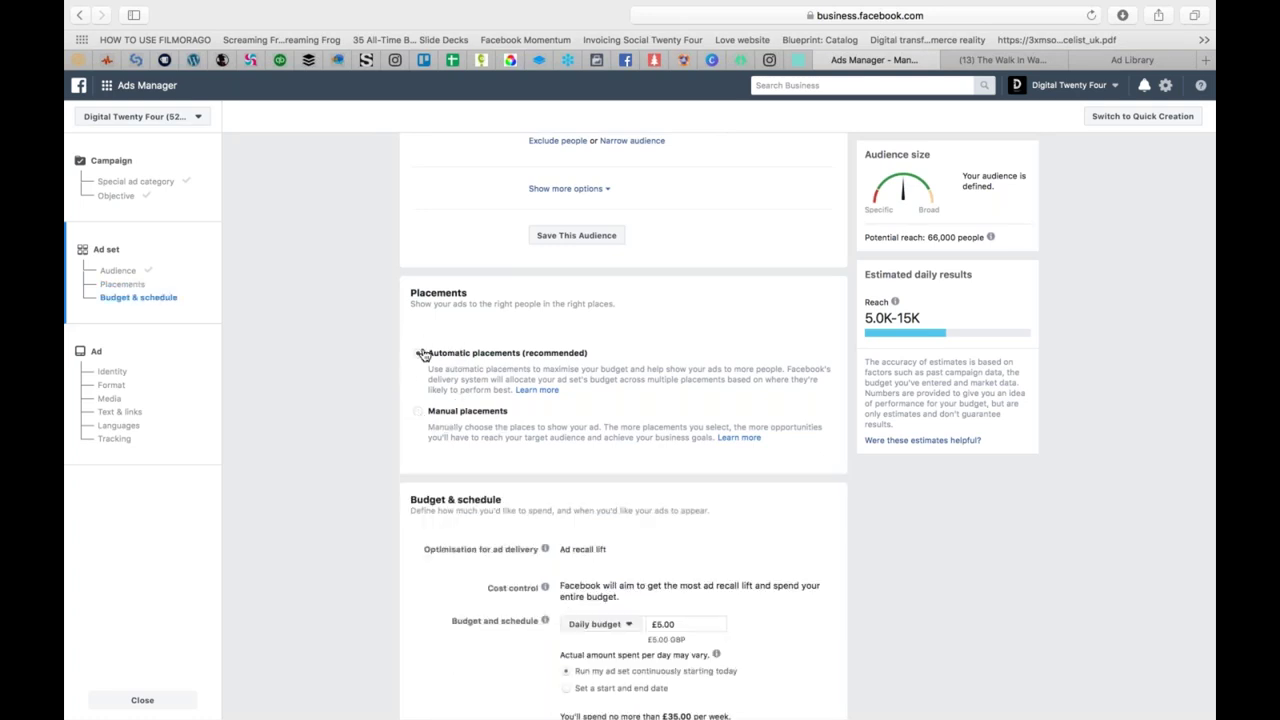
{"action": "left_click", "coordinate": [419, 412]}
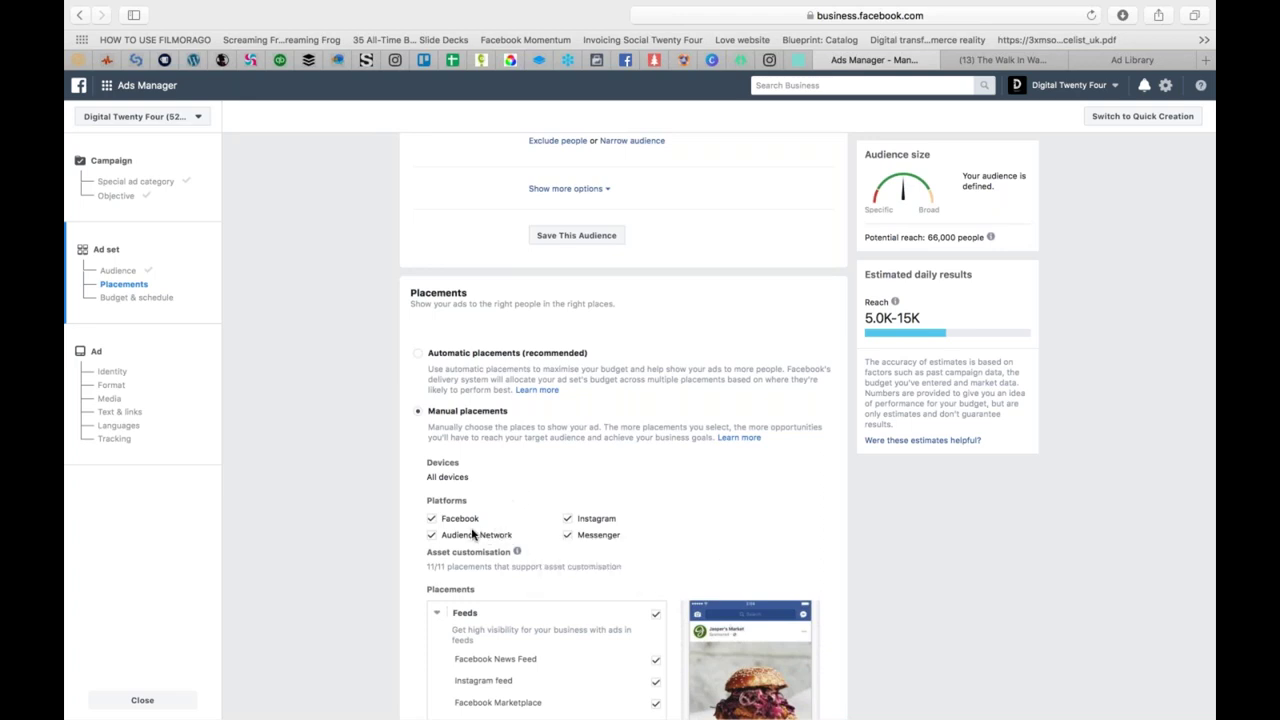
{"action": "scroll", "coordinate": [535, 428], "scroll_direction": "down", "scroll_amount": 3}
{"action": "left_click", "coordinate": [431, 373]}
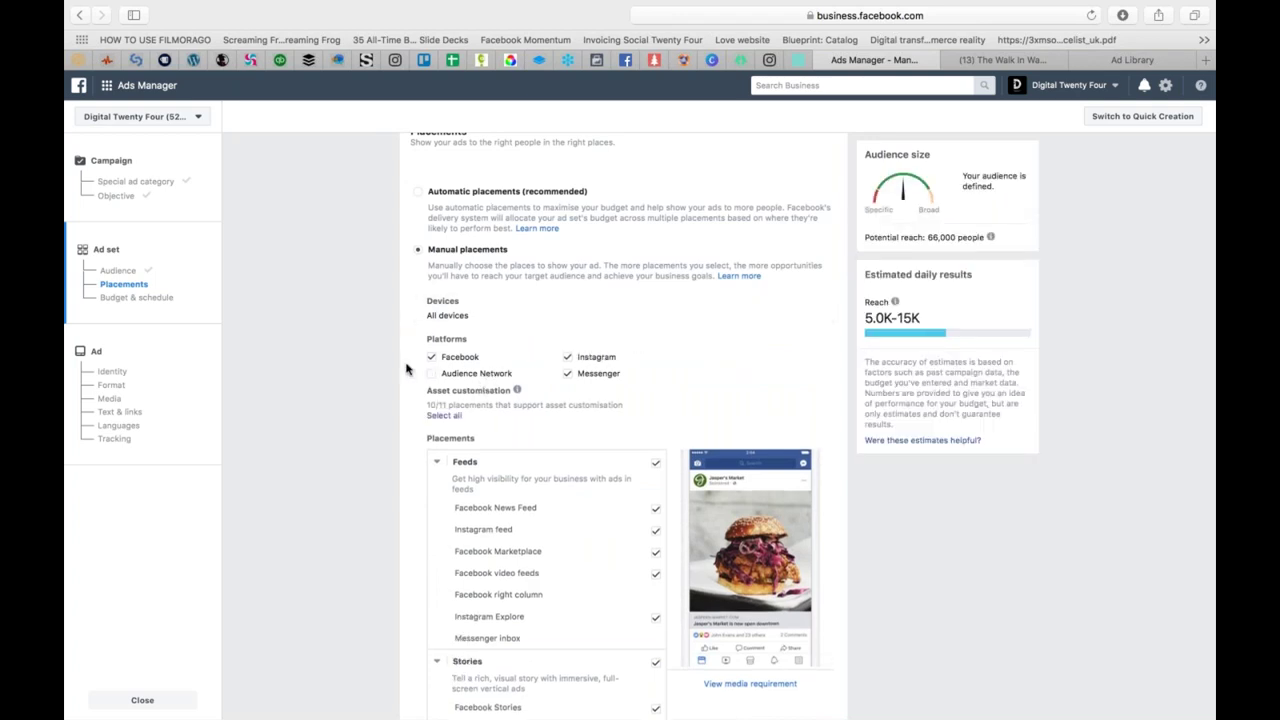
Step: Try restricting the ad platforms to Instagram only by excluding Facebook and Messenger
{"action": "left_click", "coordinate": [433, 359]}
{"action": "left_click", "coordinate": [568, 374]}
{"action": "left_click", "coordinate": [568, 374]}
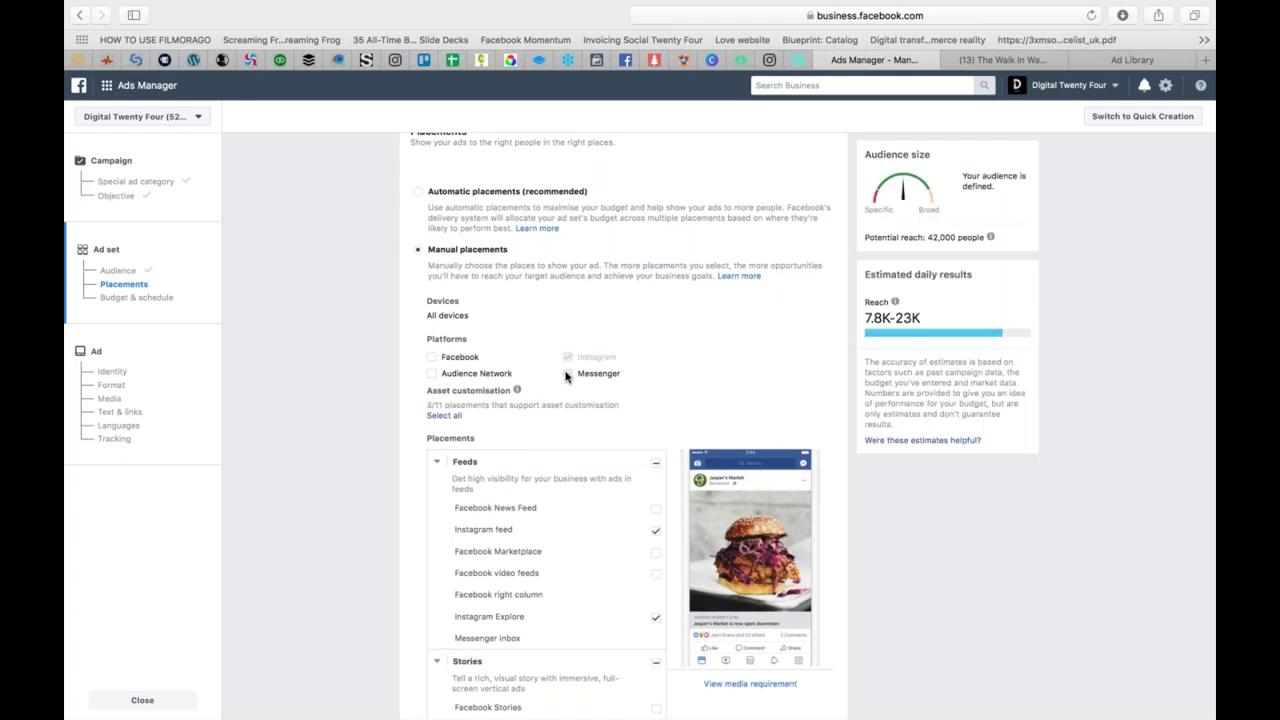
{"action": "left_click", "coordinate": [432, 357]}
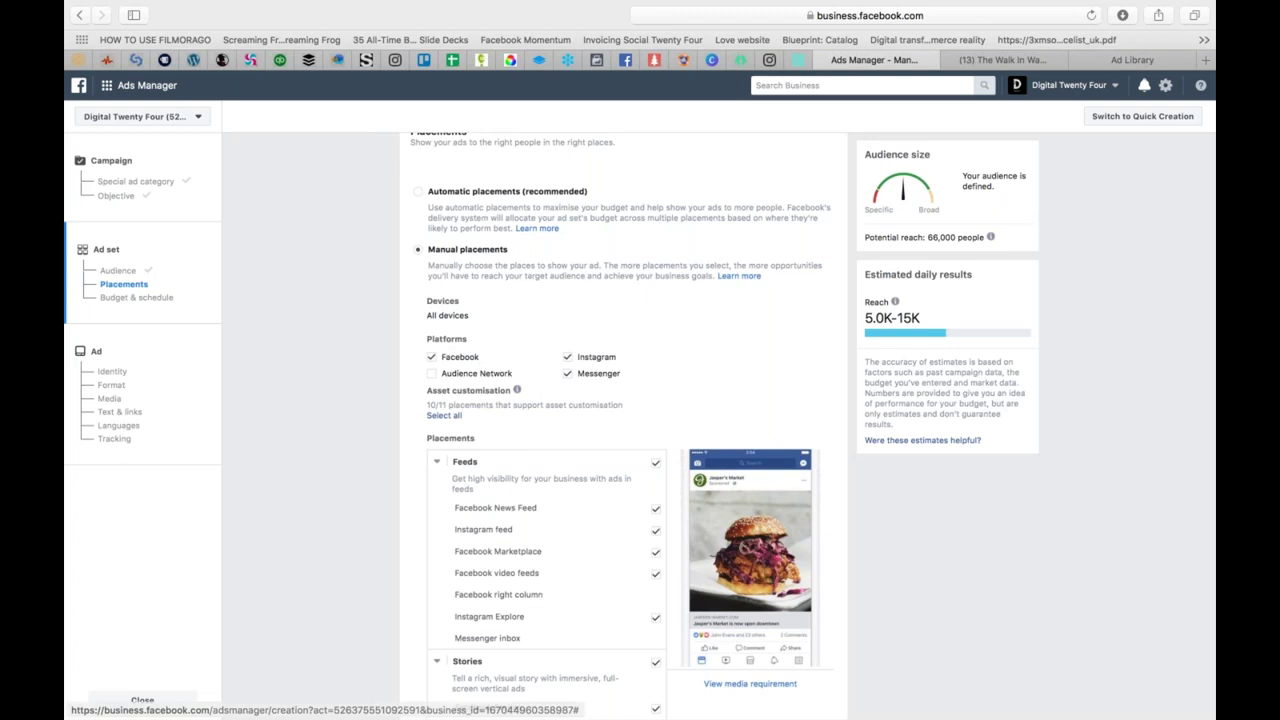
Step: Exclude the Facebook Marketplace, Facebook video feeds, Messenger Stories and Facebook News Feed placements
{"action": "scroll", "coordinate": [655, 320], "scroll_direction": "down", "scroll_amount": 1}
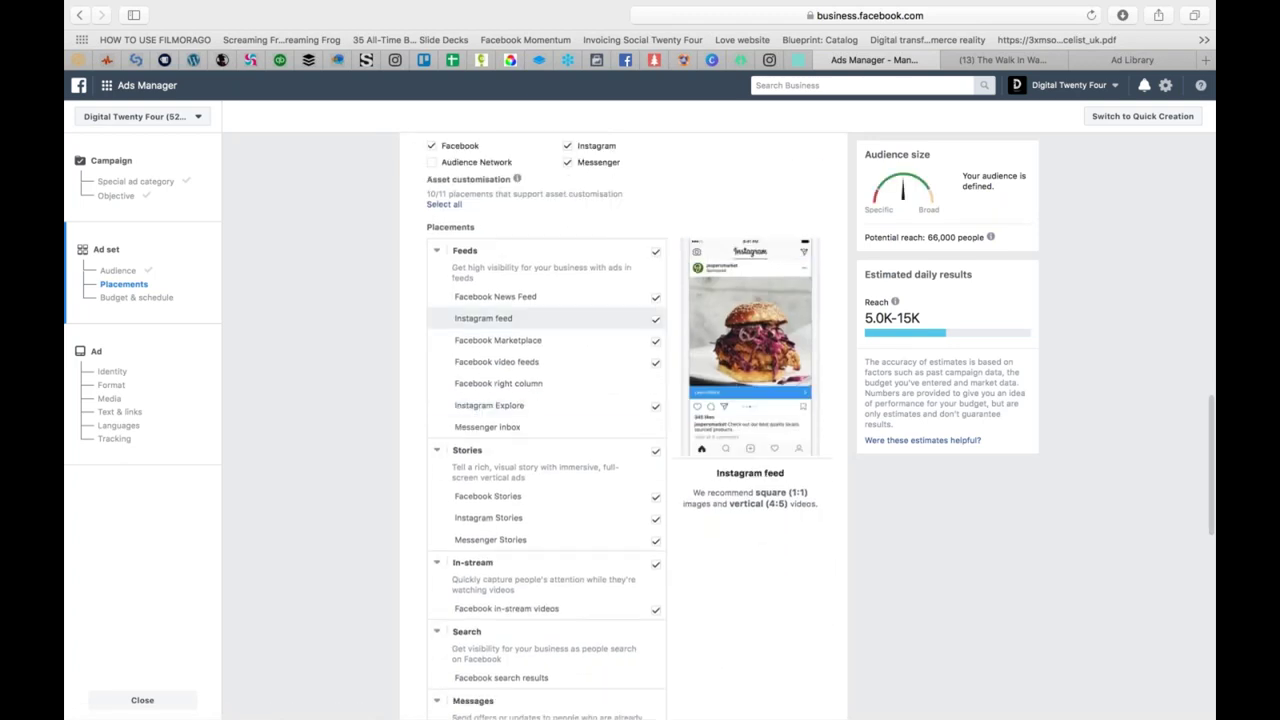
{"action": "left_click", "coordinate": [655, 341]}
{"action": "left_click", "coordinate": [655, 363]}
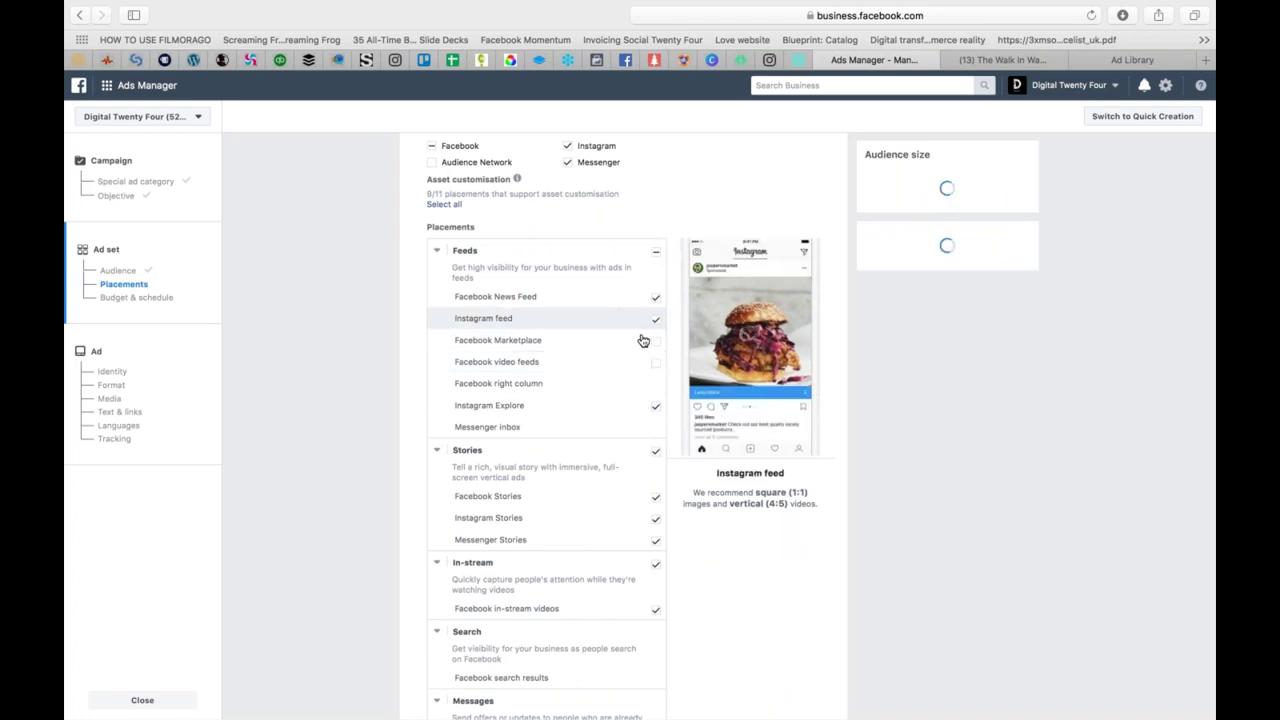
{"action": "scroll", "coordinate": [623, 466], "scroll_direction": "down", "scroll_amount": 5}
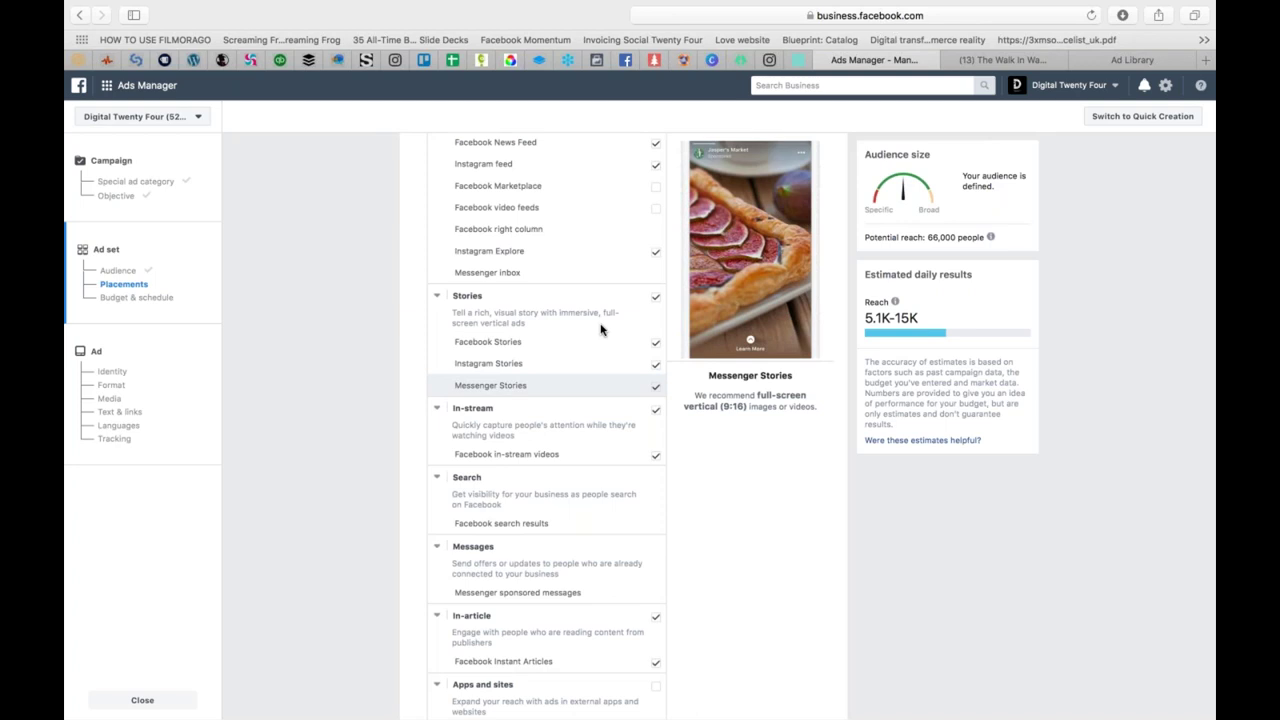
{"action": "left_click", "coordinate": [657, 338]}
{"action": "scroll", "coordinate": [658, 340], "scroll_direction": "up", "scroll_amount": 1}
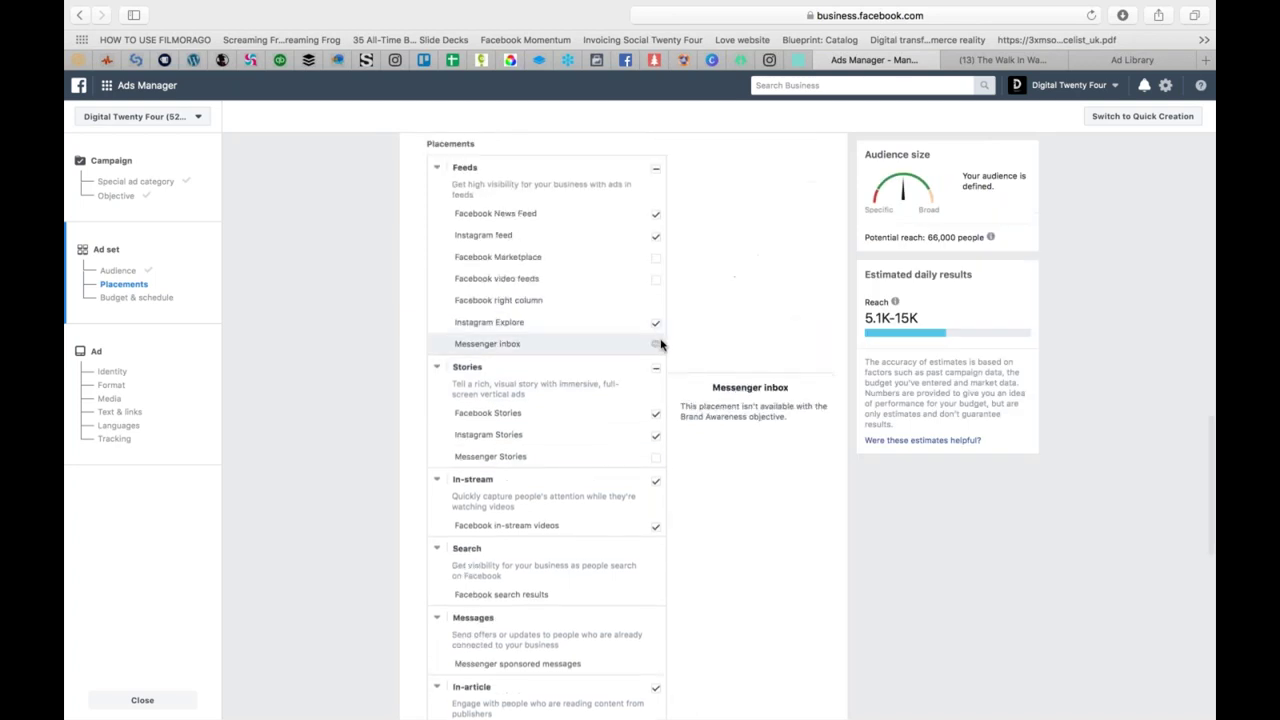
{"action": "left_click", "coordinate": [656, 216]}
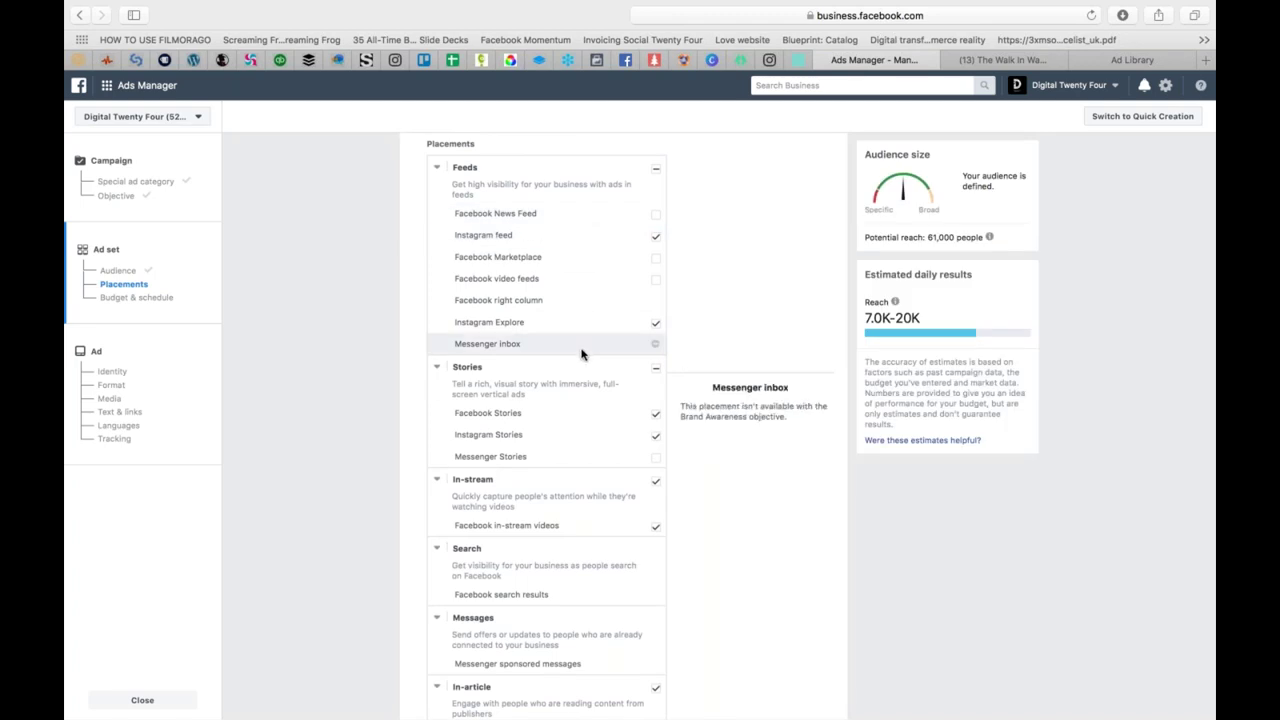
Step: Exclude the Facebook Stories placement and the whole In-stream and In-article placement groups
{"action": "scroll", "coordinate": [581, 354], "scroll_direction": "down", "scroll_amount": 3}
{"action": "left_click", "coordinate": [655, 251]}
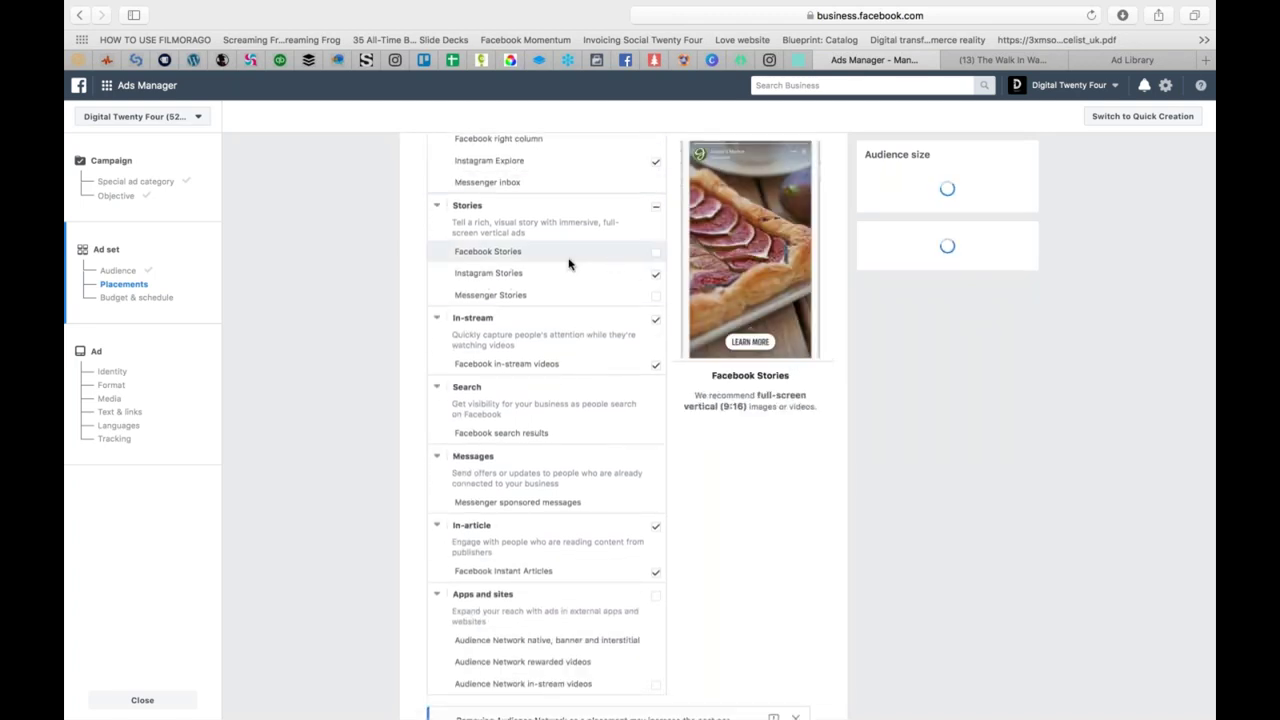
{"action": "left_click", "coordinate": [656, 324]}
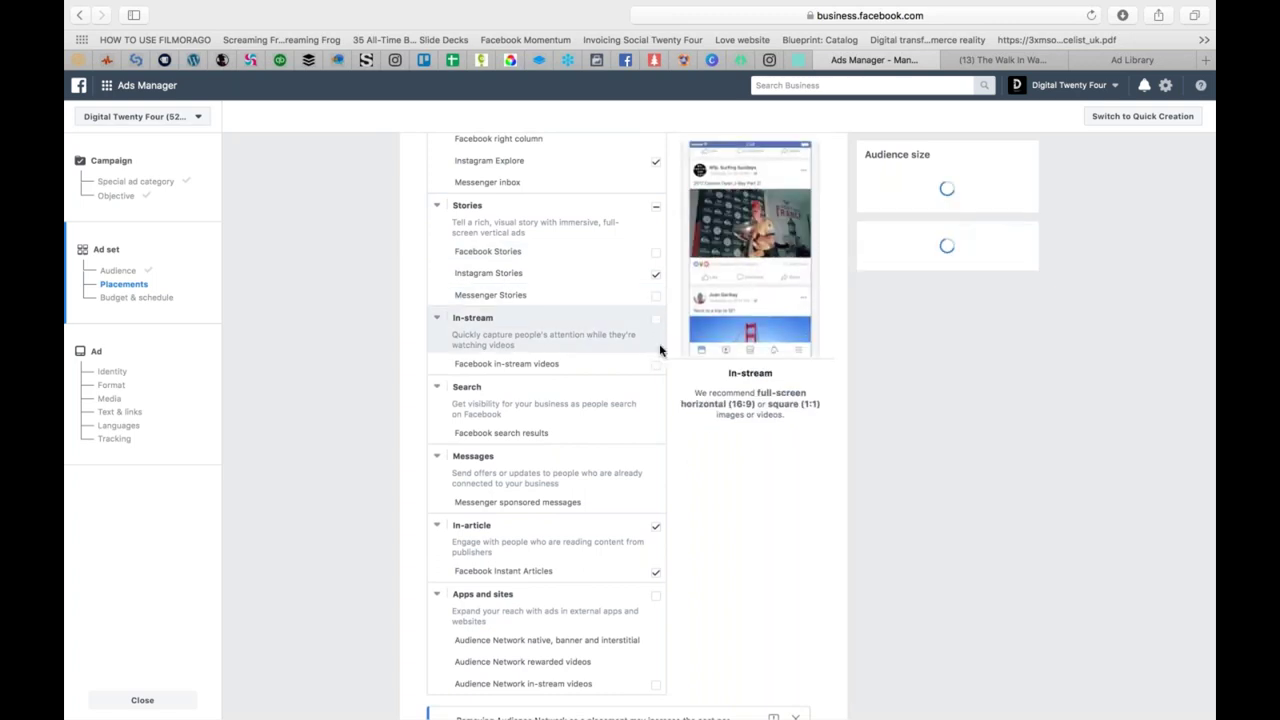
{"action": "left_click", "coordinate": [656, 528]}
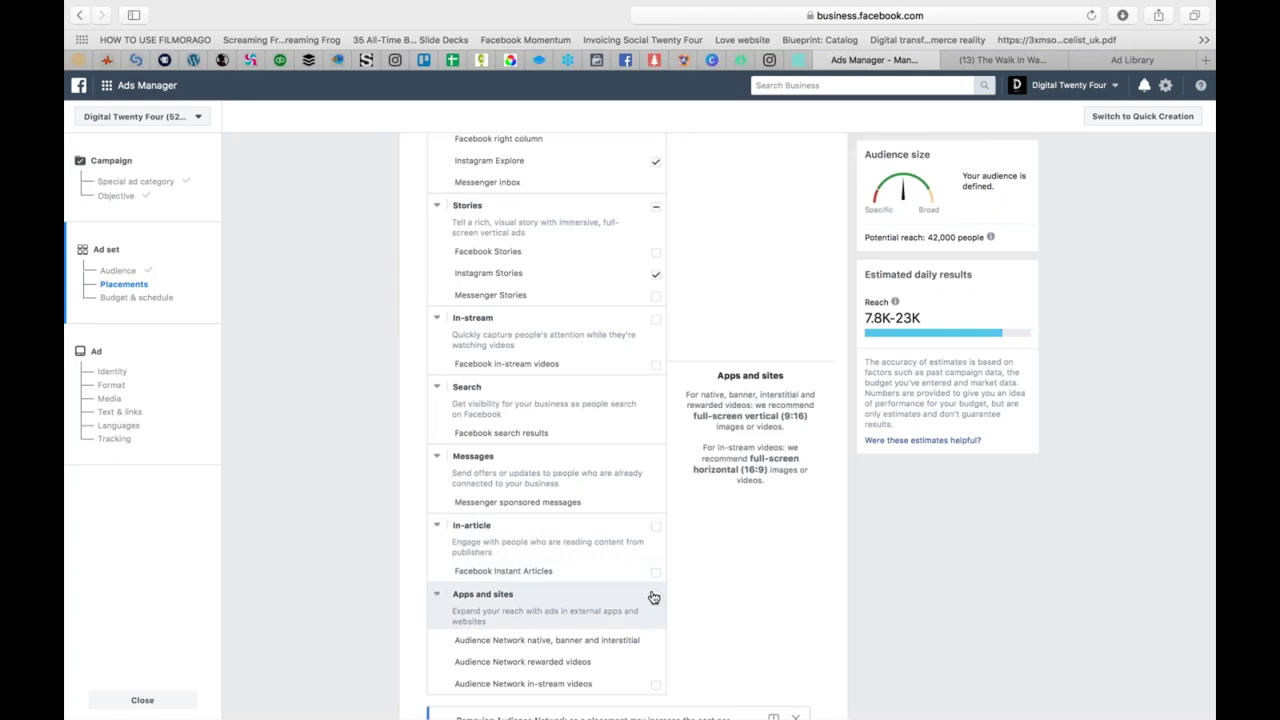
Step: Examine the daily and lifetime budget options and the budget amount in the ad set's budget and schedule settings
{"action": "scroll", "coordinate": [653, 597], "scroll_direction": "down", "scroll_amount": 5}
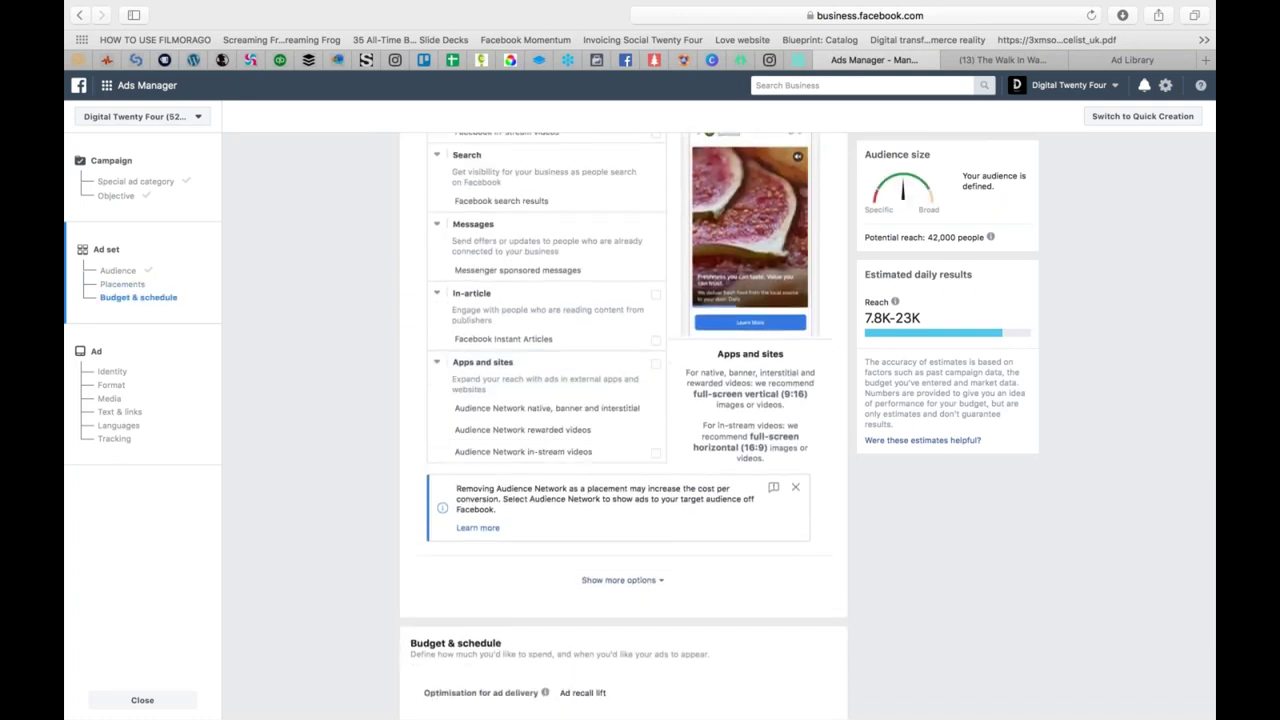
{"action": "scroll", "coordinate": [623, 420], "scroll_direction": "down", "scroll_amount": 5}
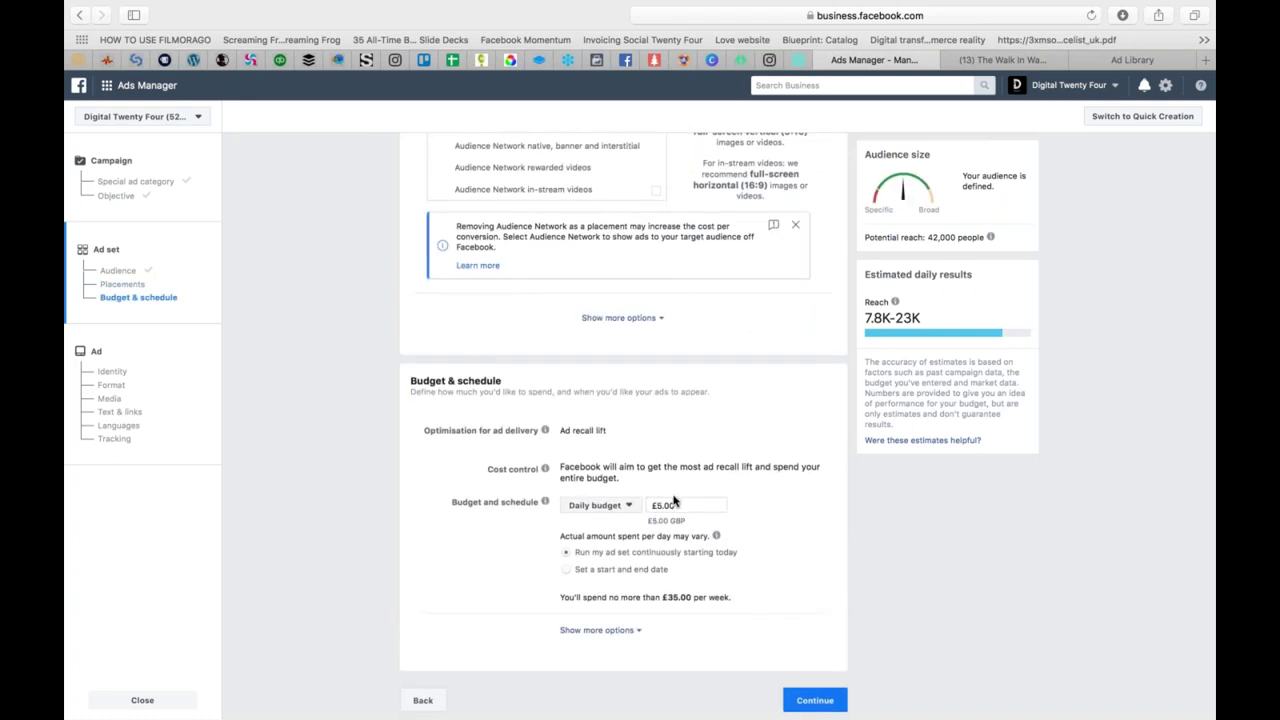
{"action": "left_click", "coordinate": [628, 508]}
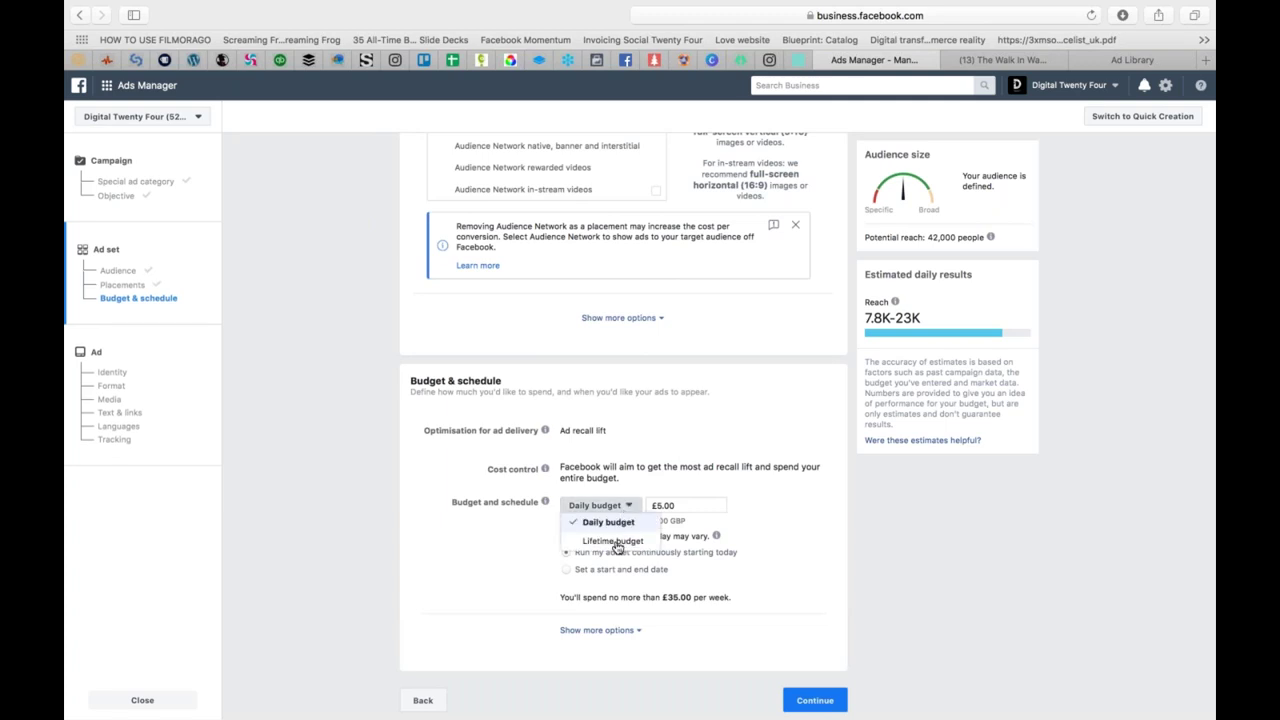
{"action": "left_click", "coordinate": [695, 505]}
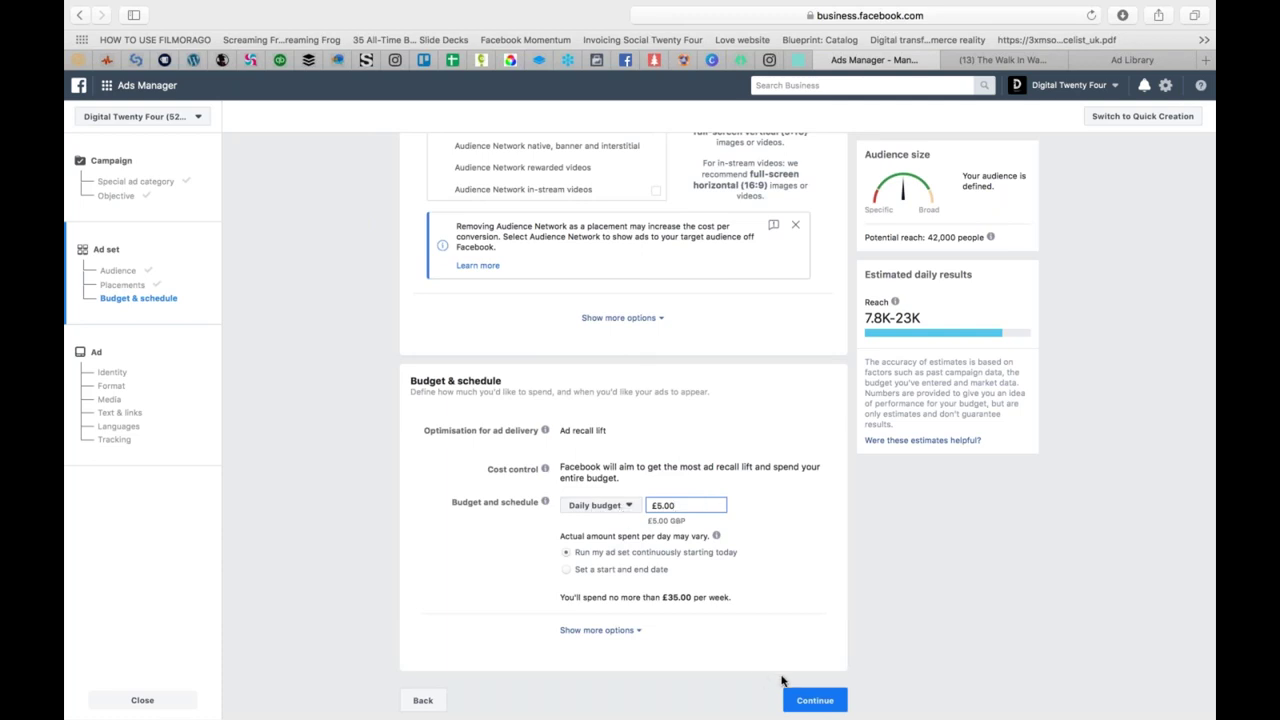
Step: Continue to the ad settings and choose Digital Twenty Four as the Facebook Page representing the ad
{"action": "left_click", "coordinate": [815, 699]}
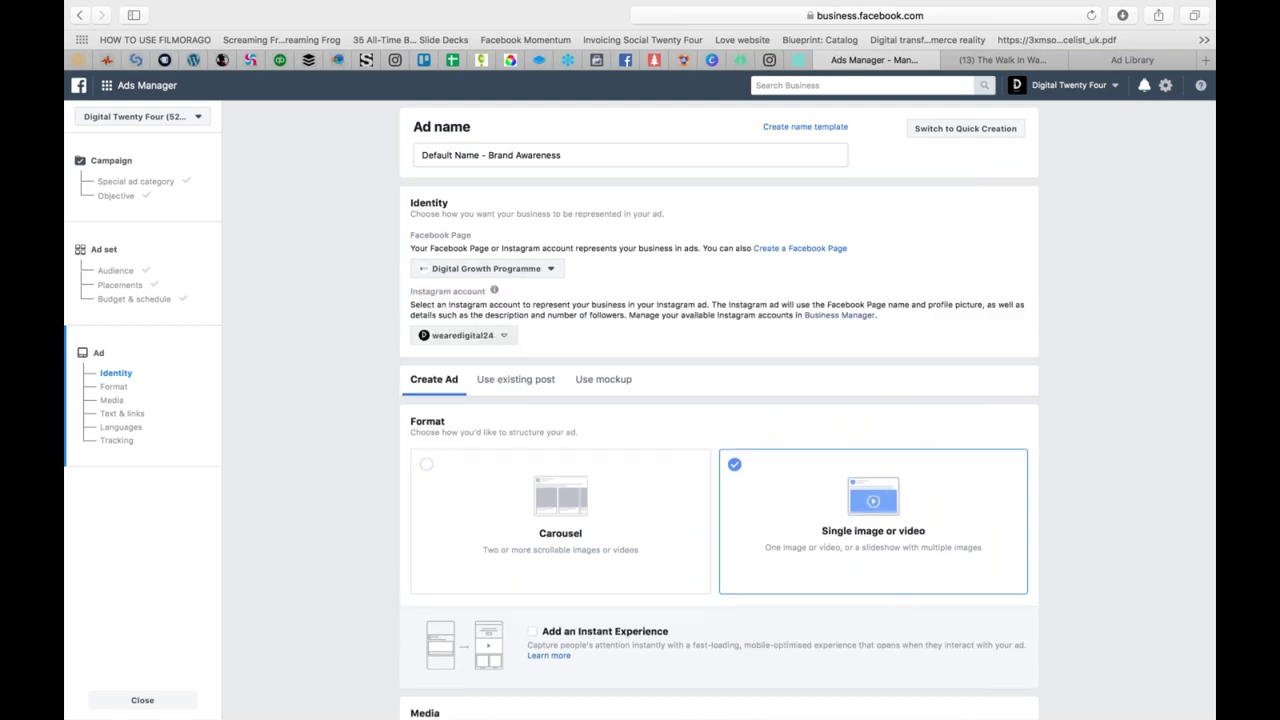
{"action": "left_click", "coordinate": [537, 268]}
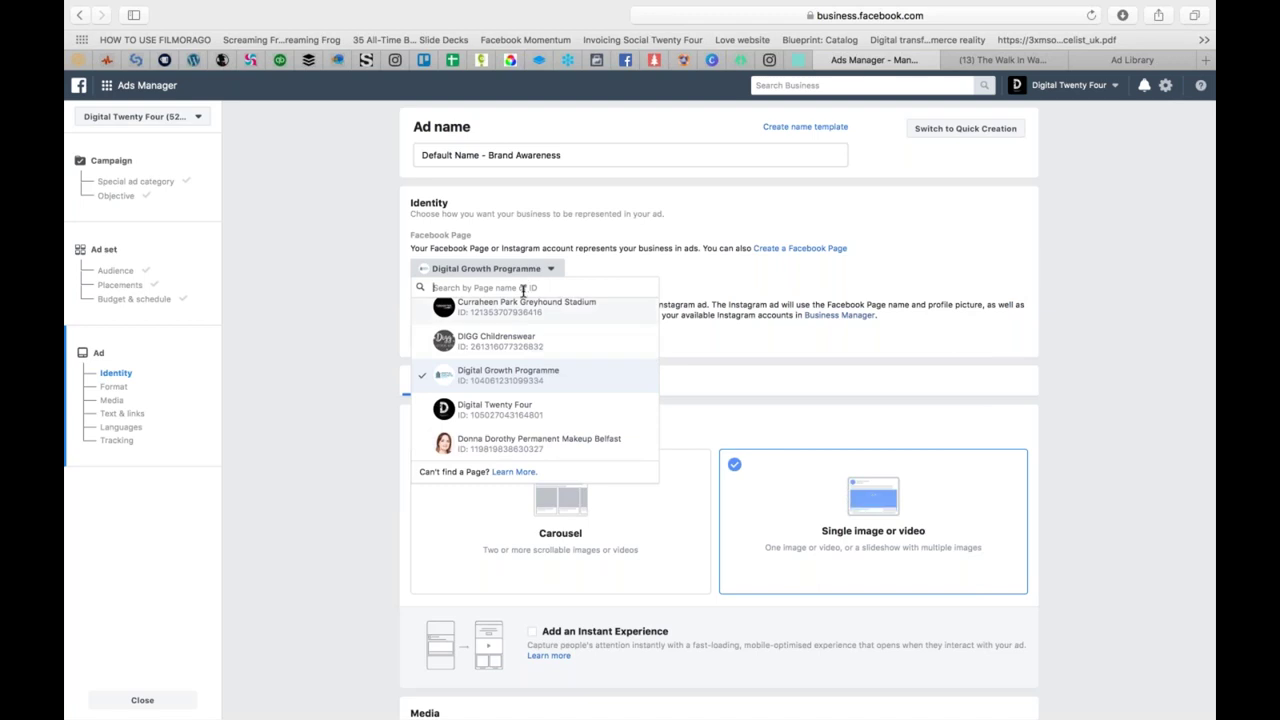
{"action": "left_click", "coordinate": [510, 412]}
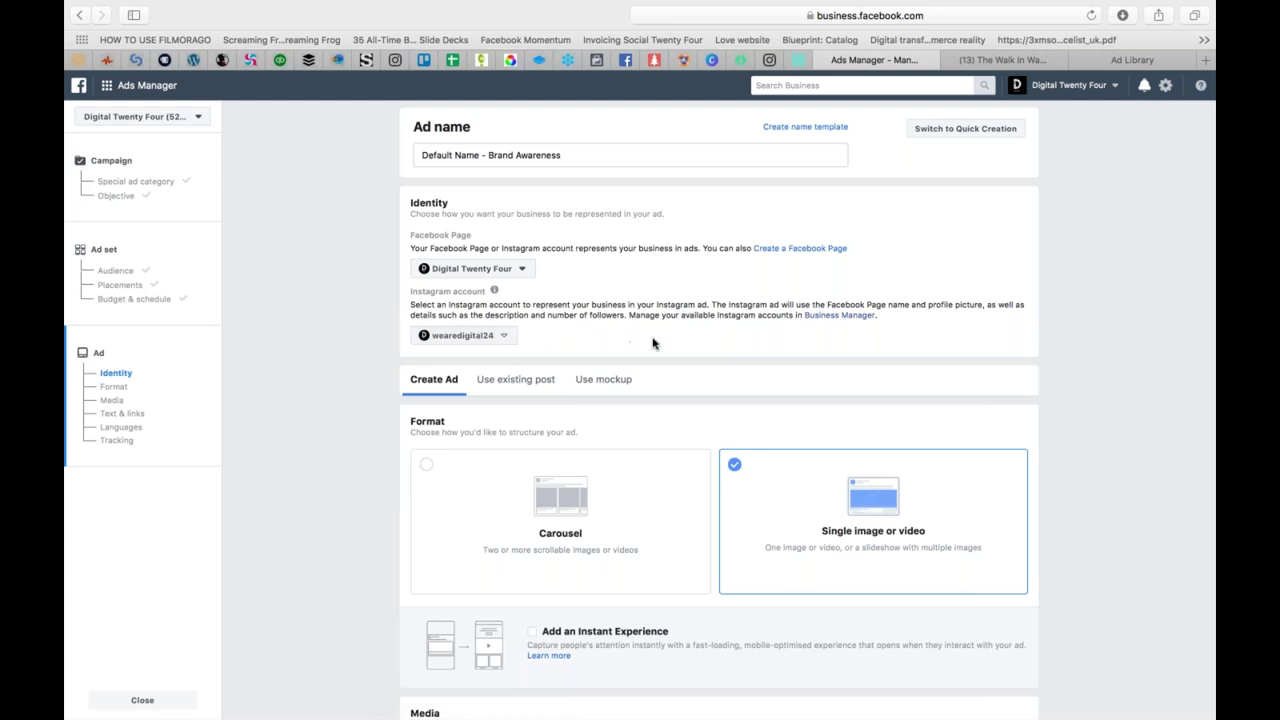
Step: Choose Single image or video as the ad's format
{"action": "scroll", "coordinate": [652, 343], "scroll_direction": "down", "scroll_amount": 5}
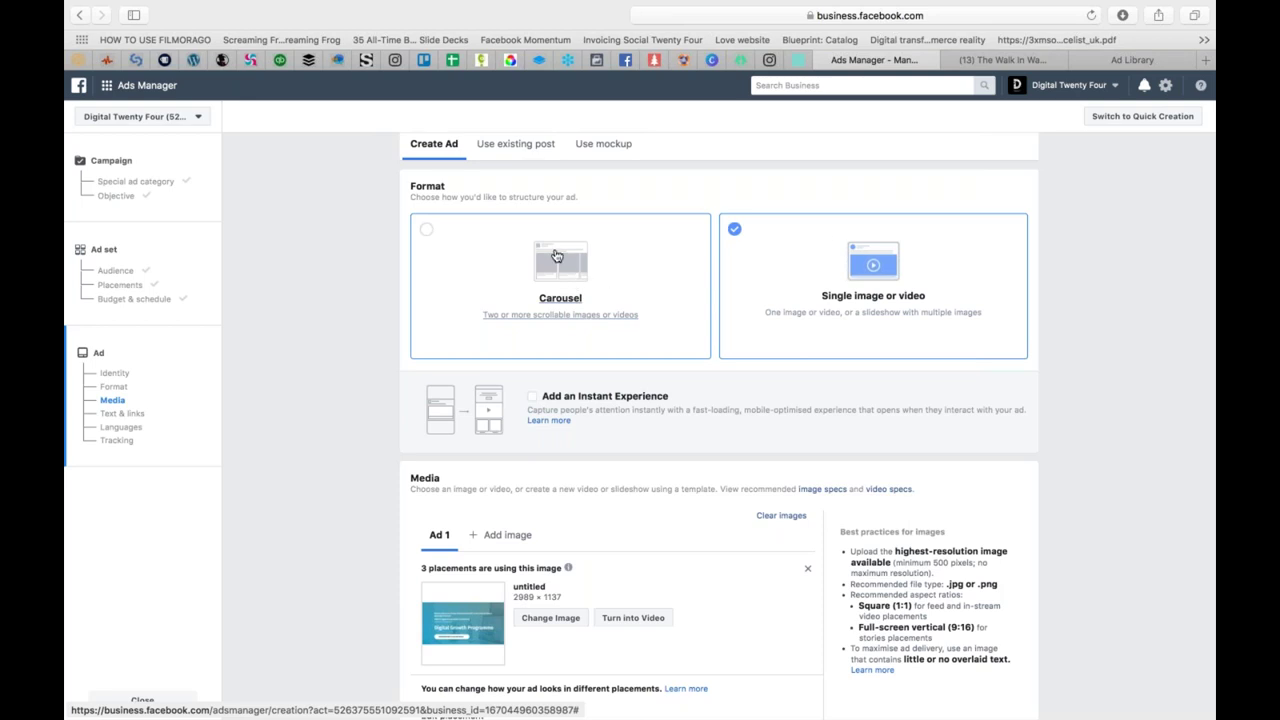
{"action": "left_click", "coordinate": [467, 252]}
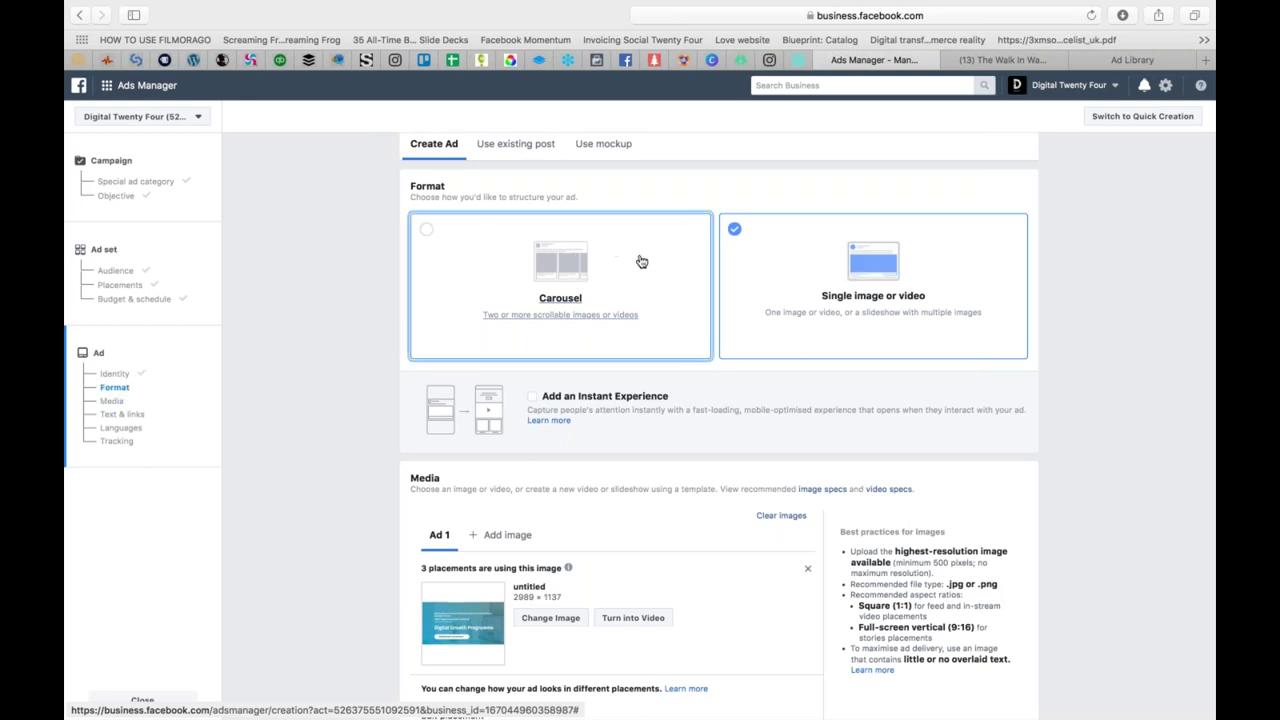
{"action": "left_click", "coordinate": [786, 262]}
{"action": "scroll", "coordinate": [760, 262], "scroll_direction": "down", "scroll_amount": 1}
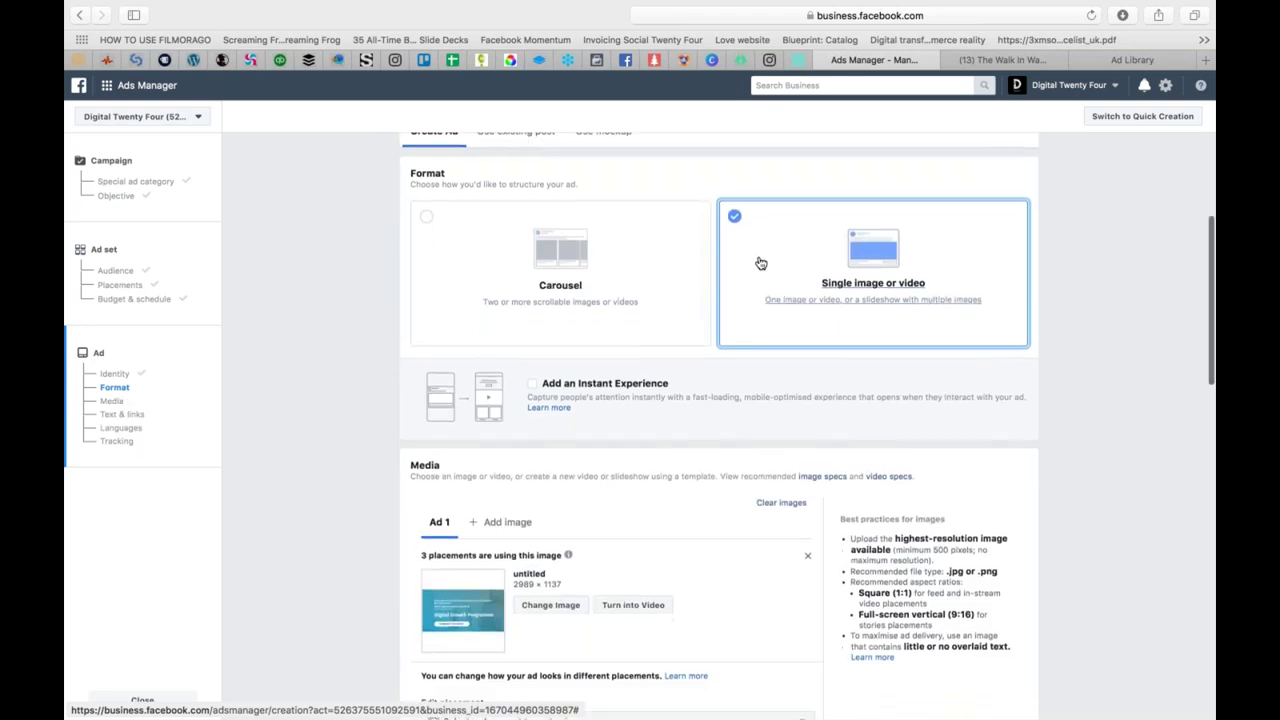
{"action": "scroll", "coordinate": [796, 242], "scroll_direction": "down", "scroll_amount": 10}
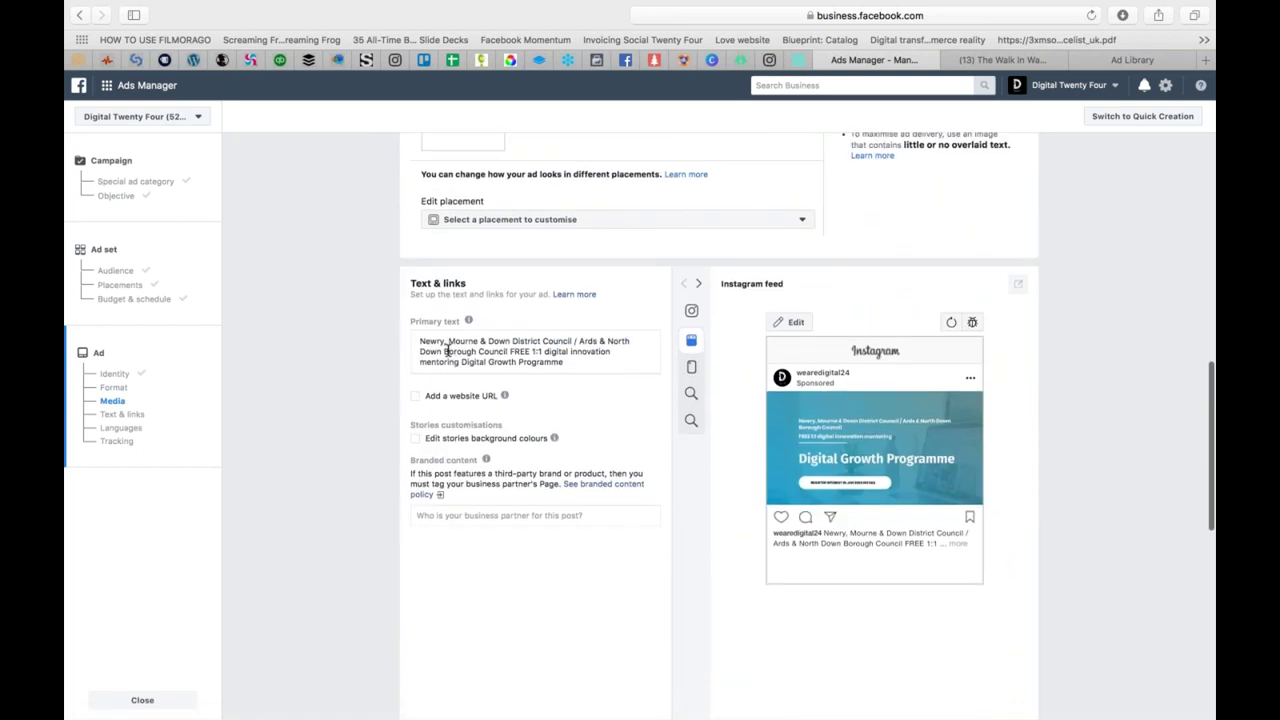
{"action": "triple_click", "coordinate": [447, 350]}
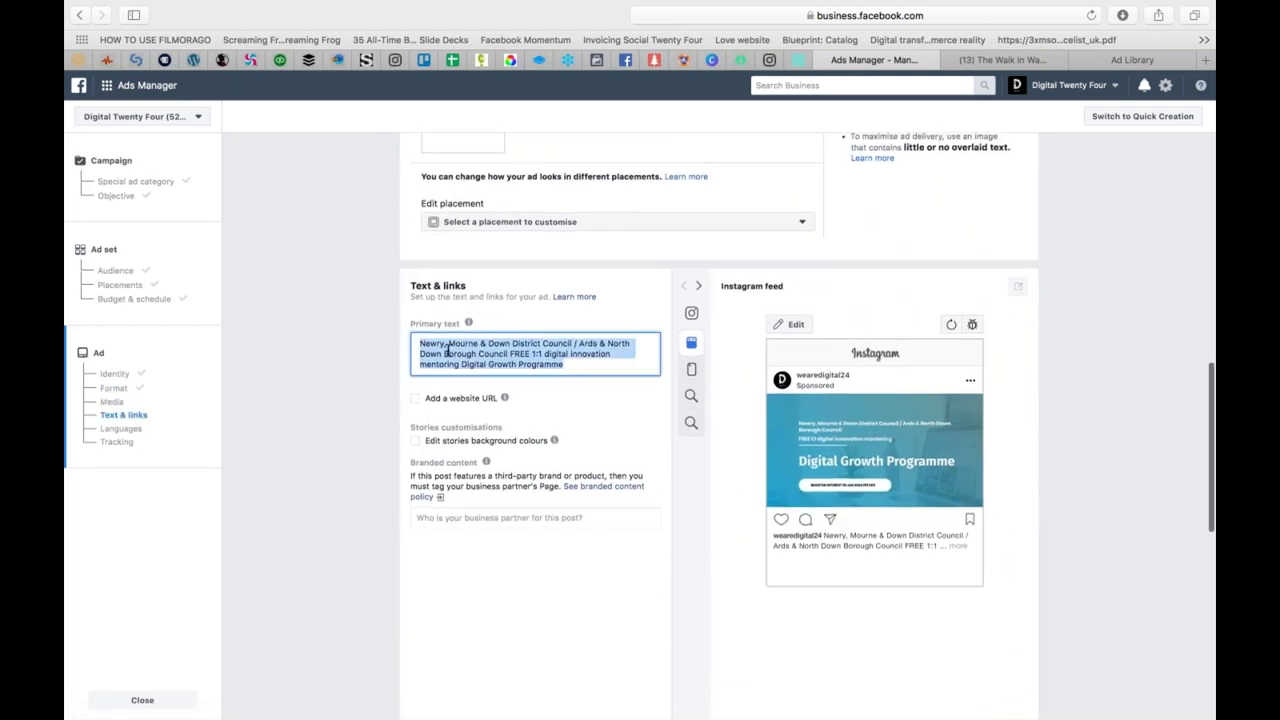
{"action": "left_click", "coordinate": [416, 400]}
{"action": "left_click", "coordinate": [455, 540]}
{"action": "type", "text": "www.ba"}
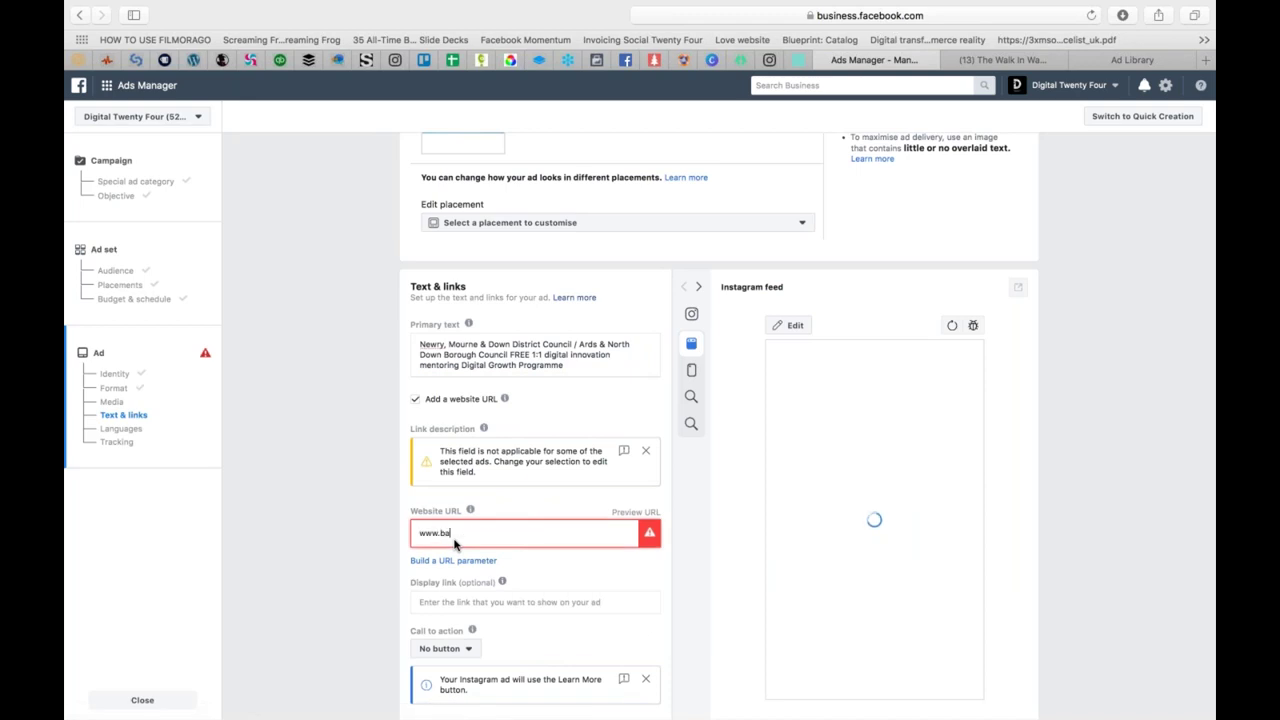
{"action": "type", "text": "bocush.com"}
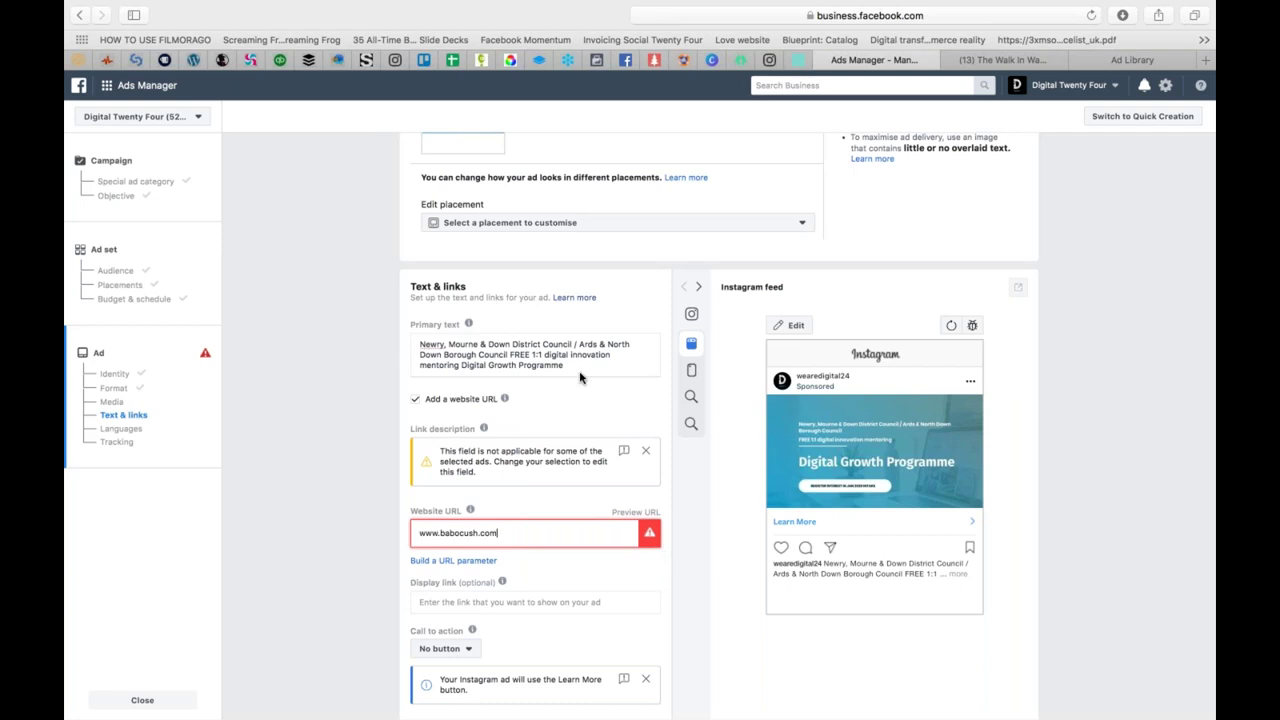
Step: Replace the ad's primary text with "Babocush only £99"
{"action": "left_click_drag", "start_coordinate": [575, 366], "coordinate": [417, 320]}
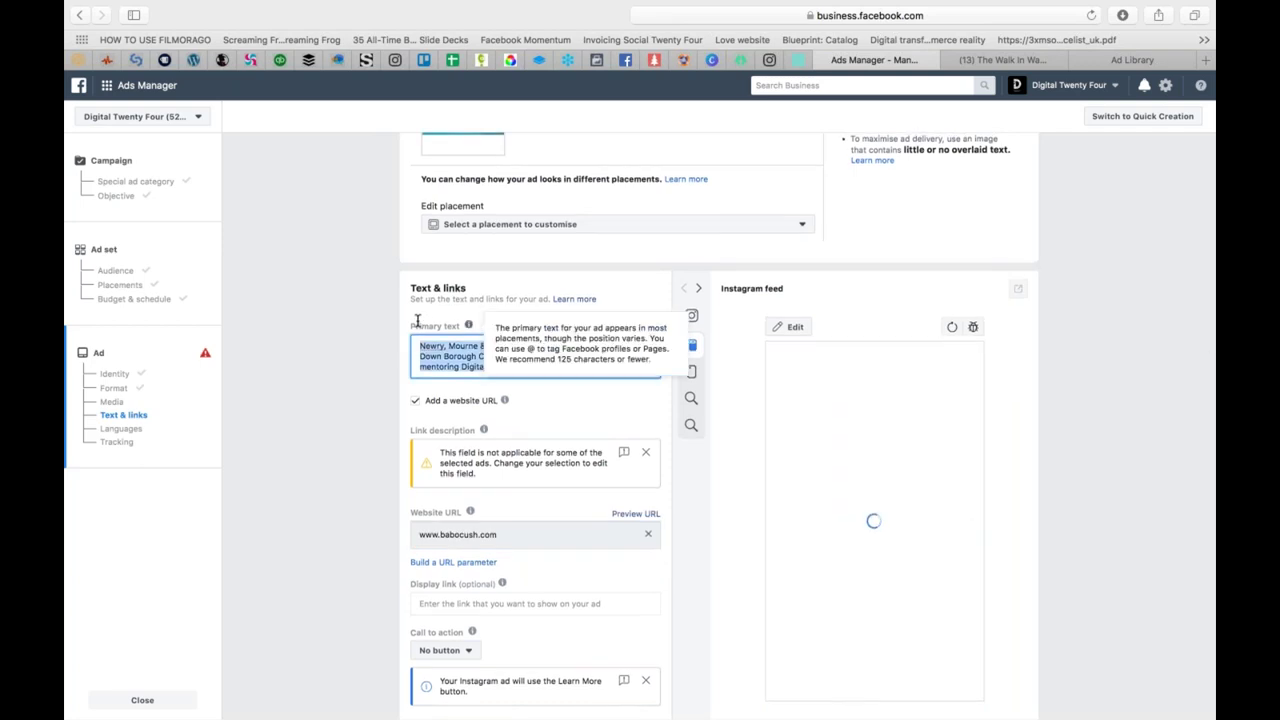
{"action": "type", "text": "Babocush"}
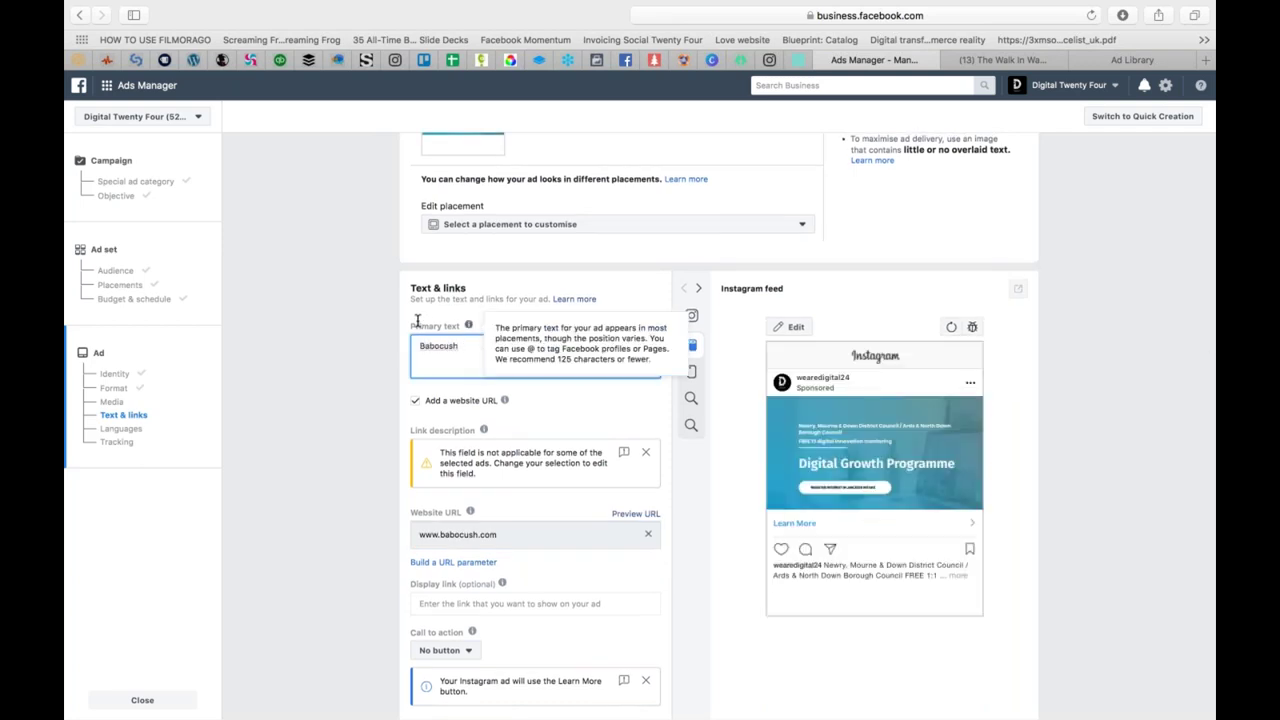
{"action": "type", "text": " is"}
{"action": "key", "text": "BackSpace"}
{"action": "key", "text": "BackSpace"}
{"action": "key", "text": "BackSpace"}
{"action": "type", "text": "only "}
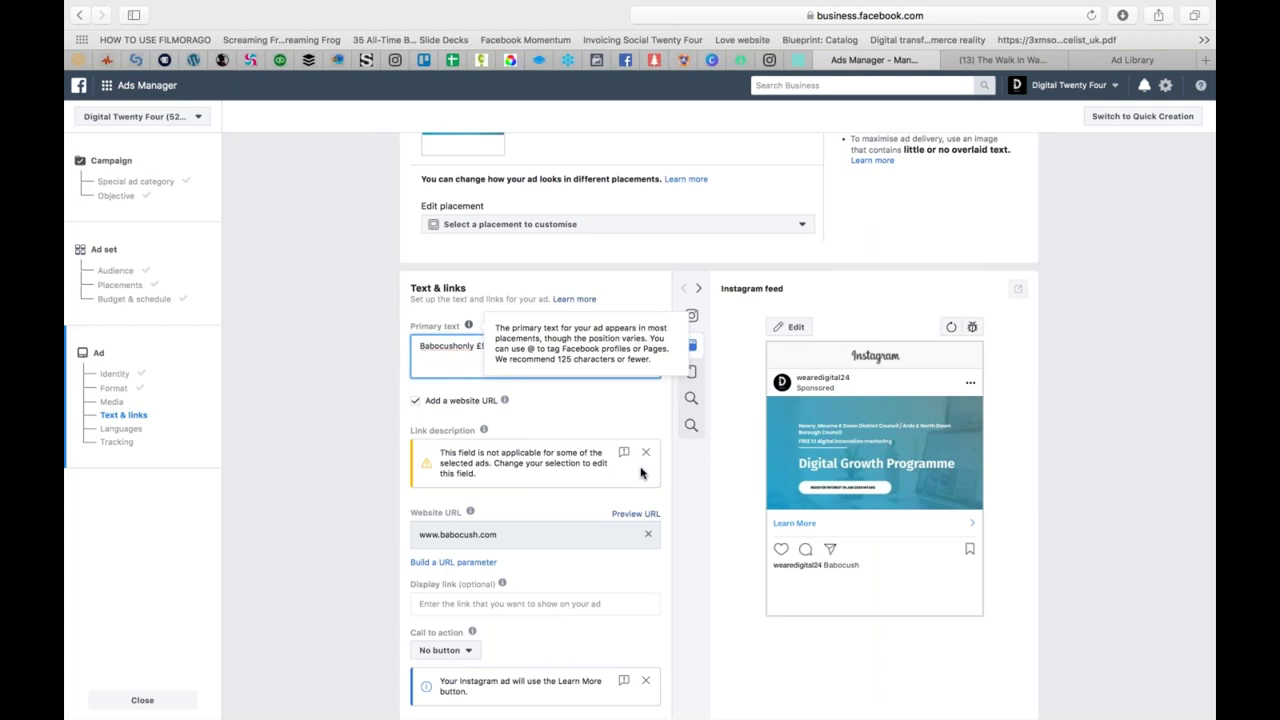
{"action": "type", "text": "£99"}
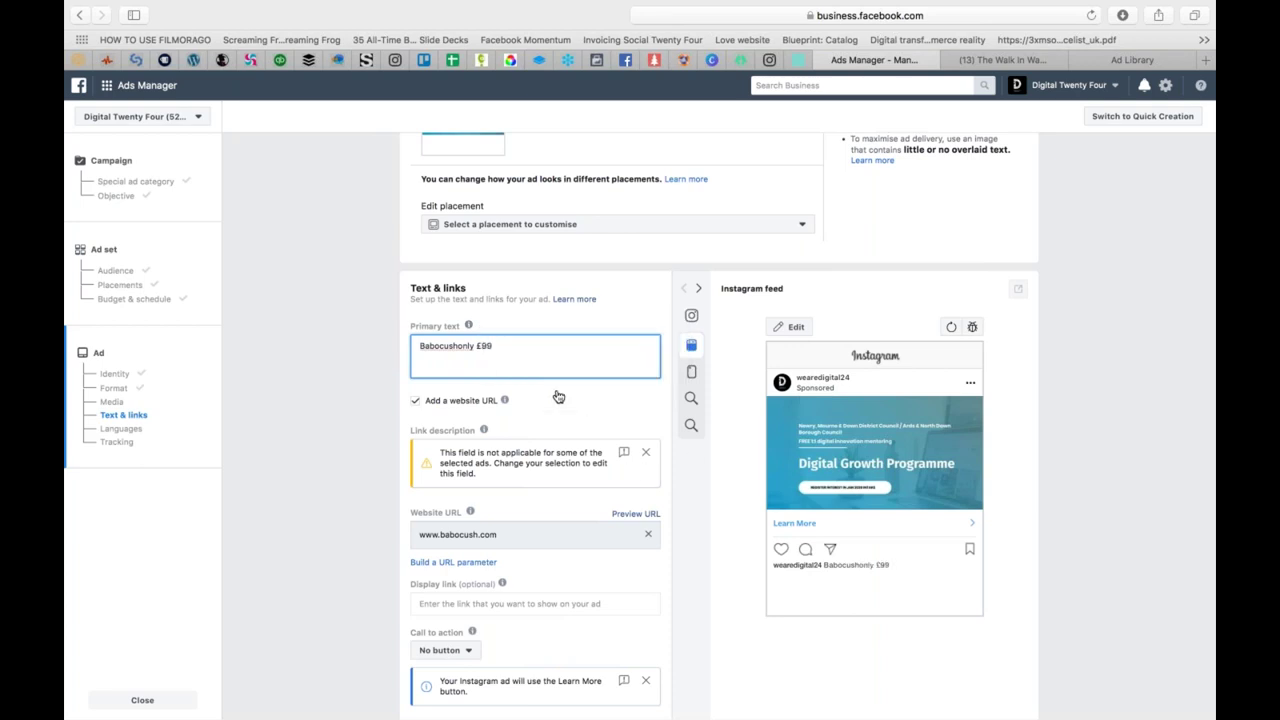
{"action": "left_click", "coordinate": [456, 346]}
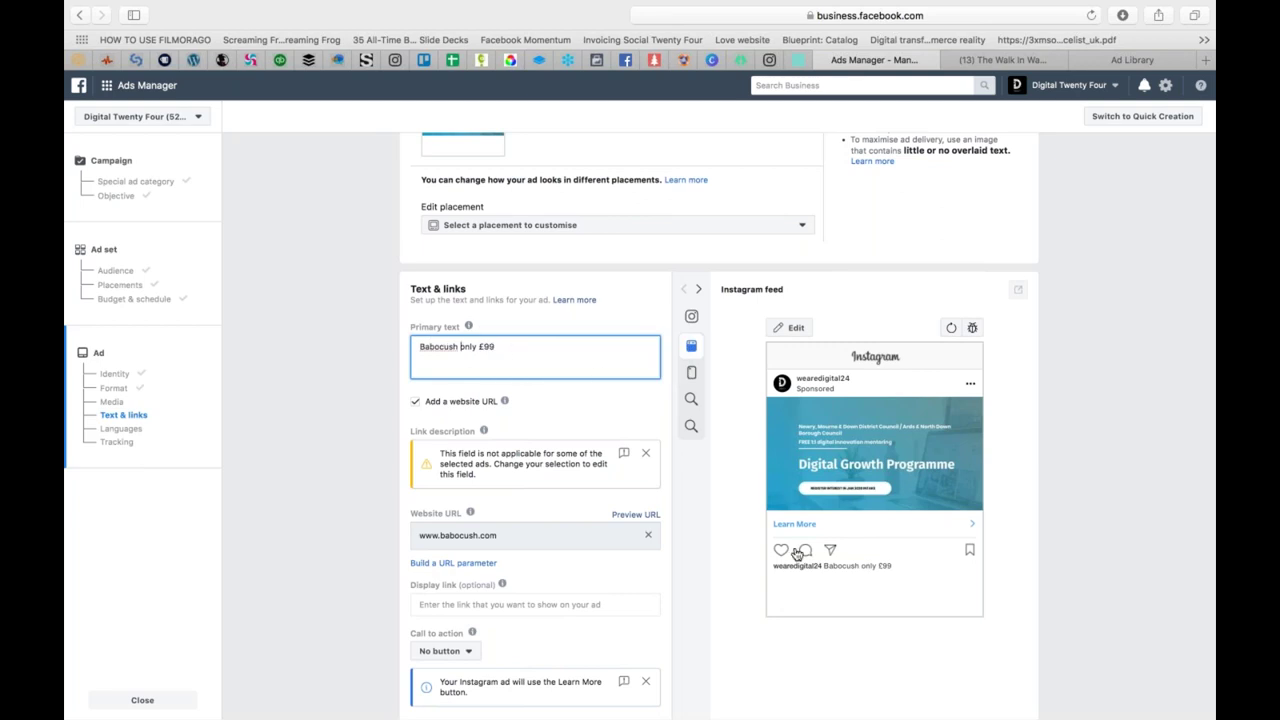
Step: Preview the ad in the Instagram stories, Explore feed, Explore video and Instagram feed placements
{"action": "scroll", "coordinate": [818, 447], "scroll_direction": "down", "scroll_amount": 2}
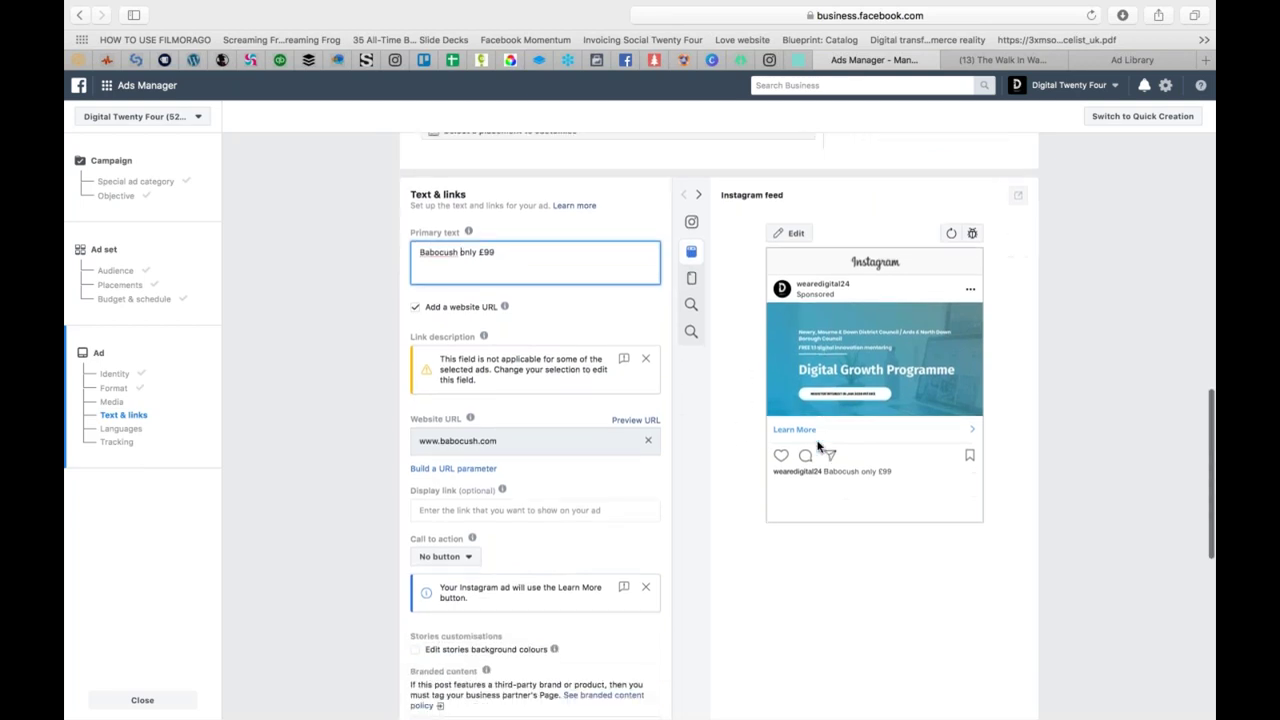
{"action": "left_click", "coordinate": [705, 281]}
{"action": "mouse_move", "coordinate": [691, 305]}
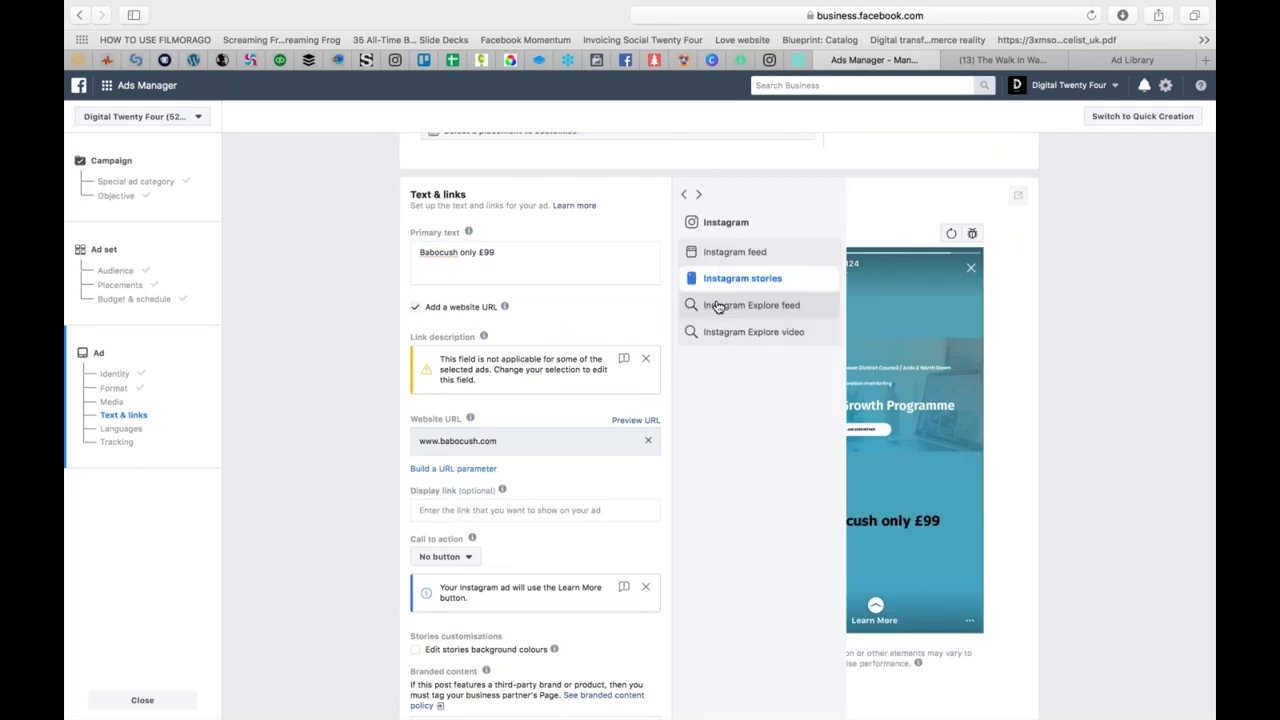
{"action": "left_click", "coordinate": [717, 307]}
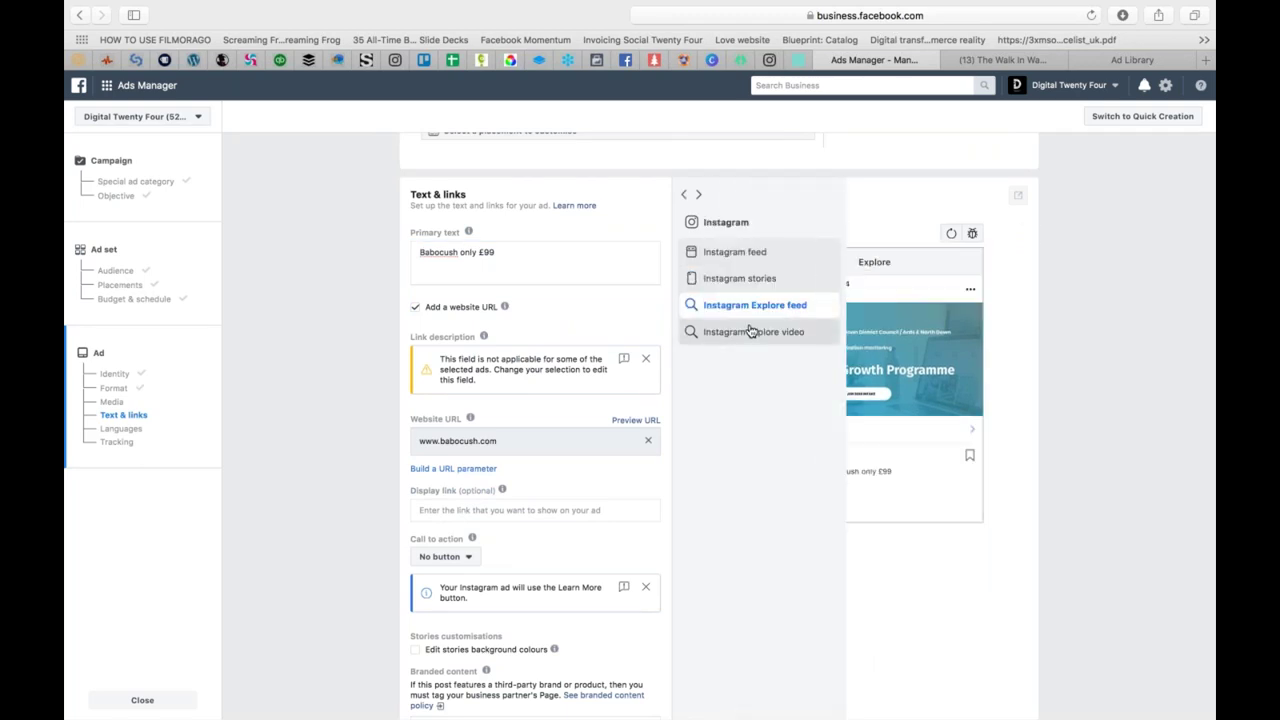
{"action": "left_click", "coordinate": [751, 333]}
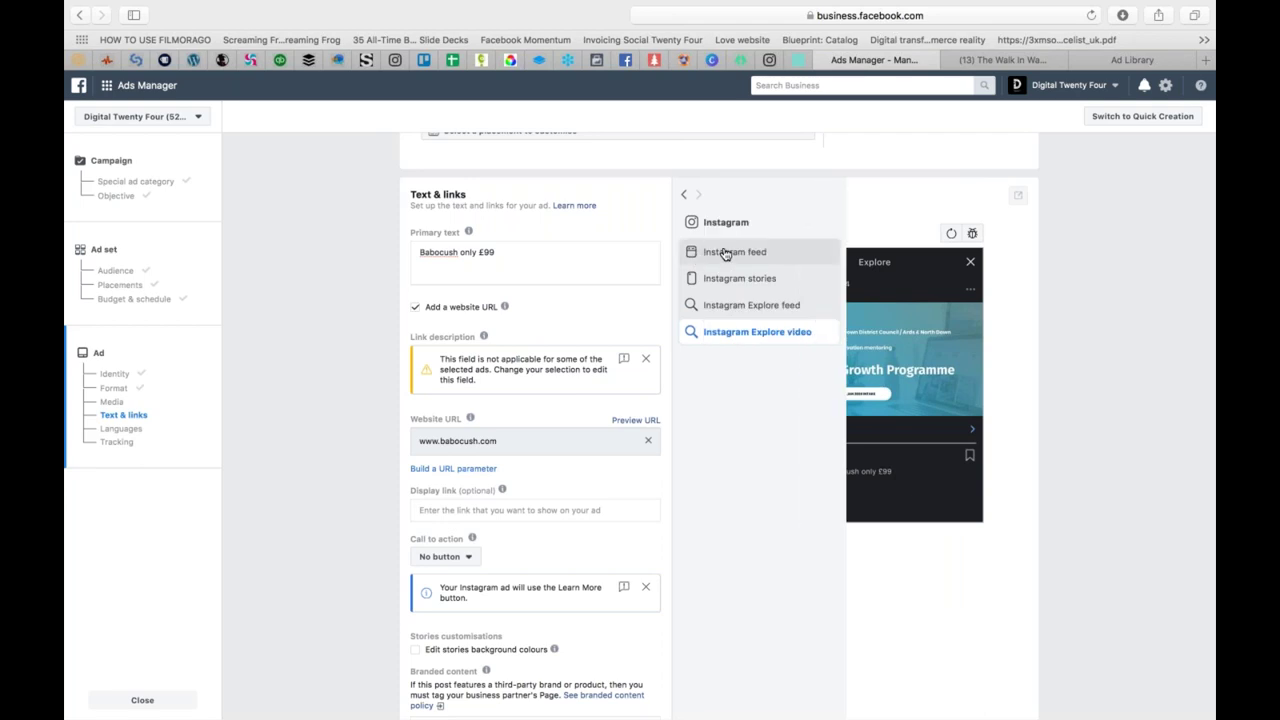
{"action": "left_click", "coordinate": [726, 254]}
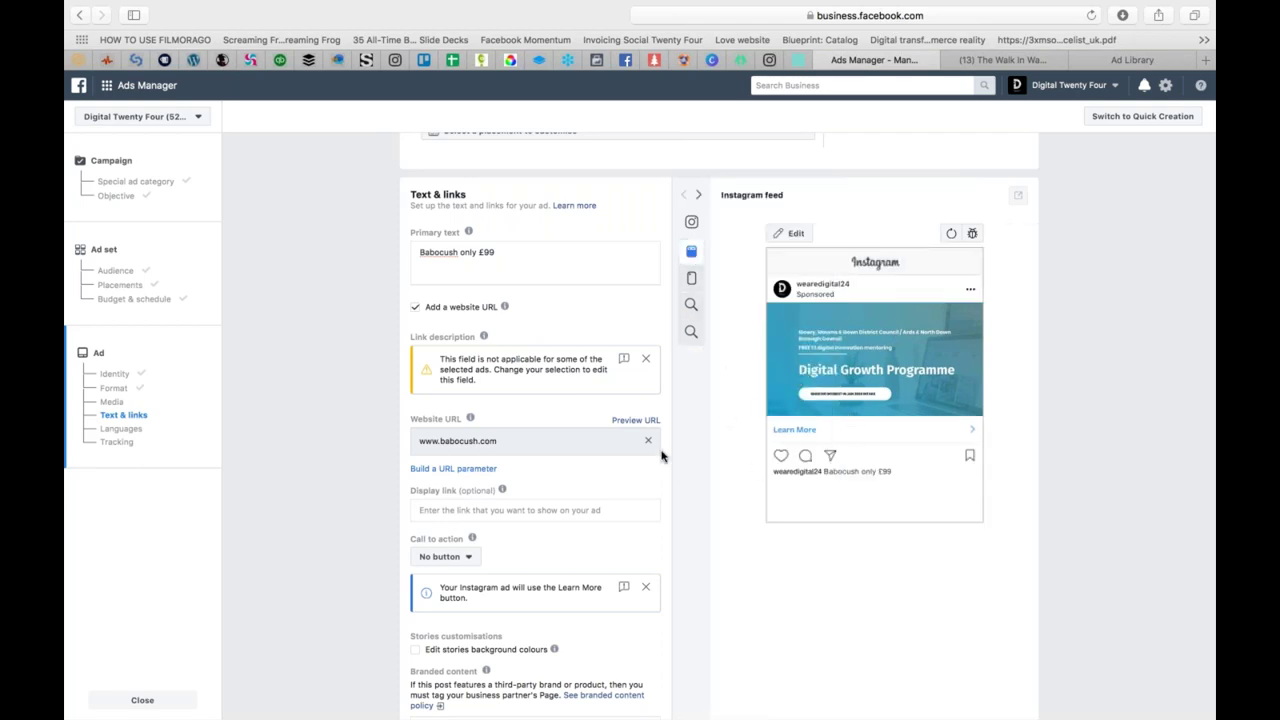
{"action": "scroll", "coordinate": [661, 455], "scroll_direction": "down", "scroll_amount": 5}
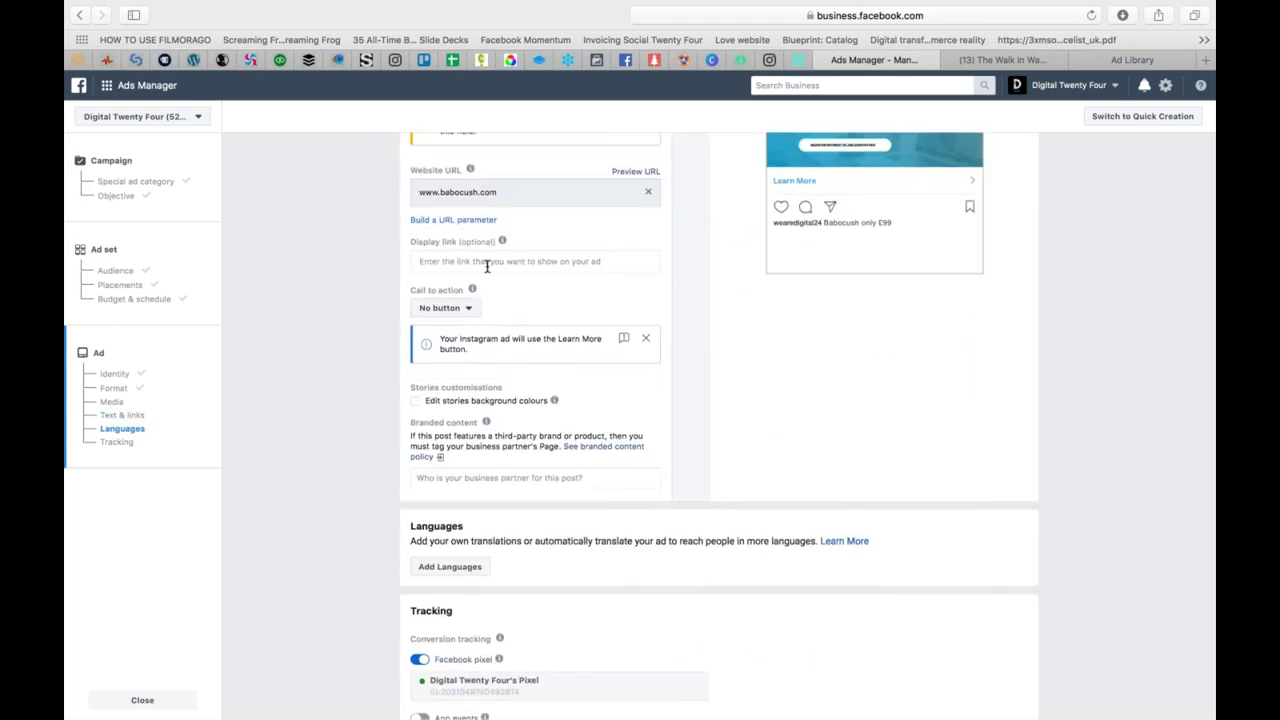
{"action": "left_click", "coordinate": [551, 260]}
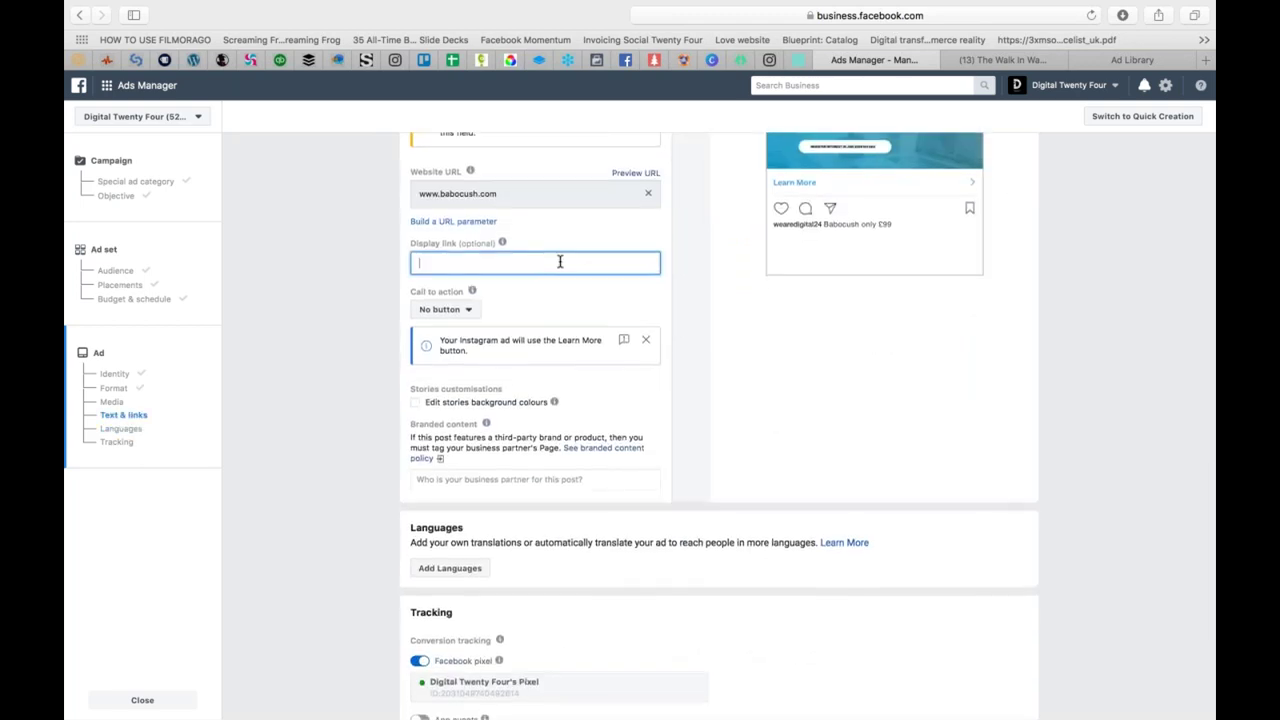
{"action": "scroll", "coordinate": [515, 270], "scroll_direction": "up", "scroll_amount": 2}
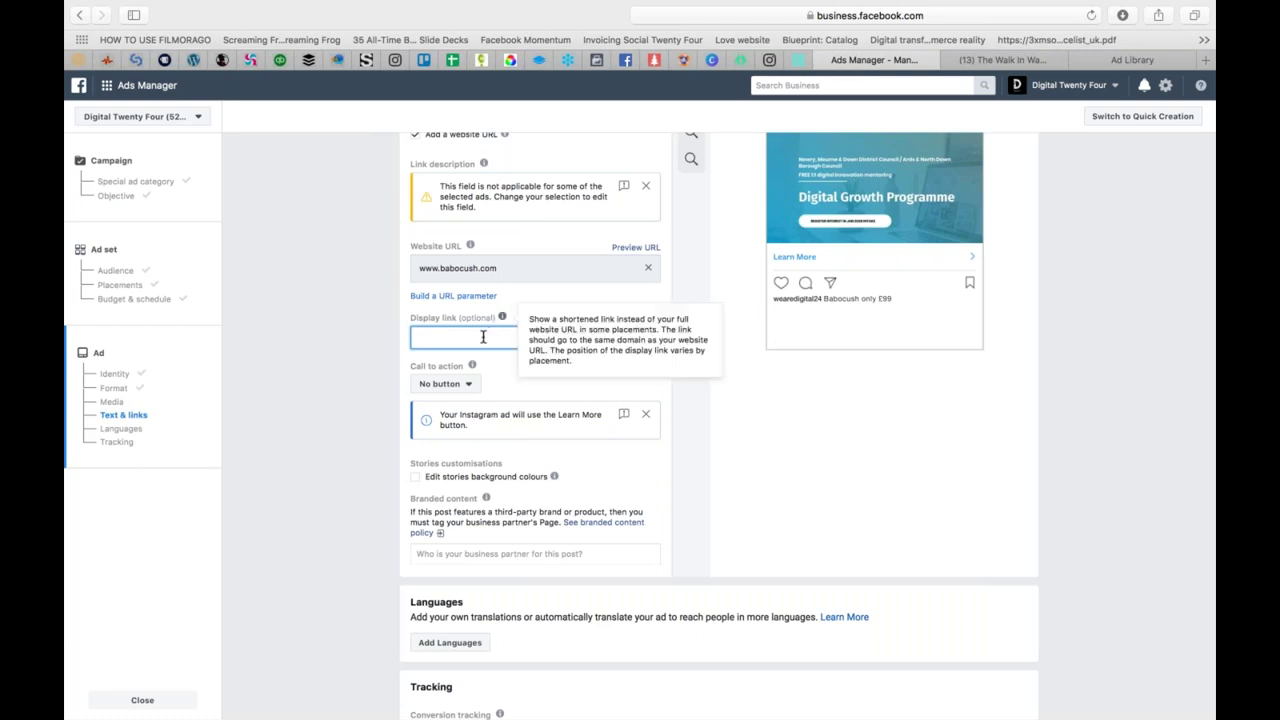
{"action": "left_click", "coordinate": [502, 267]}
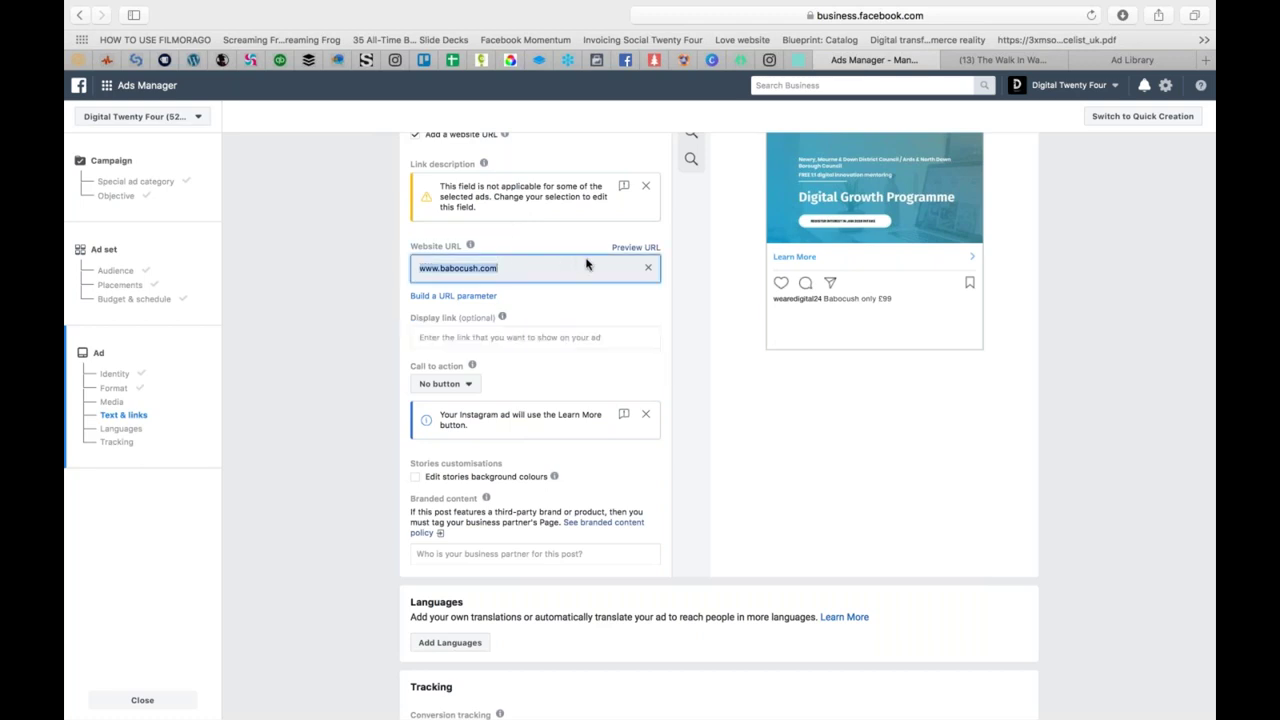
{"action": "left_click", "coordinate": [522, 270]}
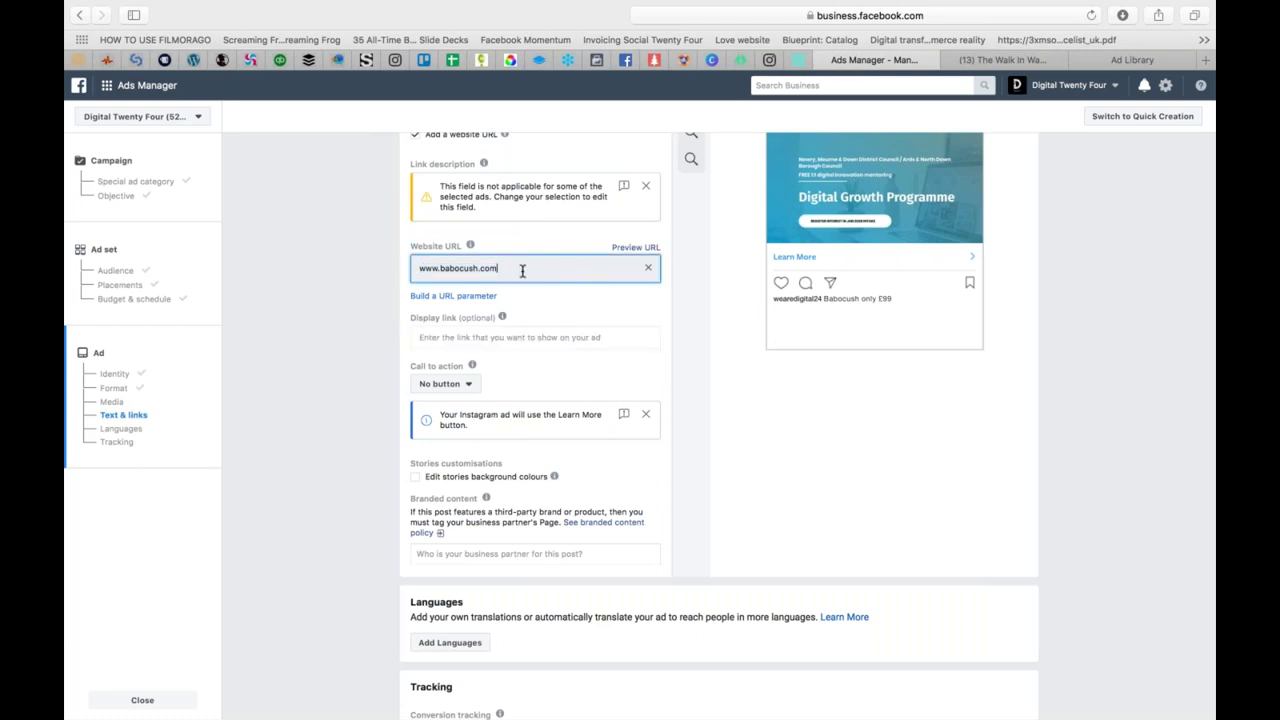
{"action": "type", "text": "/shop"}
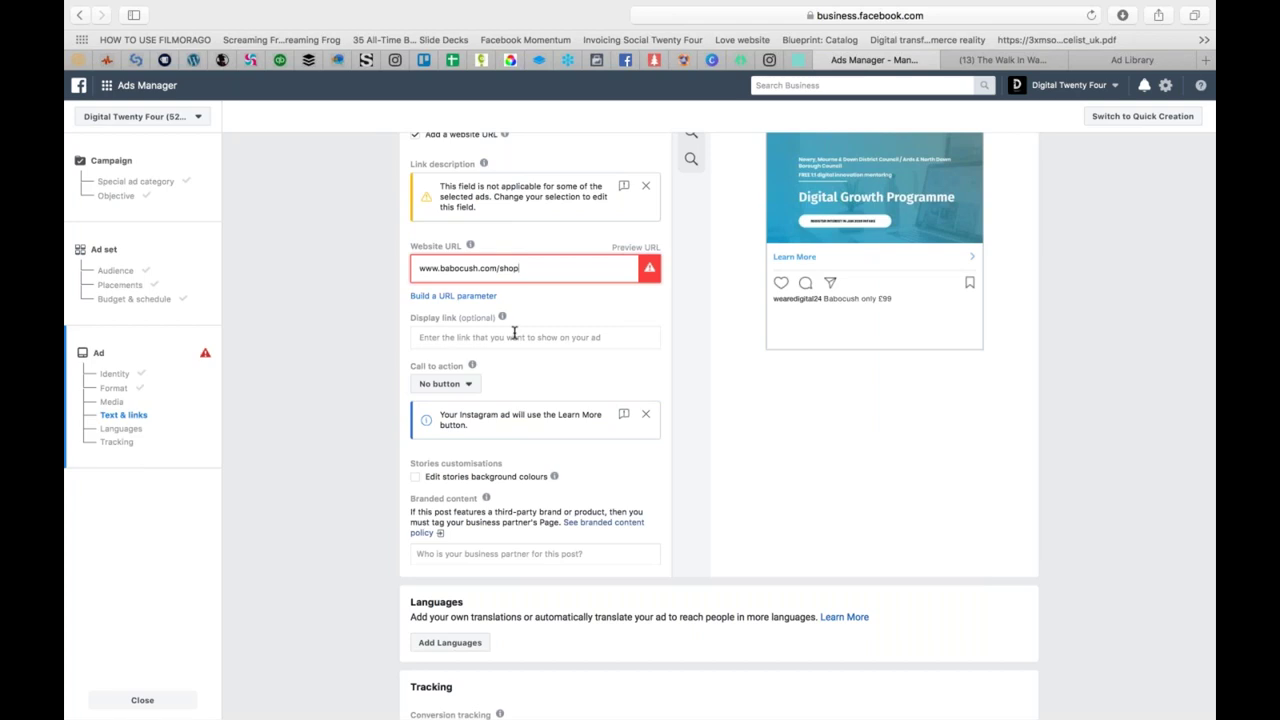
{"action": "key", "text": "Tab"}
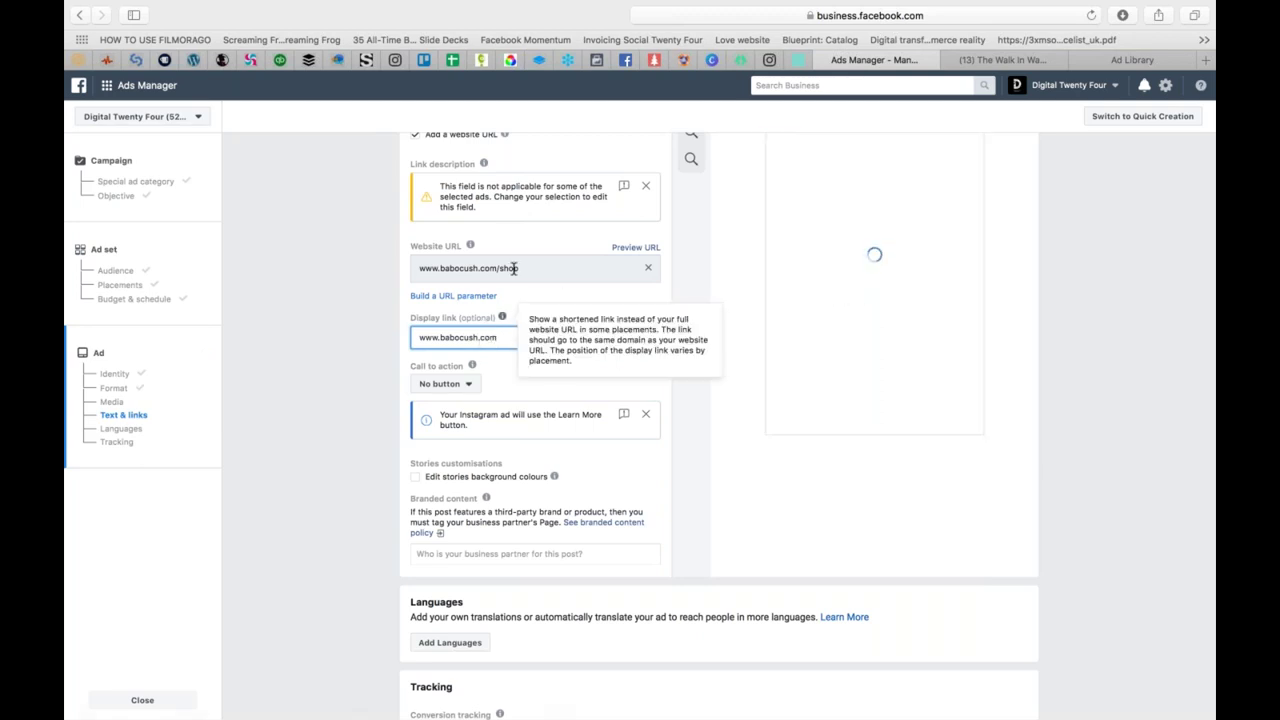
Step: Set the ad's call to action to Shop Now and check it in the Instagram feed preview
{"action": "left_click", "coordinate": [465, 385]}
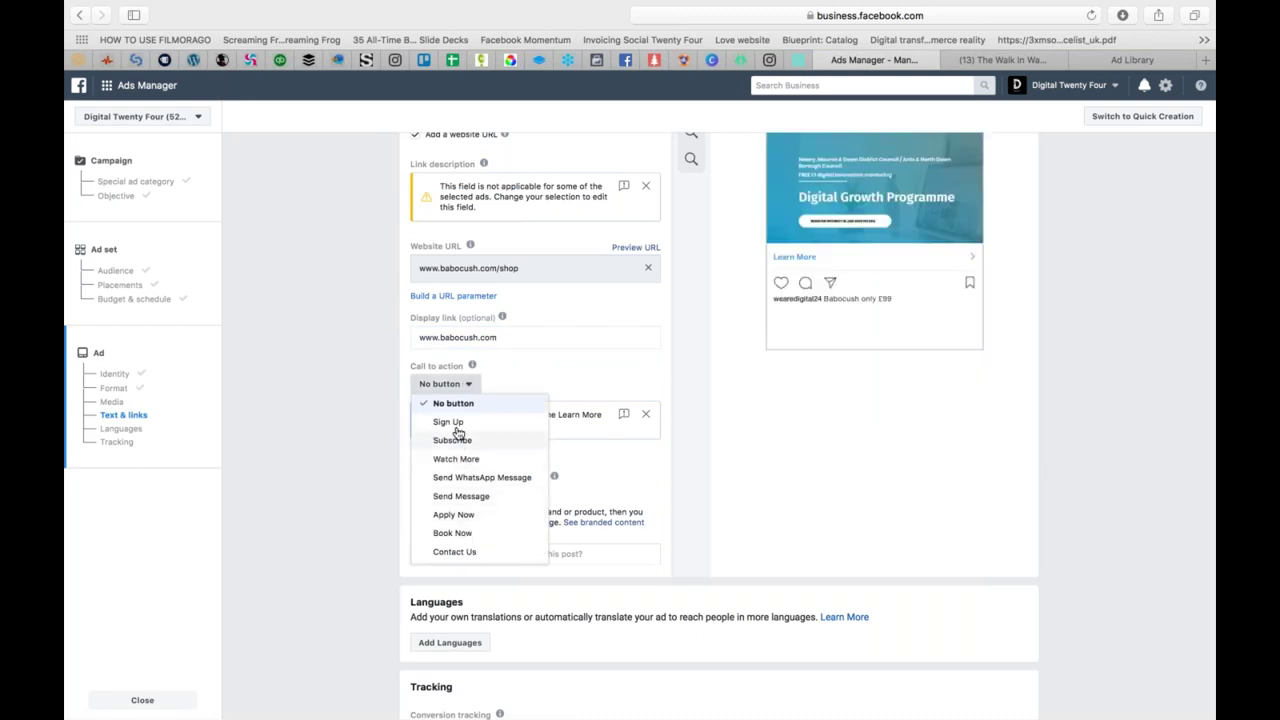
{"action": "scroll", "coordinate": [460, 495], "scroll_direction": "down", "scroll_amount": 5}
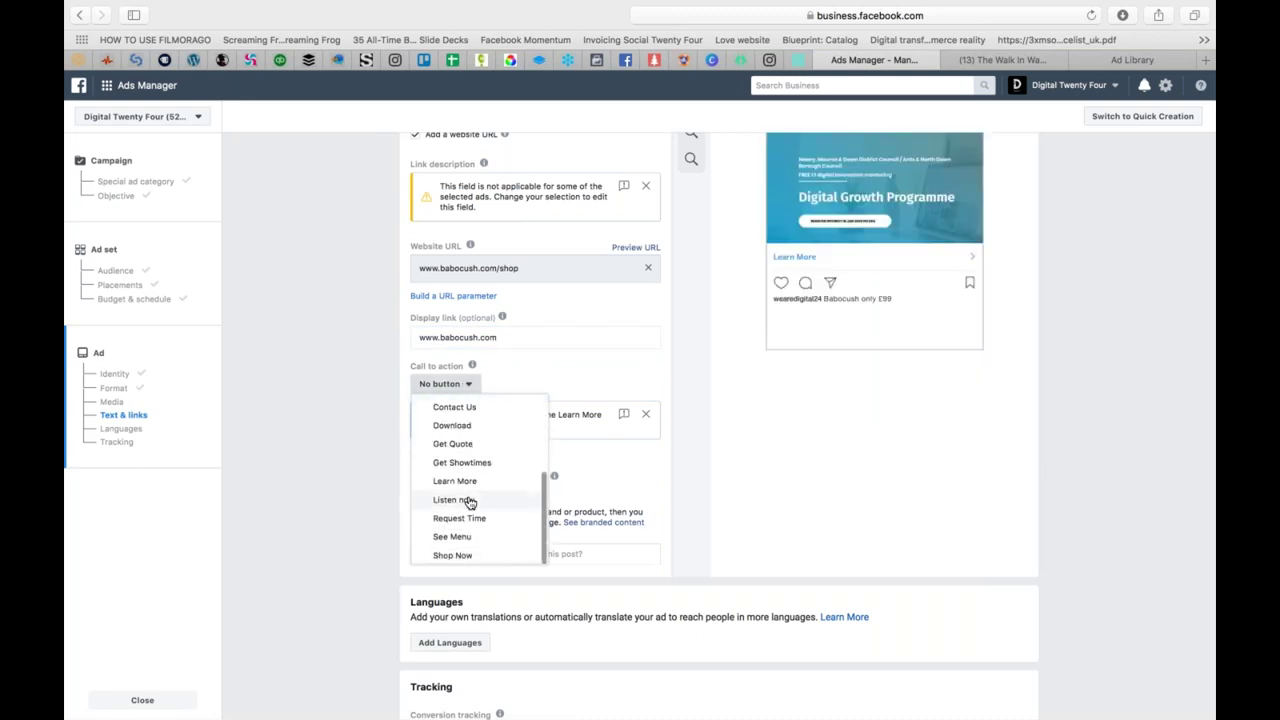
{"action": "key", "text": "Return"}
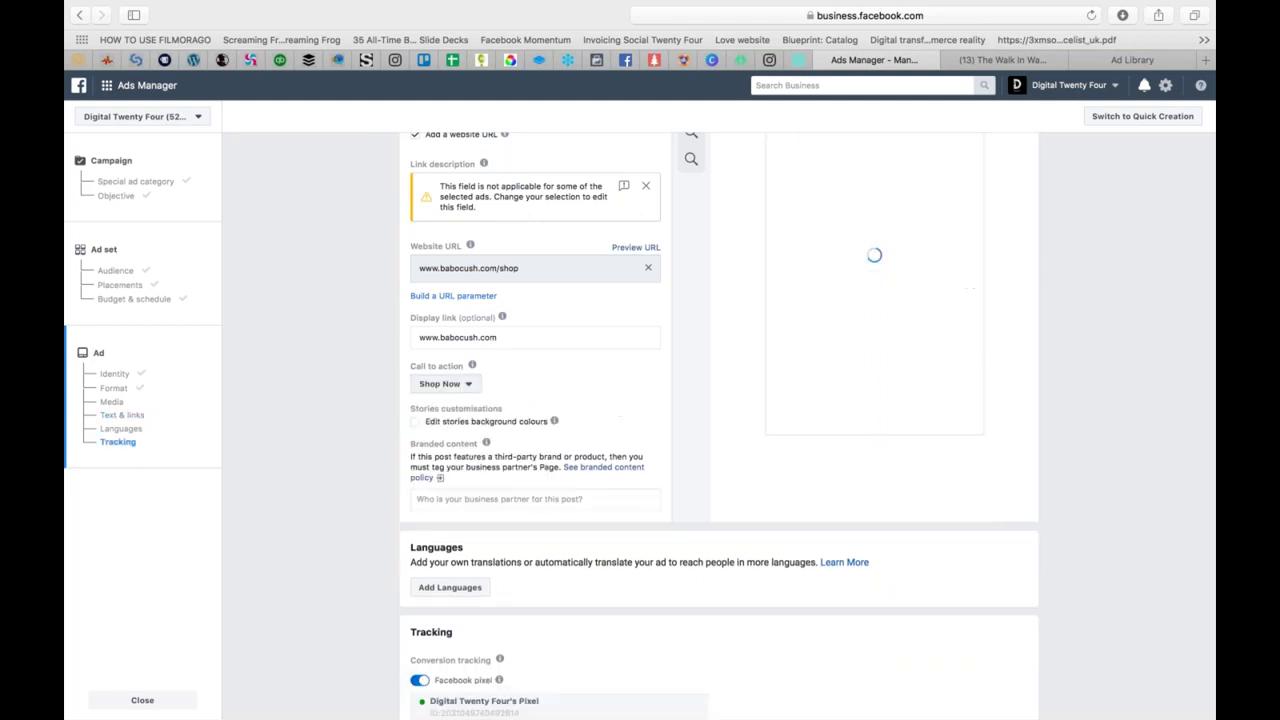
{"action": "scroll", "coordinate": [594, 393], "scroll_direction": "up", "scroll_amount": 4}
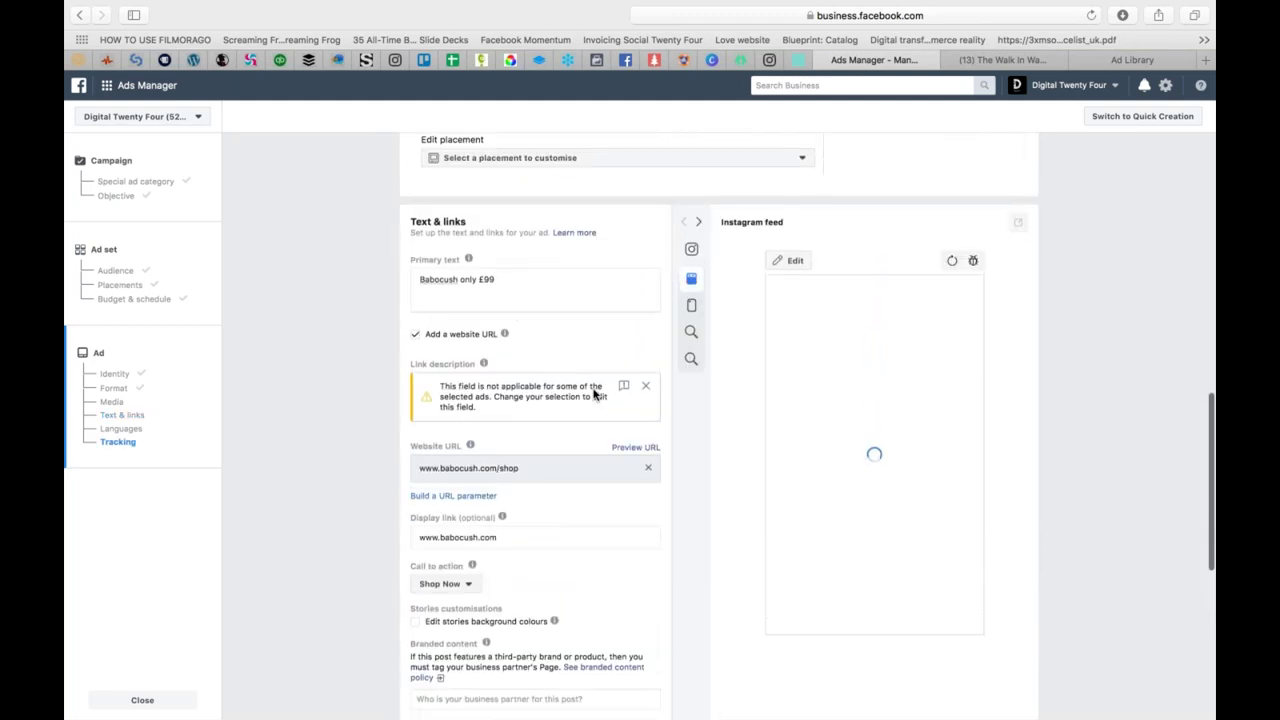
{"action": "scroll", "coordinate": [594, 393], "scroll_direction": "down", "scroll_amount": 2}
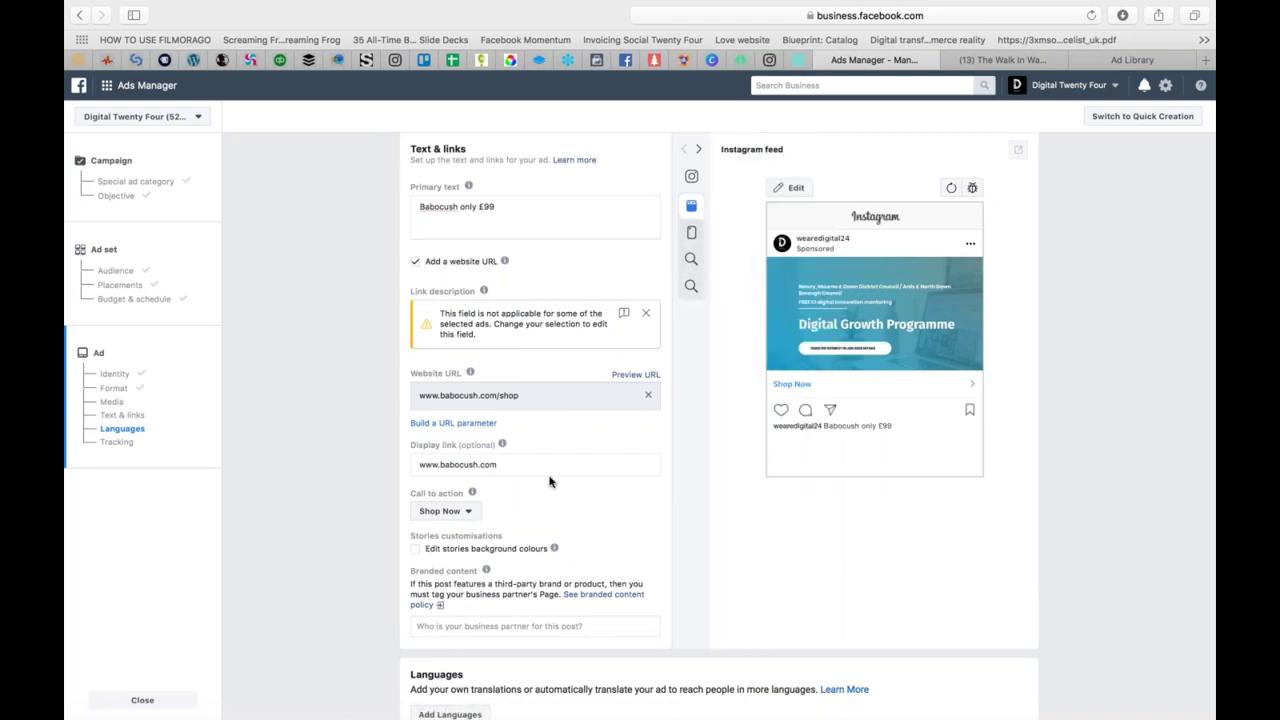
Step: Enable editing of the stories background colours for the ad
{"action": "scroll", "coordinate": [551, 480], "scroll_direction": "down", "scroll_amount": 5}
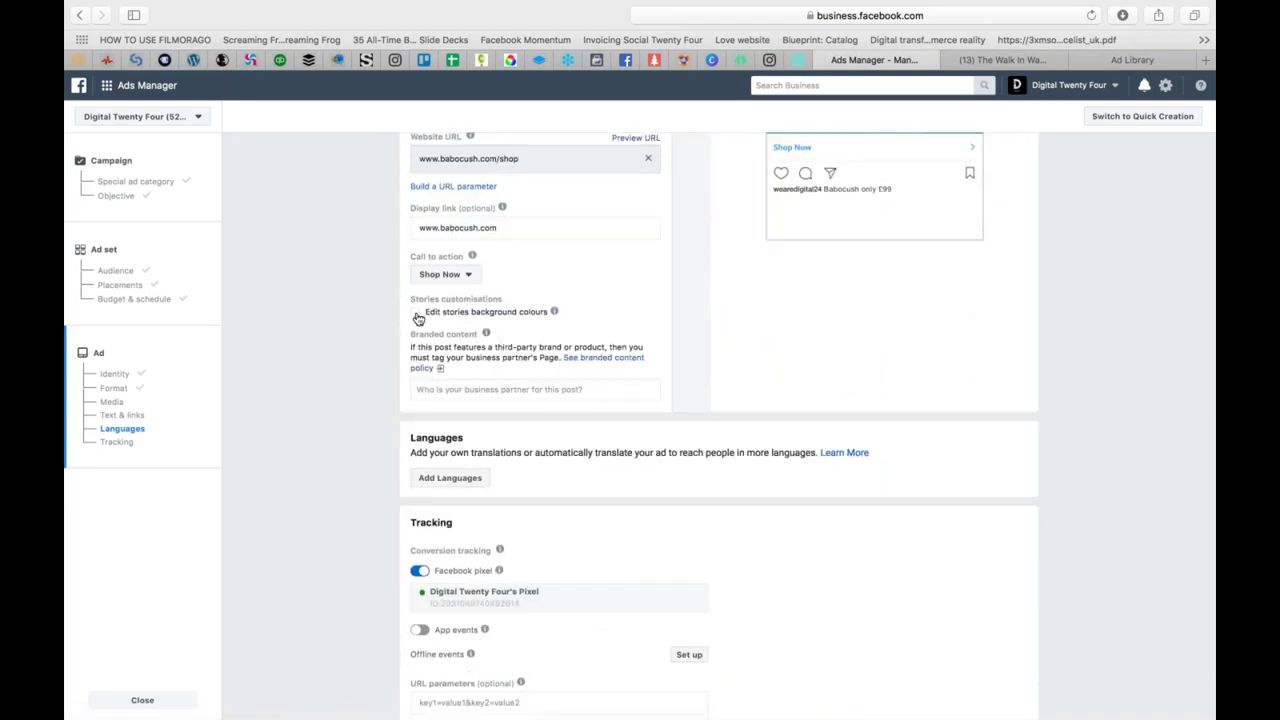
{"action": "left_click", "coordinate": [418, 318]}
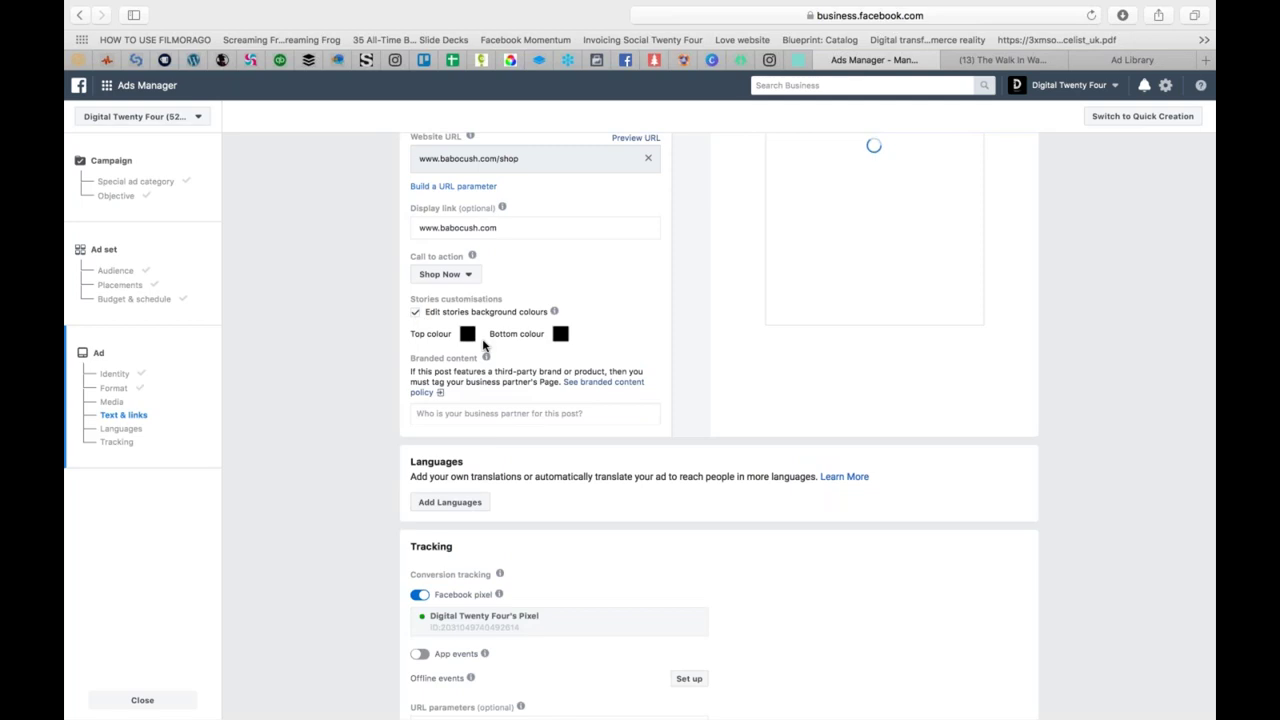
{"action": "scroll", "coordinate": [609, 363], "scroll_direction": "up", "scroll_amount": 2}
{"action": "scroll", "coordinate": [609, 363], "scroll_direction": "up", "scroll_amount": 2}
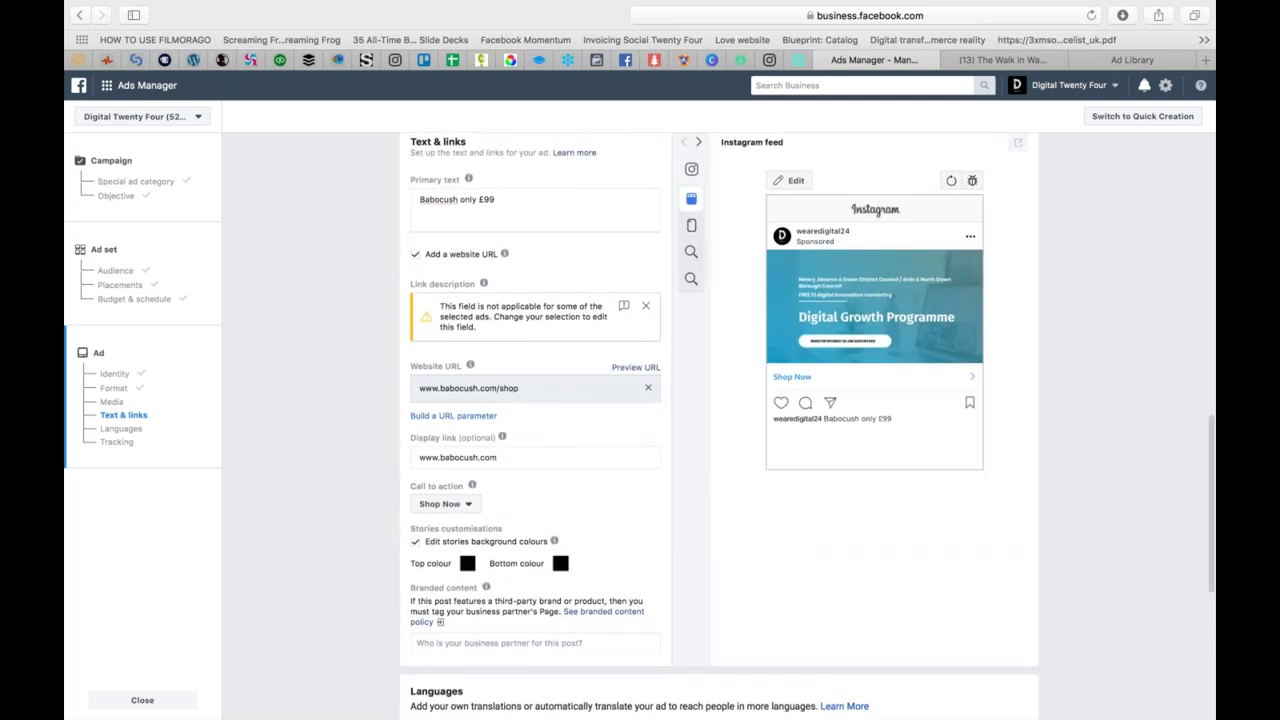
Step: Review the ad set's manual placements and return to the ad's format and media settings
{"action": "left_click", "coordinate": [138, 286]}
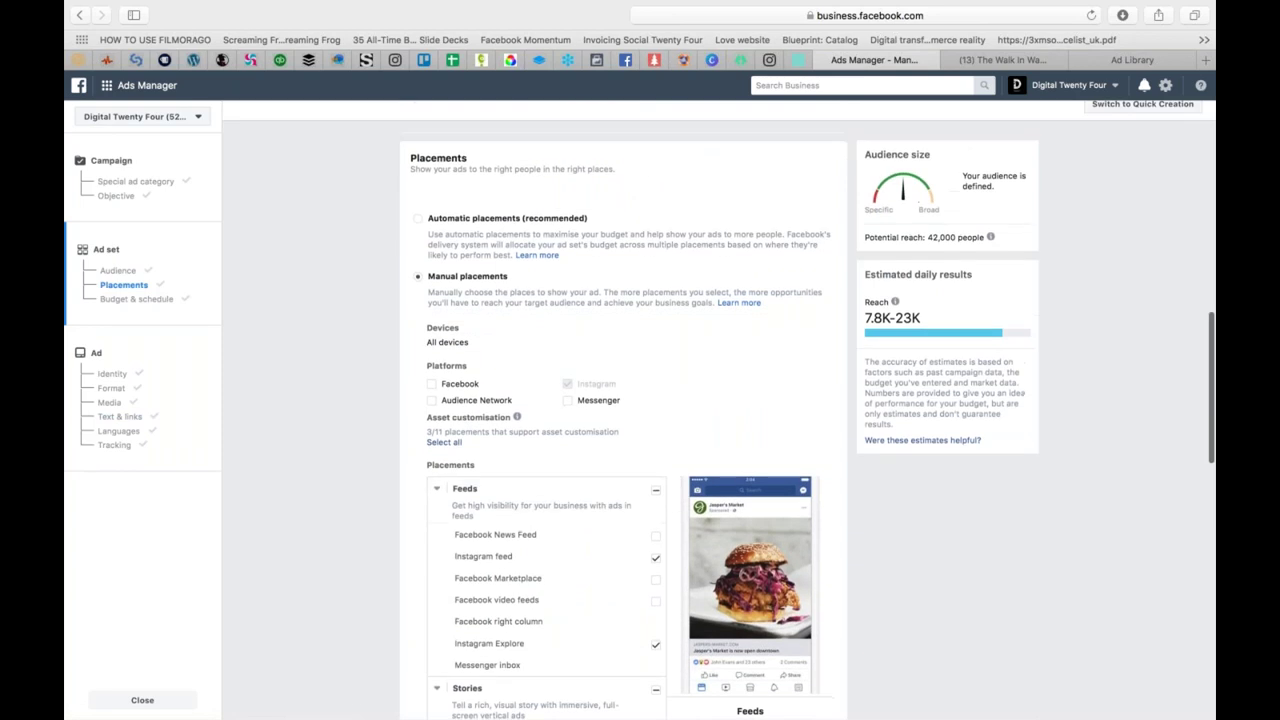
{"action": "scroll", "coordinate": [560, 530], "scroll_direction": "down", "scroll_amount": 3}
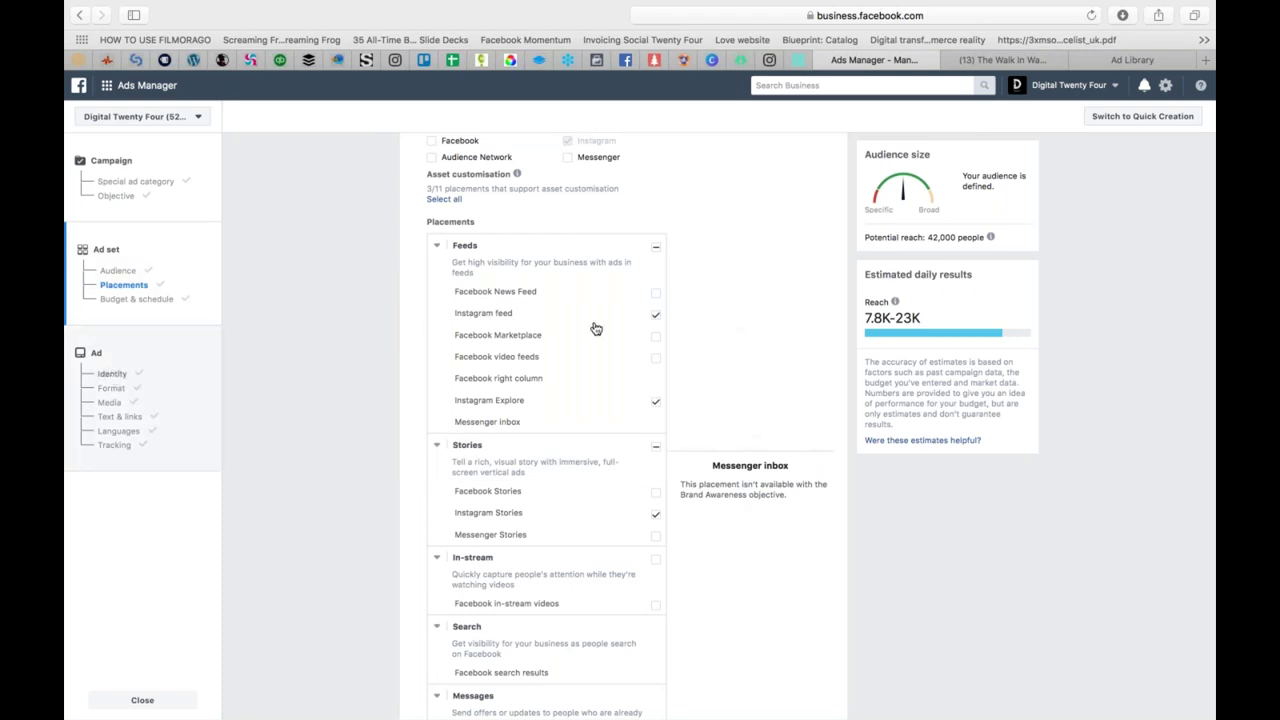
{"action": "left_click", "coordinate": [112, 373]}
{"action": "scroll", "coordinate": [720, 420], "scroll_direction": "down", "scroll_amount": 8}
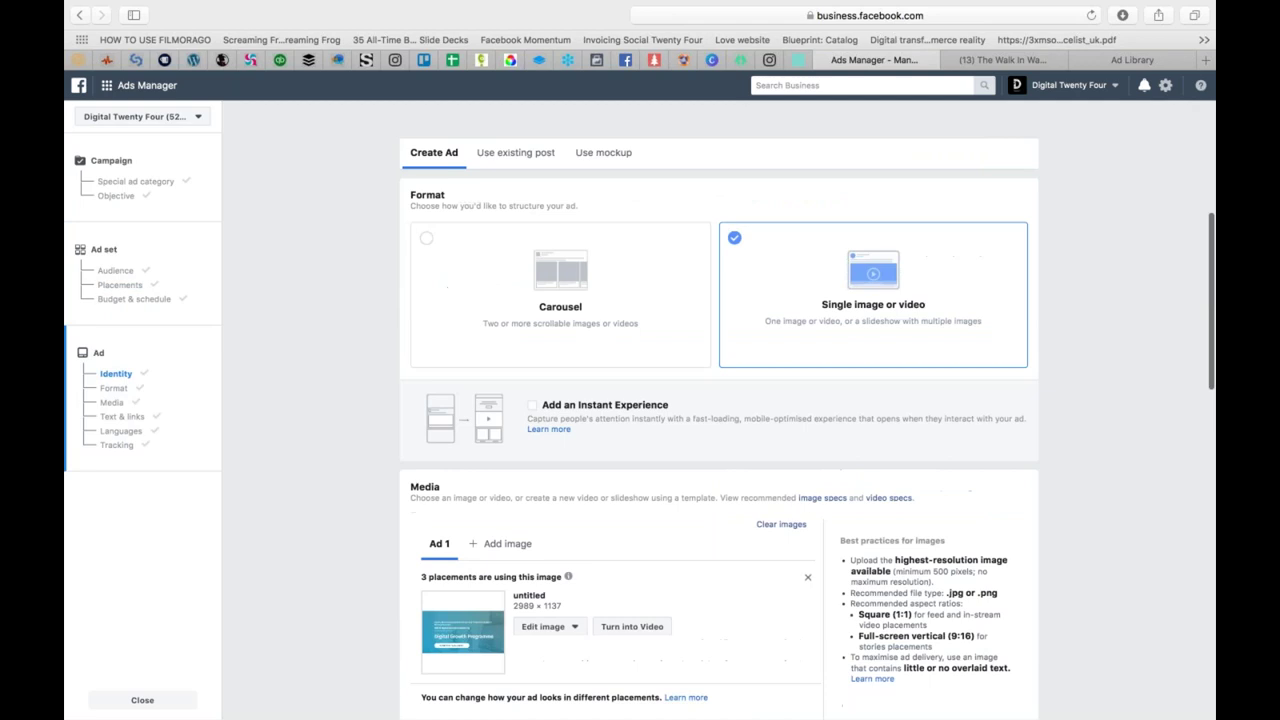
Step: Preview the ad as an Instagram story and open the colour pickers for its stories background
{"action": "scroll", "coordinate": [607, 345], "scroll_direction": "down", "scroll_amount": 5}
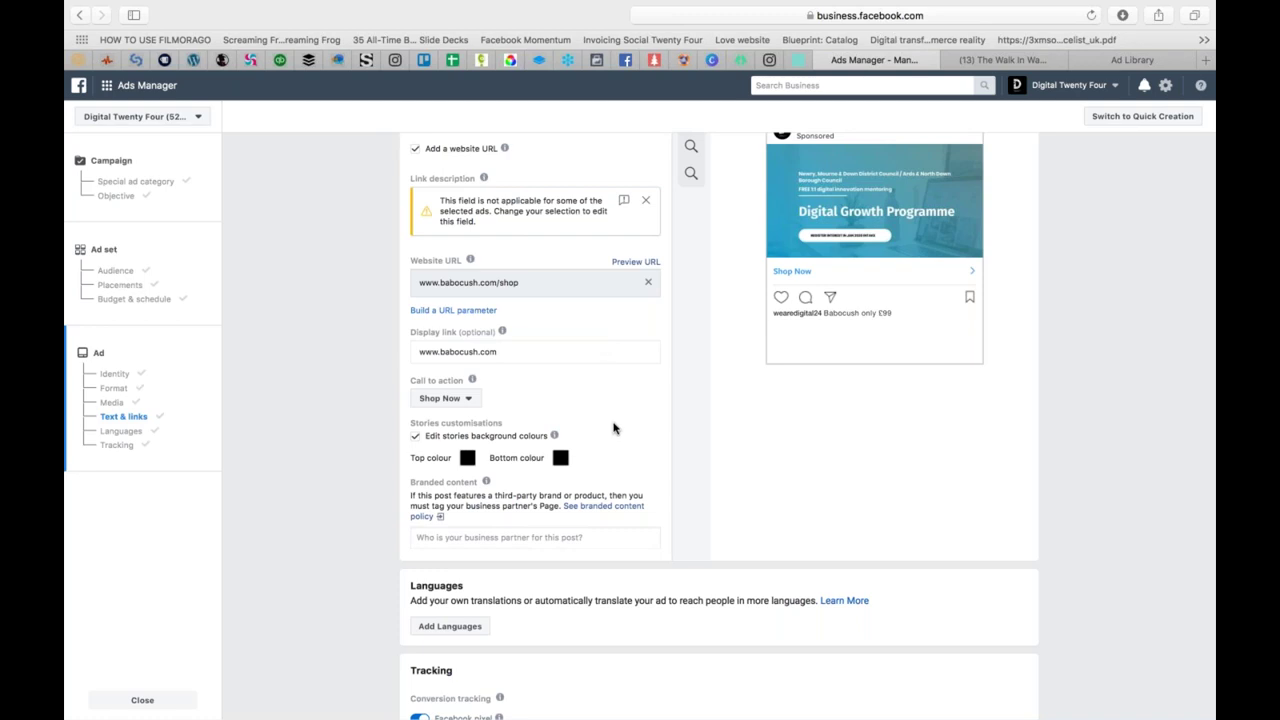
{"action": "scroll", "coordinate": [612, 428], "scroll_direction": "down", "scroll_amount": 2}
{"action": "scroll", "coordinate": [707, 325], "scroll_direction": "up", "scroll_amount": 1}
{"action": "scroll", "coordinate": [707, 325], "scroll_direction": "up", "scroll_amount": 1}
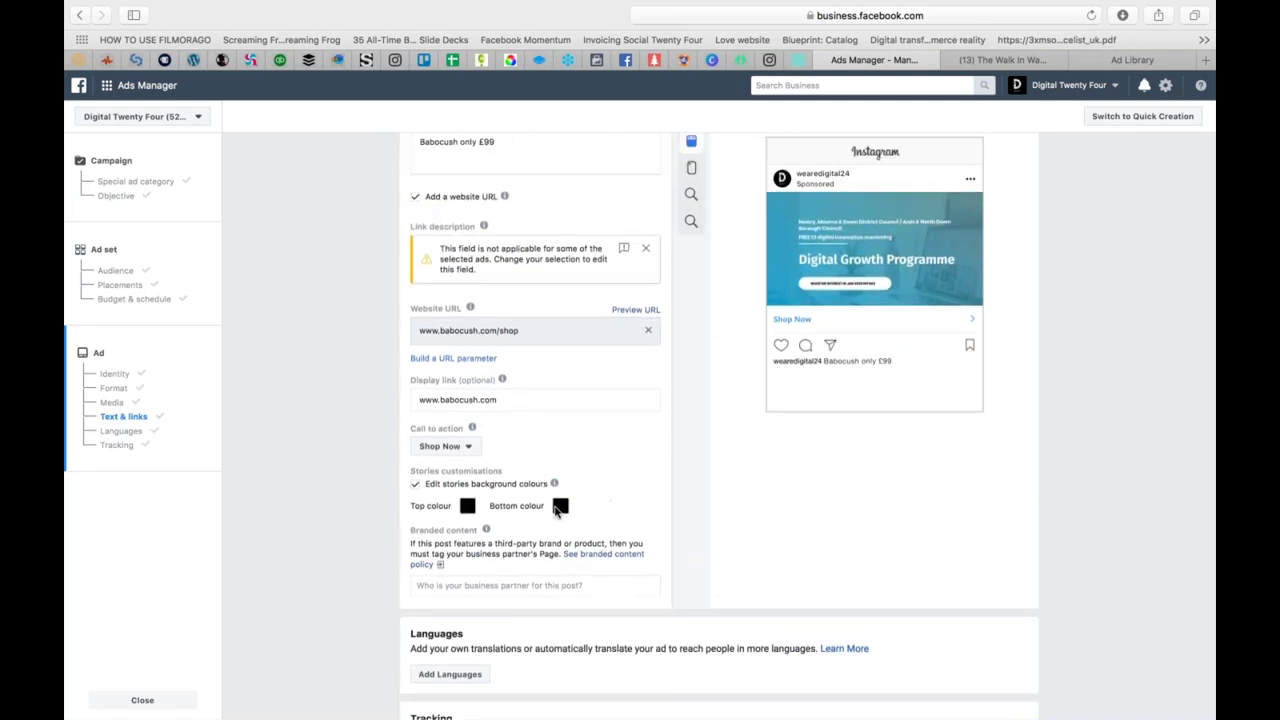
{"action": "mouse_move", "coordinate": [693, 168]}
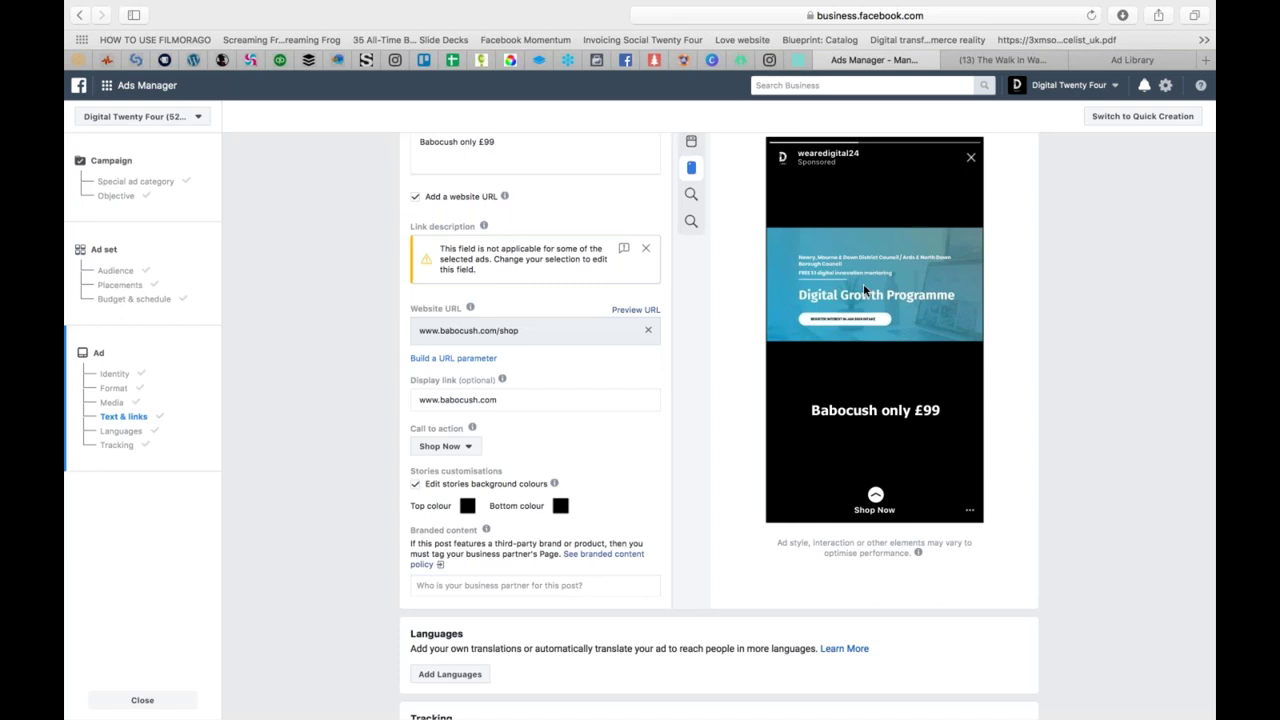
{"action": "left_click", "coordinate": [467, 506]}
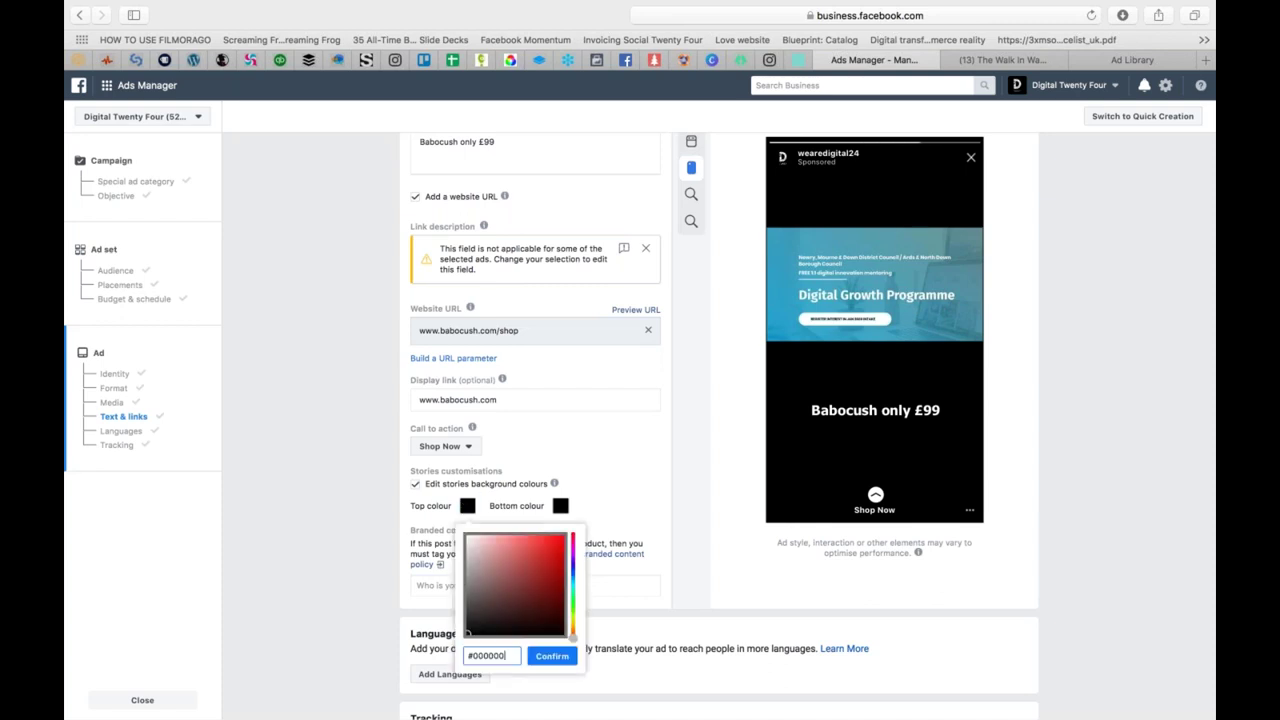
{"action": "left_click", "coordinate": [560, 506]}
Step: Review the ad's format, media, text and links, languages and tracking settings before confirmation
{"action": "scroll", "coordinate": [651, 463], "scroll_direction": "up", "scroll_amount": 5}
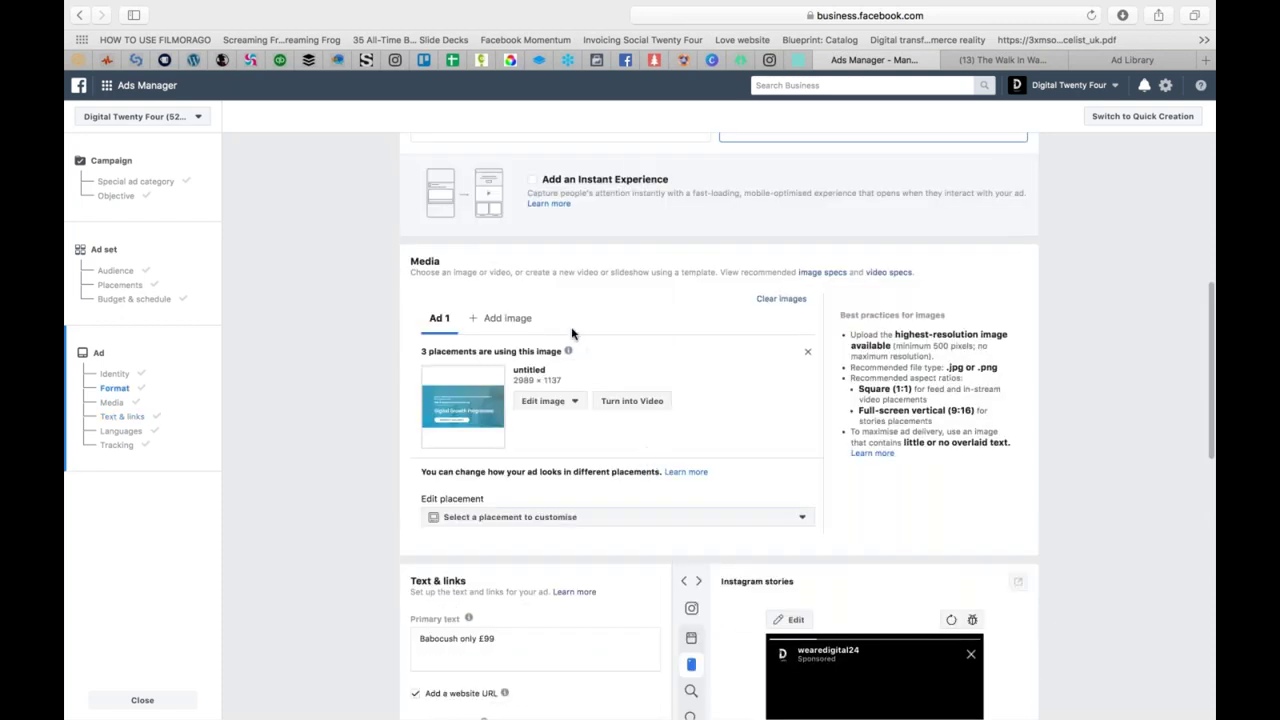
{"action": "scroll", "coordinate": [690, 290], "scroll_direction": "up", "scroll_amount": 3}
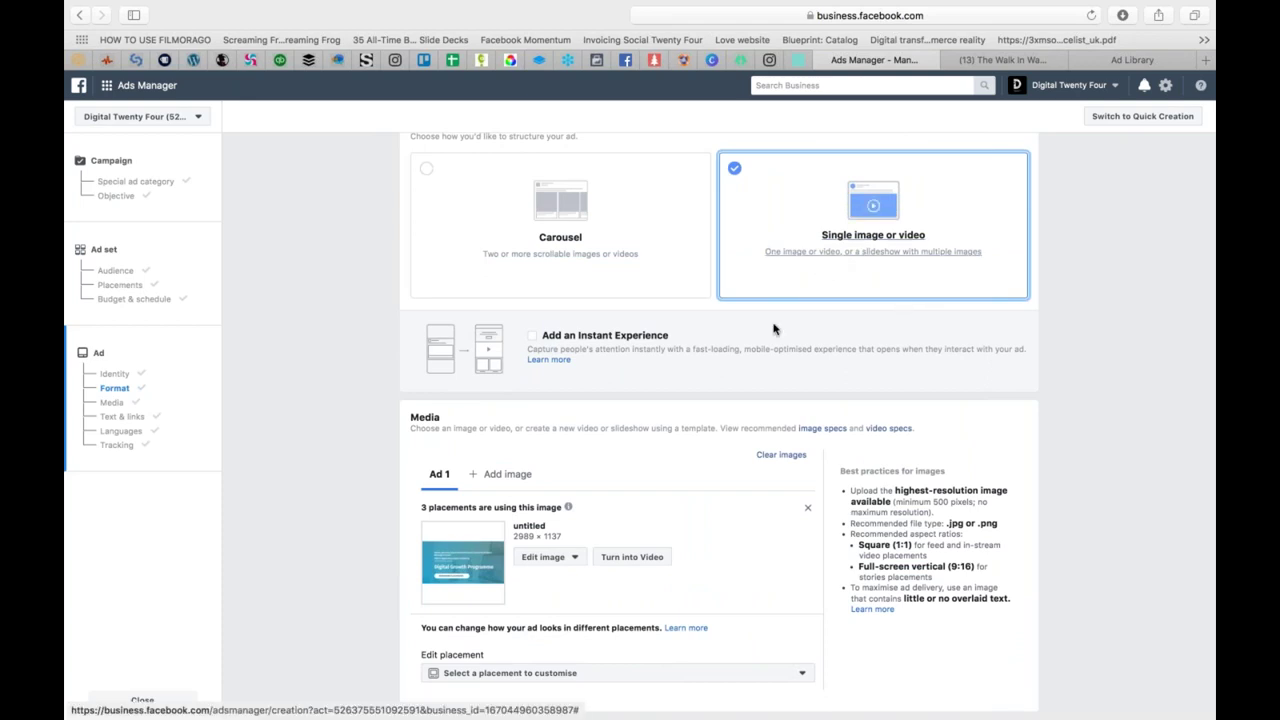
{"action": "scroll", "coordinate": [783, 295], "scroll_direction": "down", "scroll_amount": 15}
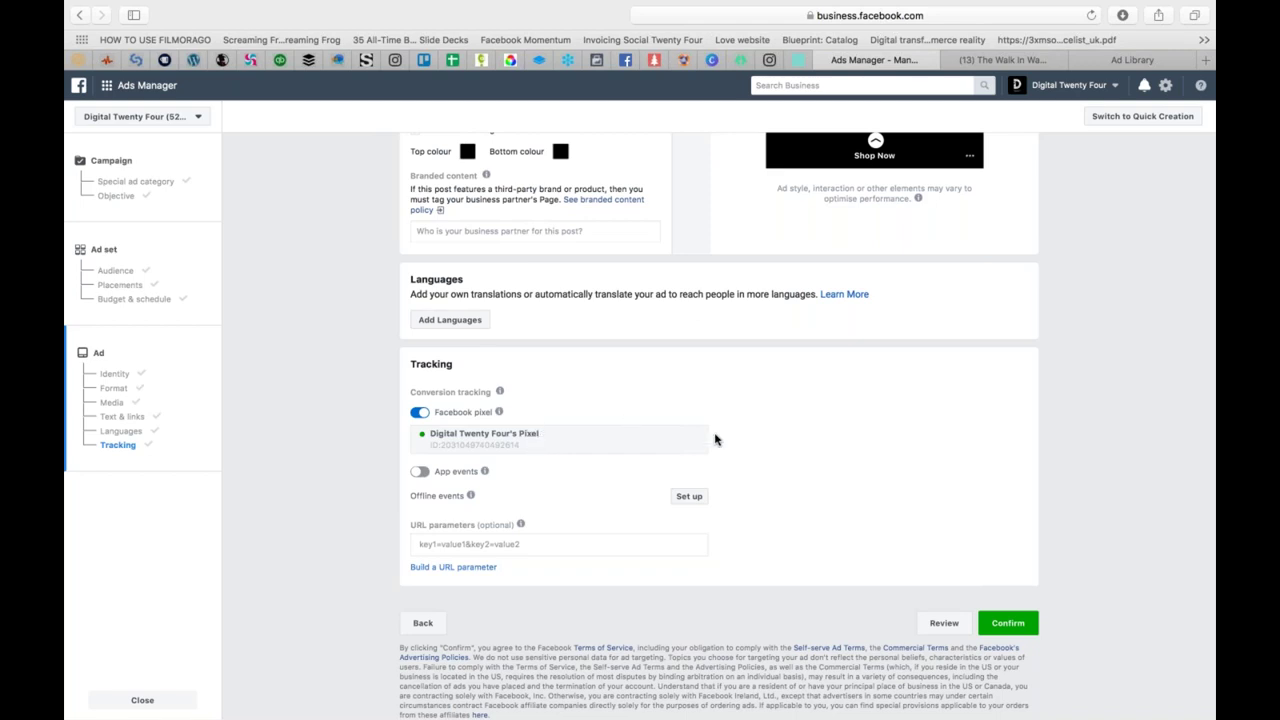
{"action": "scroll", "coordinate": [714, 437], "scroll_direction": "up", "scroll_amount": 6}
{"action": "scroll", "coordinate": [714, 437], "scroll_direction": "down", "scroll_amount": 5}
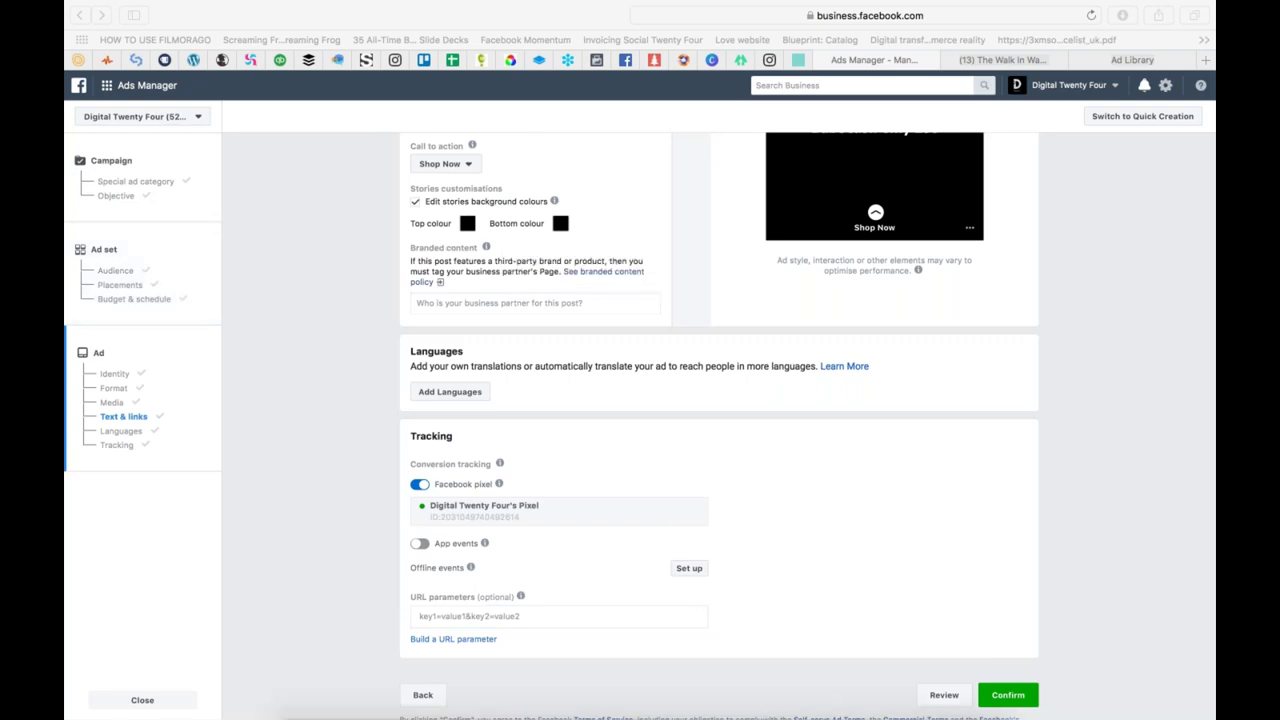
Step: Switch to the slide deck in Preview, show it full screen and advance through the Instagram Ads slides to the Insights slide
{"action": "left_click", "coordinate": [873, 700]}
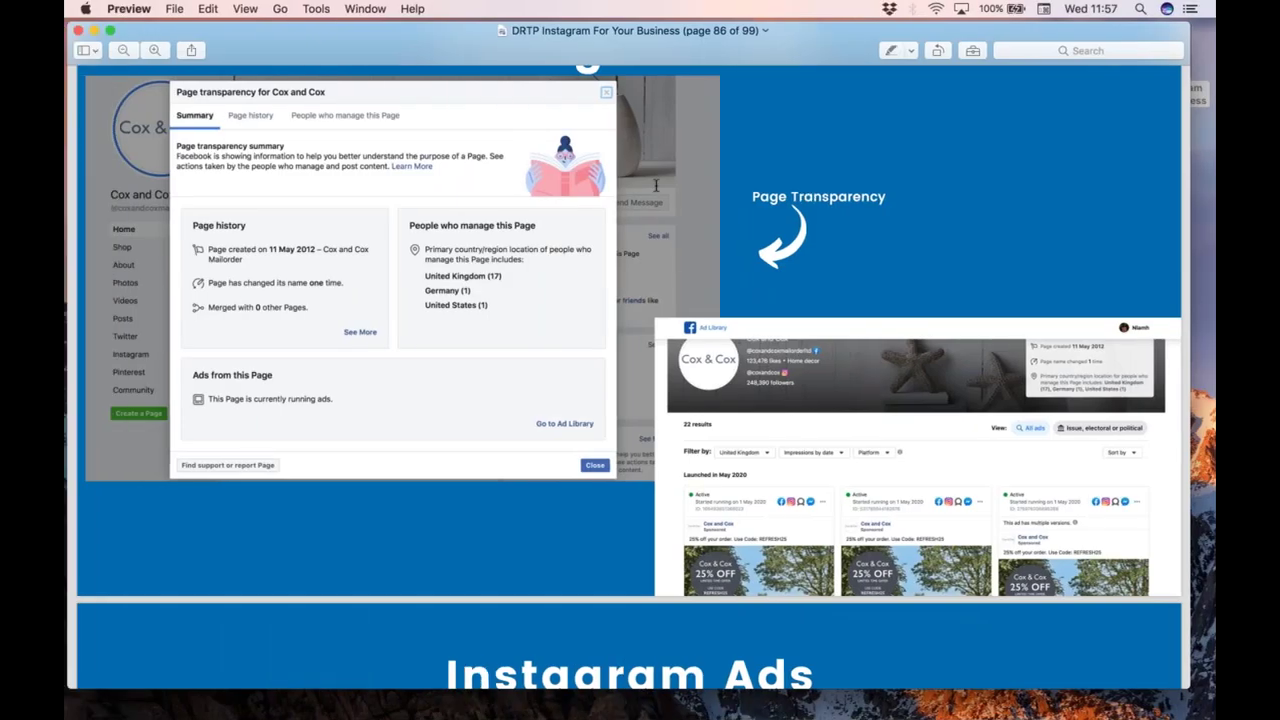
{"action": "left_click", "coordinate": [110, 31]}
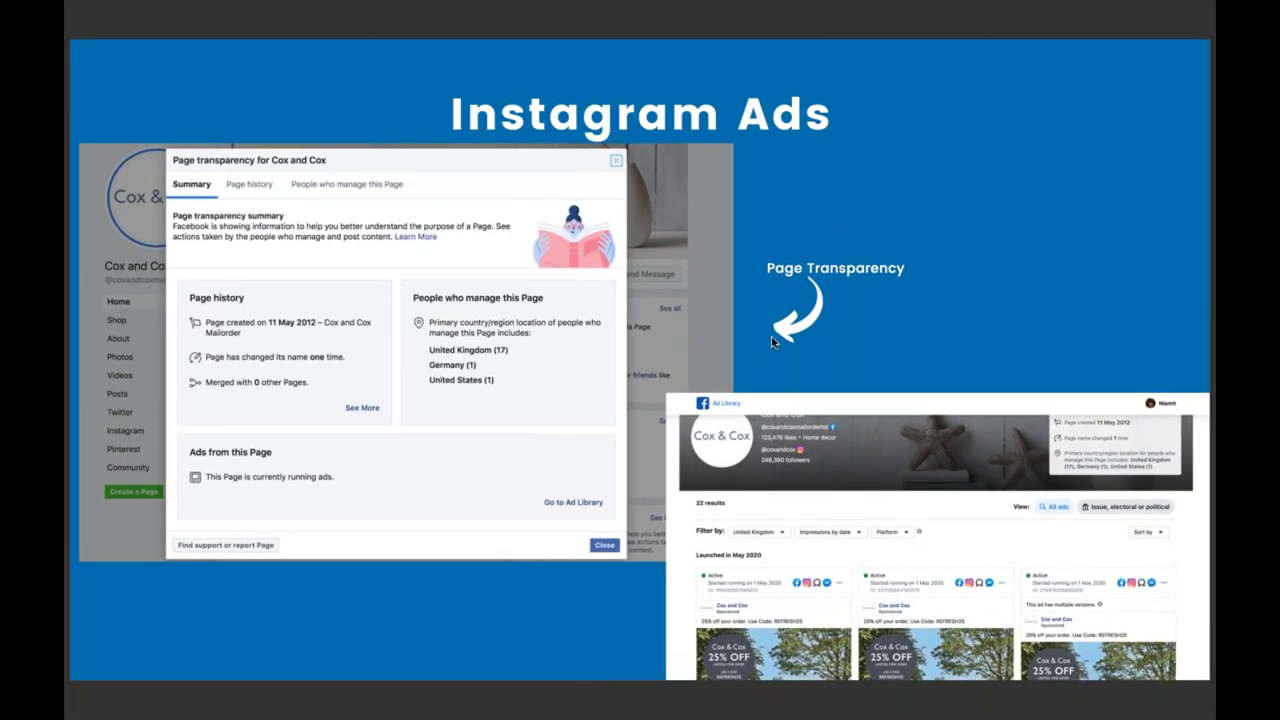
{"action": "key", "text": "Right"}
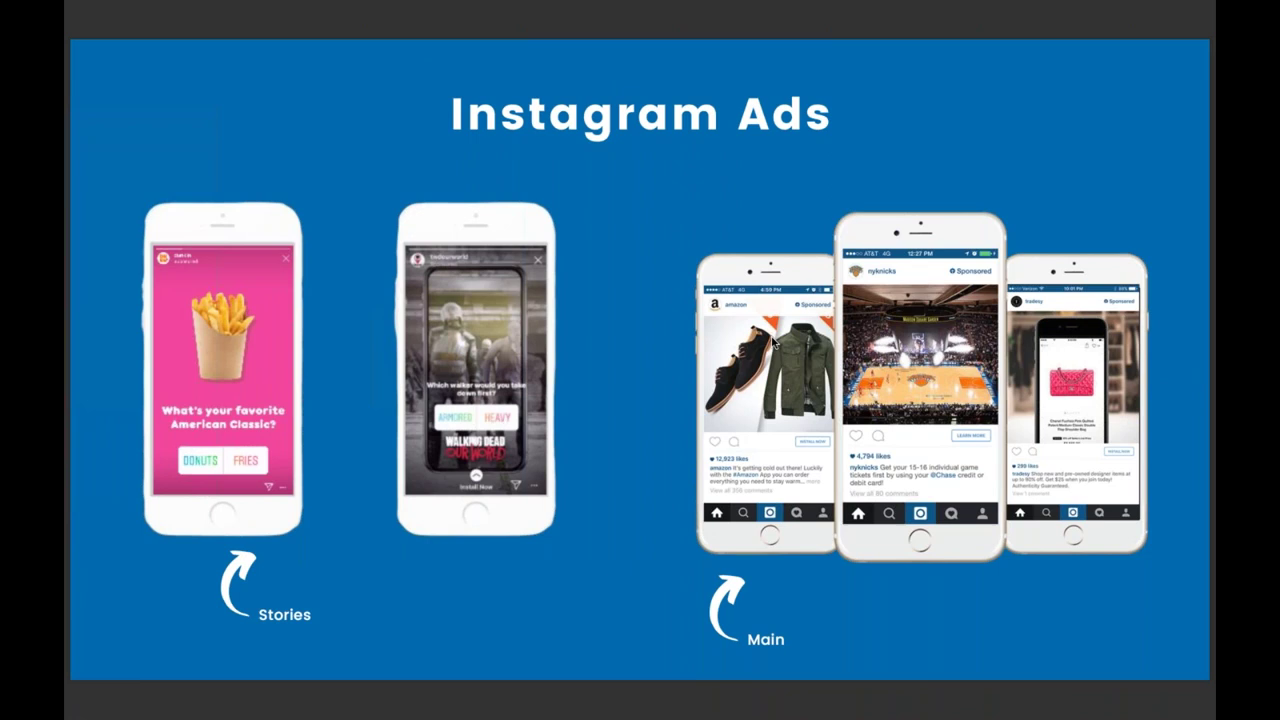
{"action": "key", "text": "Right"}
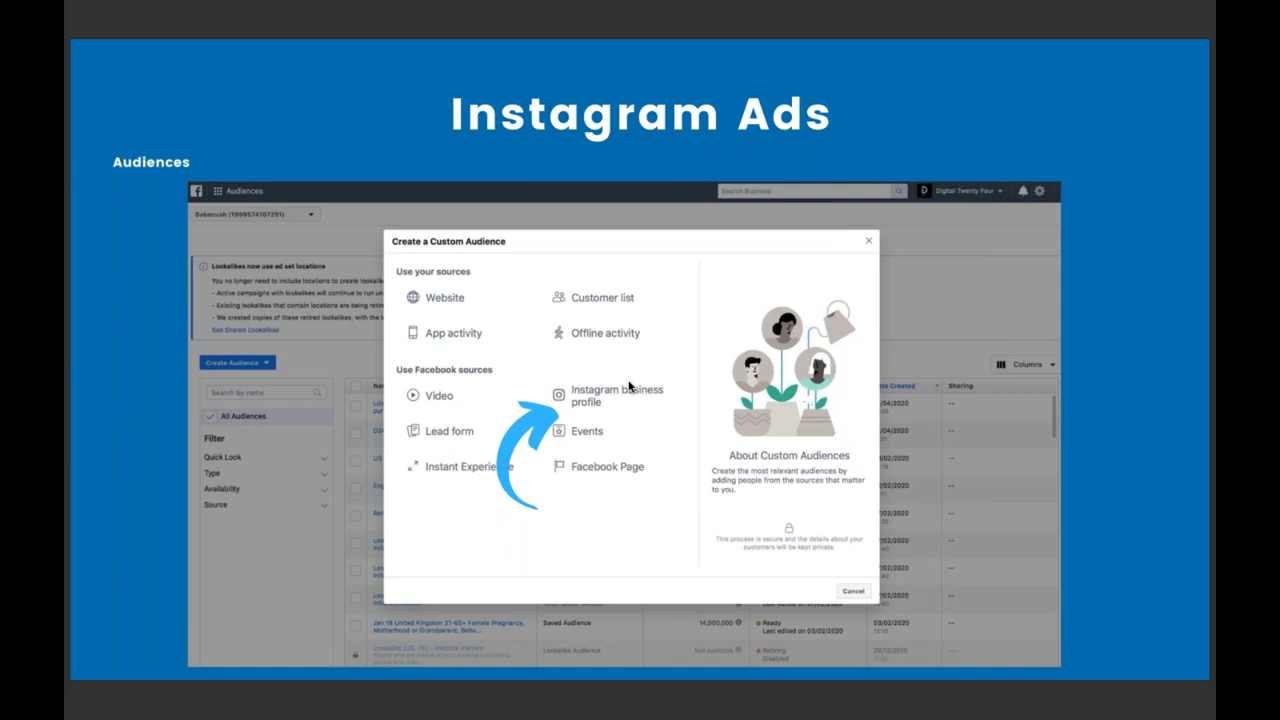
{"action": "key", "text": "Right"}
{"action": "key", "text": "Right"}
{"action": "key", "text": "Right"}
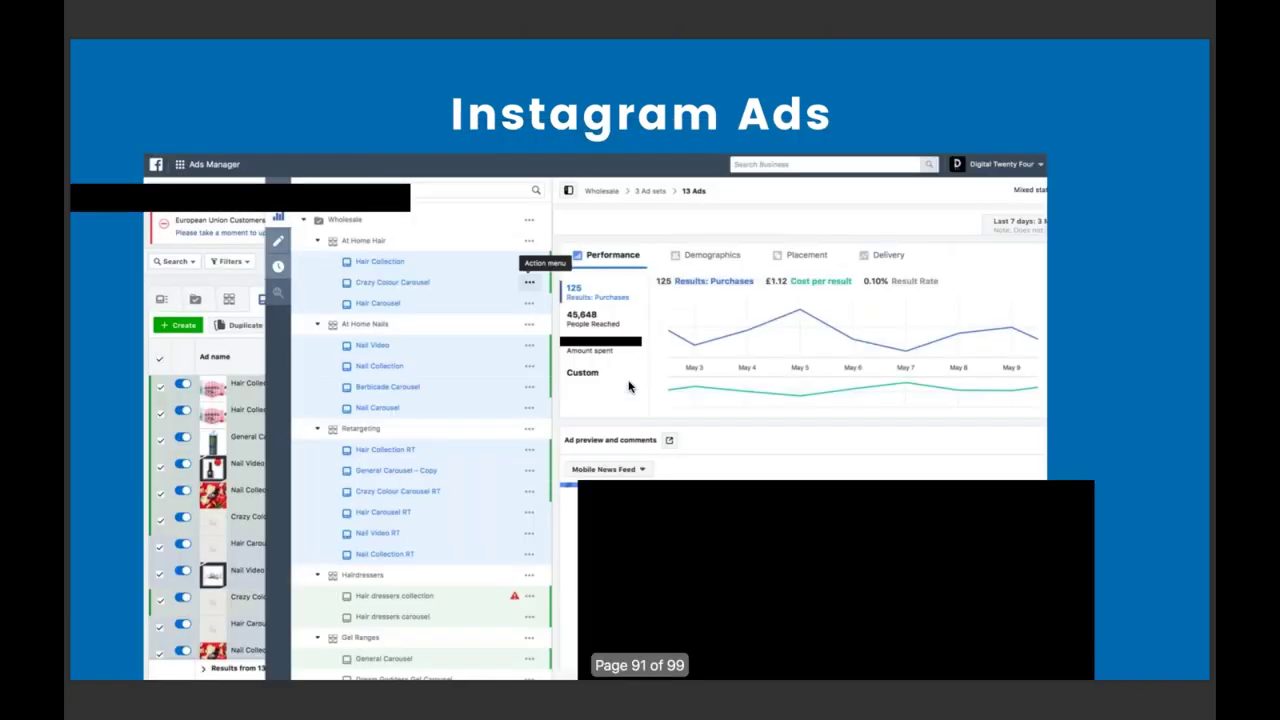
{"action": "key", "text": "Right"}
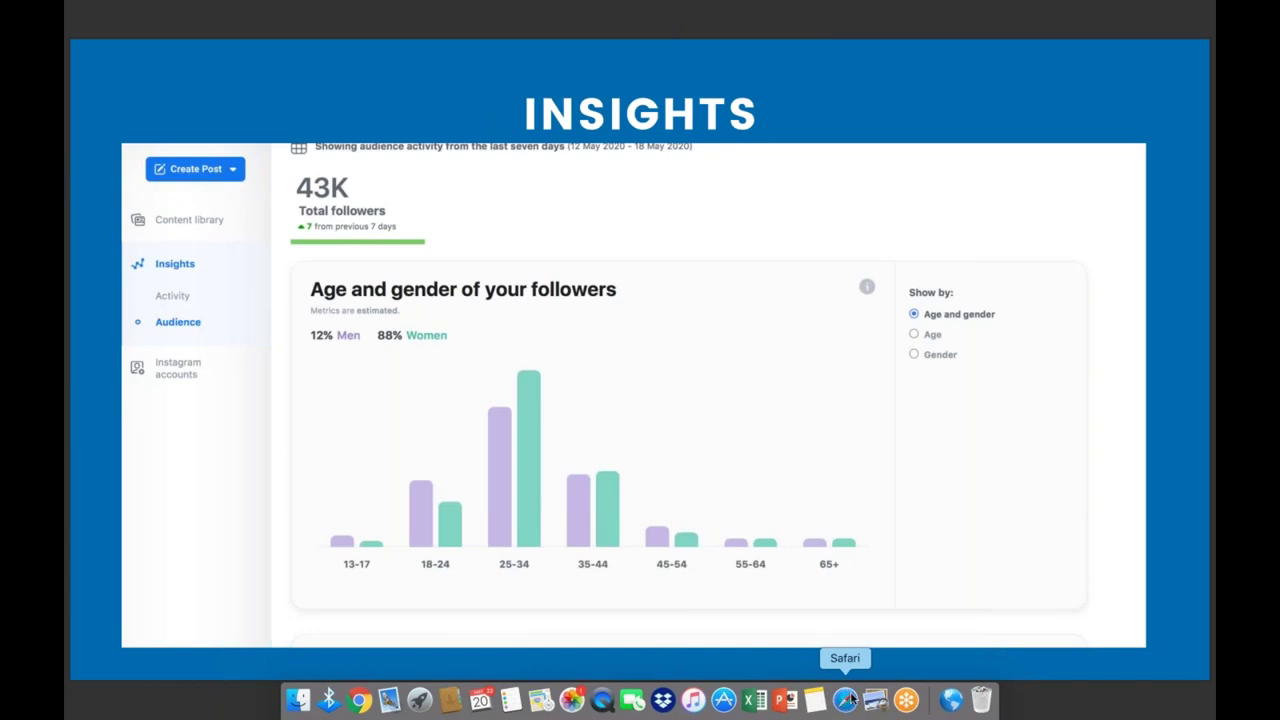
Step: Switch to Safari, search Facebook for babocush and open the Babocush page
{"action": "left_click", "coordinate": [846, 697]}
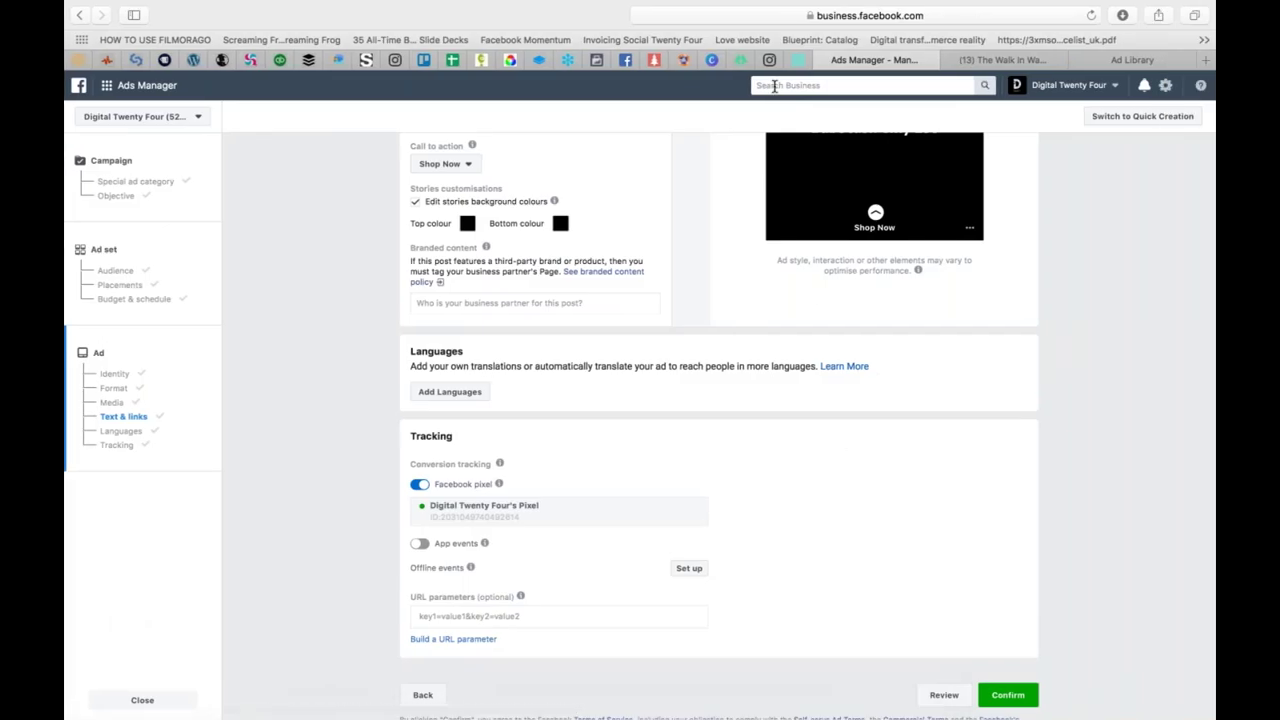
{"action": "left_click", "coordinate": [713, 61]}
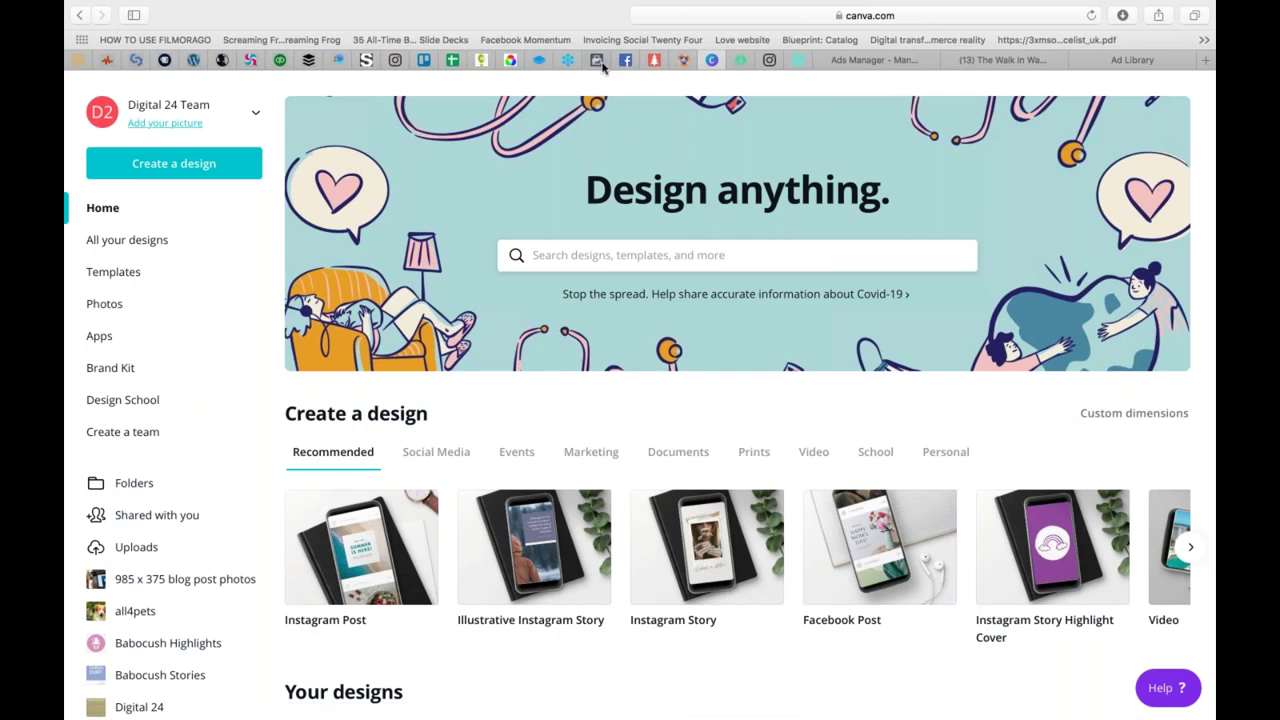
{"action": "left_click", "coordinate": [770, 60]}
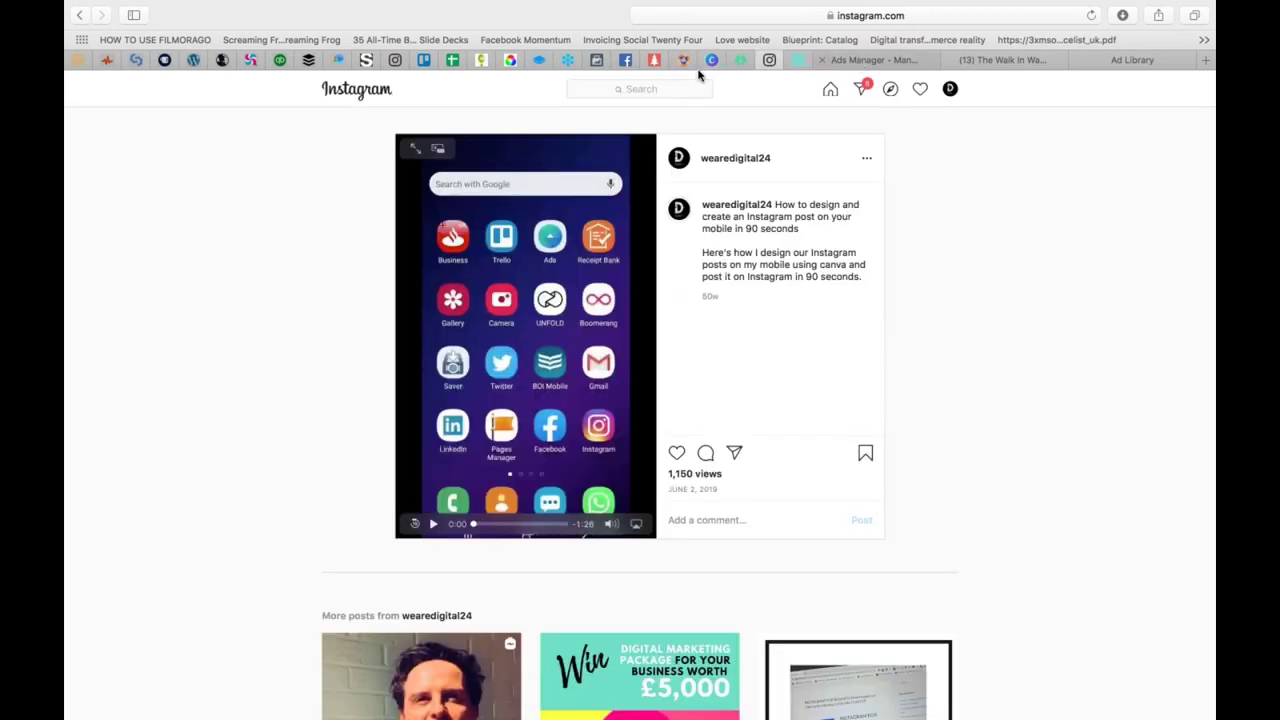
{"action": "left_click", "coordinate": [995, 58]}
{"action": "left_click", "coordinate": [418, 92]}
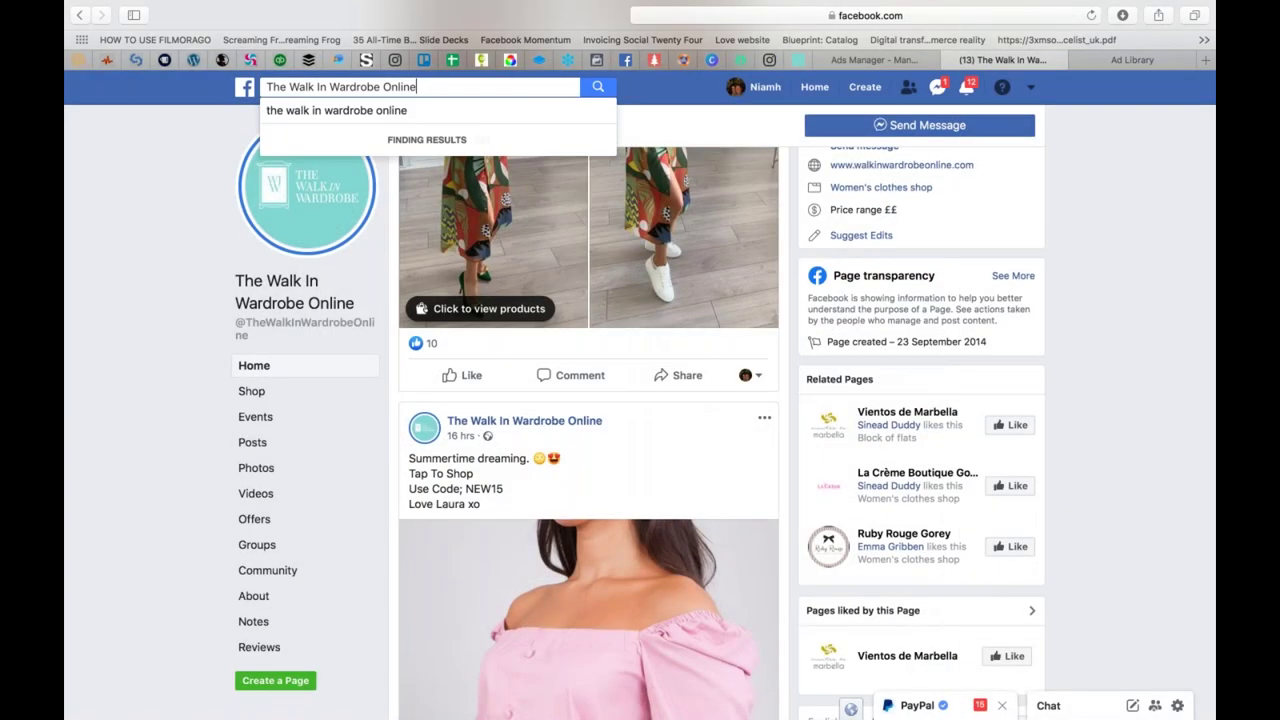
{"action": "key", "text": "super+a"}
{"action": "type", "text": "d"}
{"action": "key", "text": "BackSpace"}
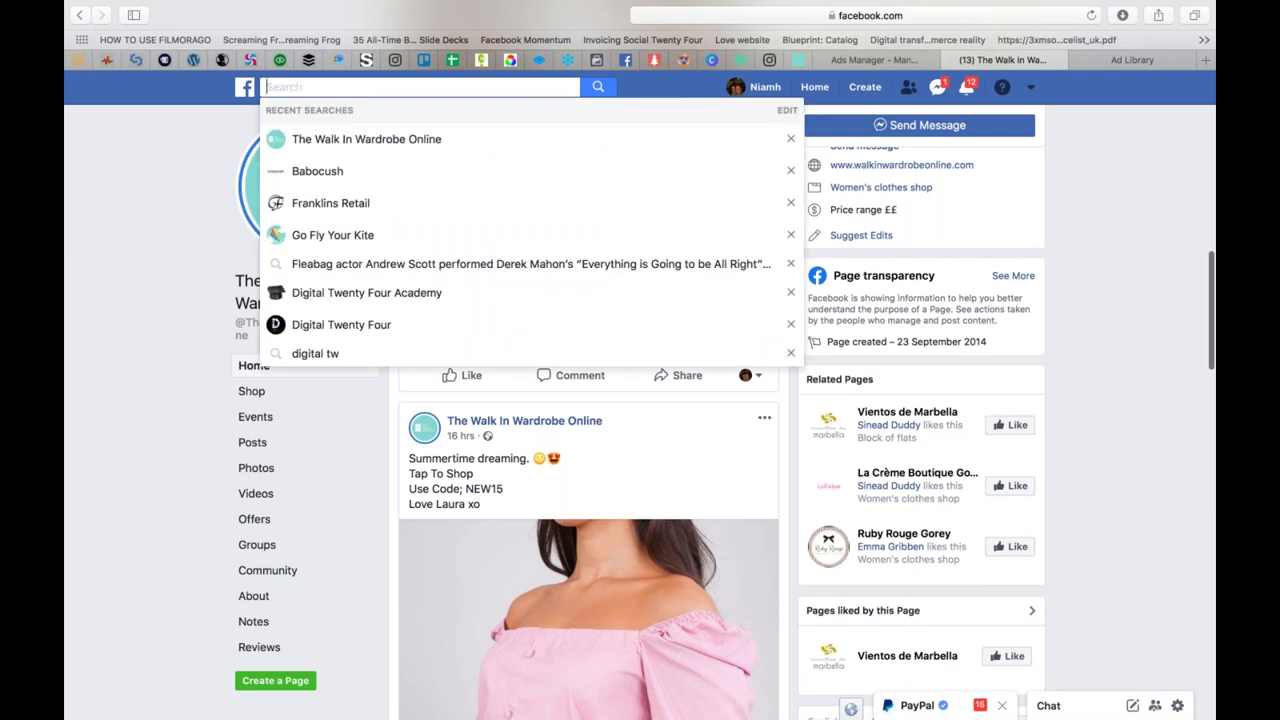
{"action": "type", "text": "babocush"}
{"action": "key", "text": "Return"}
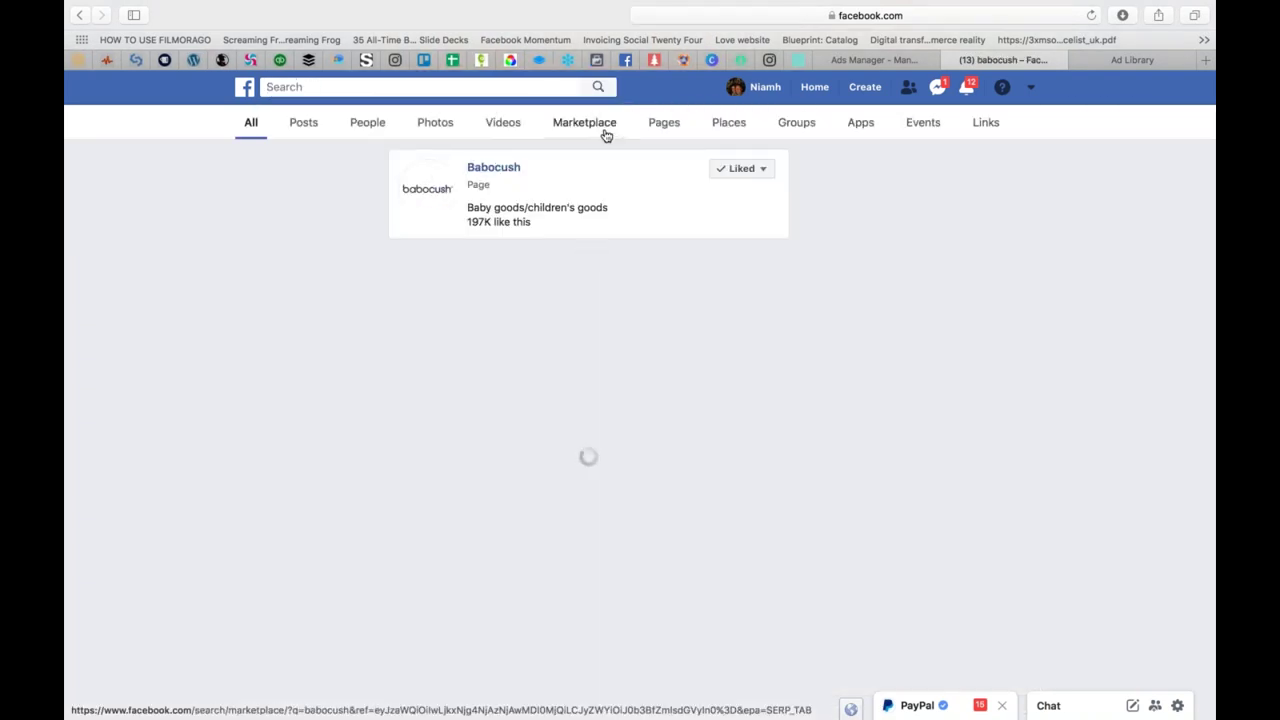
{"action": "left_click", "coordinate": [588, 183]}
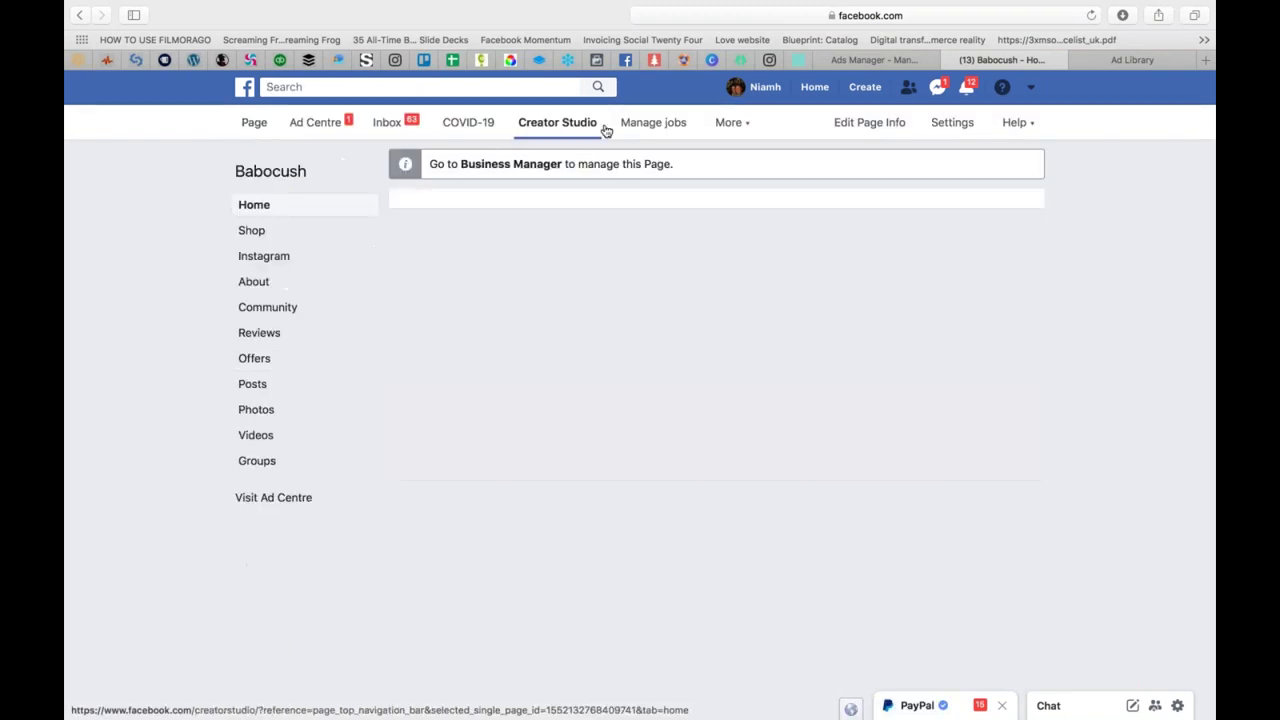
Step: Open Creator Studio for the Babocush page, close the Ad Library page and show the Insights section
{"action": "left_click", "coordinate": [603, 128]}
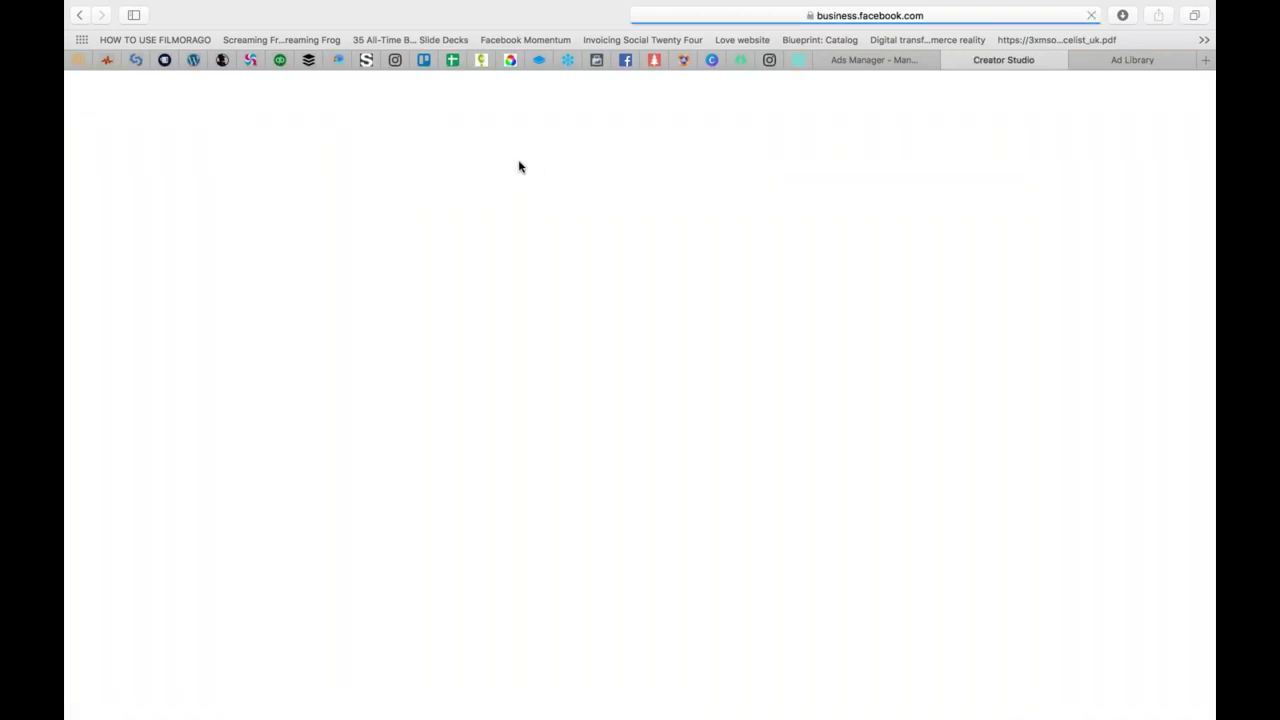
{"action": "left_click", "coordinate": [1077, 61]}
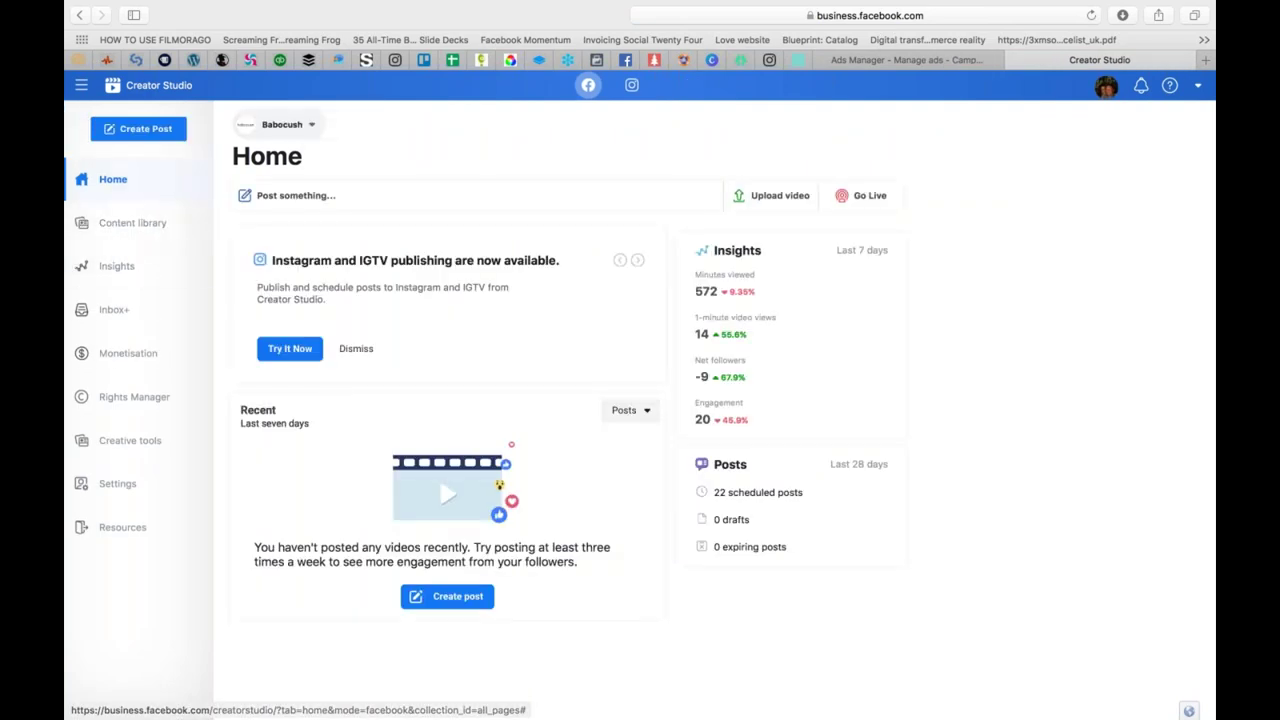
{"action": "left_click", "coordinate": [125, 266]}
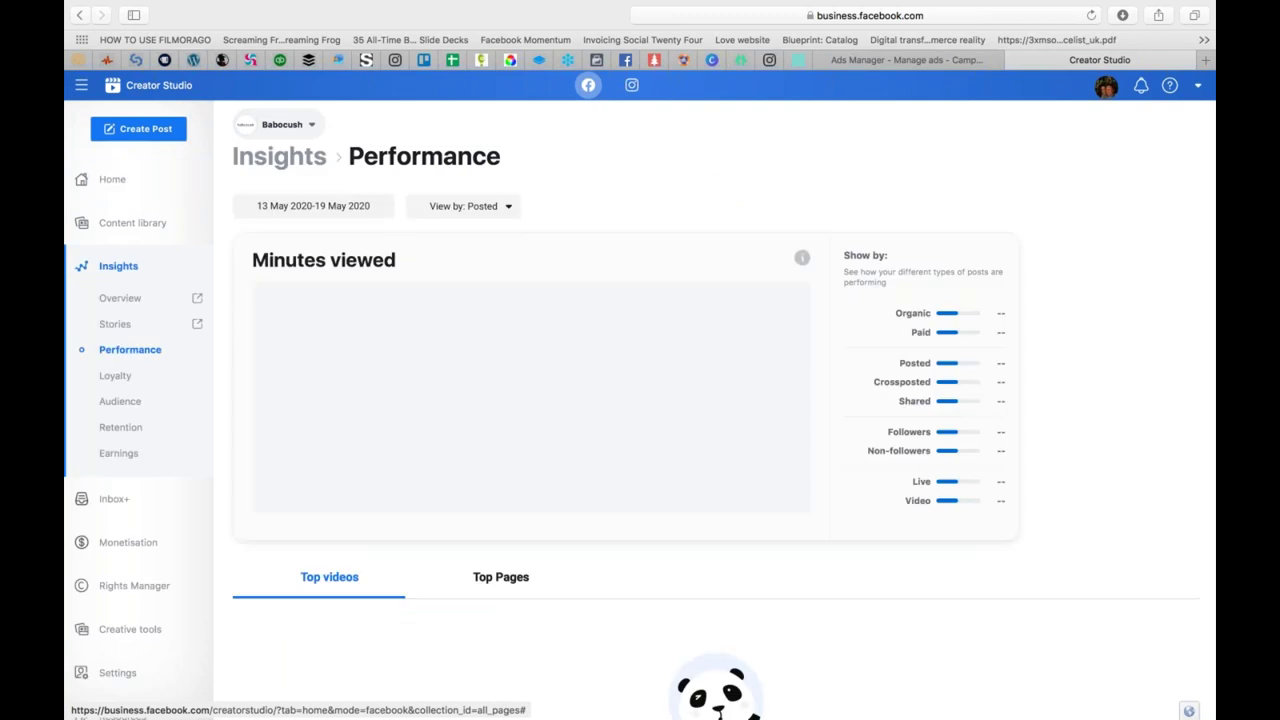